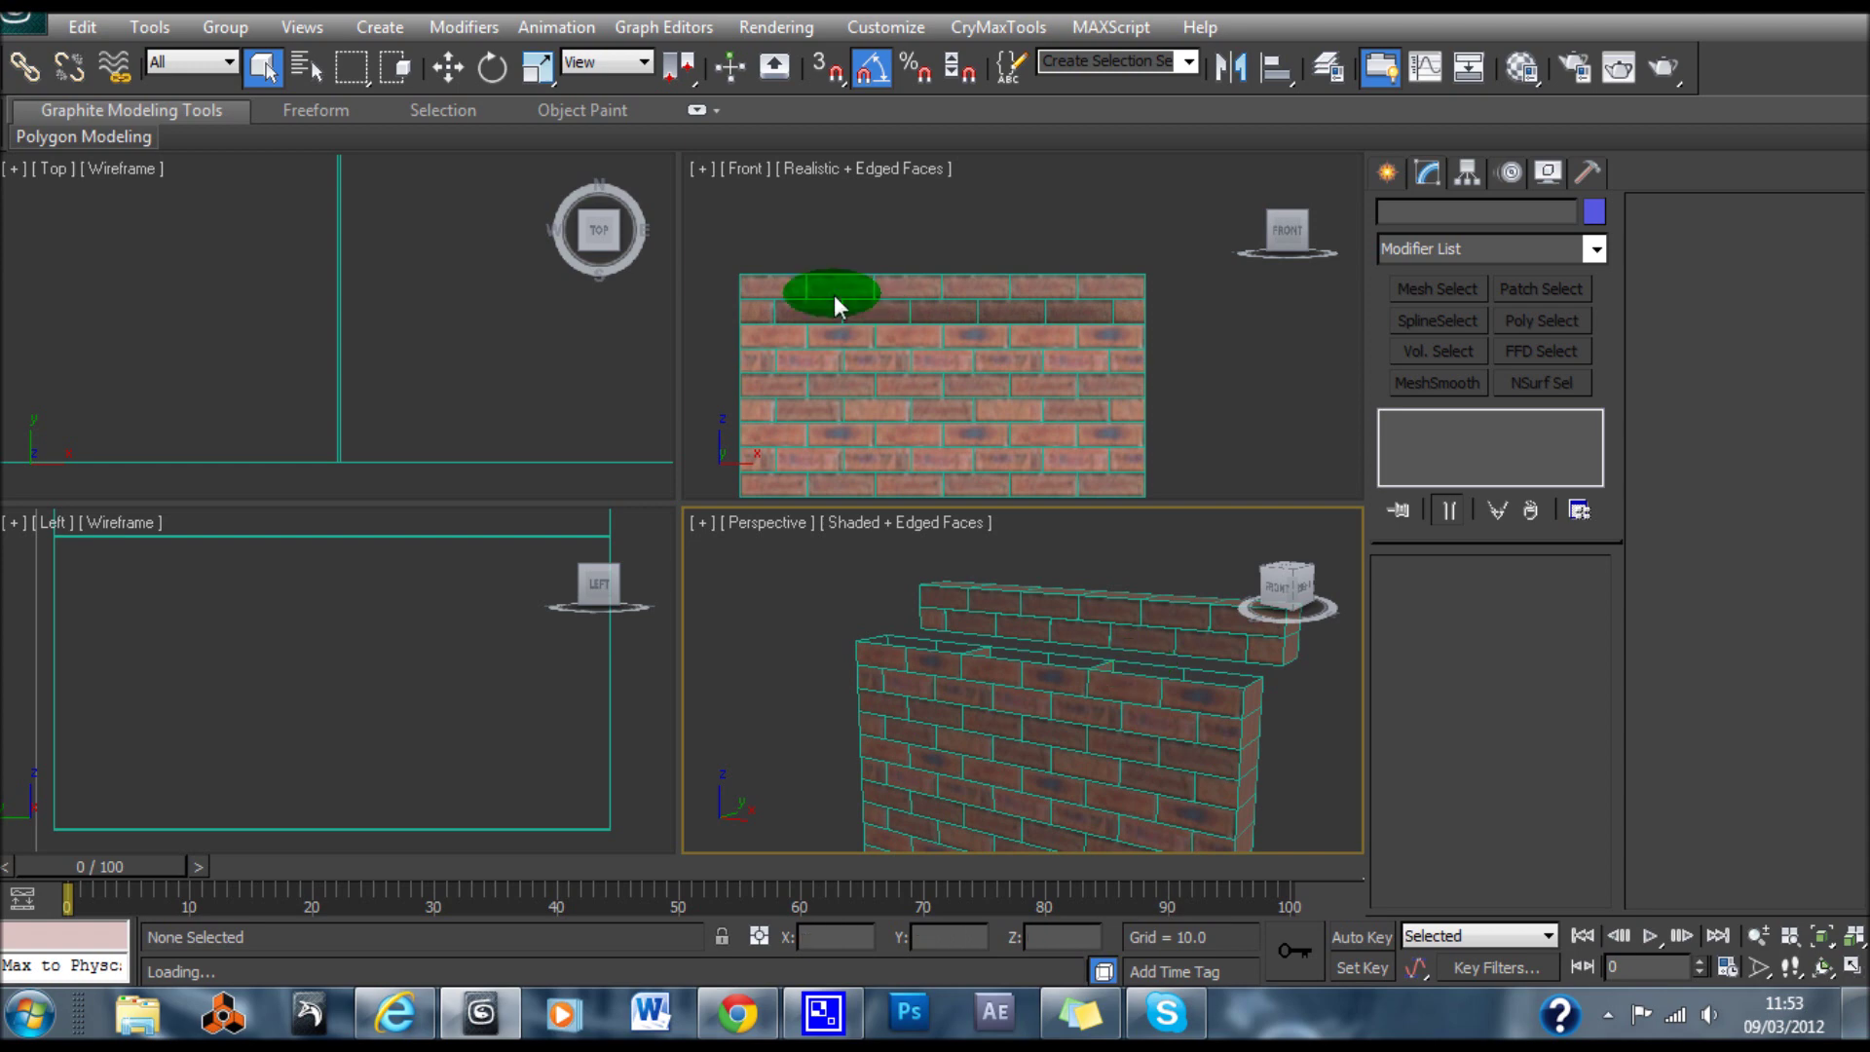
# Assign the unused grey 07 - Default material to the end brick of the separate top course
pyautogui.click(1184, 621)
pyautogui.scroll(5, 1185, 621)
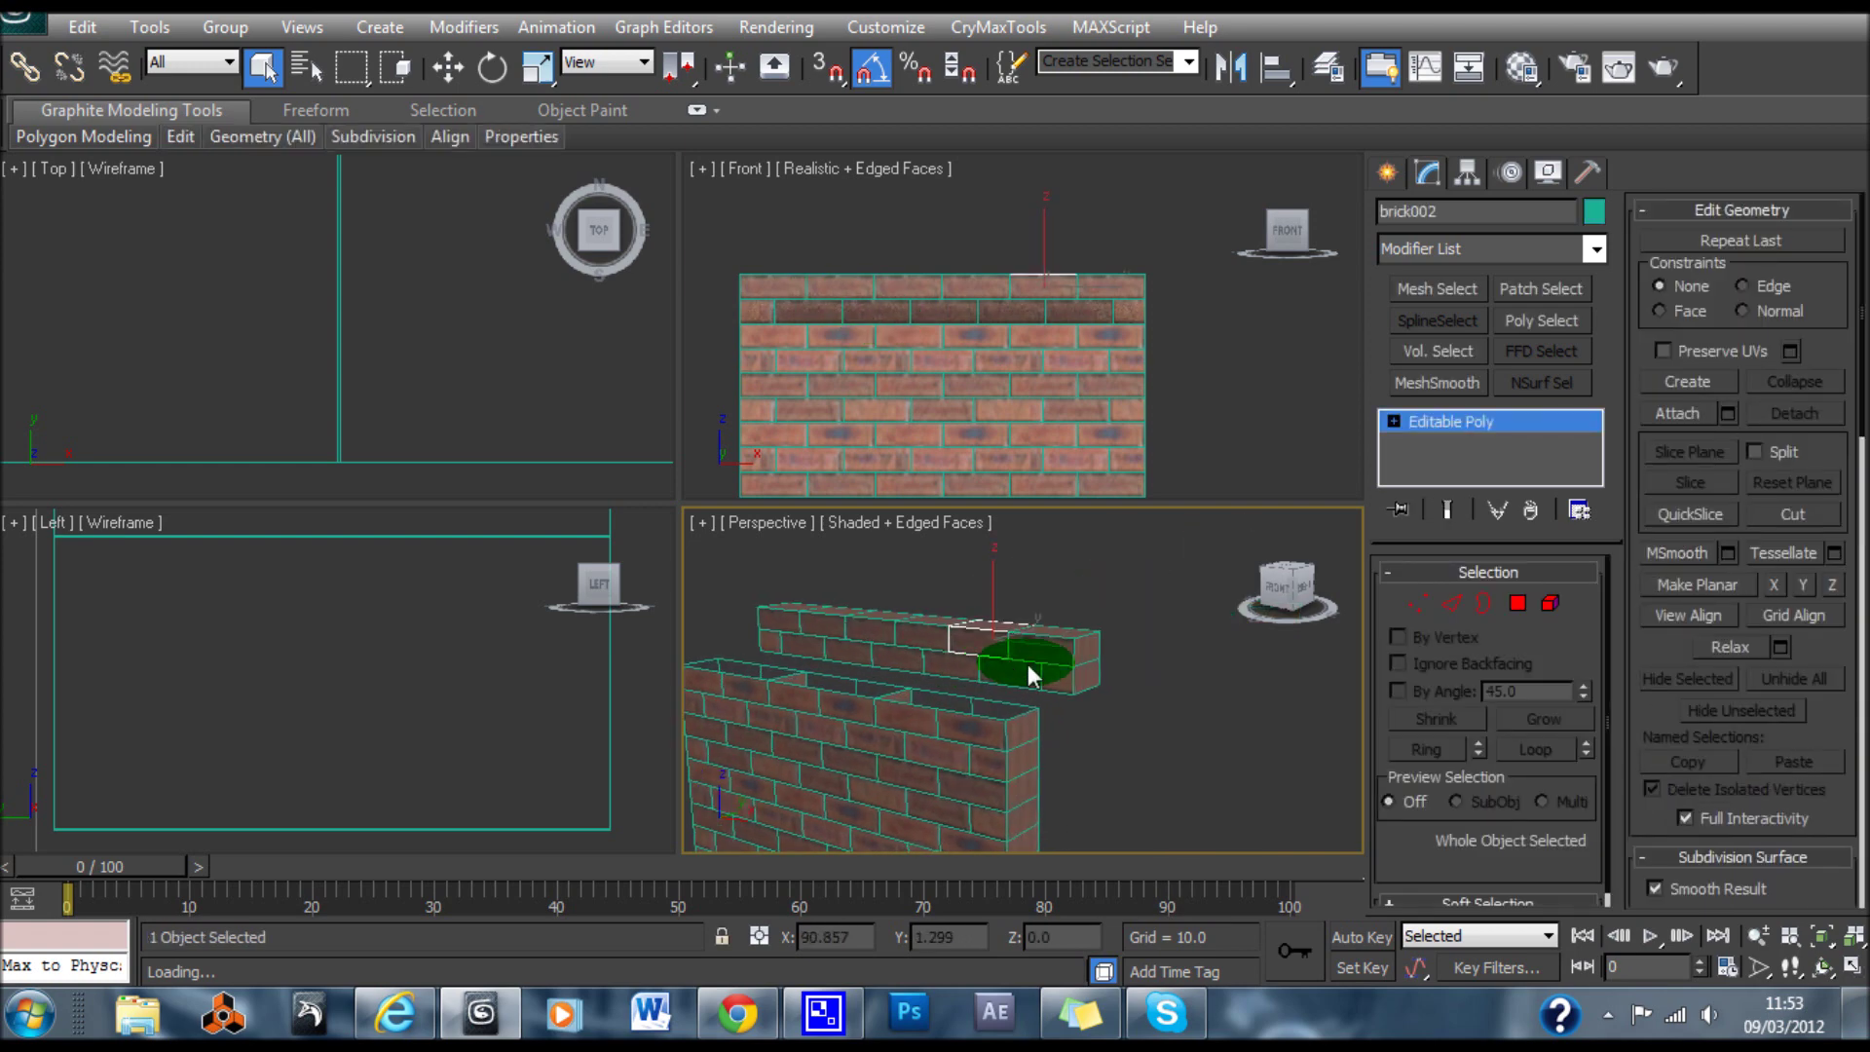
pyautogui.scroll(-3, 968, 645)
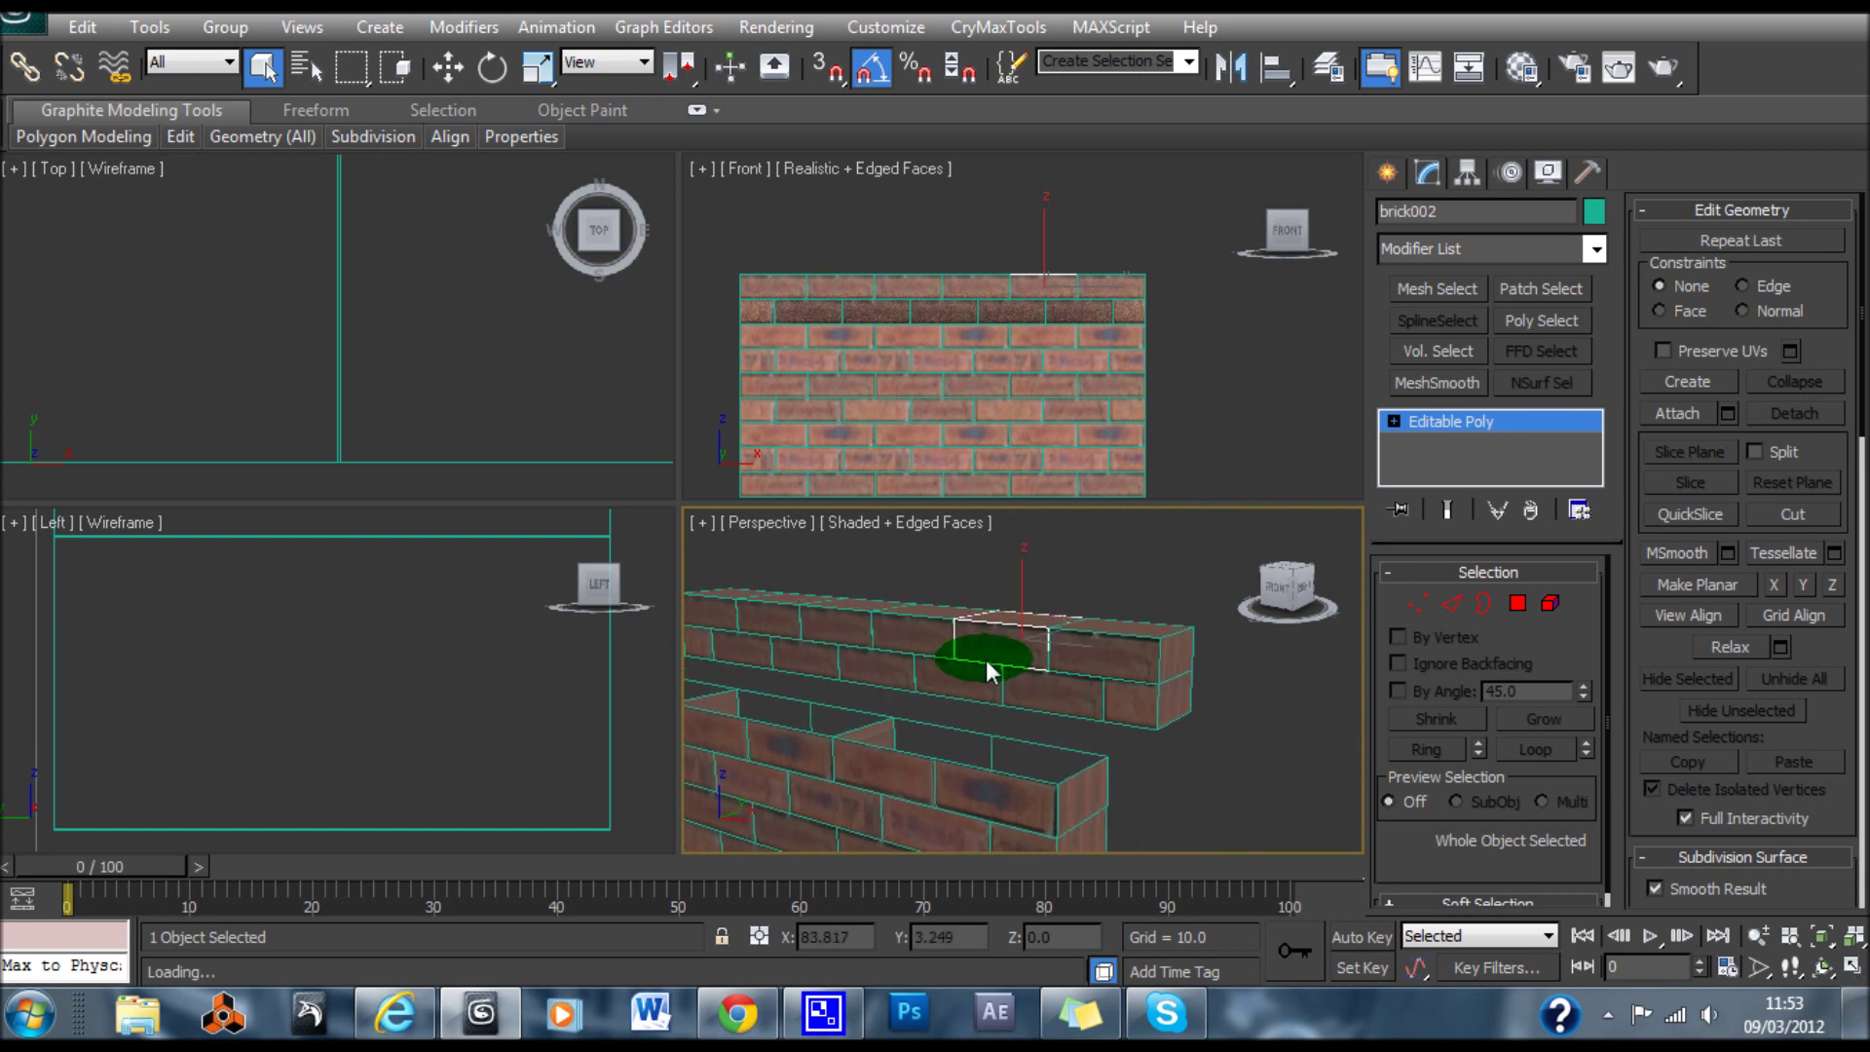
pyautogui.scroll(4, 985, 658)
pyautogui.click(1173, 621)
pyautogui.scroll(-4, 1174, 621)
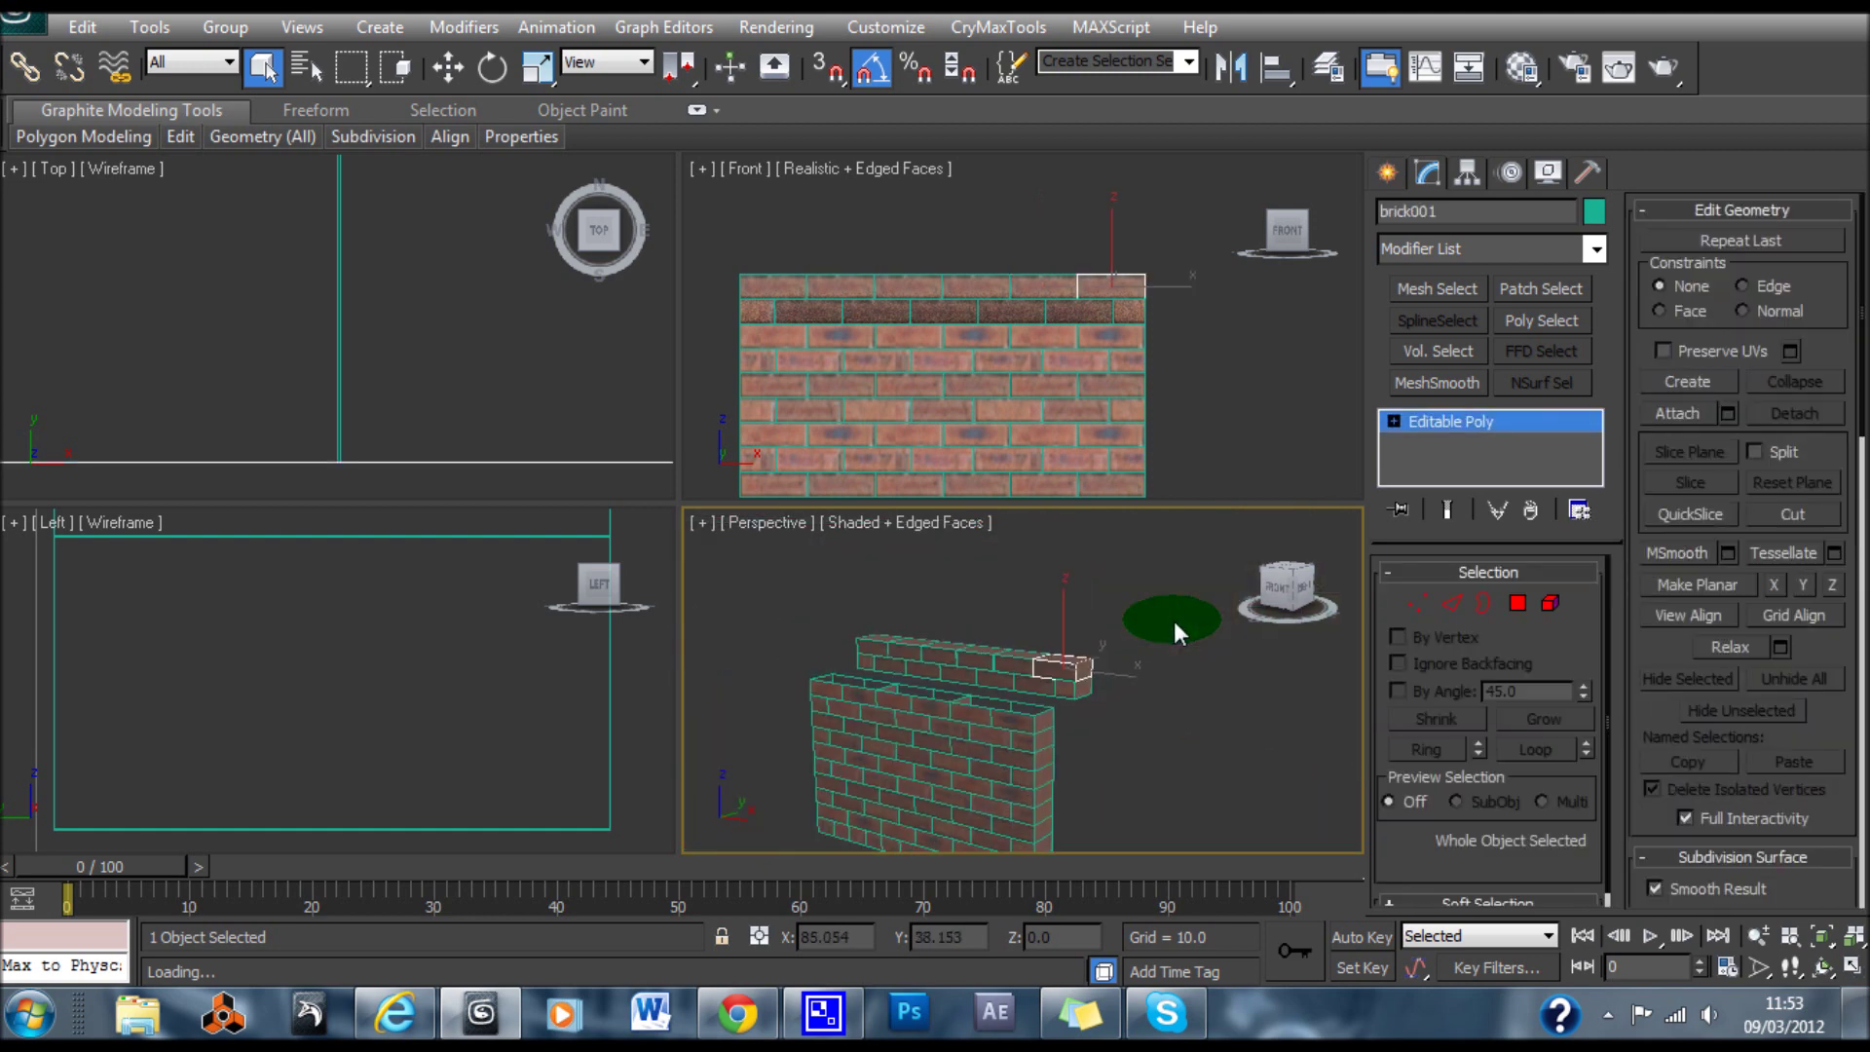
pyautogui.scroll(6, 1034, 683)
pyautogui.scroll(-4, 1093, 645)
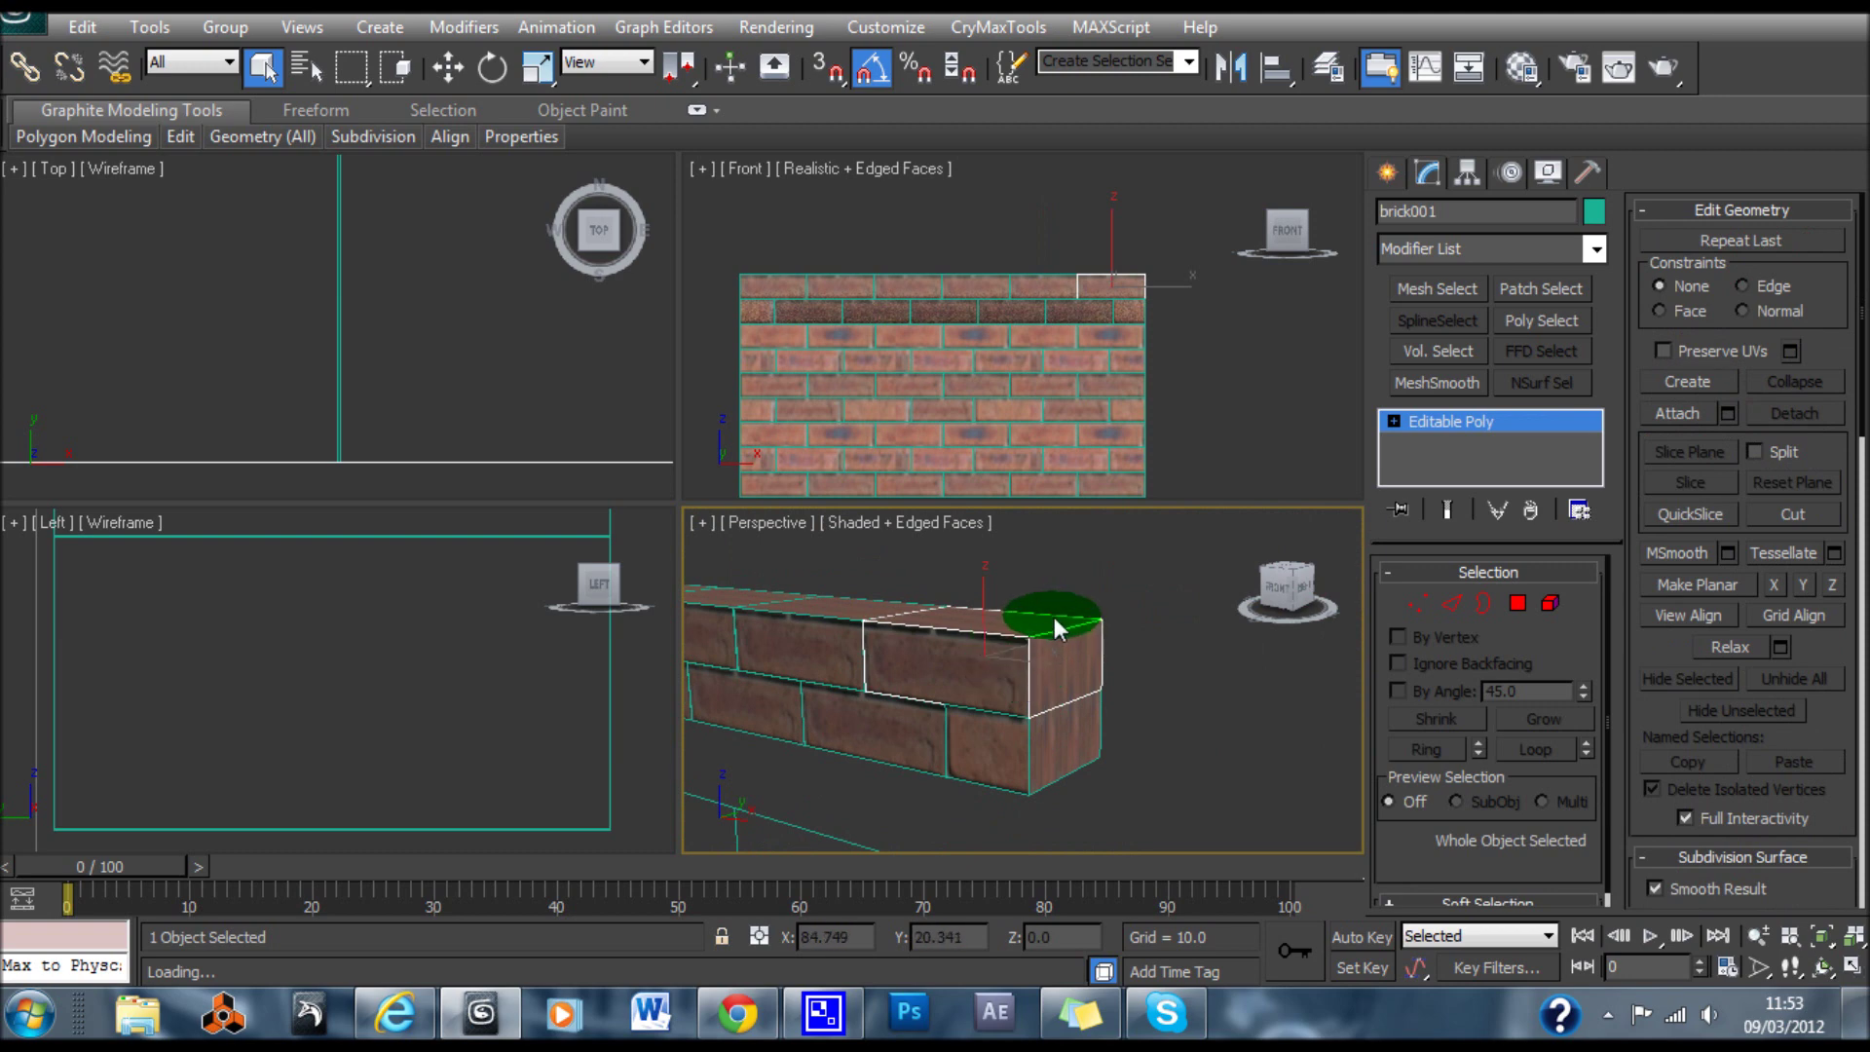
pyautogui.press('m')
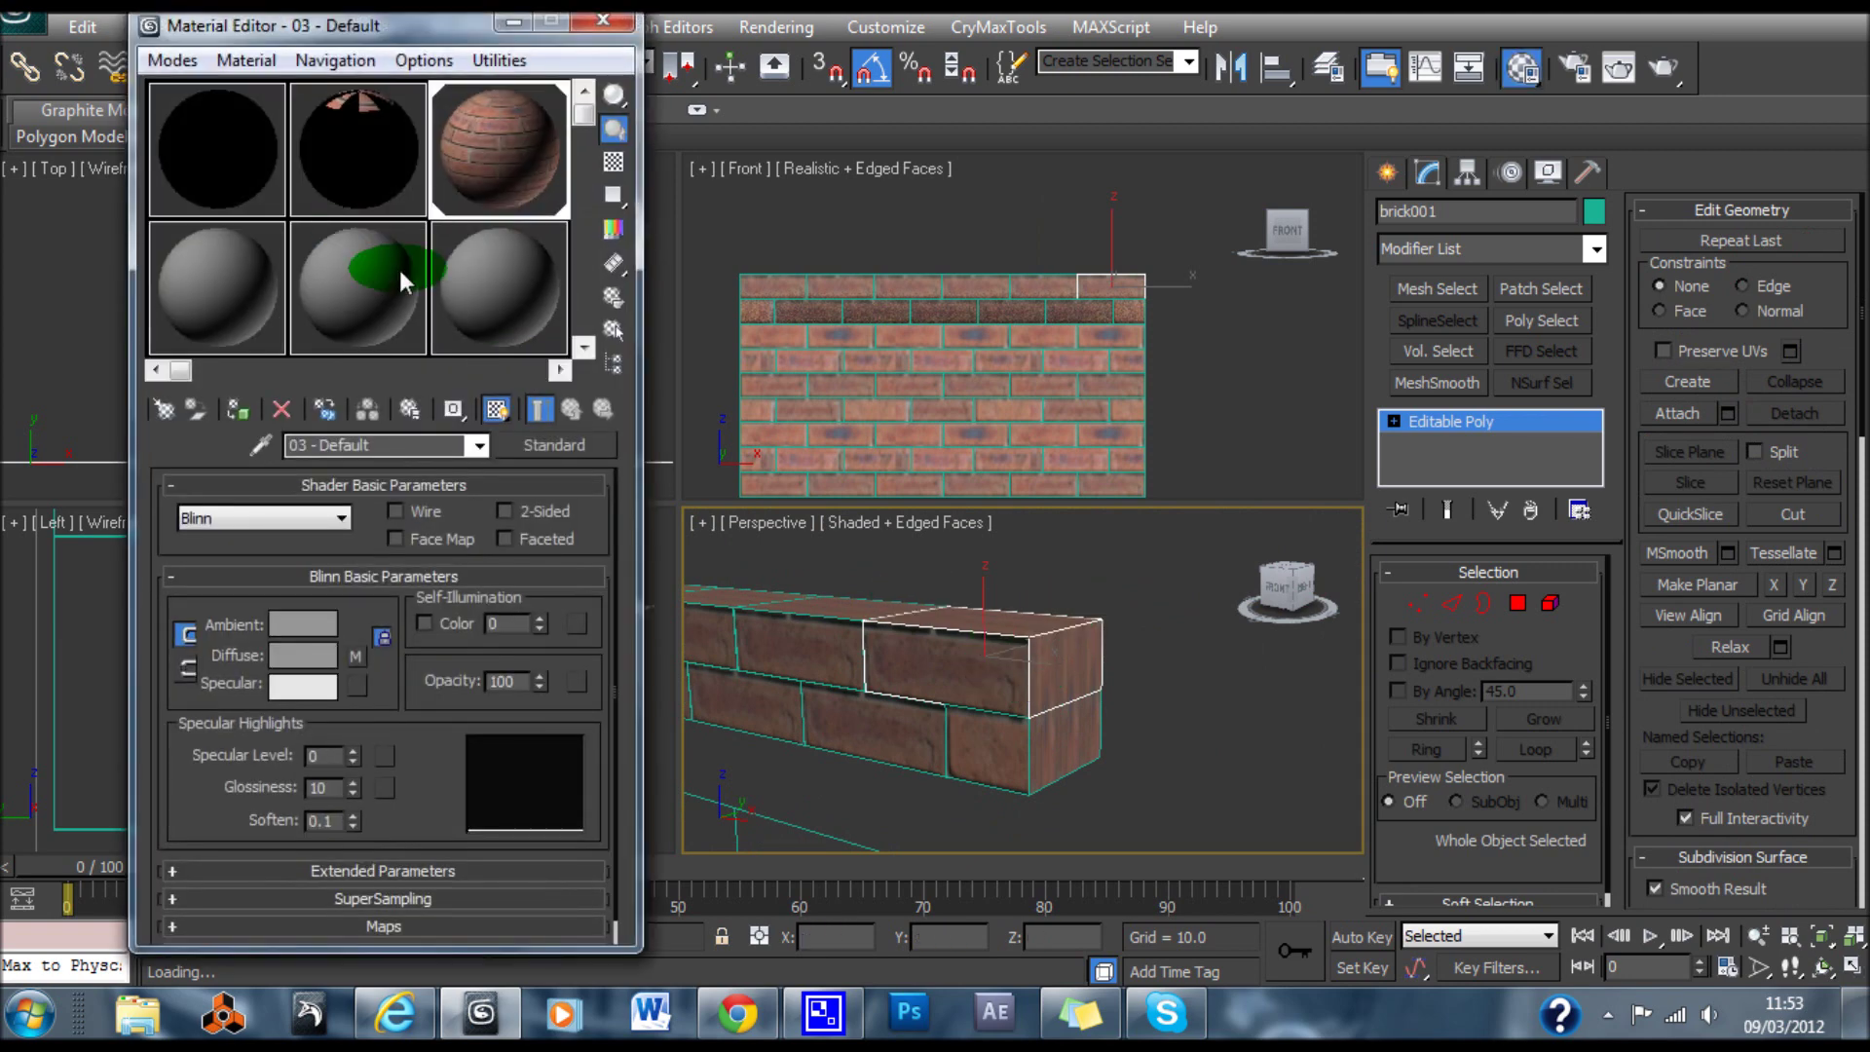
pyautogui.click(195, 281)
pyautogui.click(238, 410)
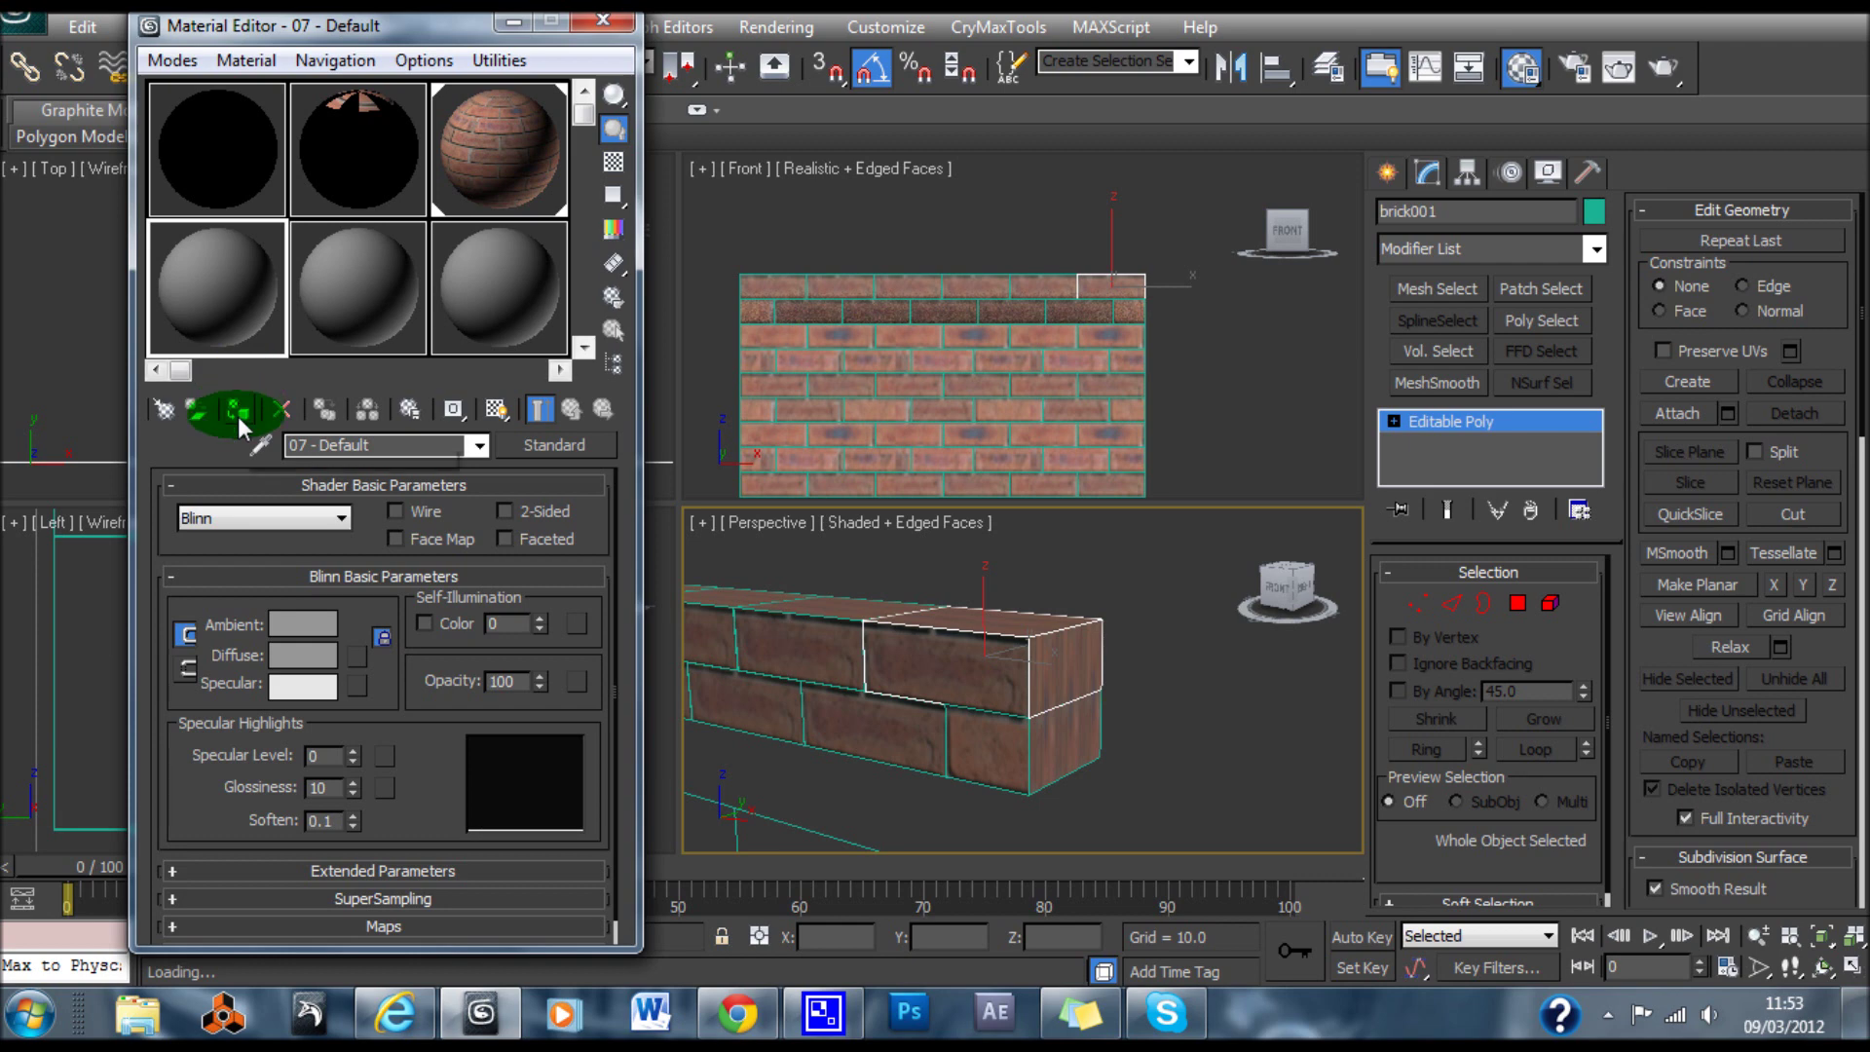
pyautogui.moveTo(972, 655); pyautogui.dragTo(1018, 660, button='middle')
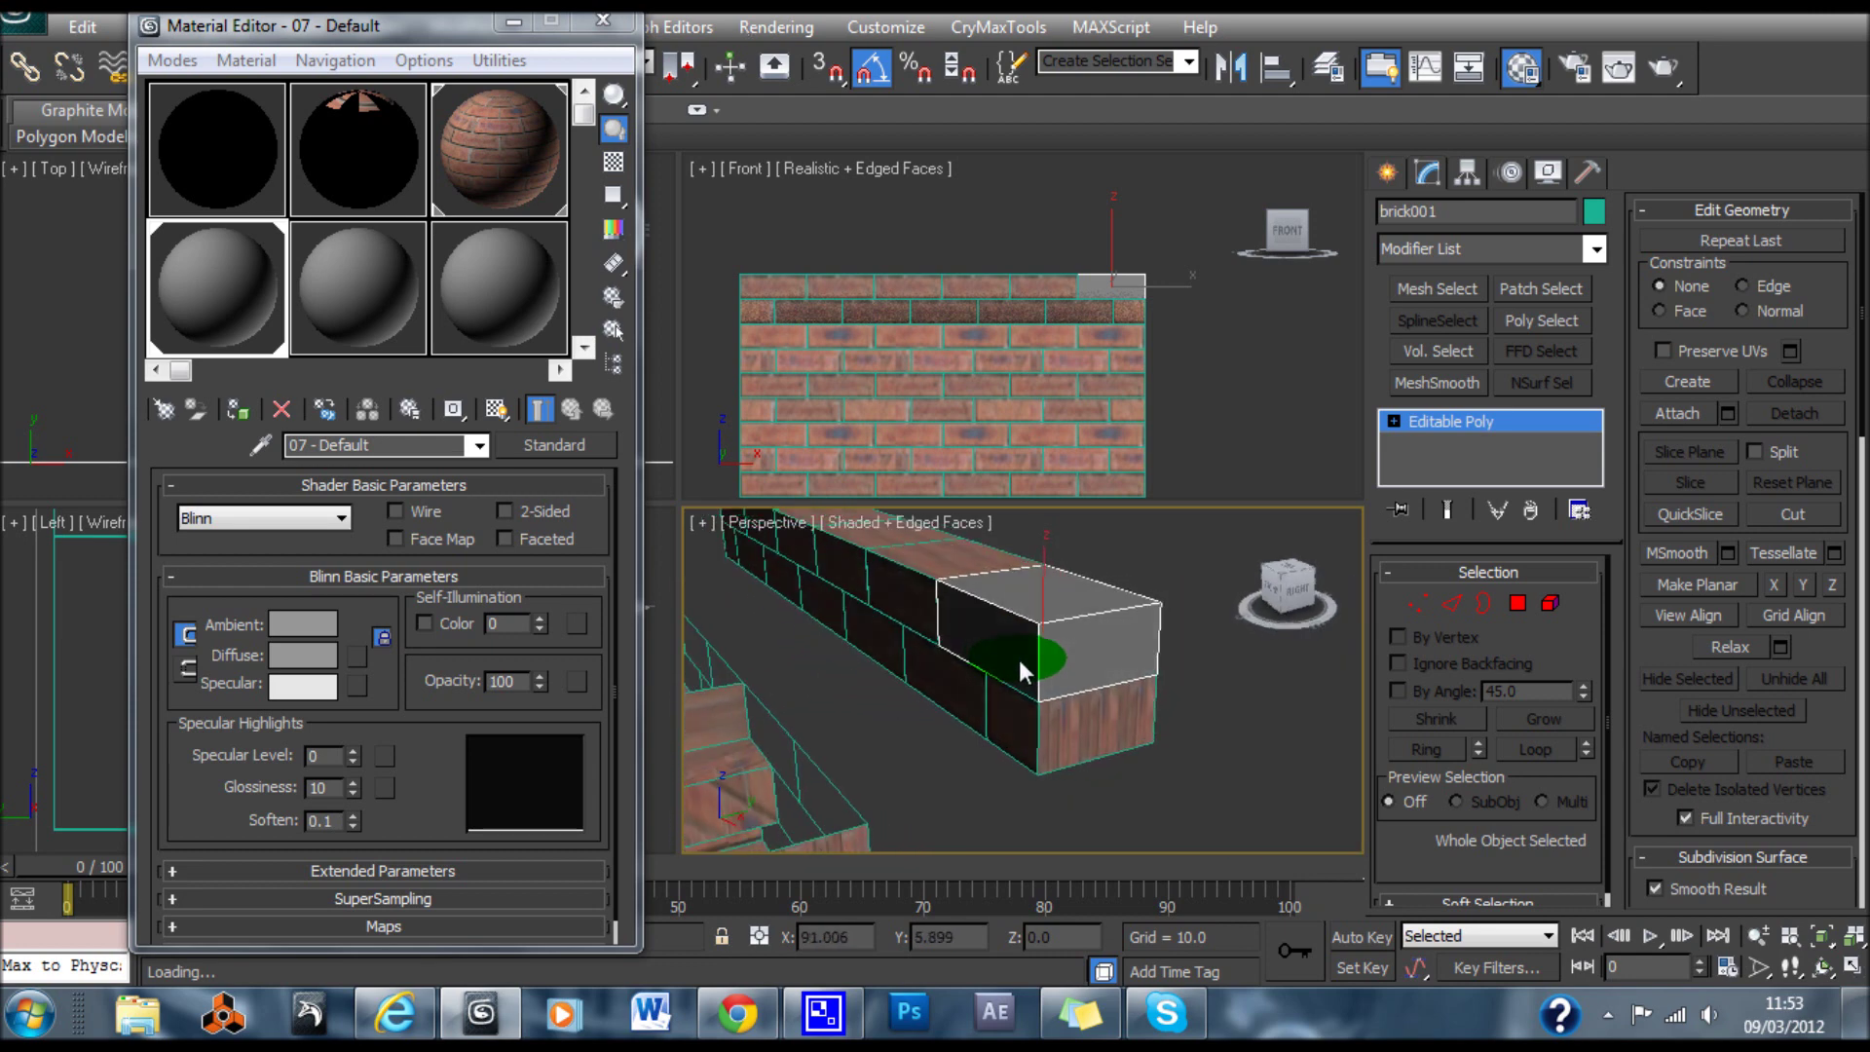
pyautogui.click(1575, 218)
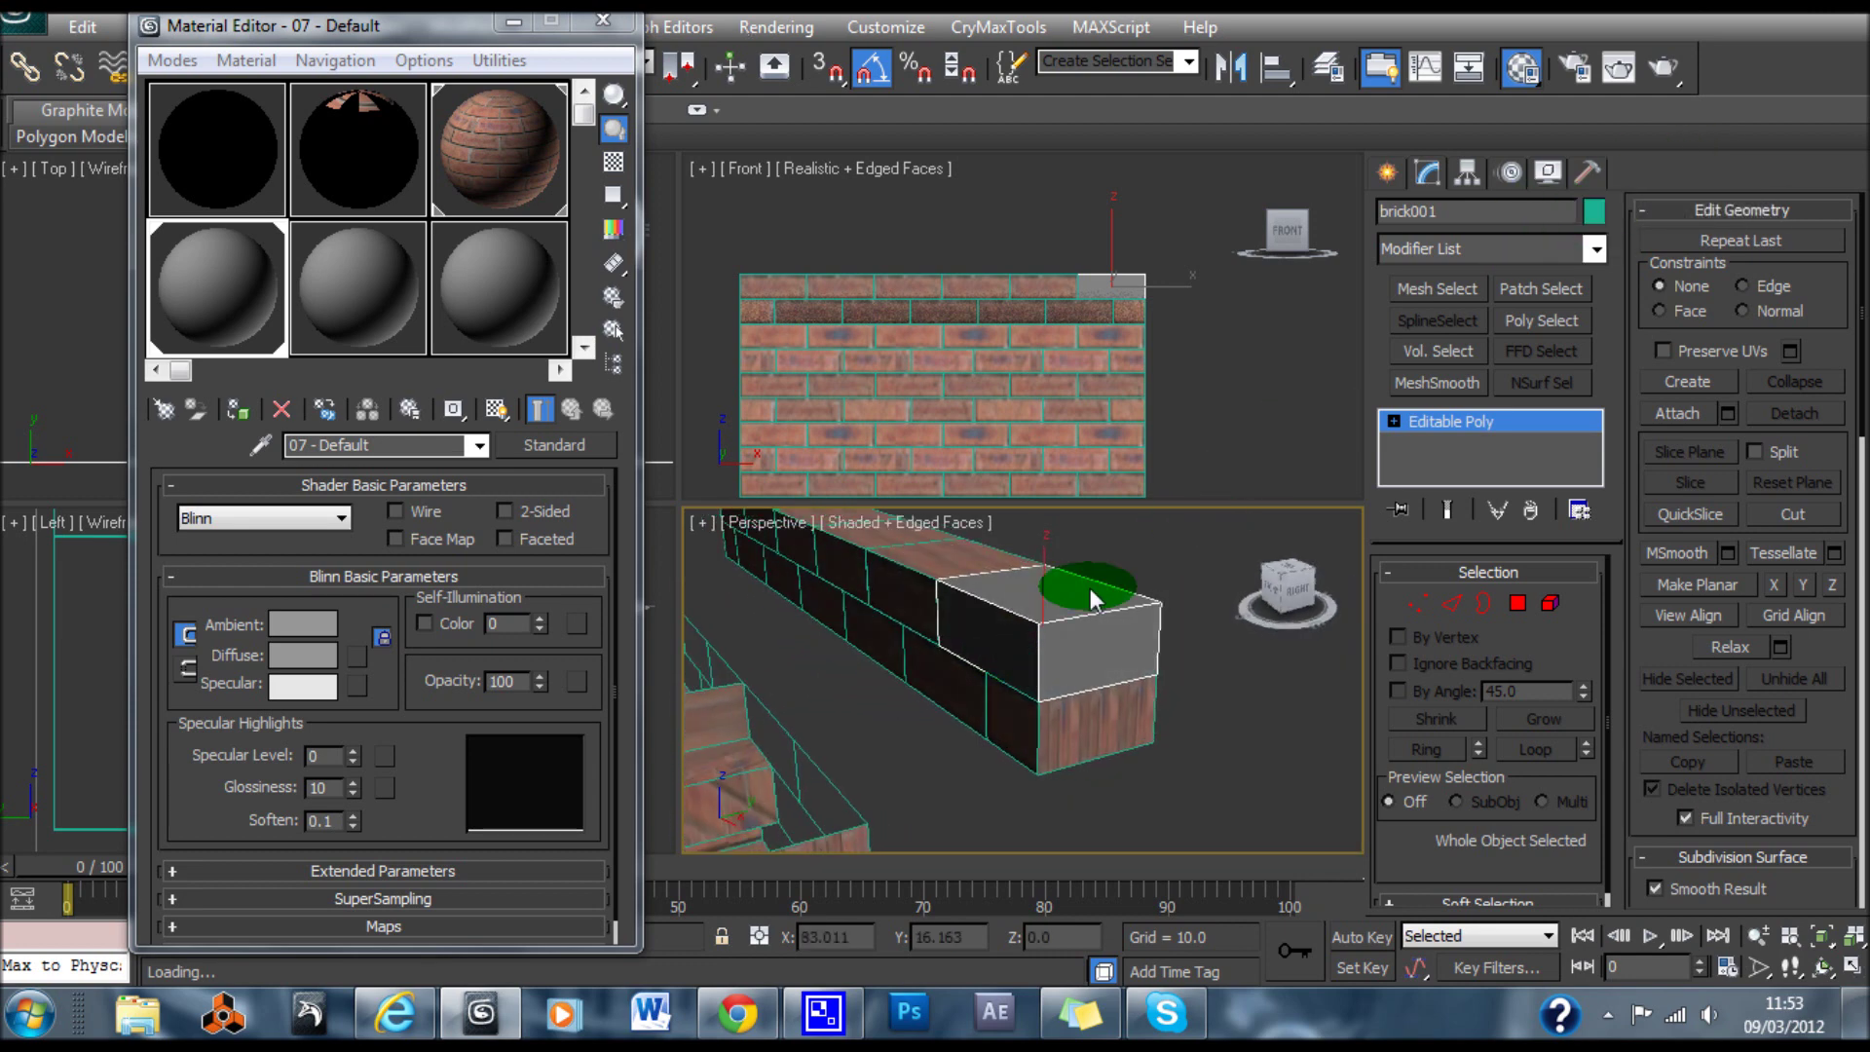
pyautogui.click(1583, 176)
pyautogui.click(1303, 466)
pyautogui.click(1052, 626)
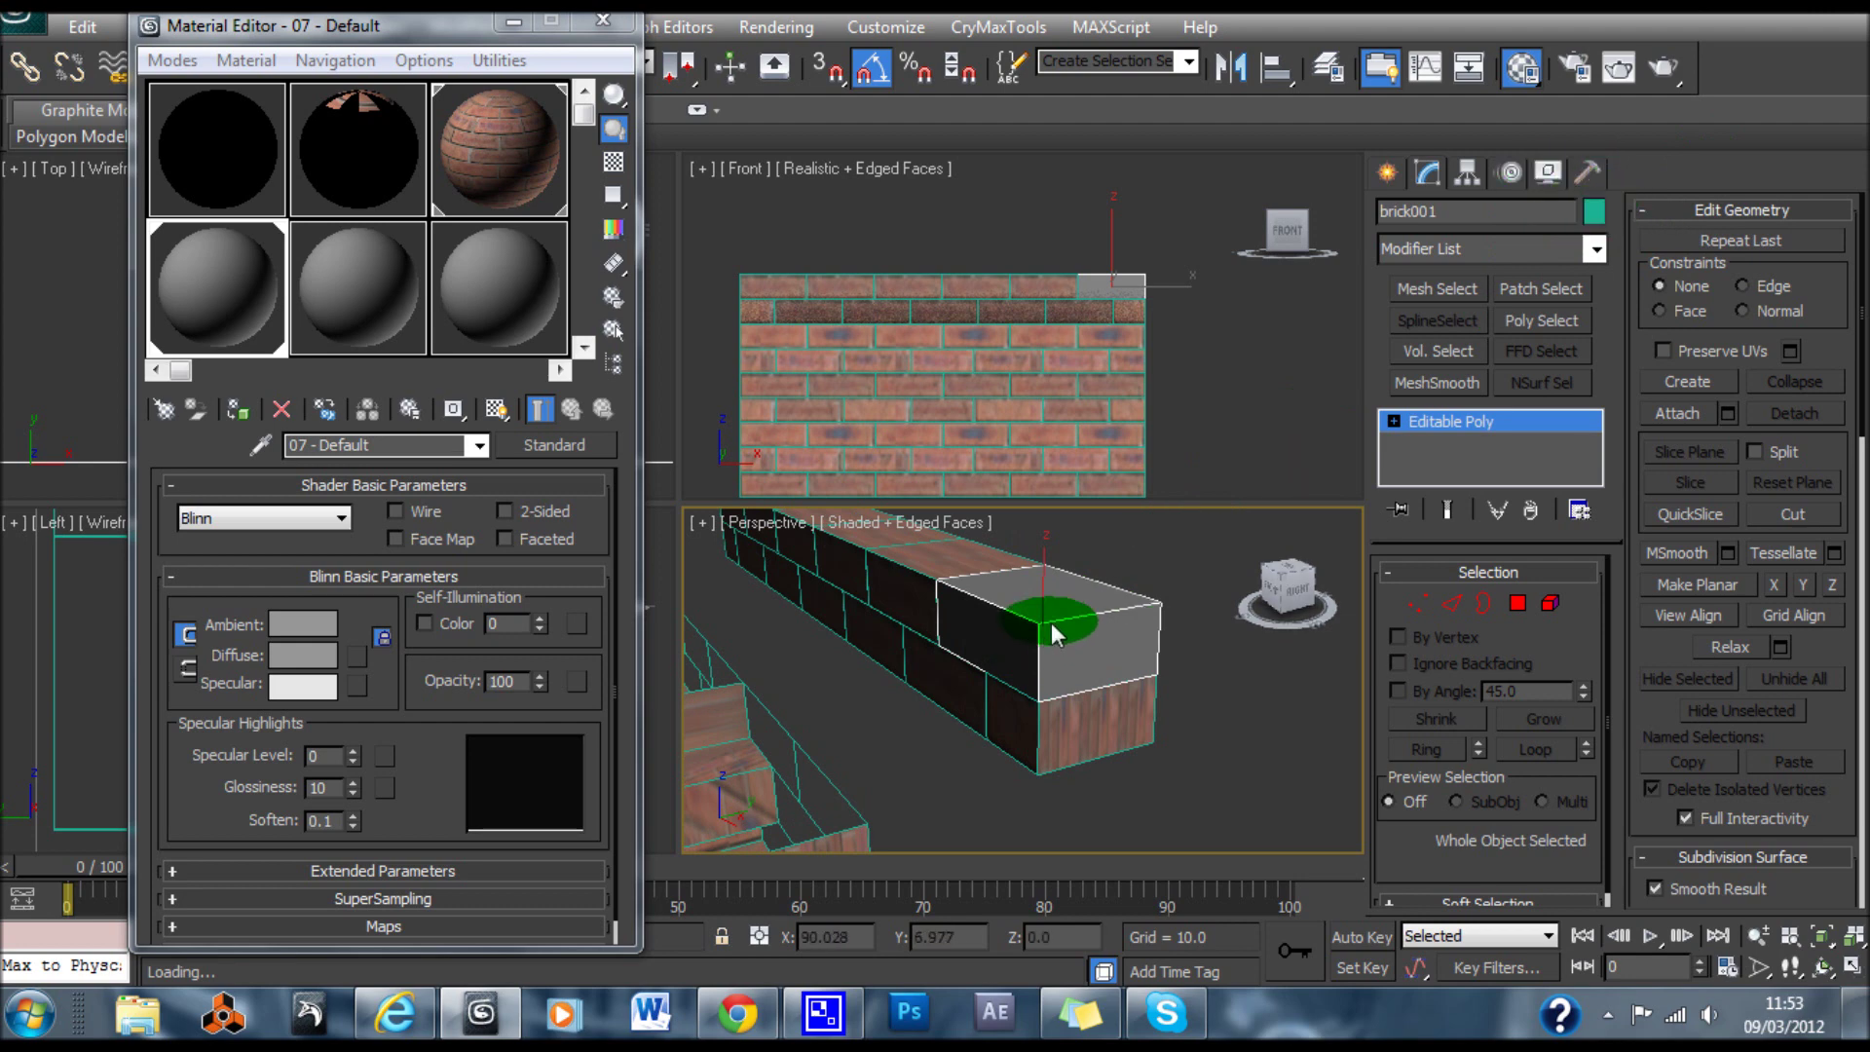
pyautogui.keyDown('alt'); pyautogui.moveTo(1053, 654); pyautogui.dragTo(920, 625, button='middle'); pyautogui.keyUp('alt')
pyautogui.click(867, 610)
pyautogui.click(1038, 716)
pyautogui.click(1030, 641)
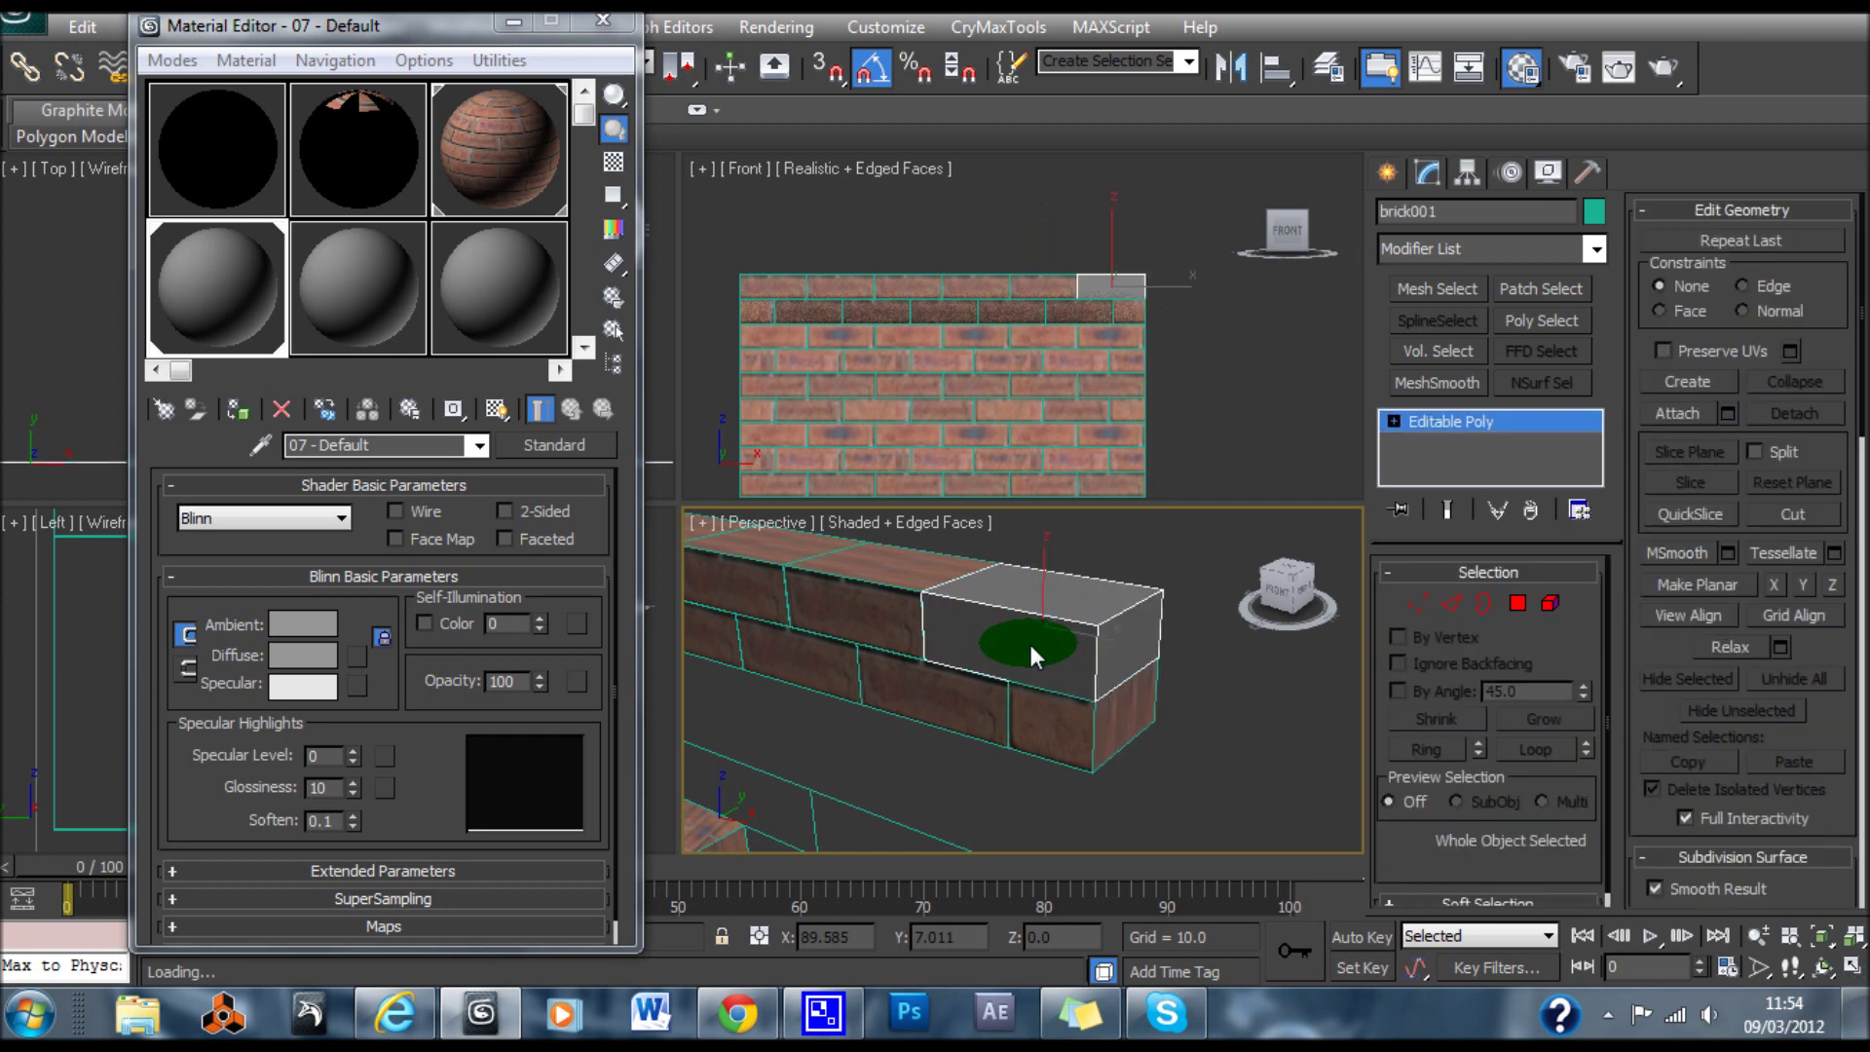
# Isolate the grey end brick so that only it is shown in the viewports
pyautogui.click(1138, 600)
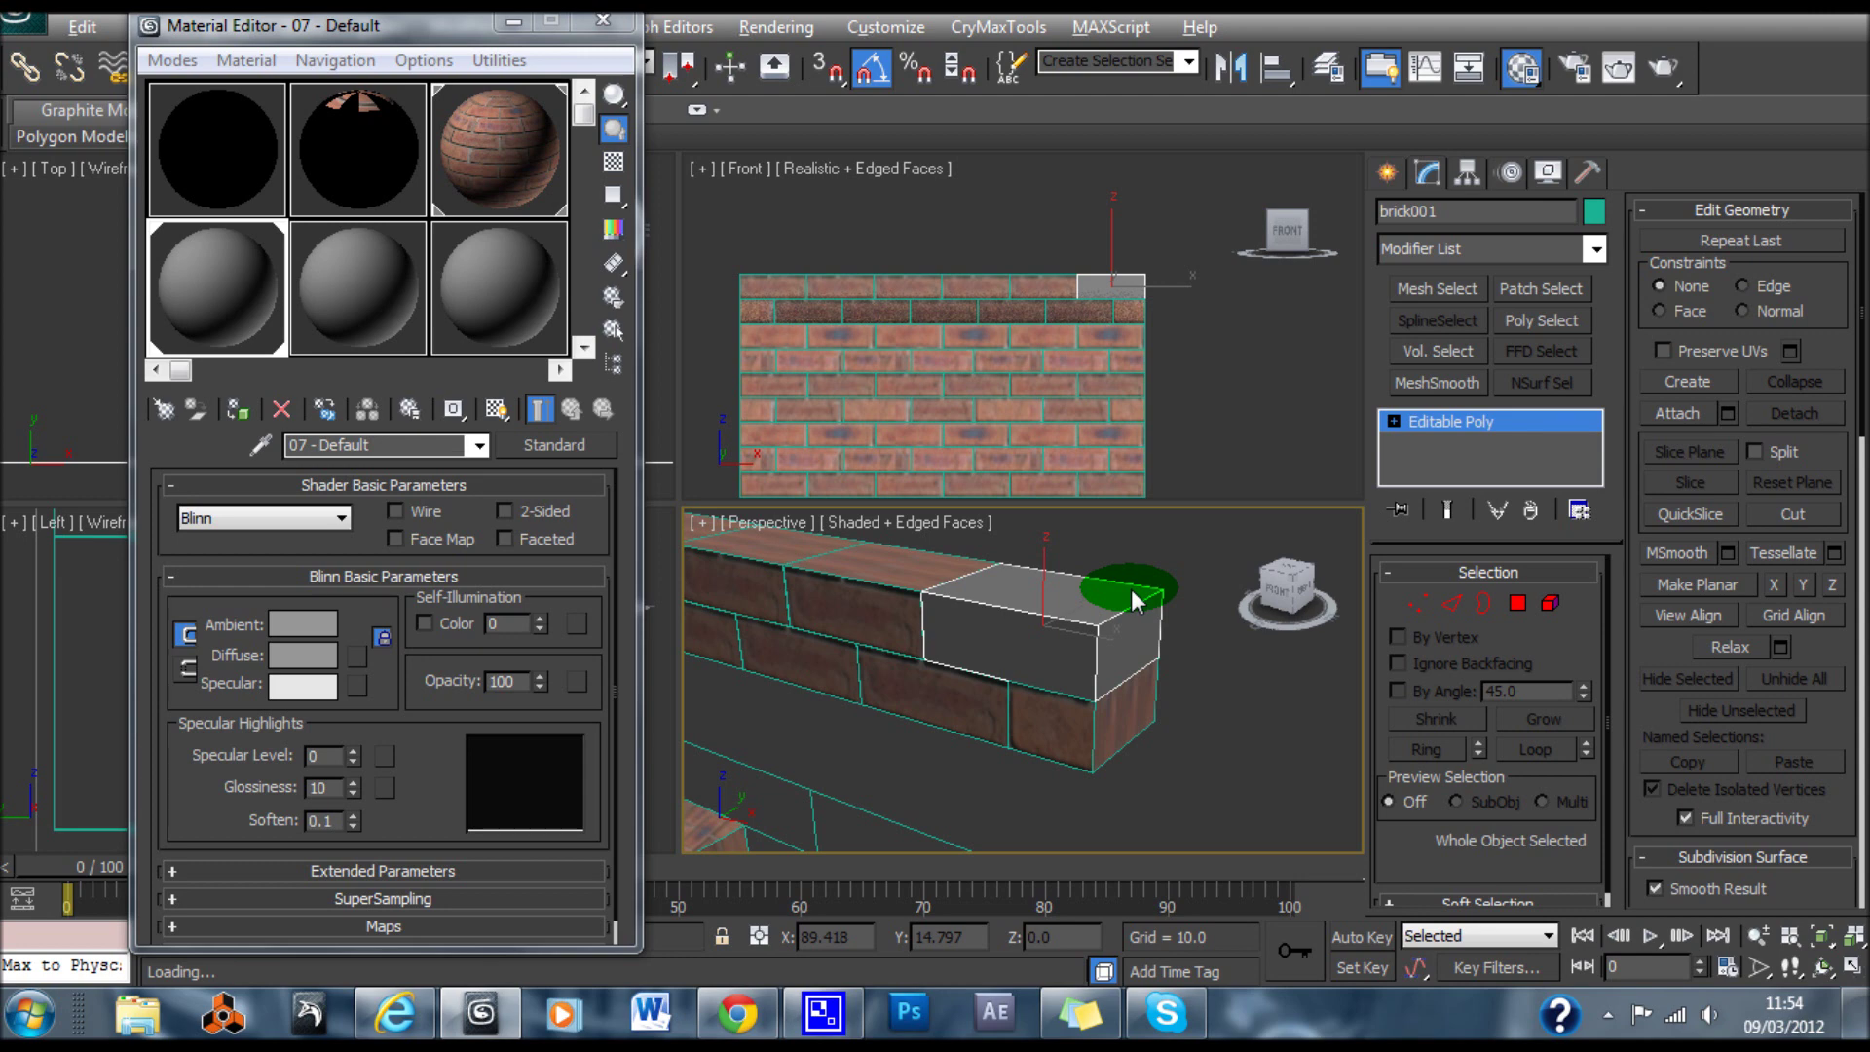
pyautogui.hotkey('alt', 'q')
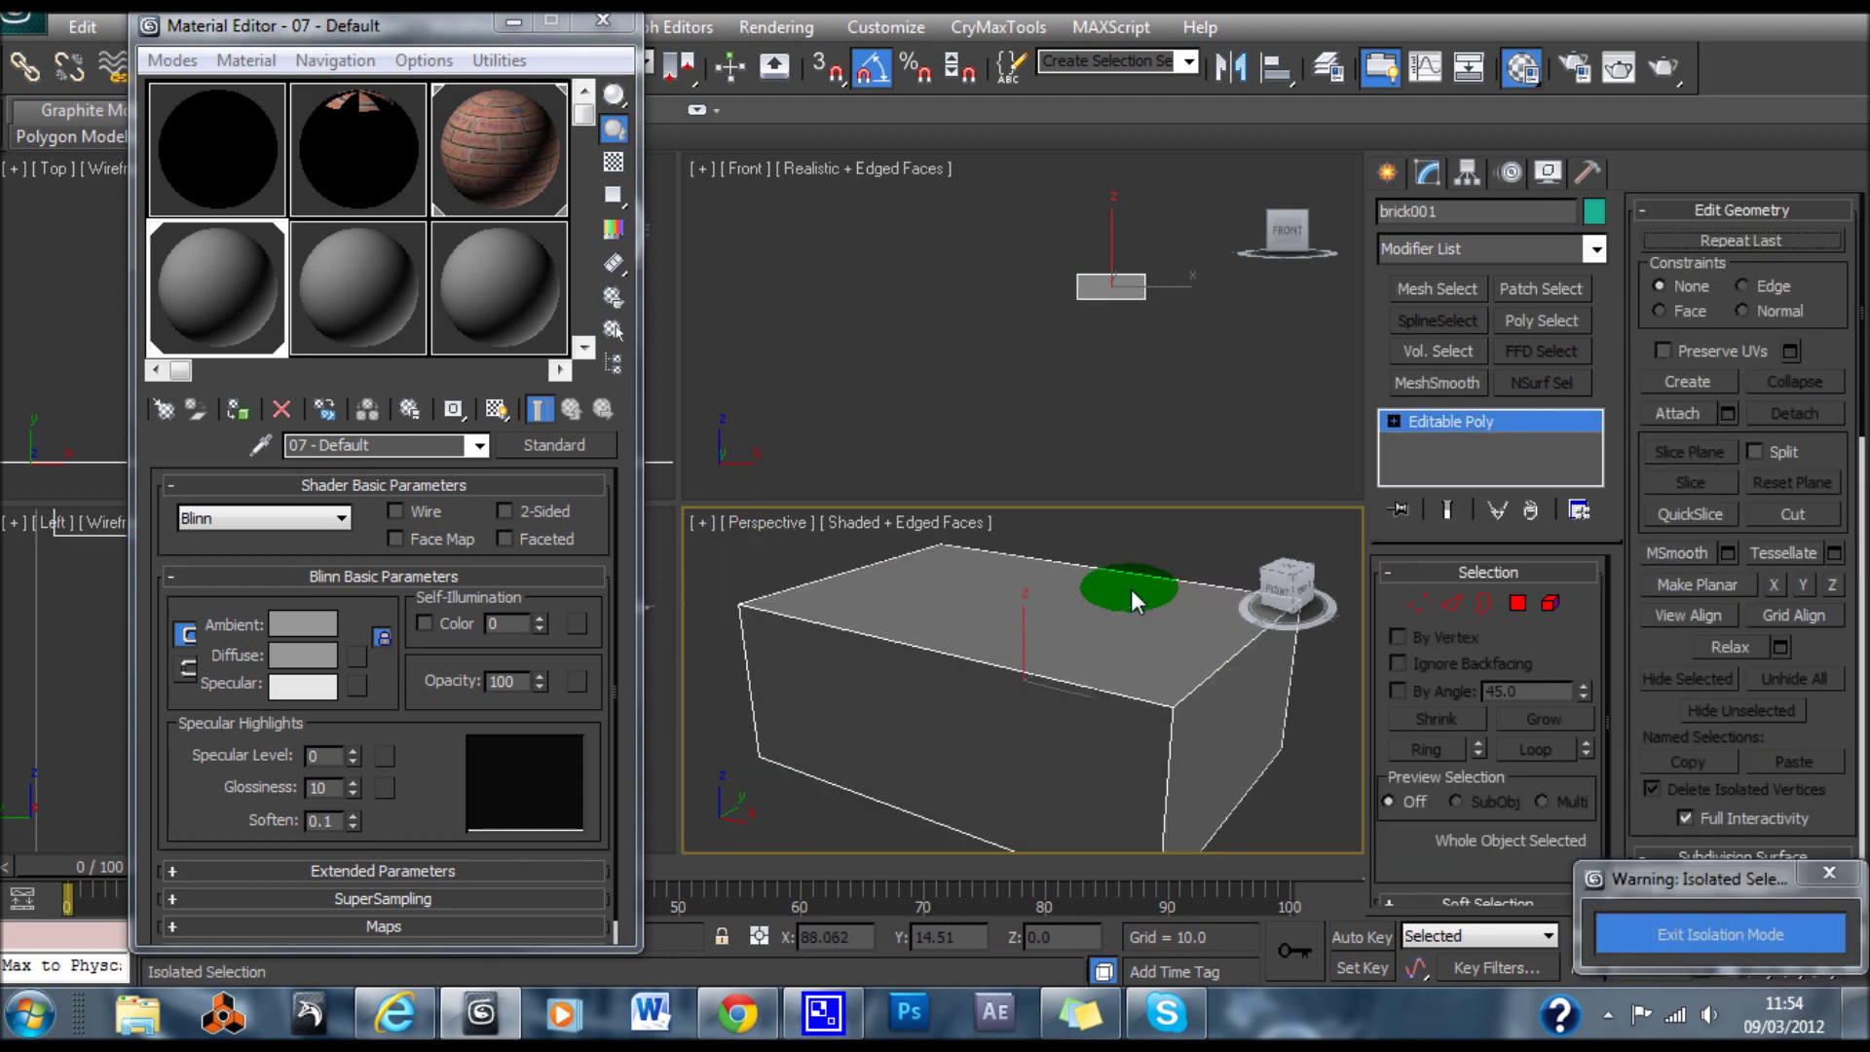
pyautogui.scroll(3, 1066, 644)
pyautogui.keyDown('alt'); pyautogui.moveTo(1048, 648); pyautogui.dragTo(1015, 698, button='middle'); pyautogui.keyUp('alt')
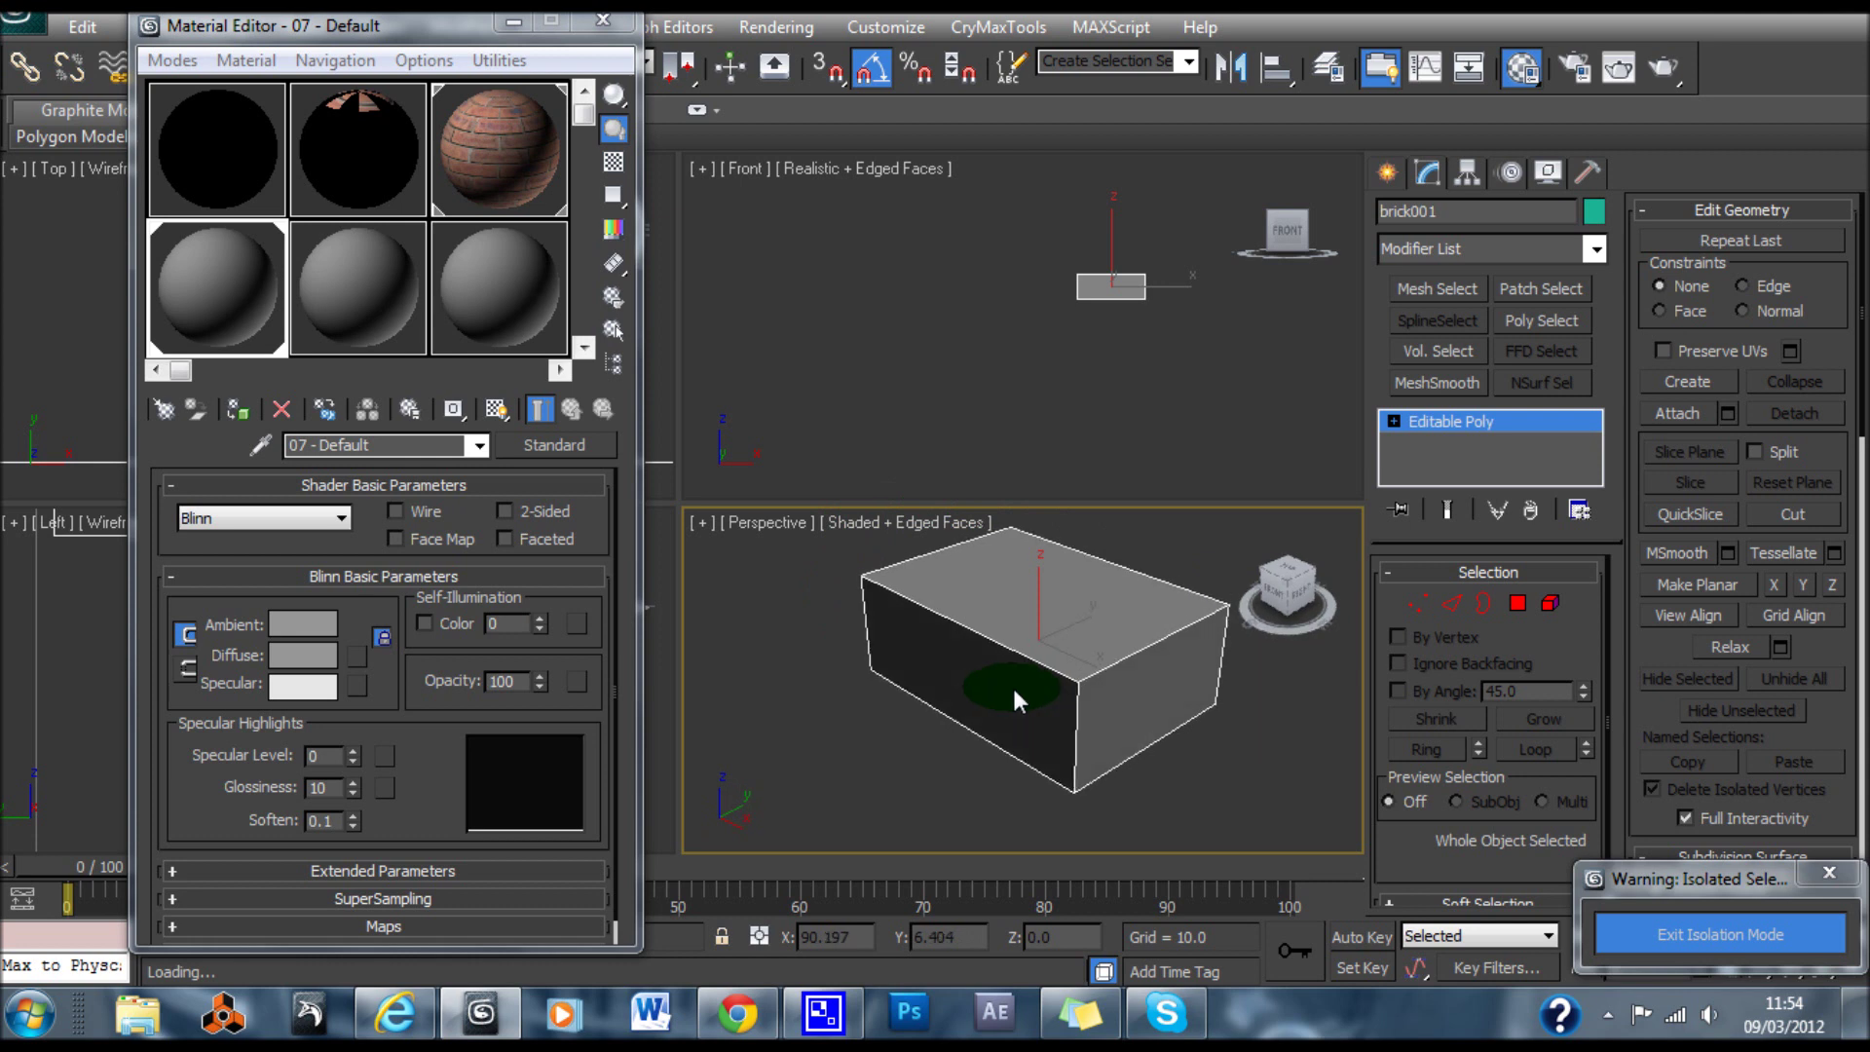
pyautogui.moveTo(1007, 703)
pyautogui.keyDown('alt'); pyautogui.mouseDown(button='middle')
pyautogui.moveTo(1018, 655)
pyautogui.moveTo(989, 696)
pyautogui.moveTo(969, 674)
pyautogui.moveTo(988, 678)
pyautogui.moveTo(996, 631)
pyautogui.moveTo(1134, 514)
pyautogui.moveTo(900, 693)
pyautogui.moveTo(1071, 762)
pyautogui.moveTo(824, 649)
pyautogui.moveTo(1048, 715)
pyautogui.moveTo(1079, 524)
pyautogui.moveTo(756, 658)
pyautogui.moveTo(877, 767)
pyautogui.moveTo(1093, 653)
pyautogui.moveTo(885, 679)
pyautogui.moveTo(970, 663)
pyautogui.moveTo(794, 629)
pyautogui.moveTo(710, 482)
pyautogui.moveTo(736, 602)
pyautogui.moveTo(882, 738)
pyautogui.moveTo(1170, 676)
pyautogui.moveTo(1204, 608)
pyautogui.moveTo(965, 665)
pyautogui.moveTo(1022, 686)
pyautogui.mouseUp(button='middle'); pyautogui.keyUp('alt')
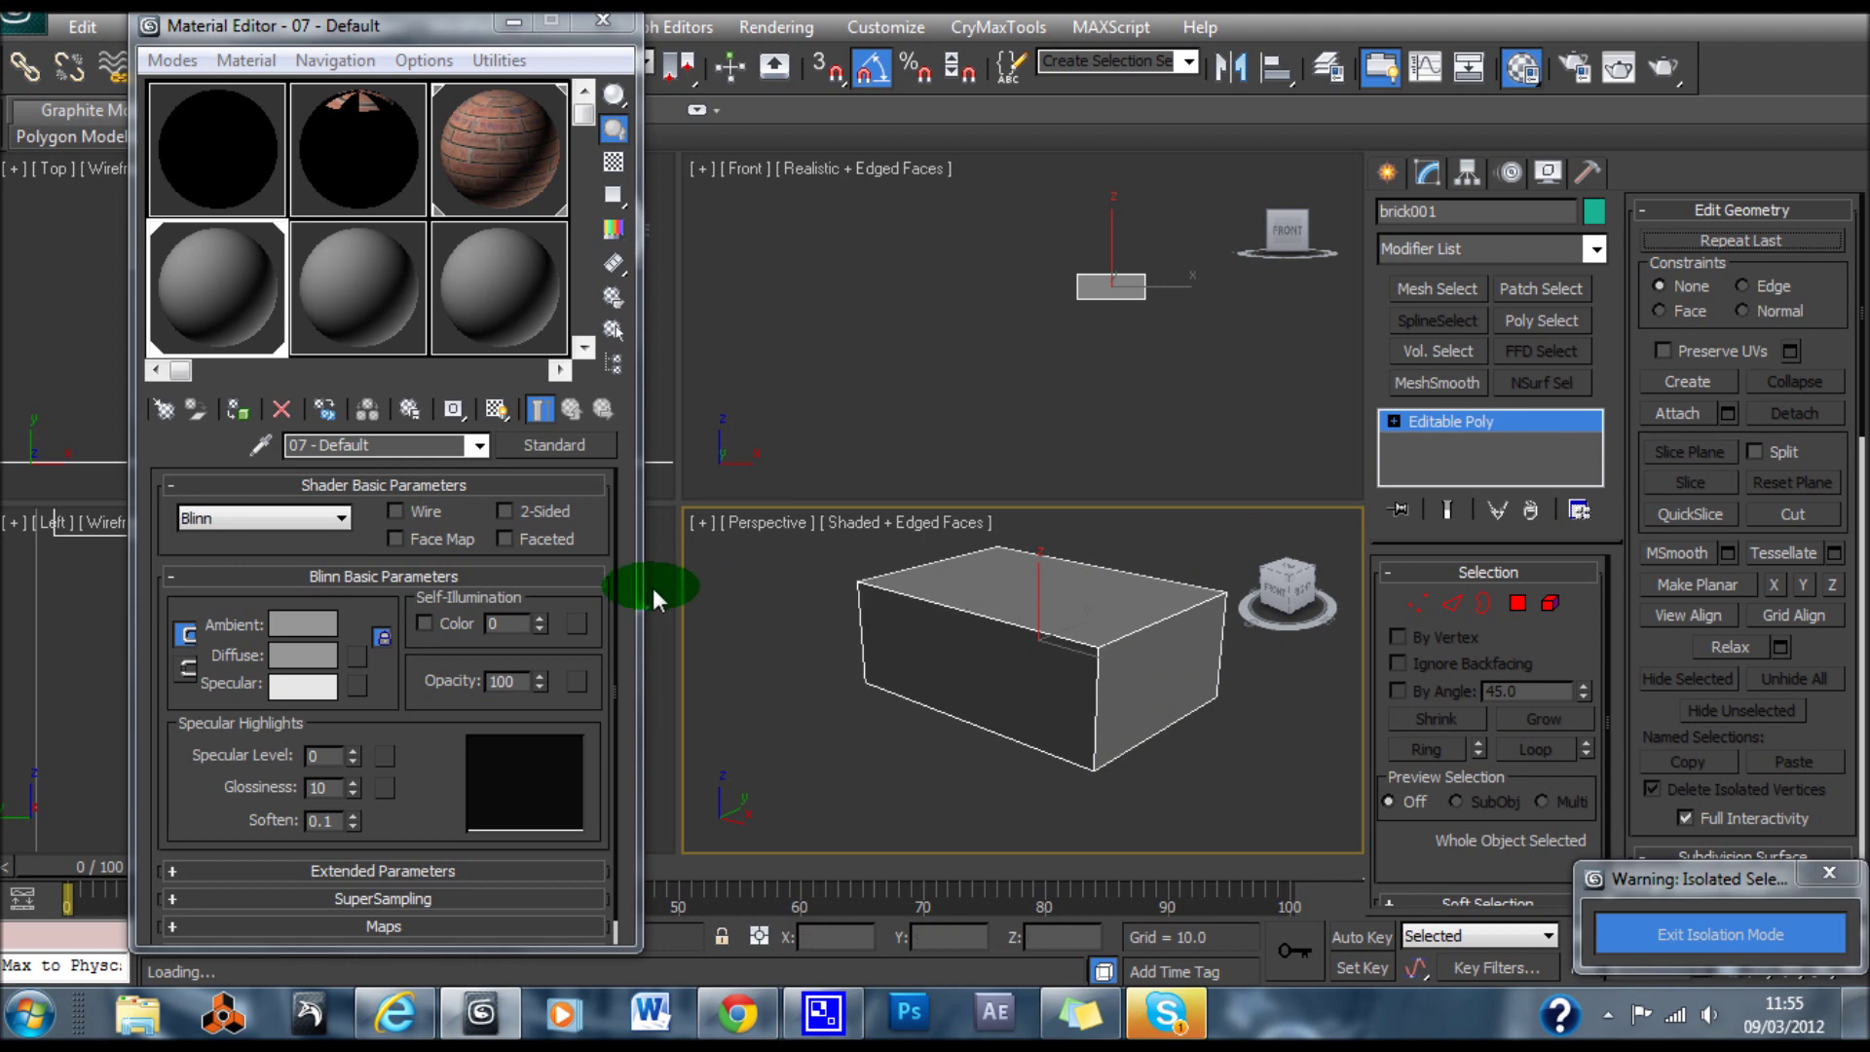
# Set the material's diffuse colour to lavender, RGB 170, 150, 237
pyautogui.click(304, 655)
pyautogui.click(698, 190)
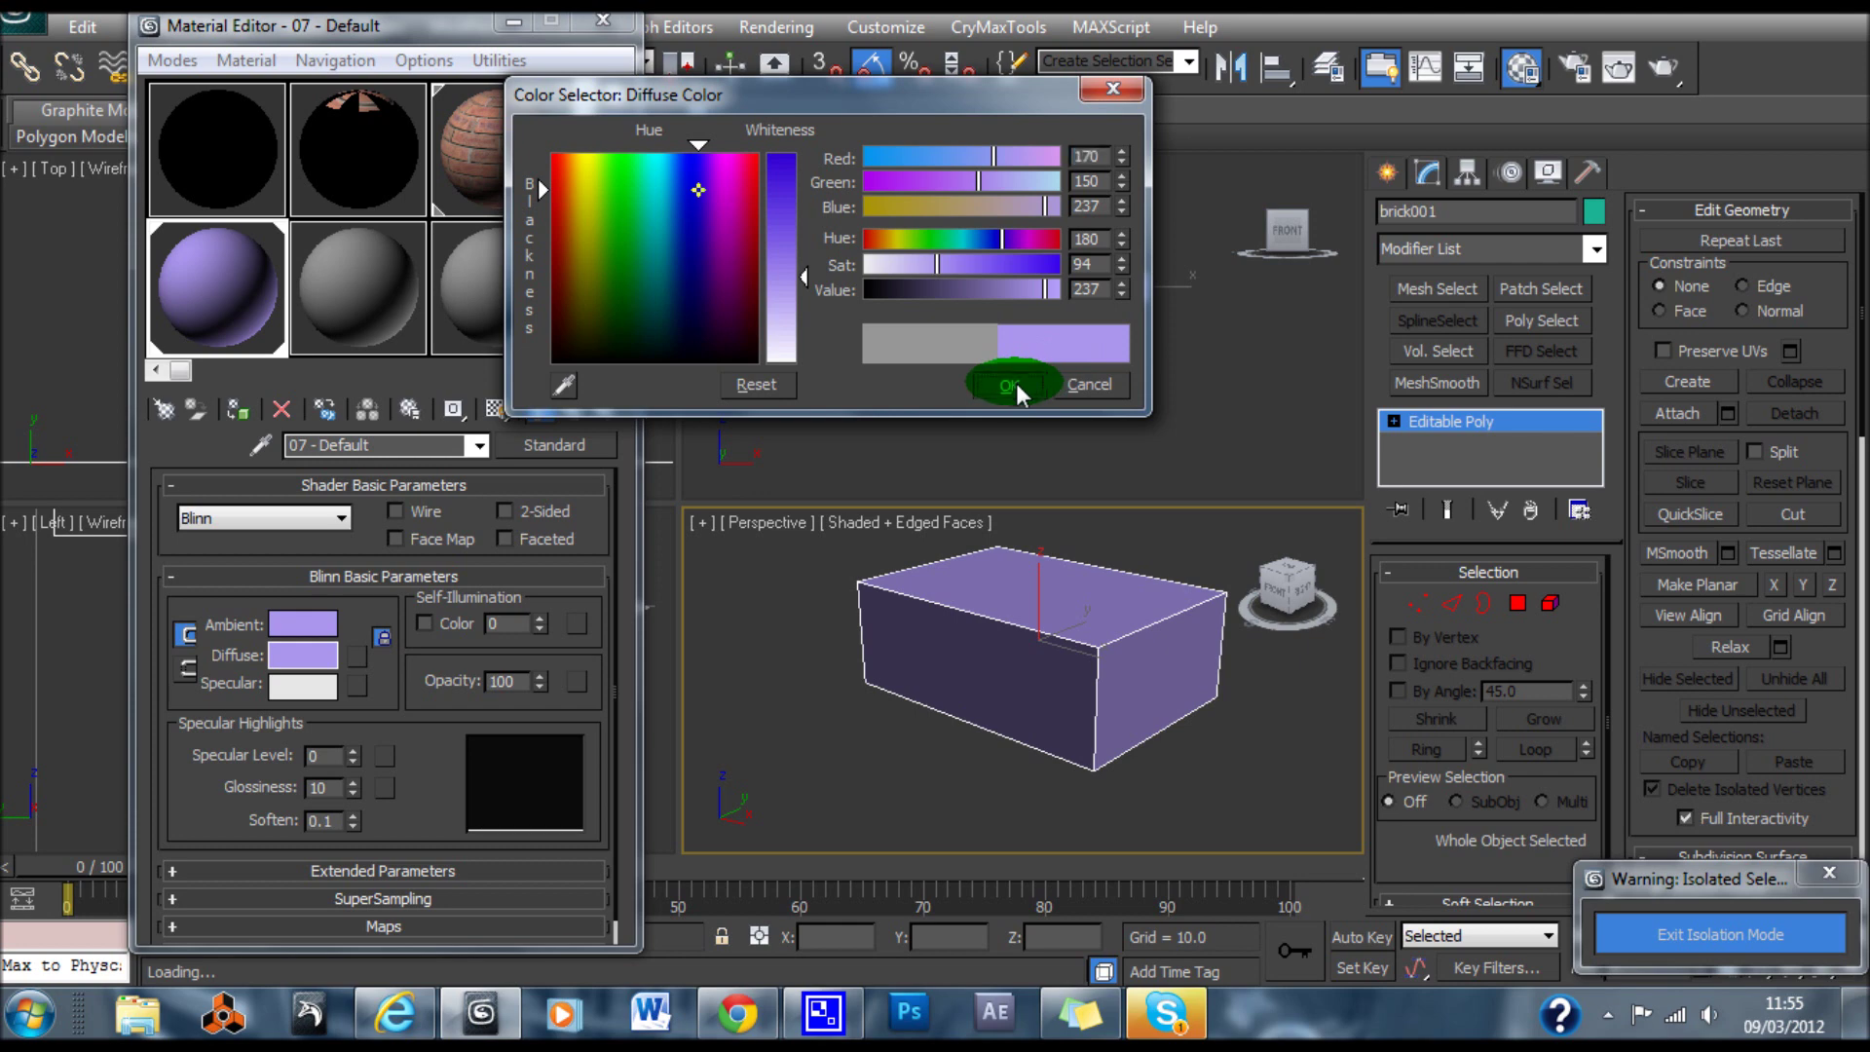
pyautogui.click(1009, 384)
# Change the brick material's diffuse colour to a bright pinkish purple
pyautogui.click(310, 667)
pyautogui.click(777, 263)
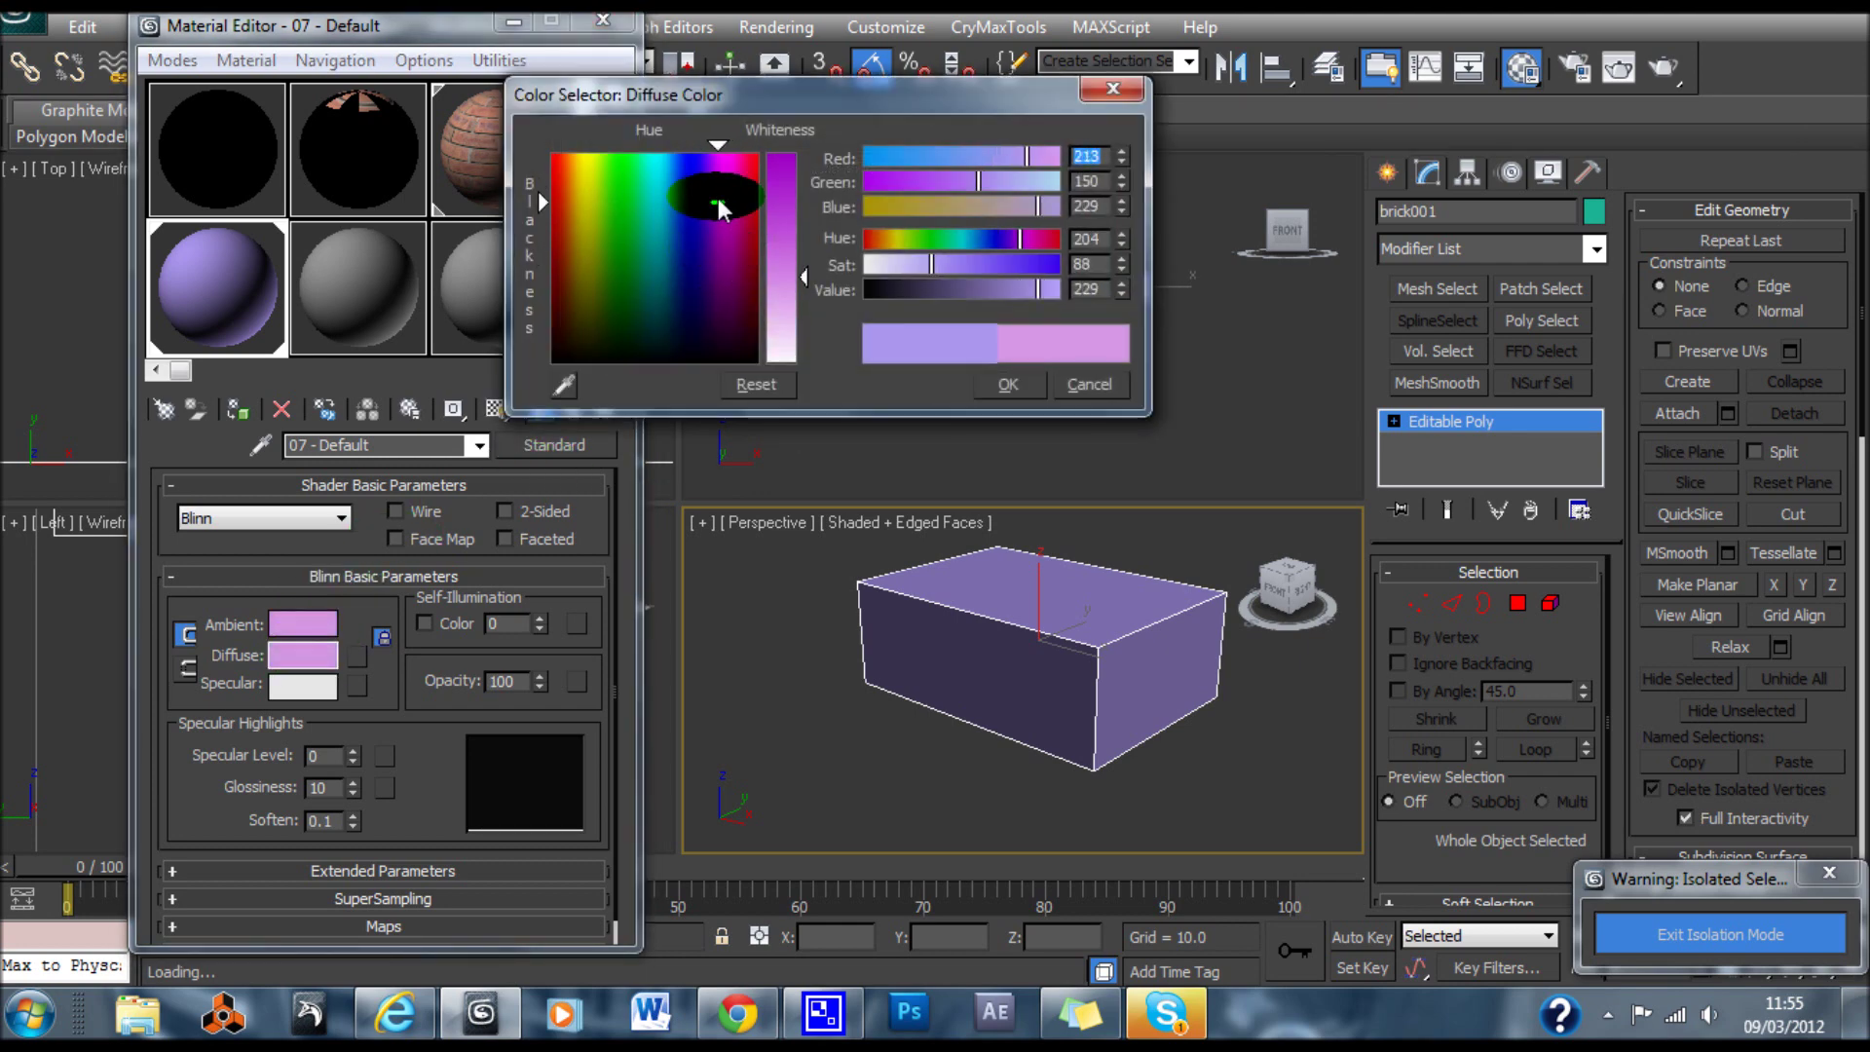
pyautogui.moveTo(718, 259); pyautogui.dragTo(718, 160)
pyautogui.click(966, 386)
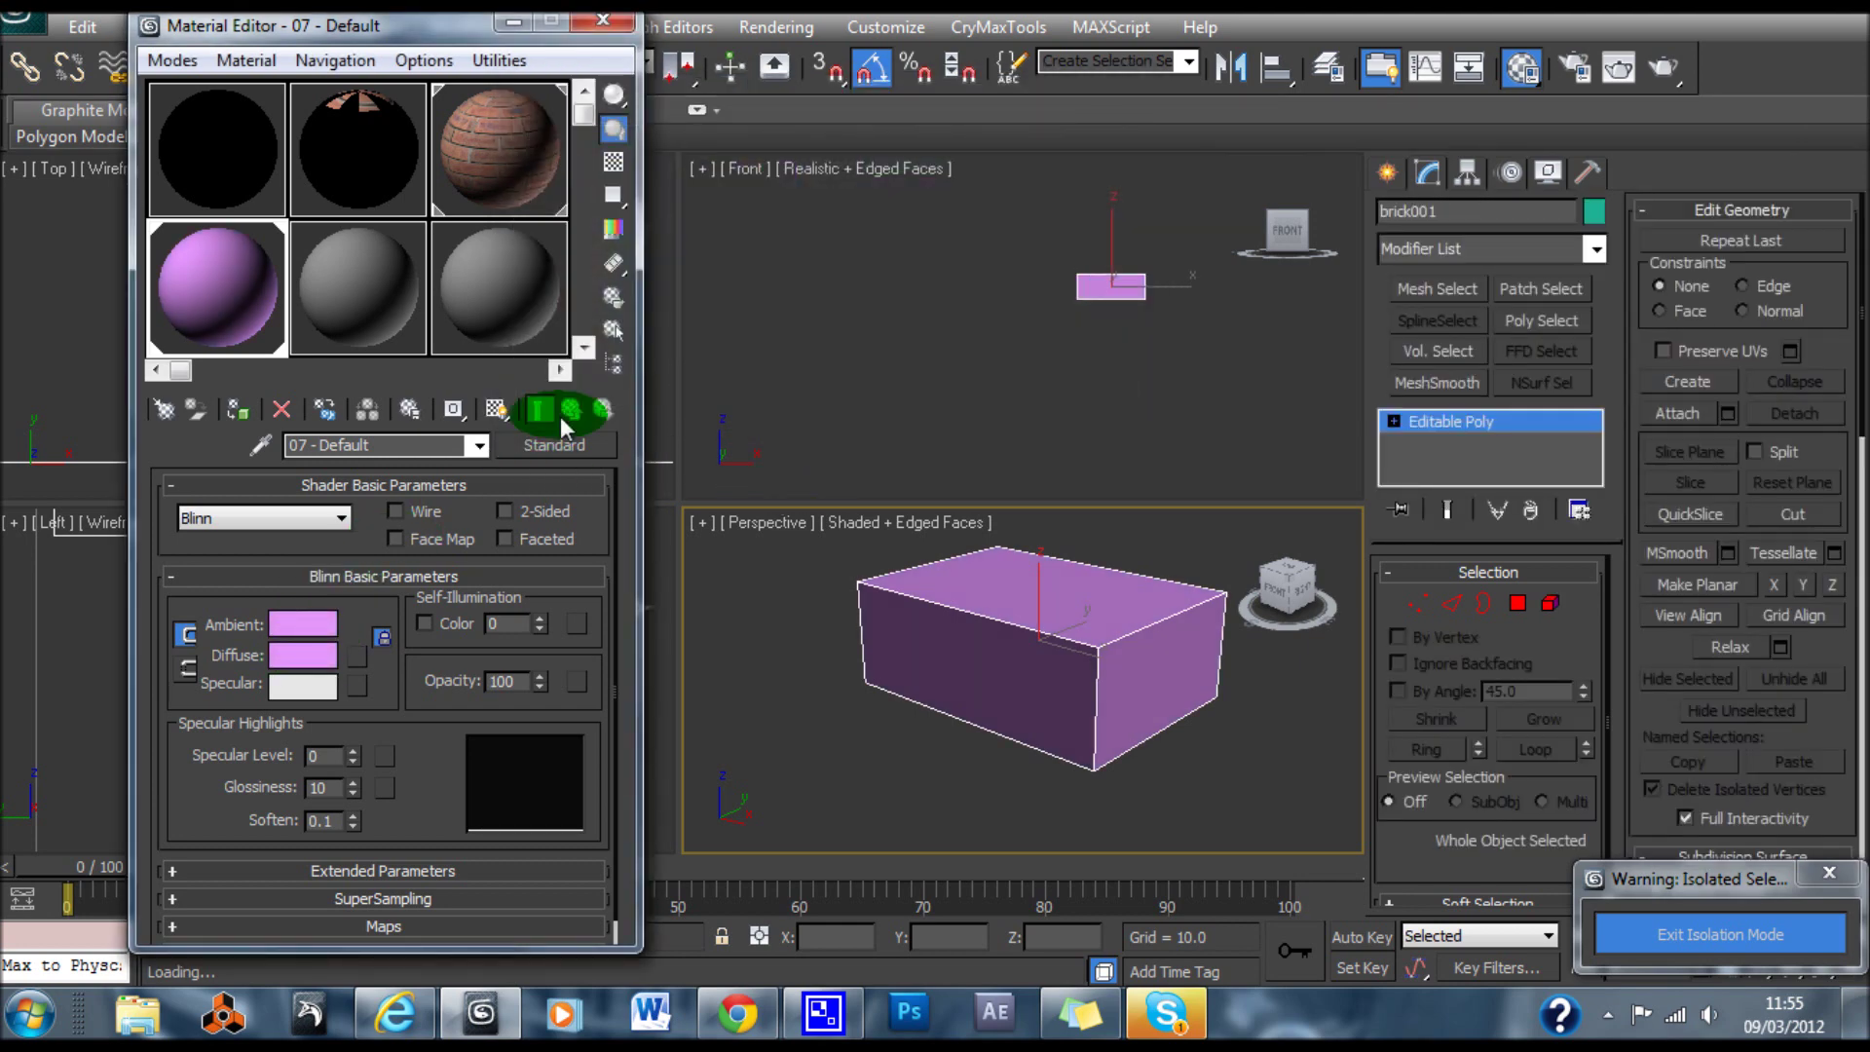
# Change the diffuse colour to a soft green, RGB 150, 225, 162
pyautogui.click(320, 658)
pyautogui.click(642, 180)
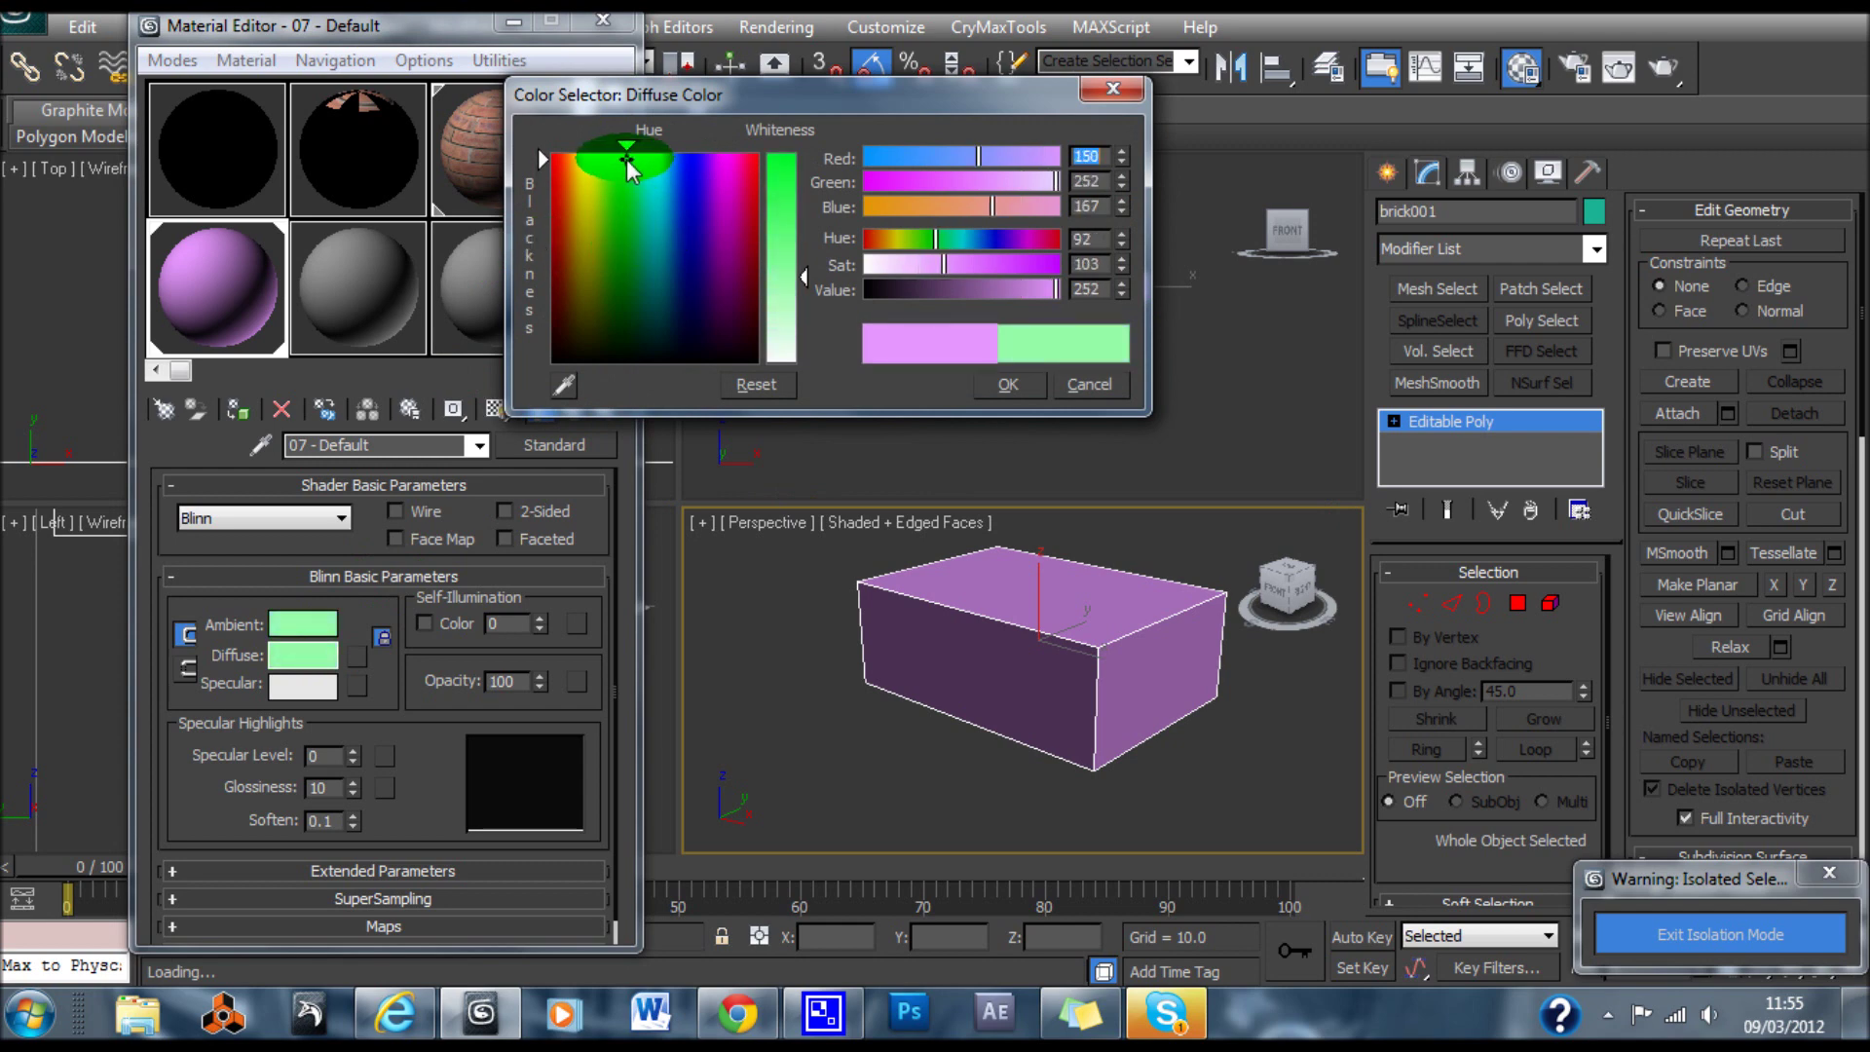
pyautogui.moveTo(781, 166); pyautogui.dragTo(749, 270)
pyautogui.click(975, 378)
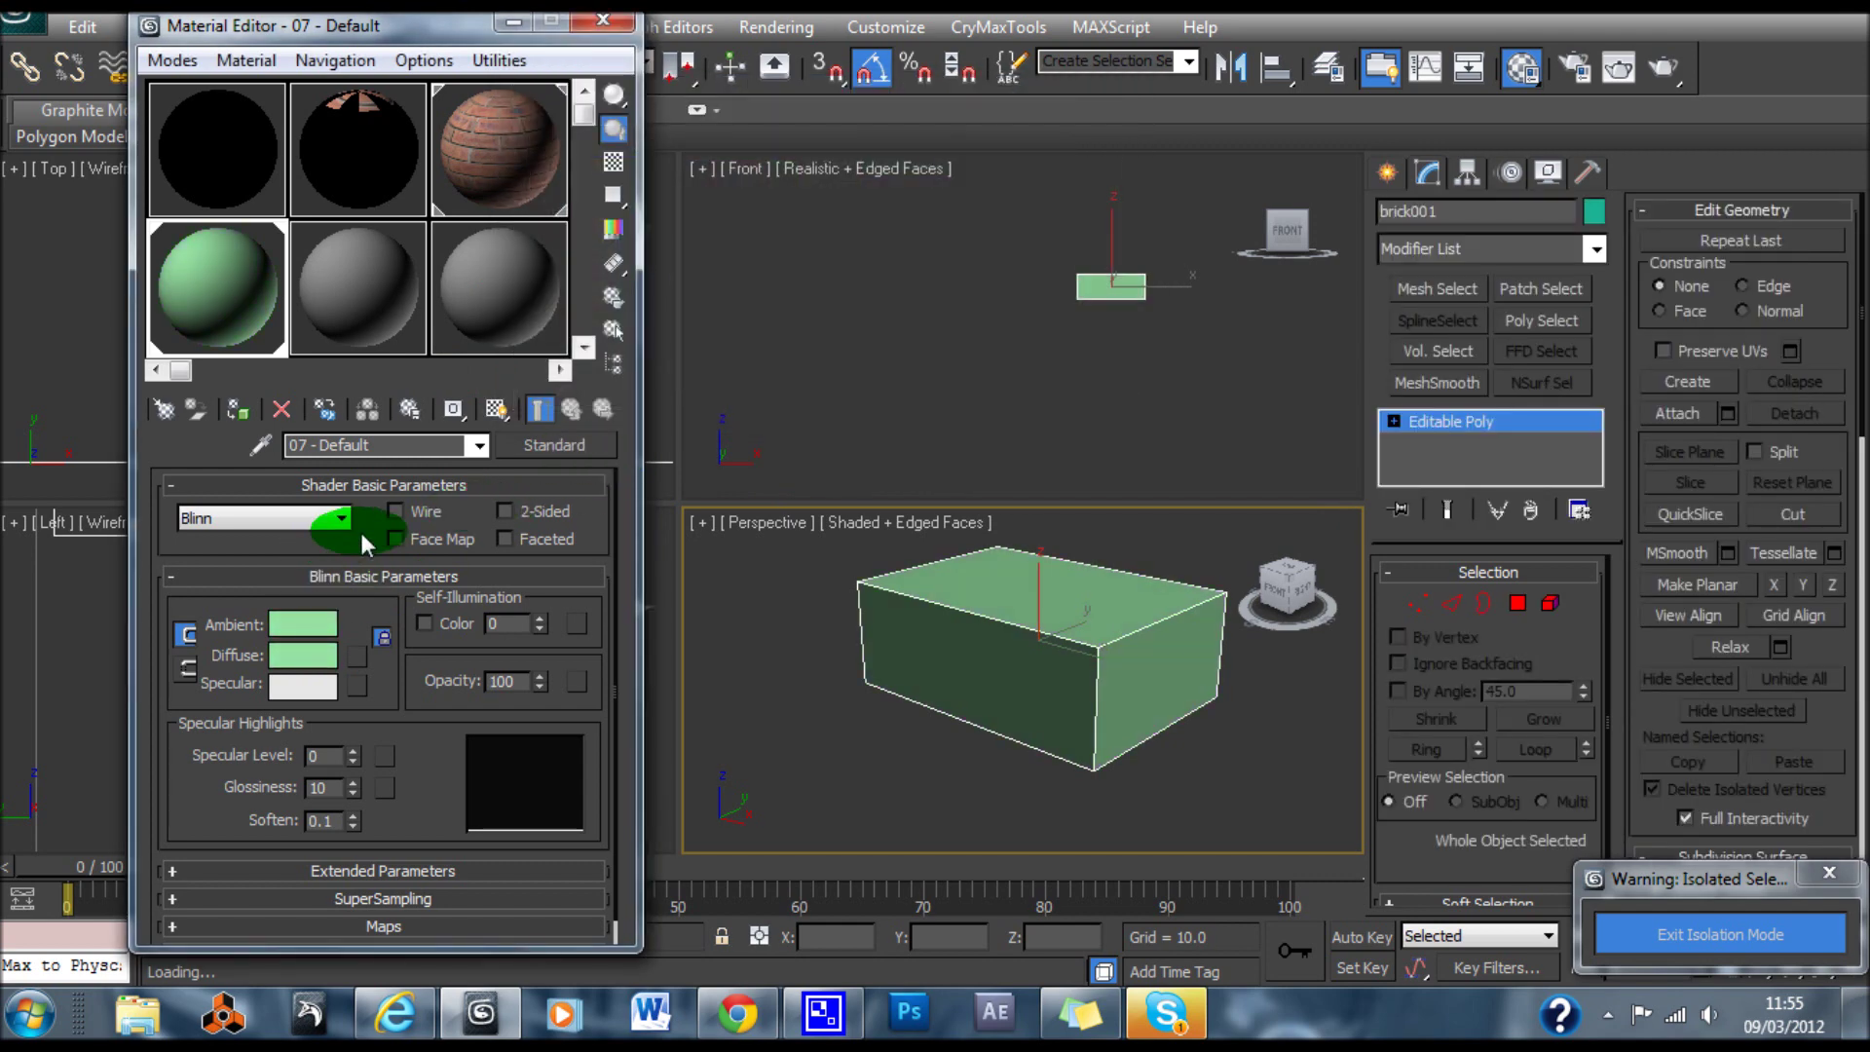
pyautogui.click(328, 656)
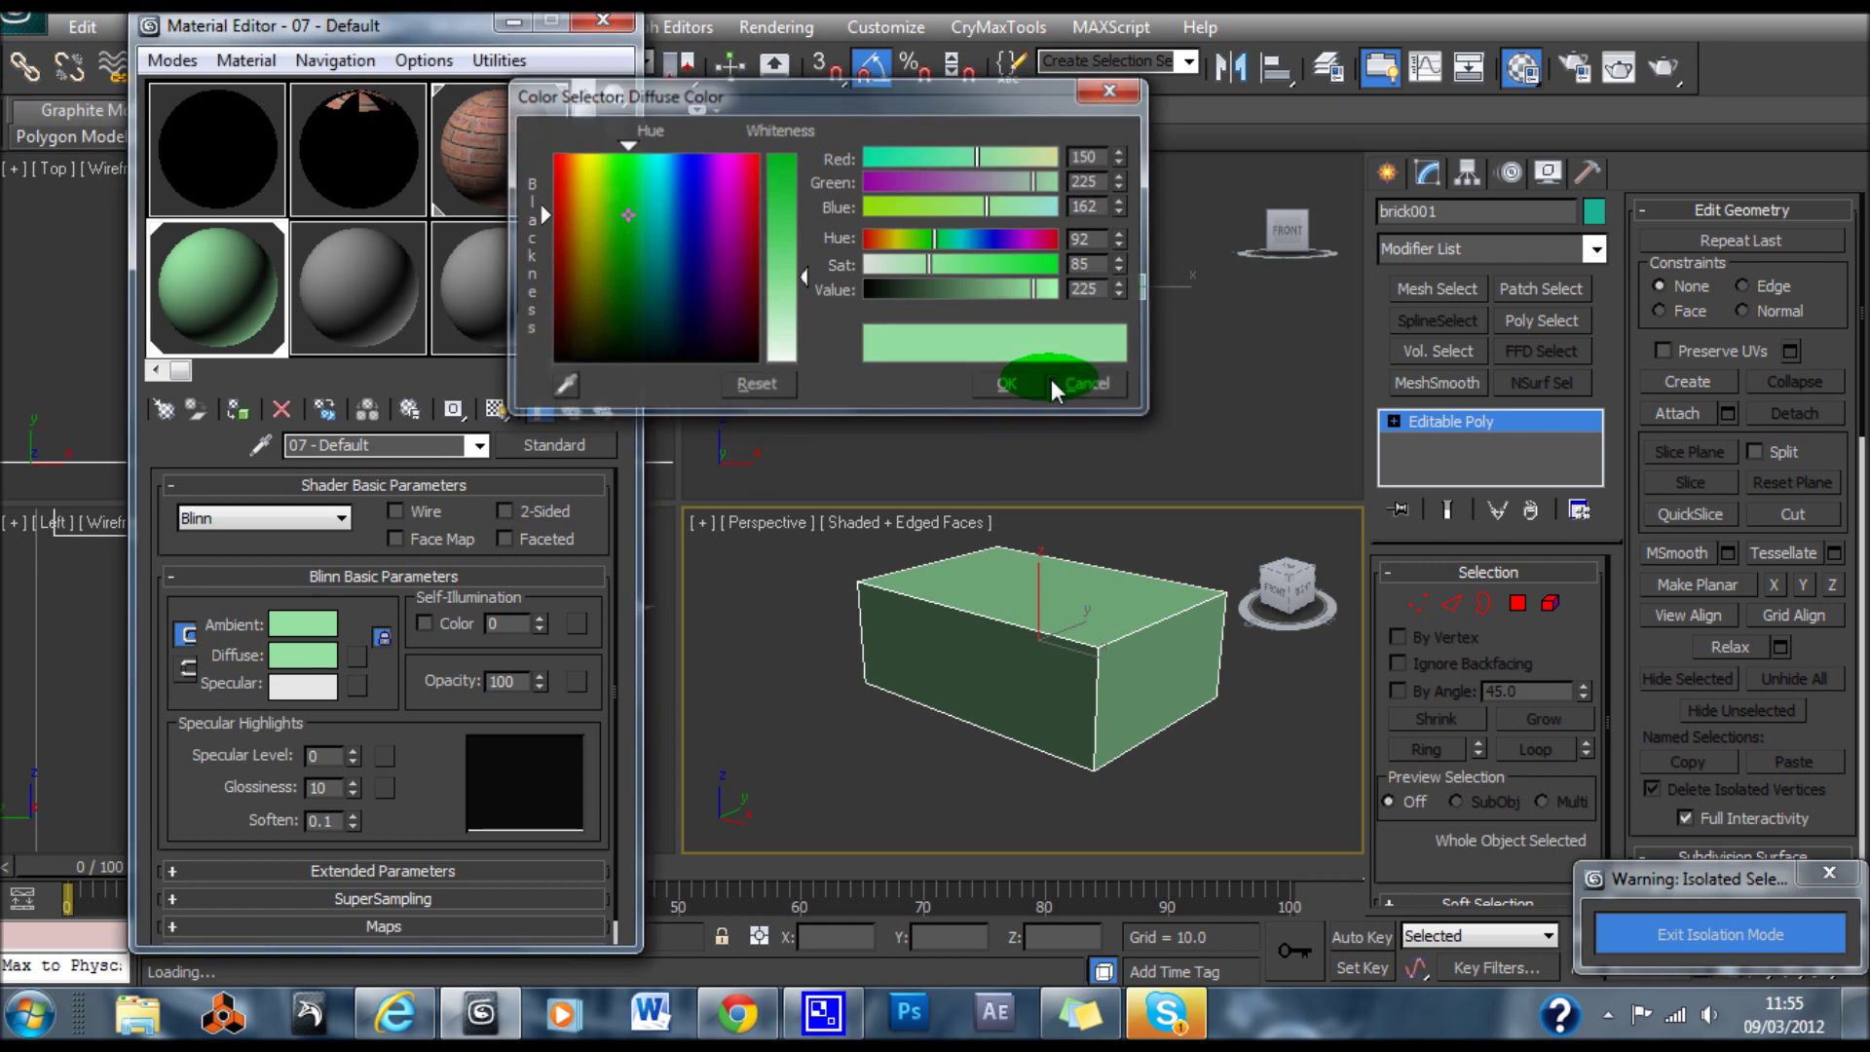
pyautogui.click(1009, 385)
pyautogui.click(299, 668)
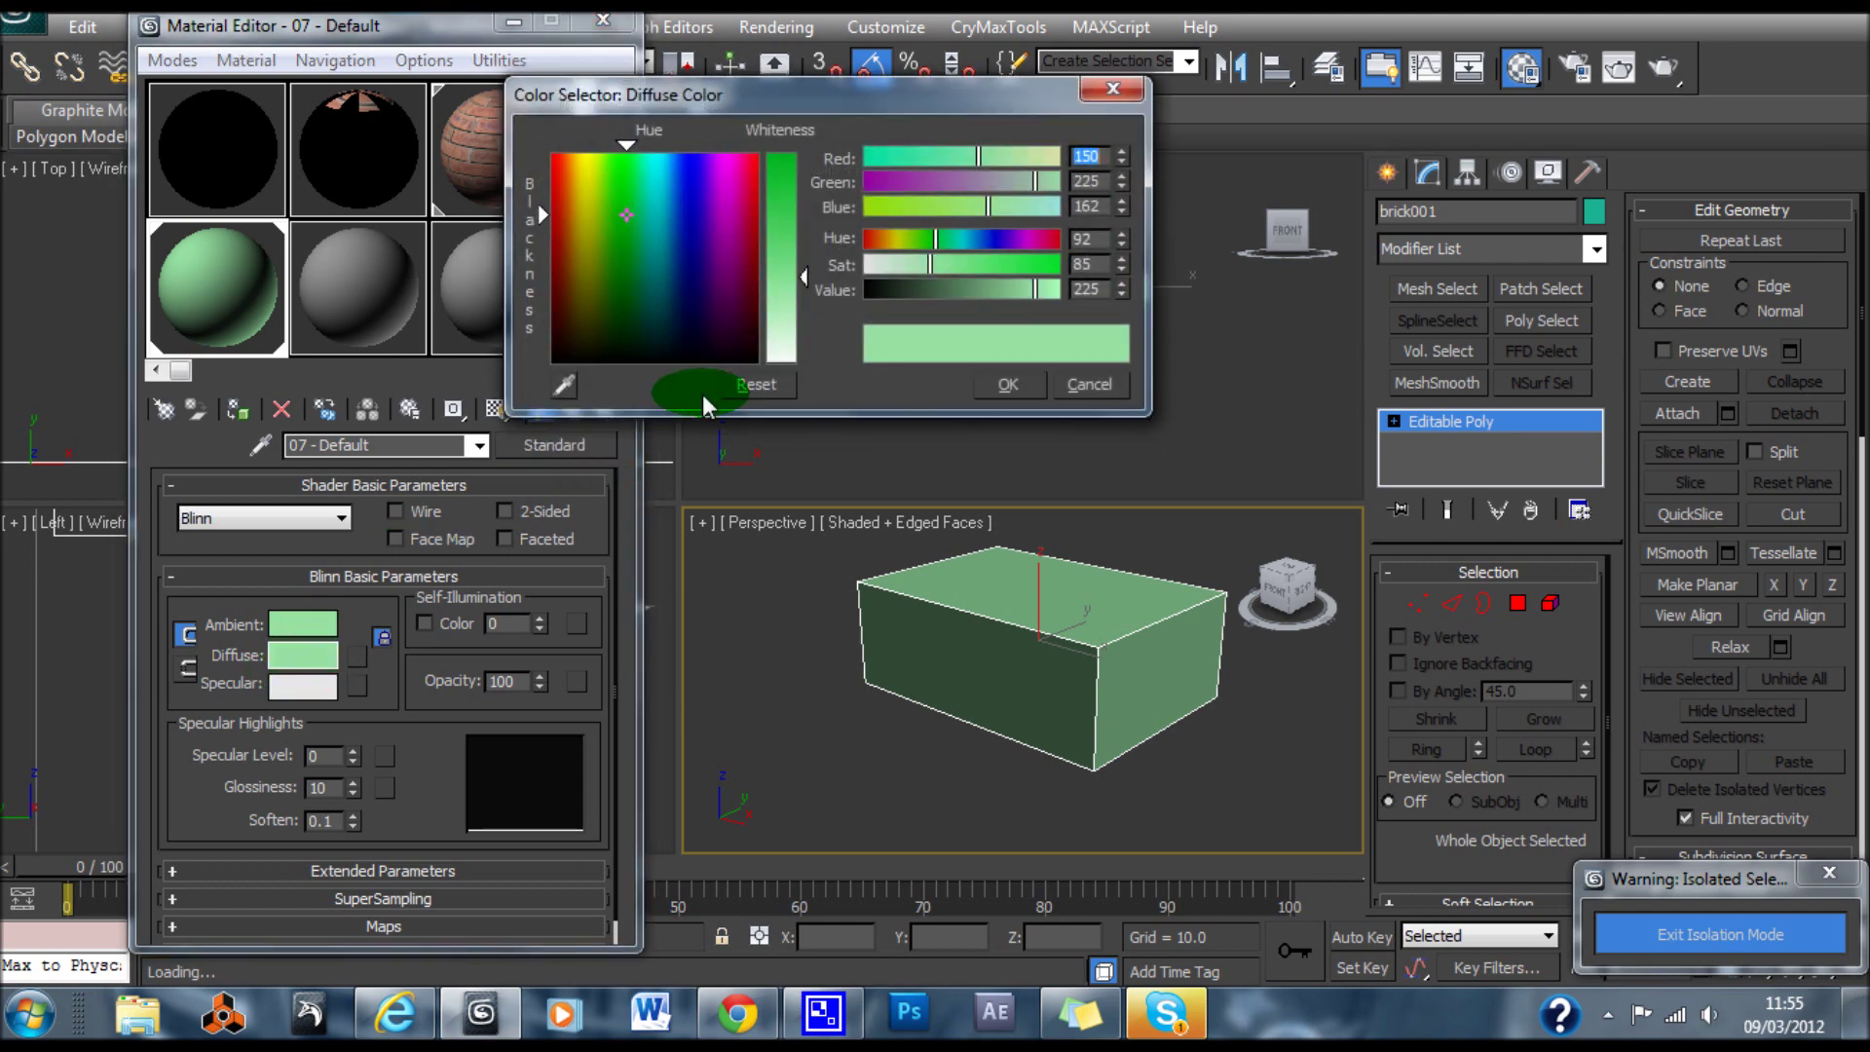
pyautogui.click(1005, 385)
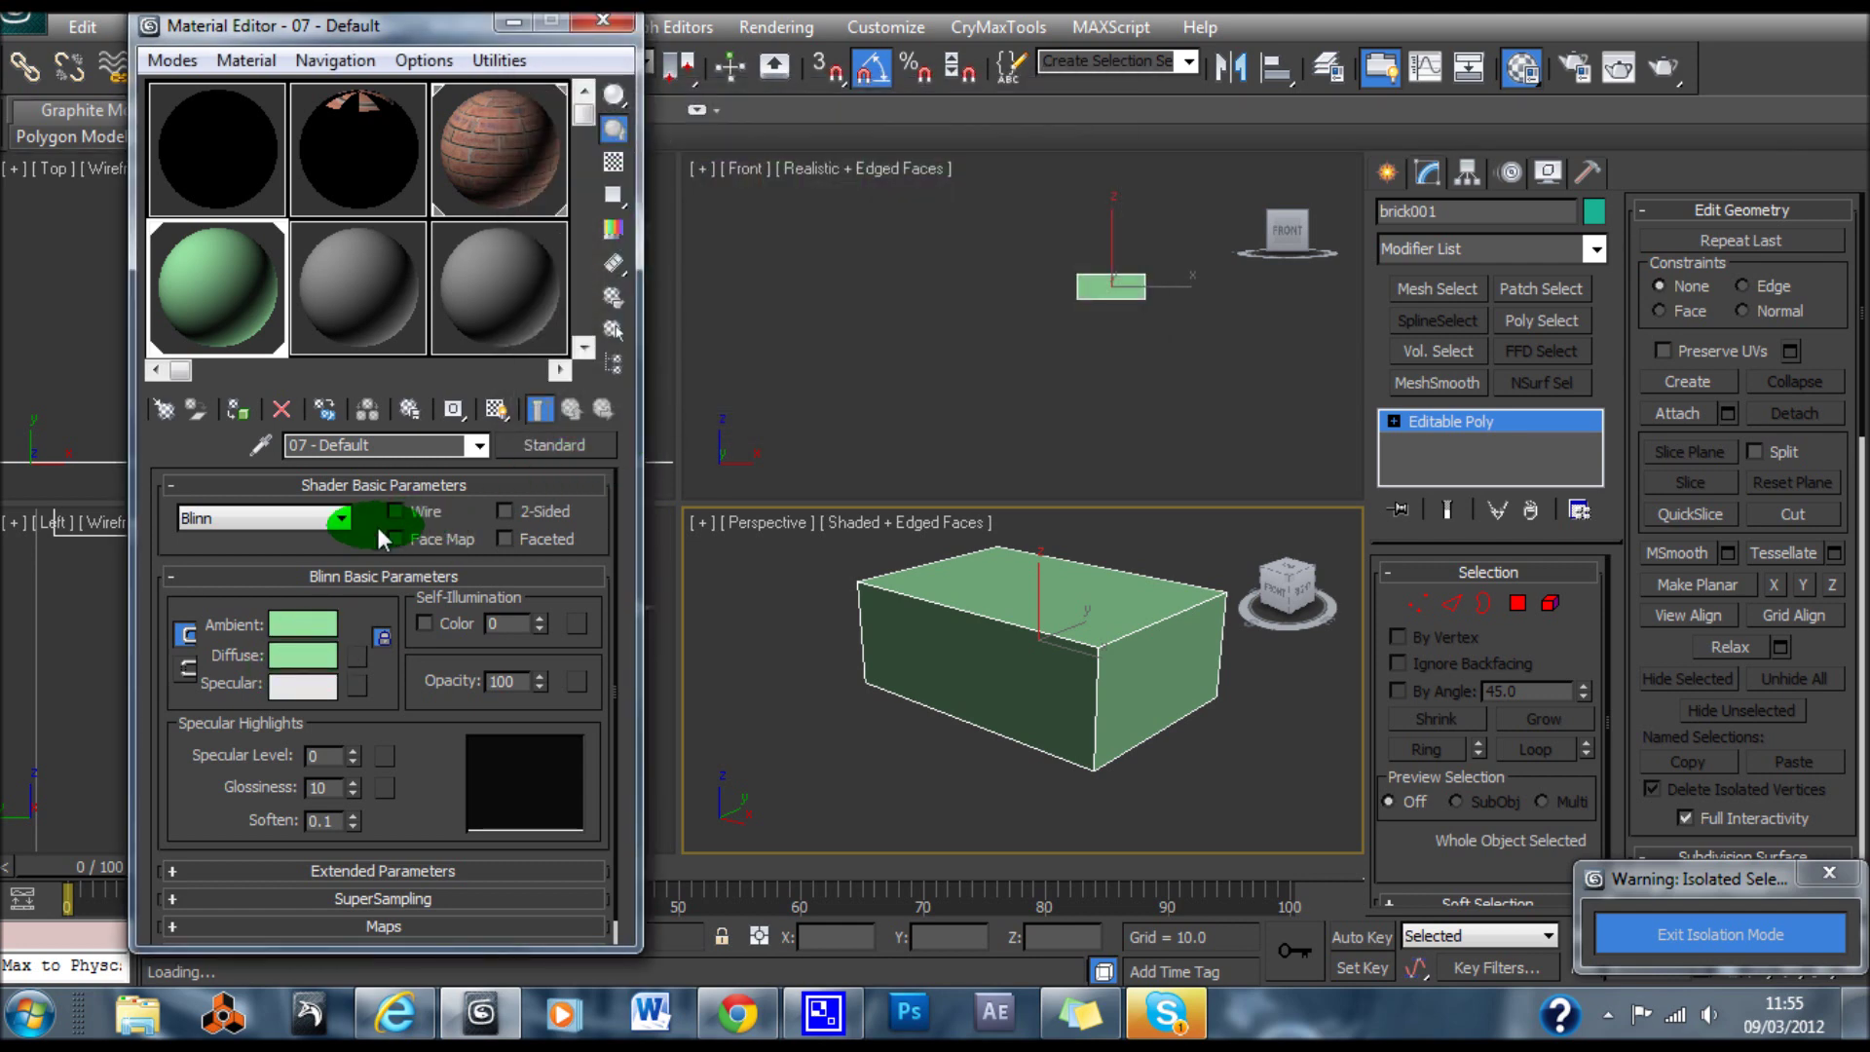
# Set the diffuse colour to a neutral grey, RGB 153, 154, 152
pyautogui.click(320, 654)
pyautogui.moveTo(700, 233); pyautogui.dragTo(603, 369)
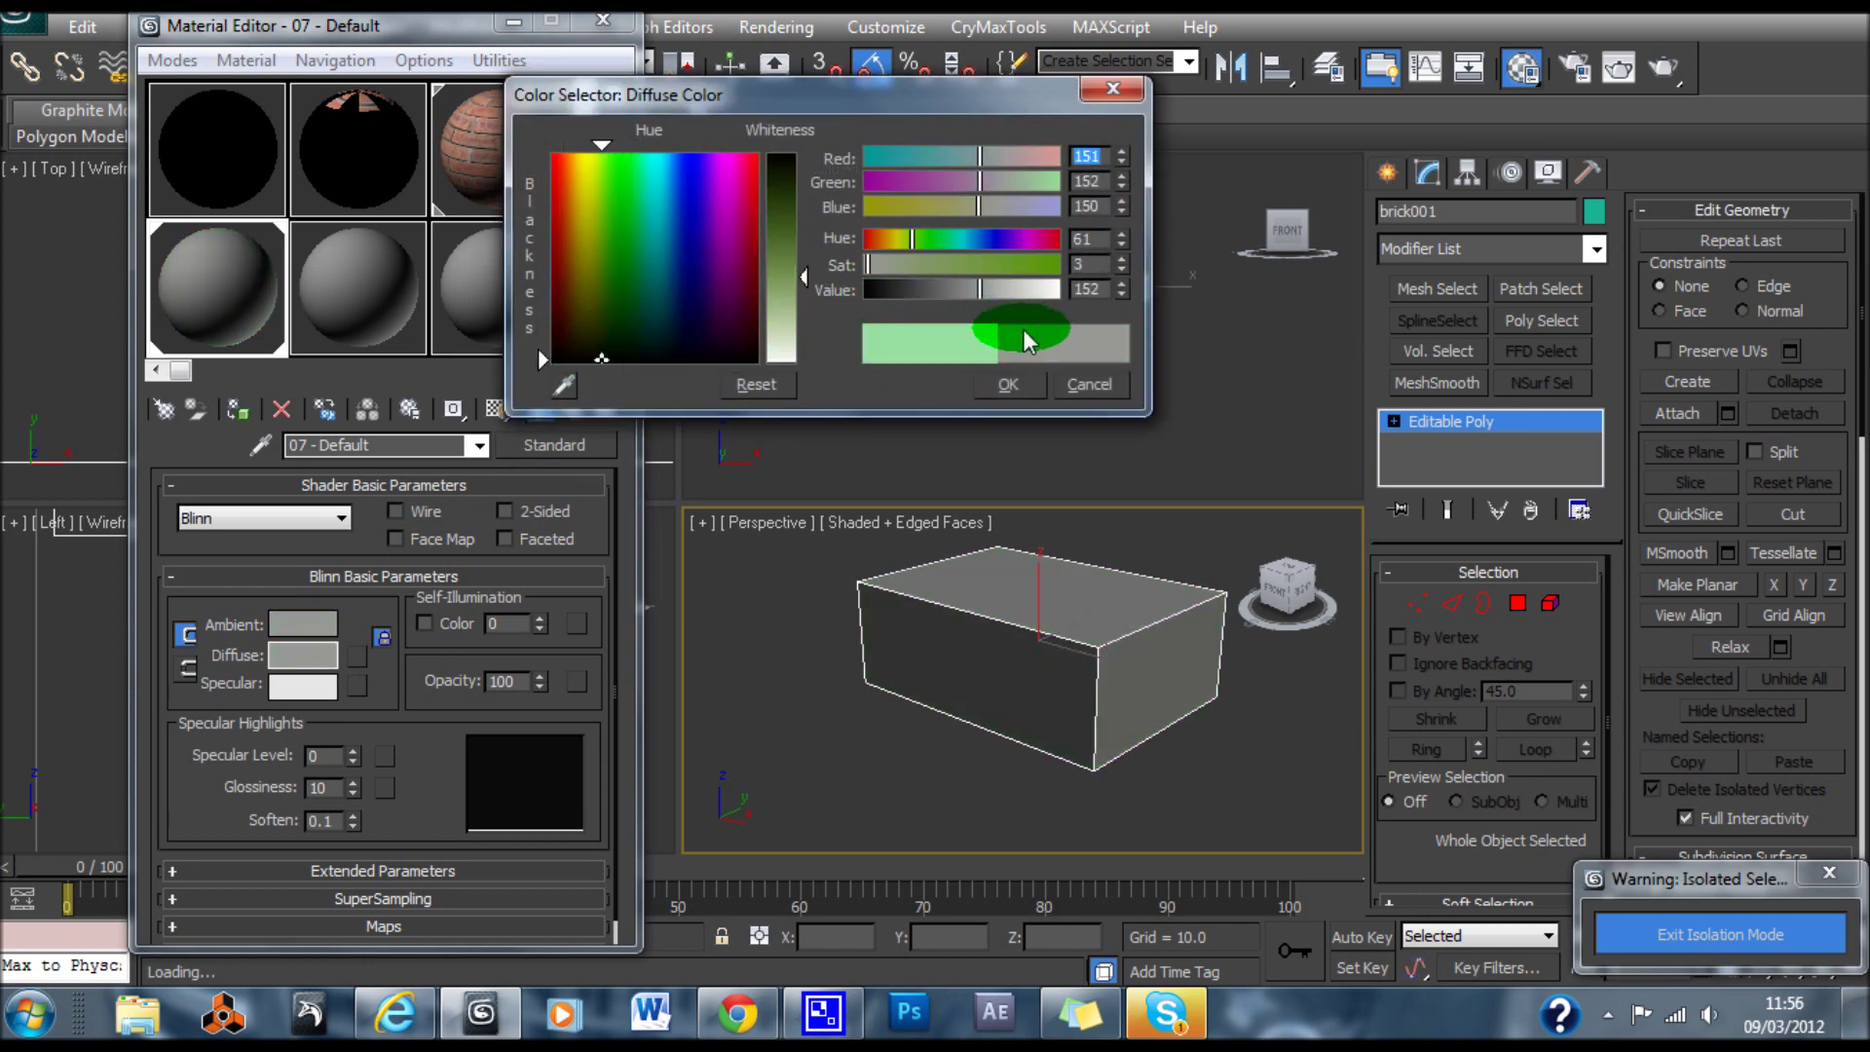
pyautogui.moveTo(922, 282); pyautogui.dragTo(1004, 293)
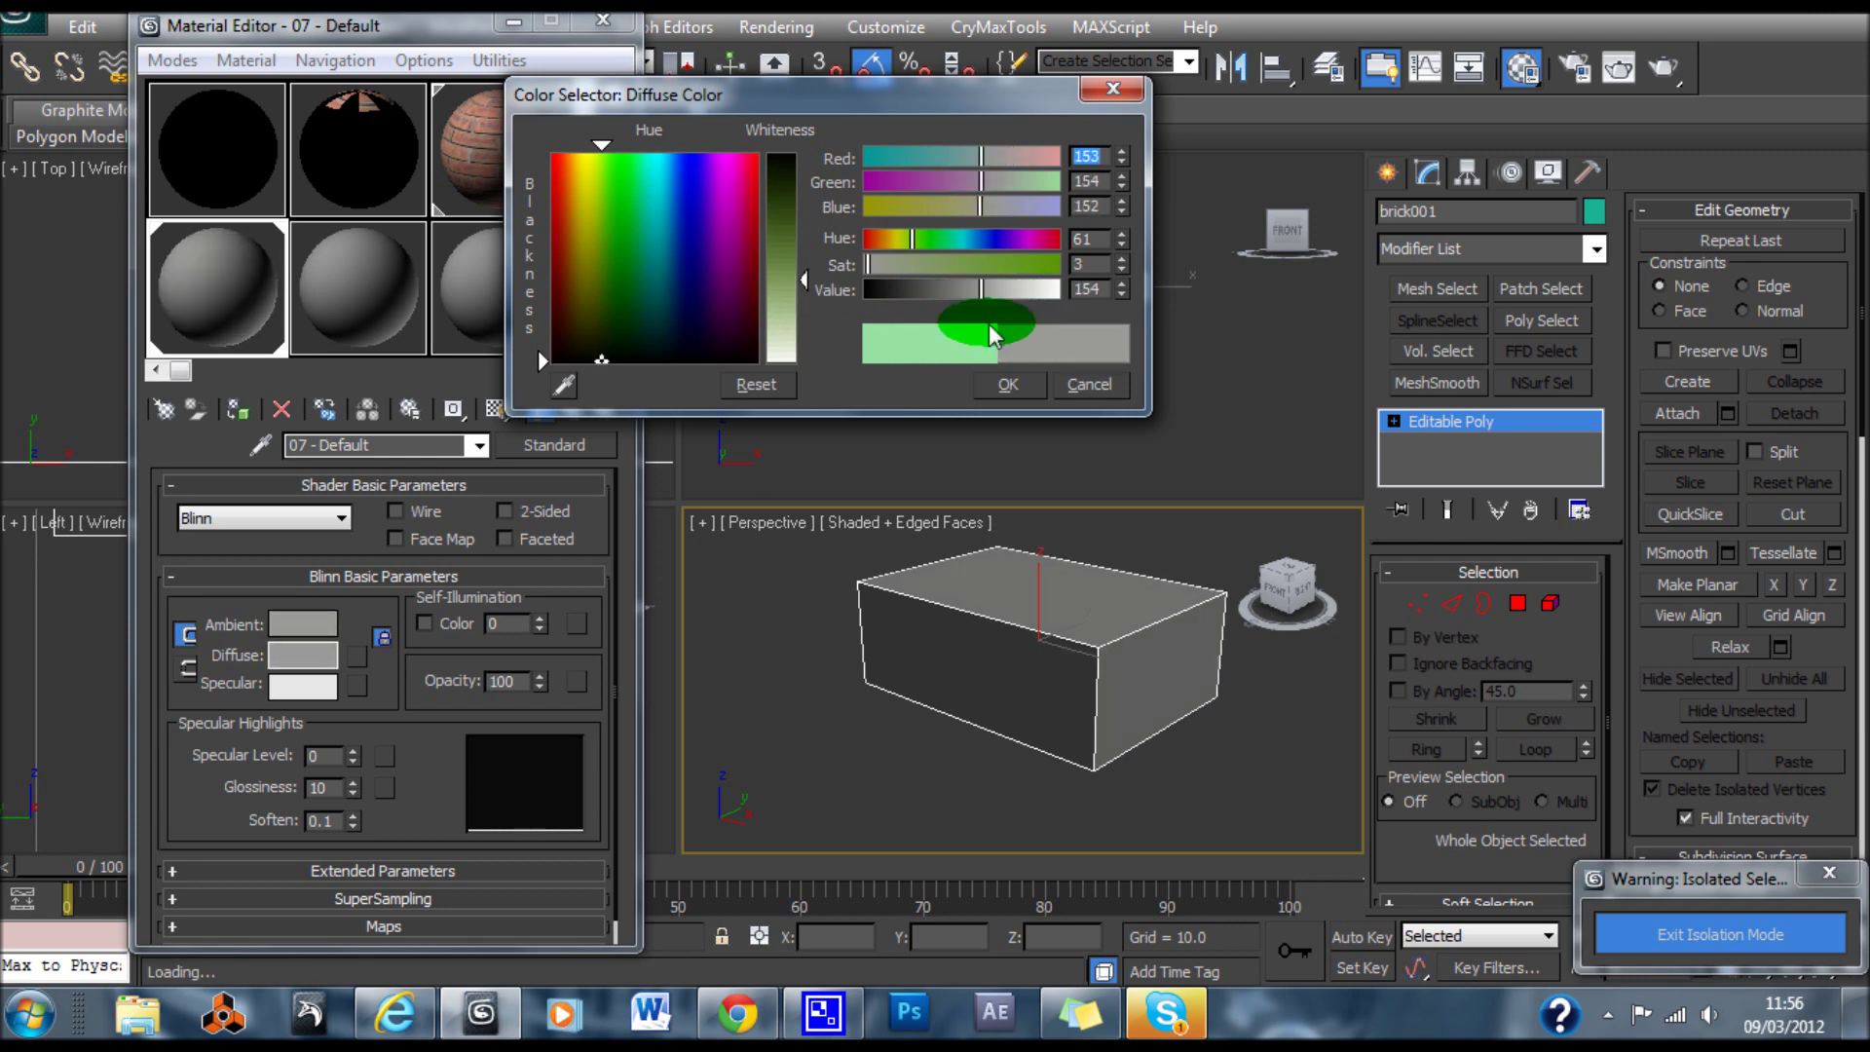
pyautogui.click(1007, 384)
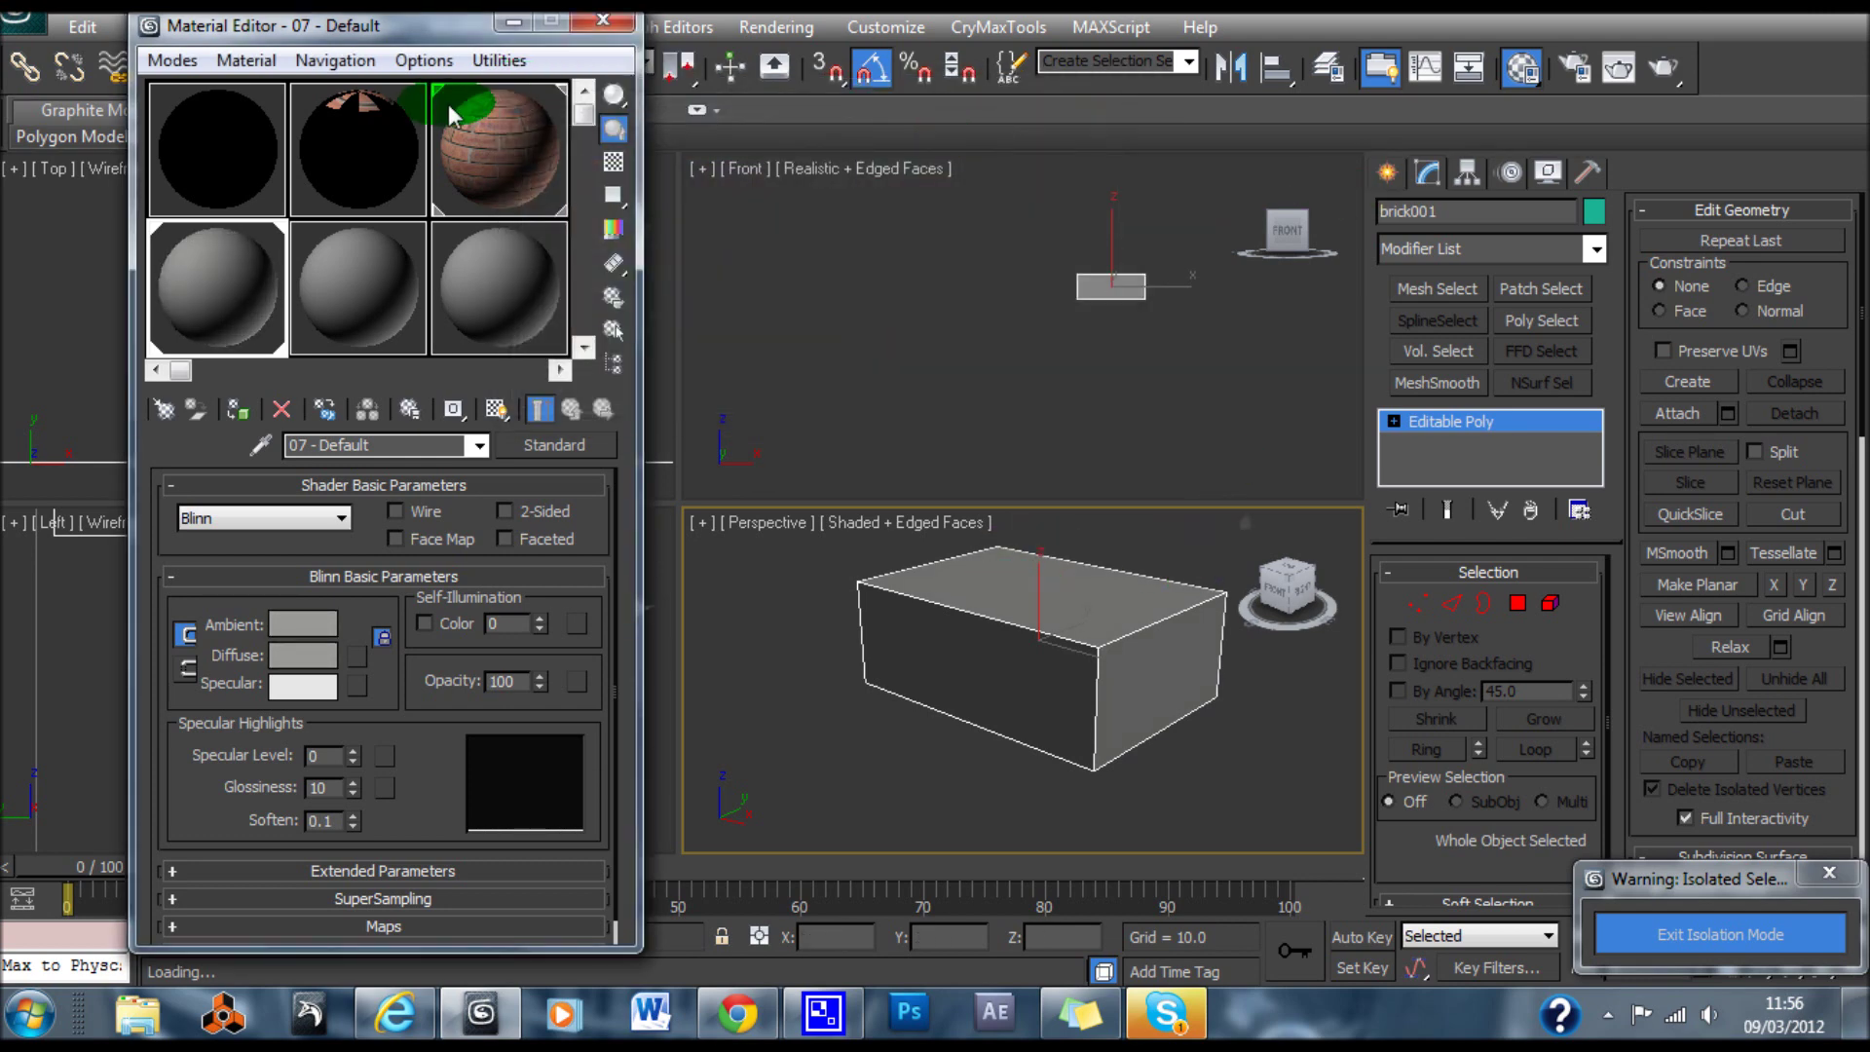
pyautogui.click(357, 654)
pyautogui.click(769, 183)
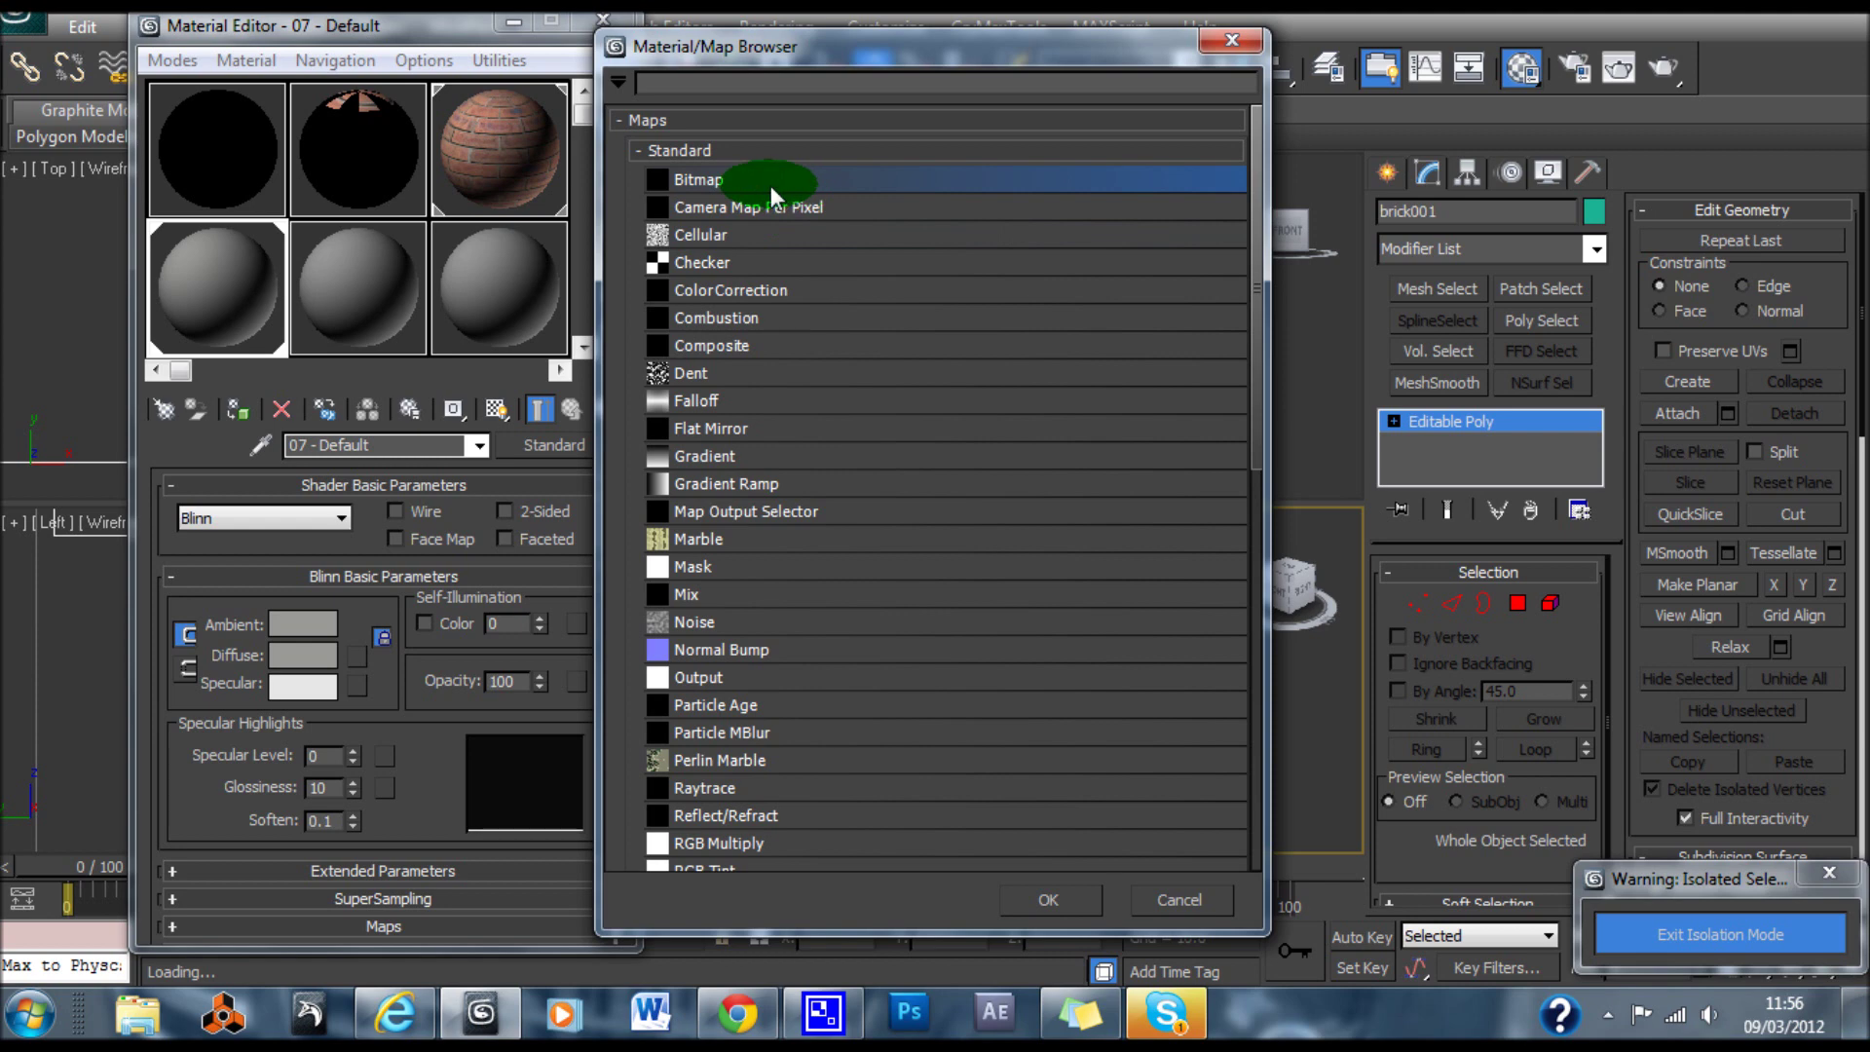
pyautogui.click(521, 447)
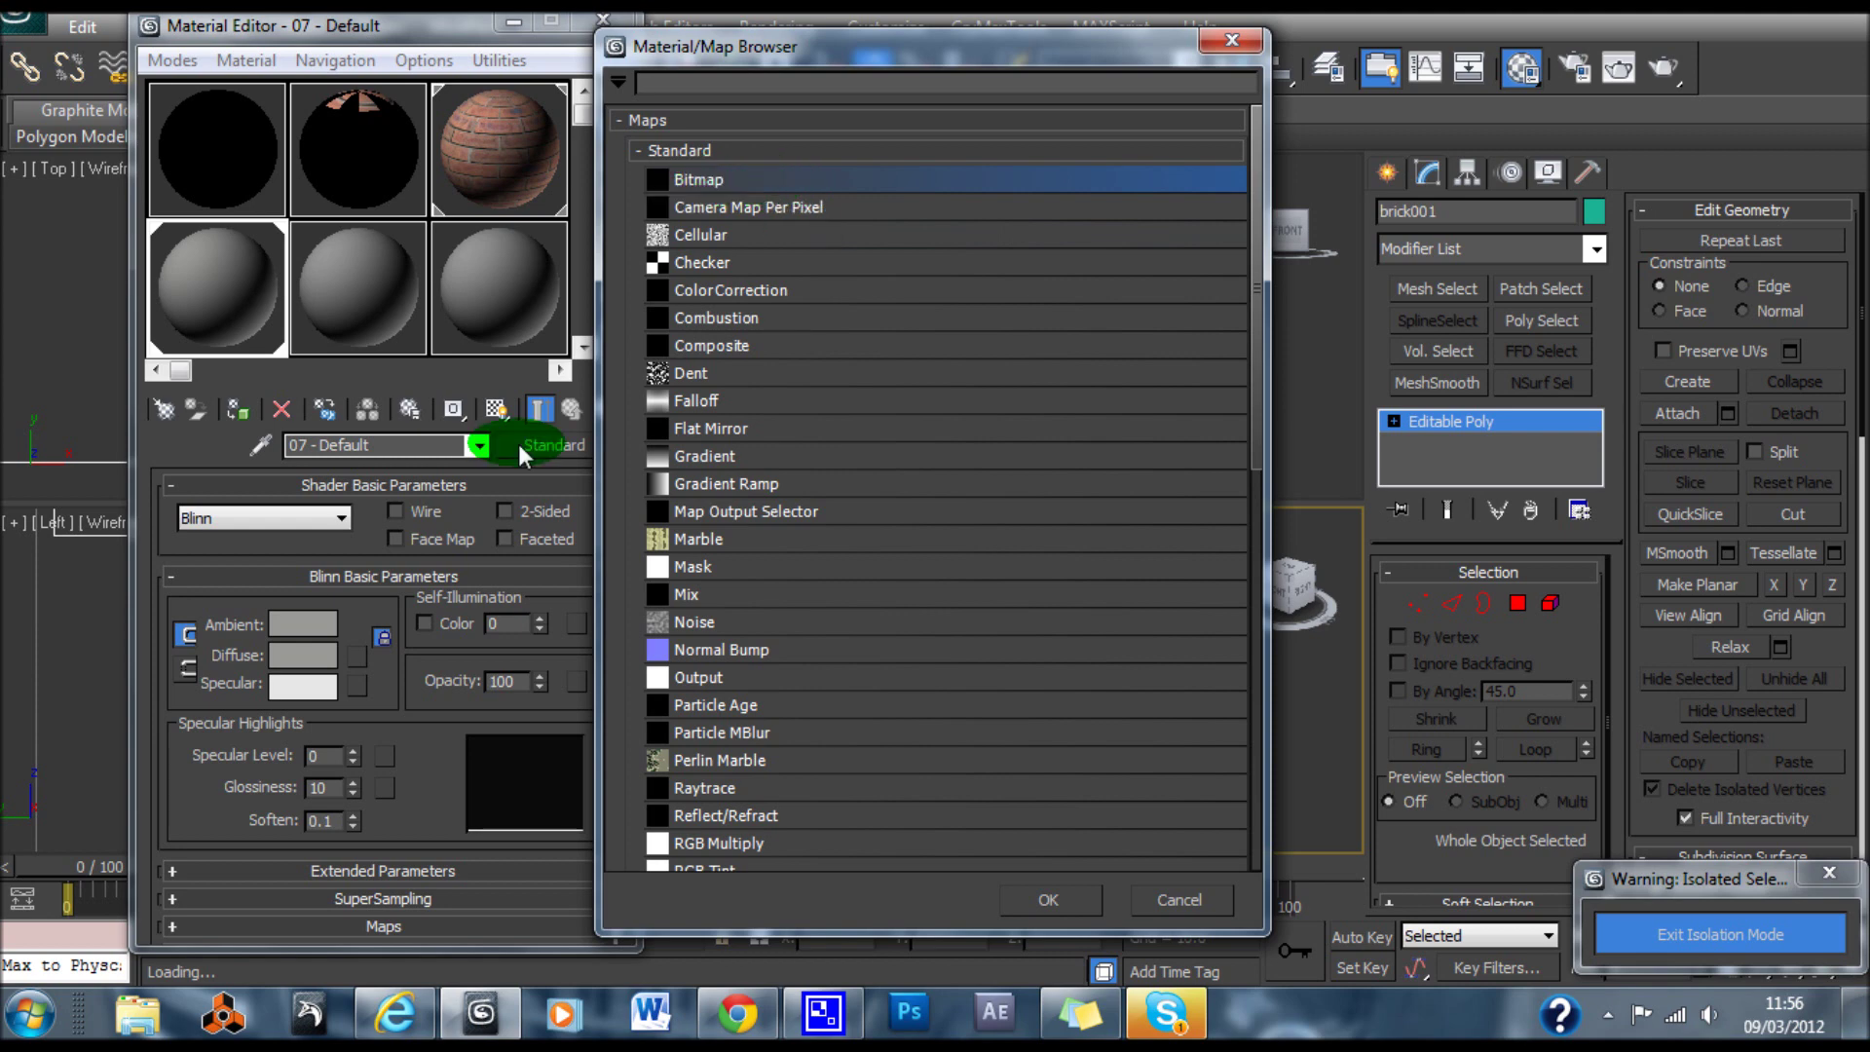
pyautogui.click(1235, 46)
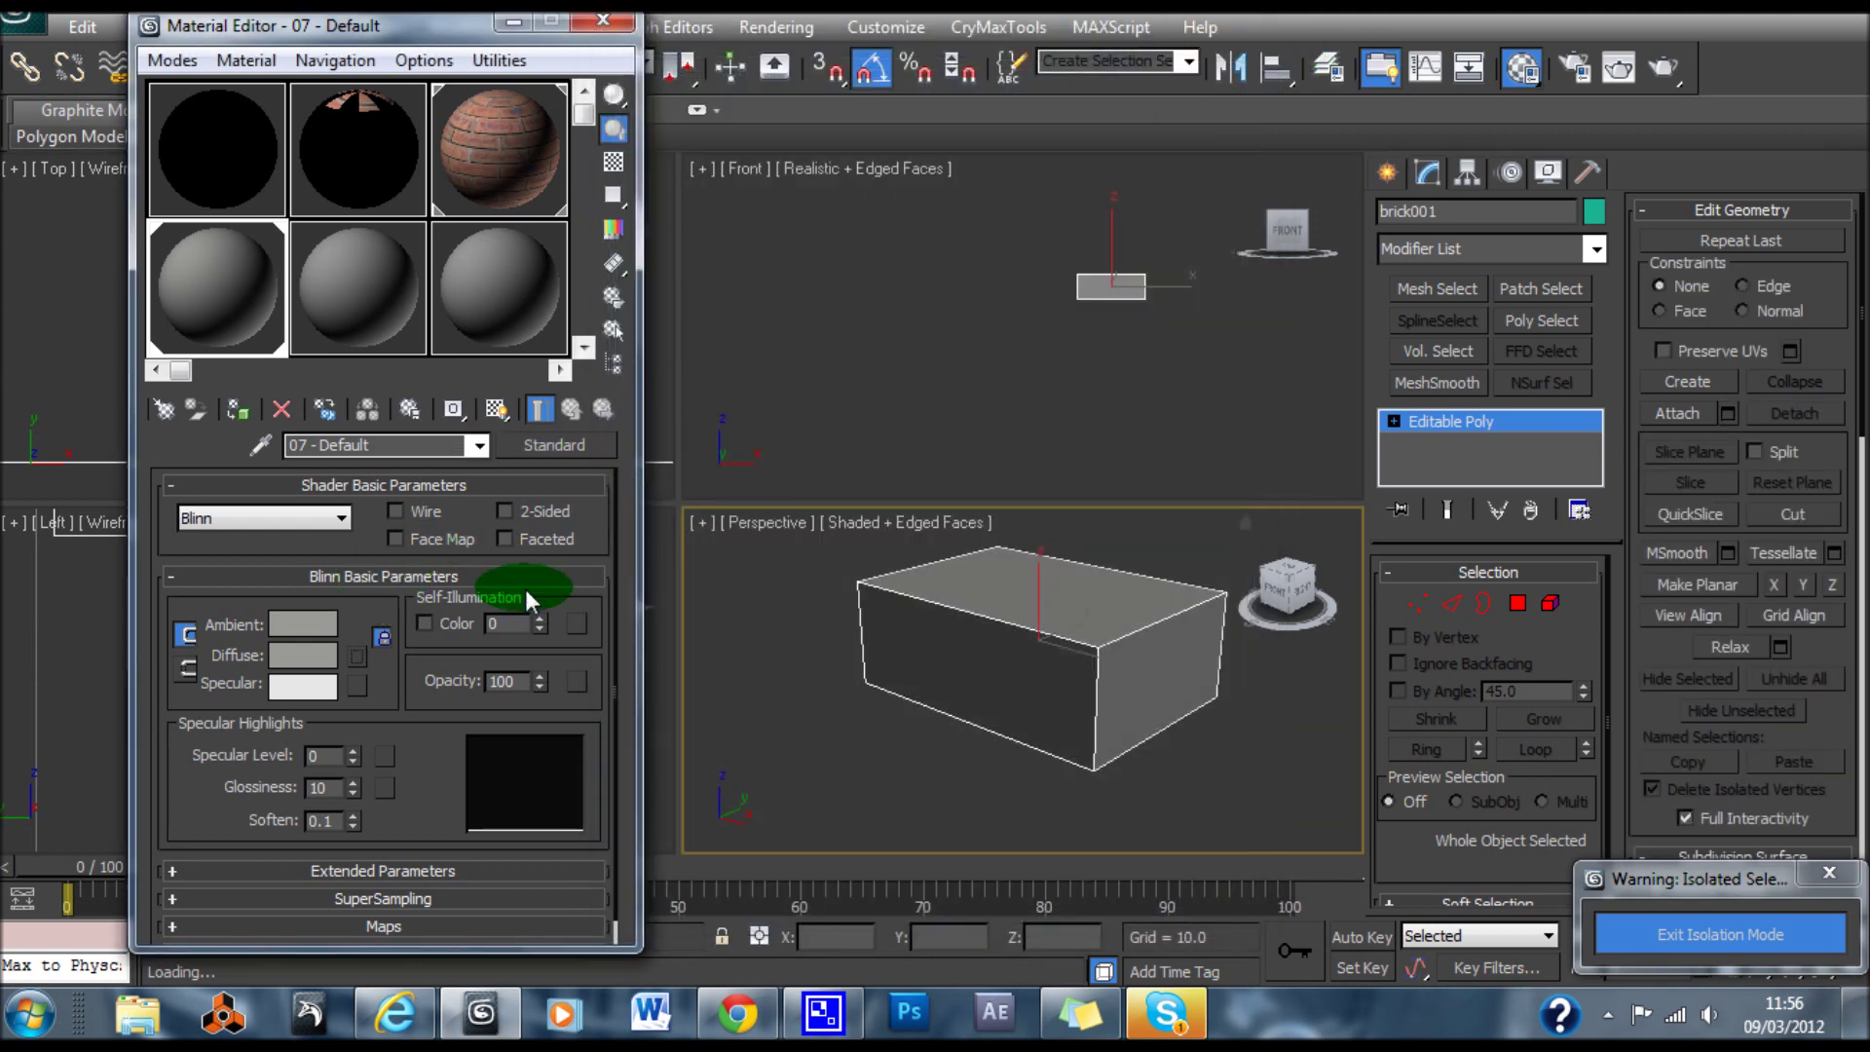
# Choose a Bitmap as the map for the material's diffuse channel
pyautogui.click(356, 657)
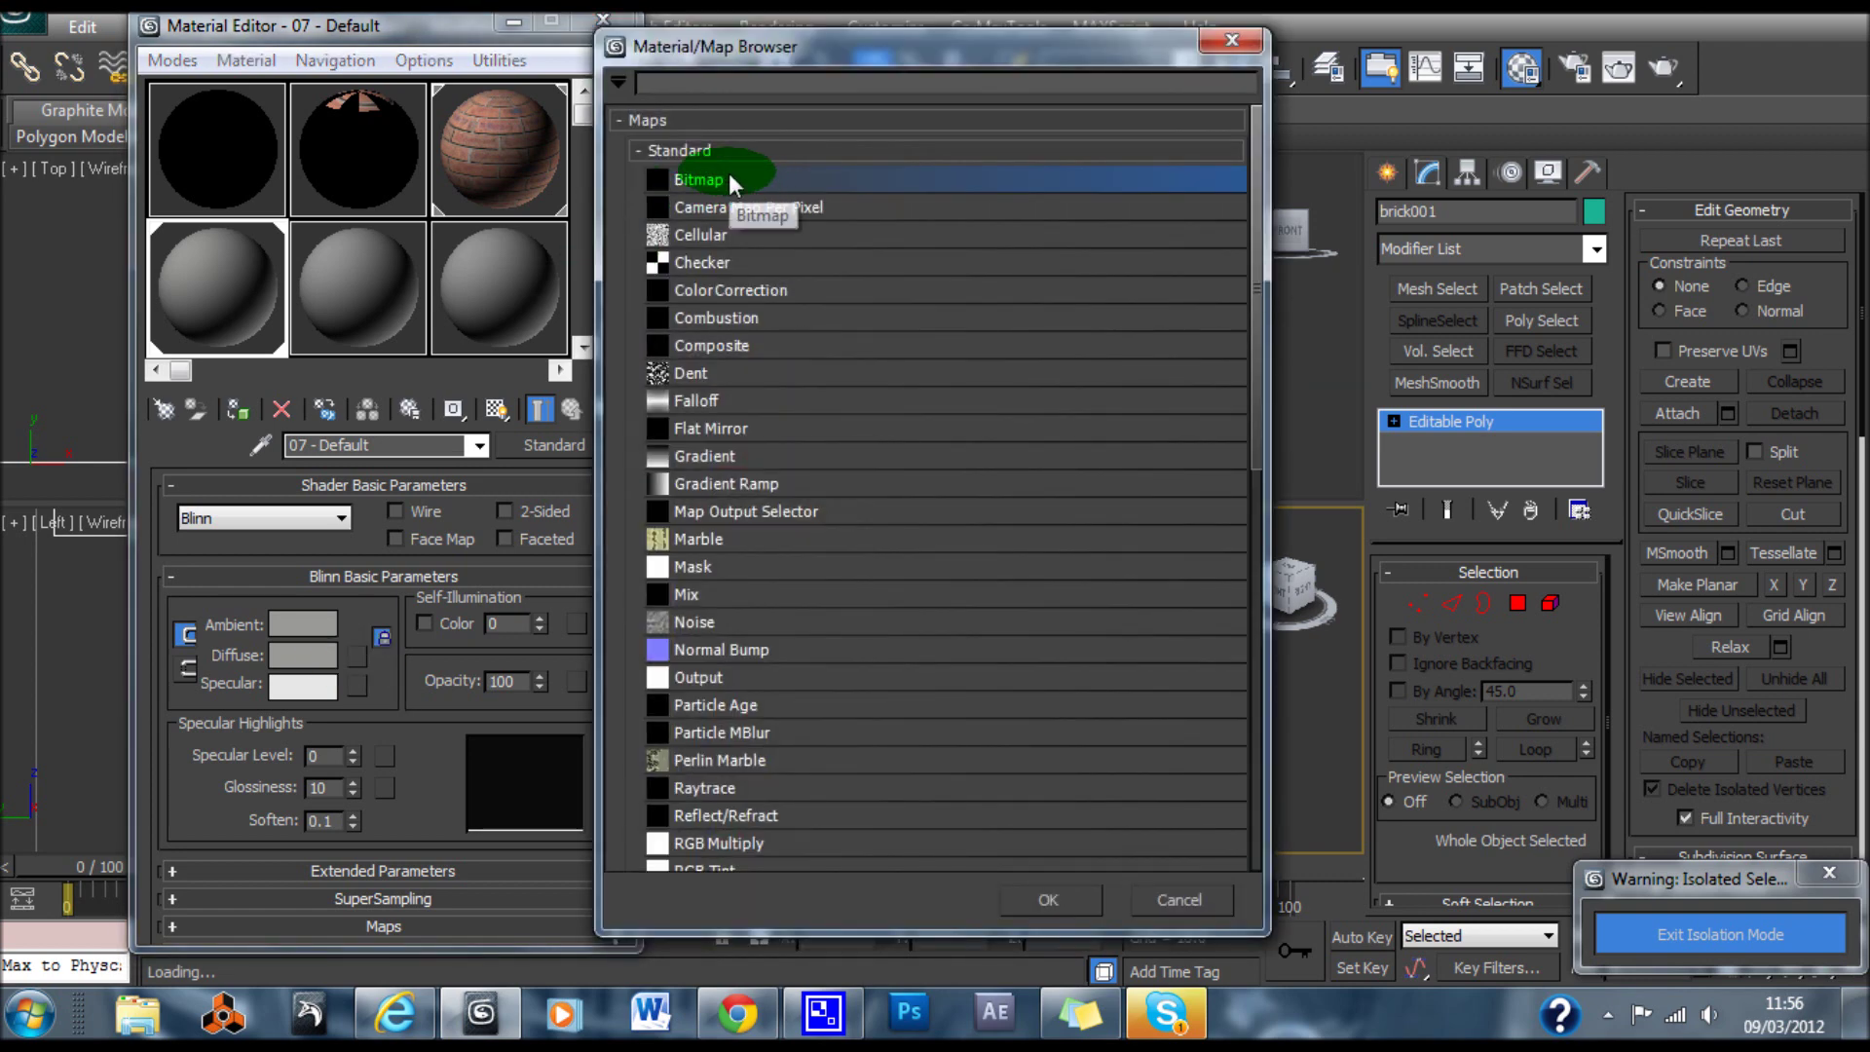
pyautogui.doubleClick(730, 180)
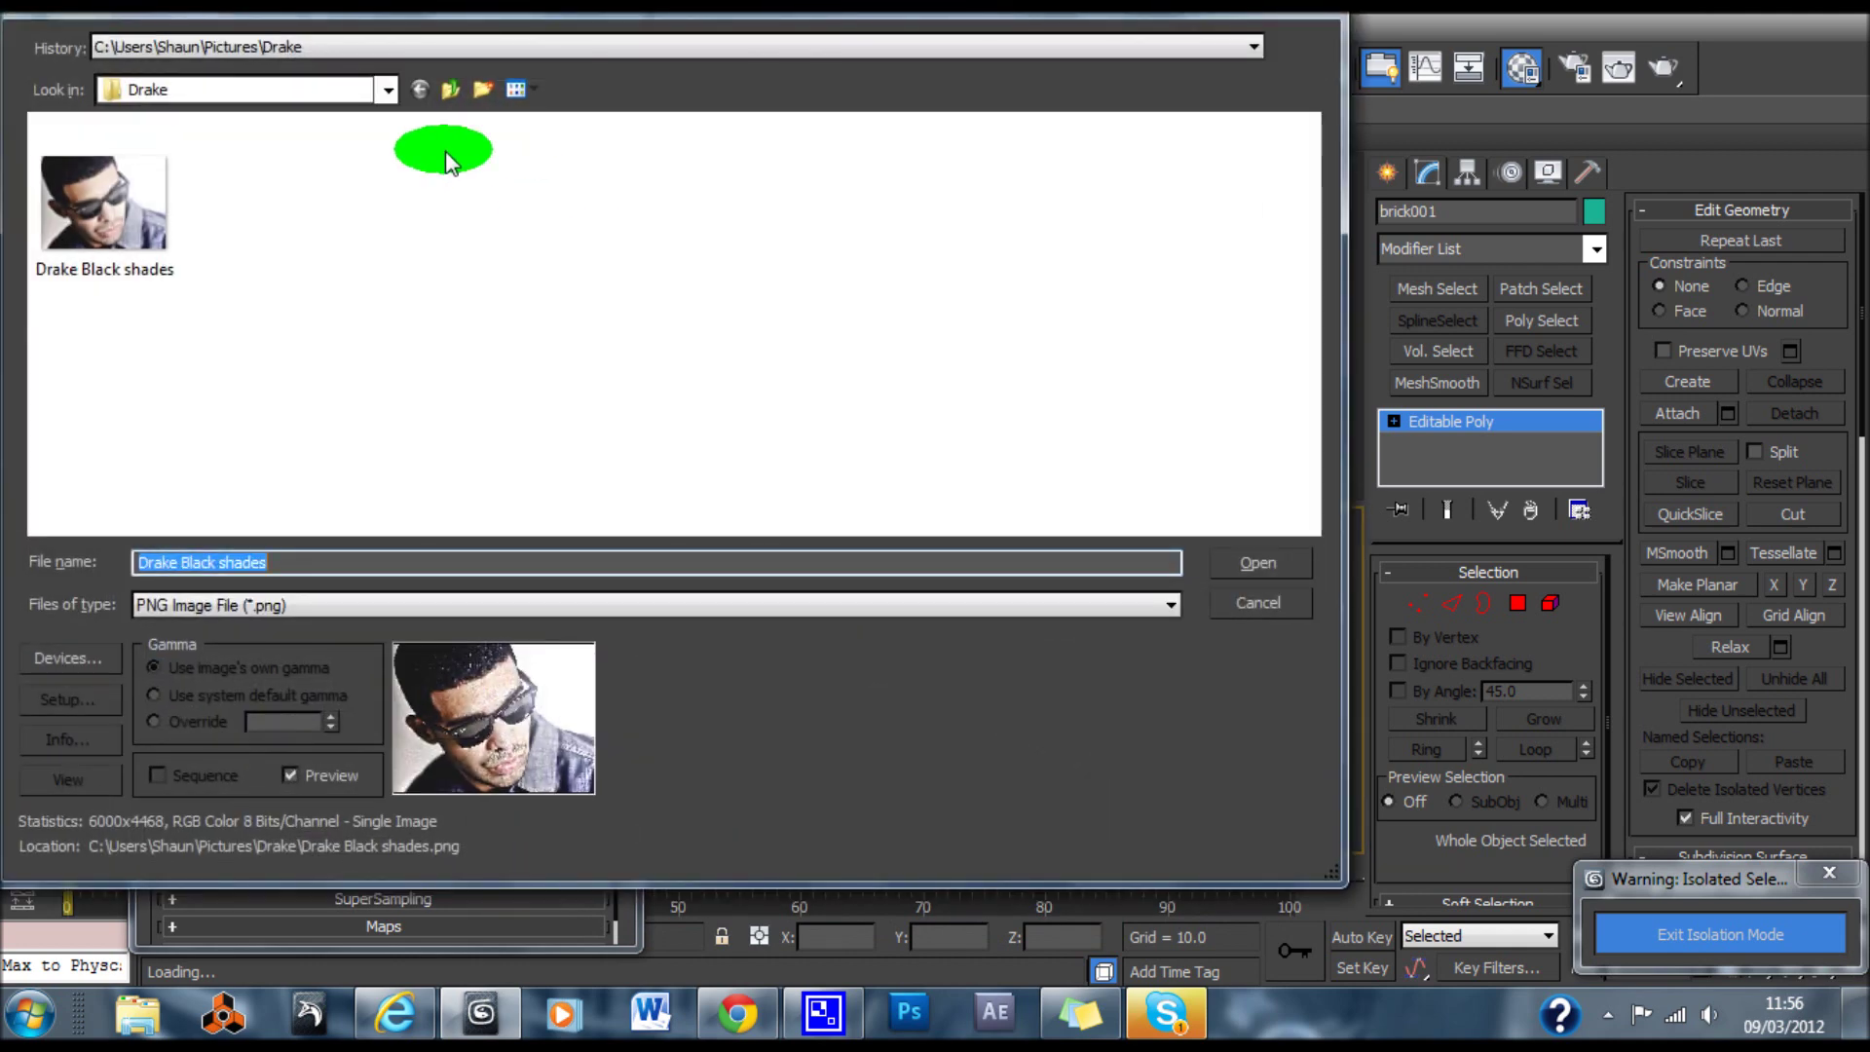
pyautogui.click(103, 225)
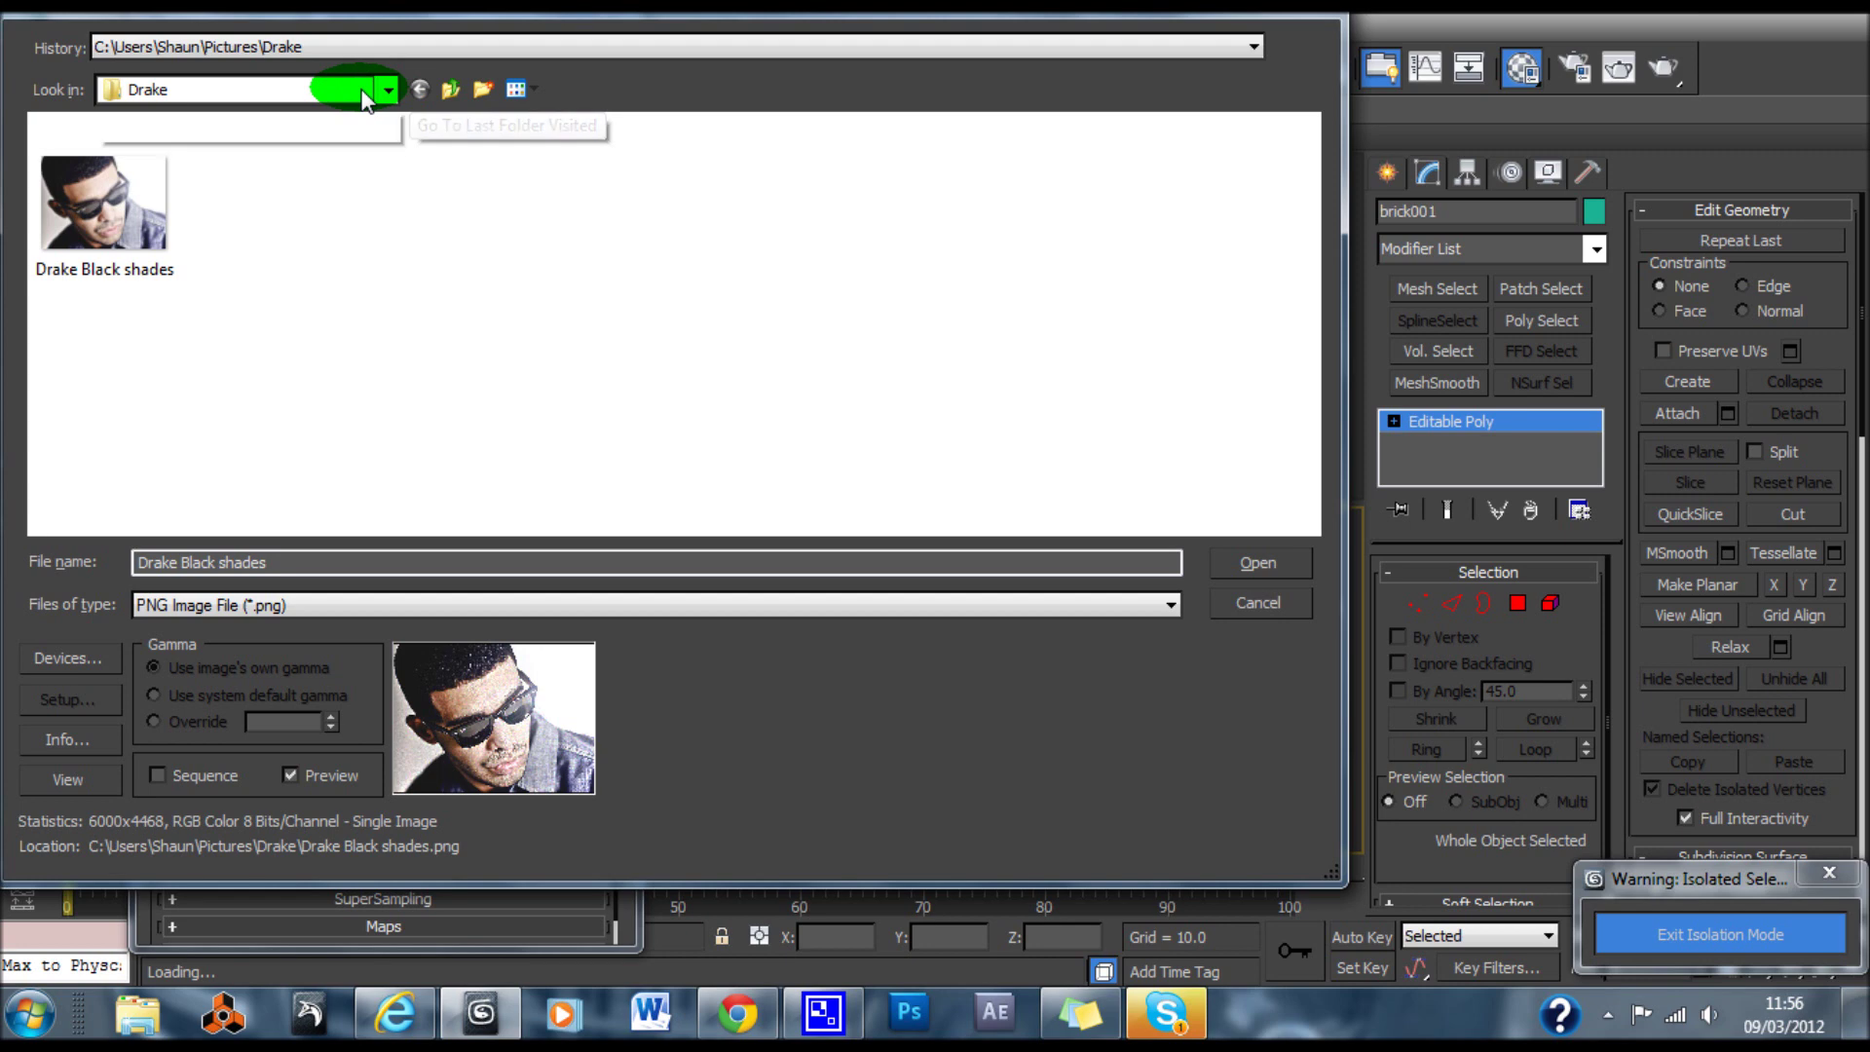
# Browse to the My Pictures folder for the bitmap image and show all file types
pyautogui.click(364, 98)
pyautogui.click(236, 180)
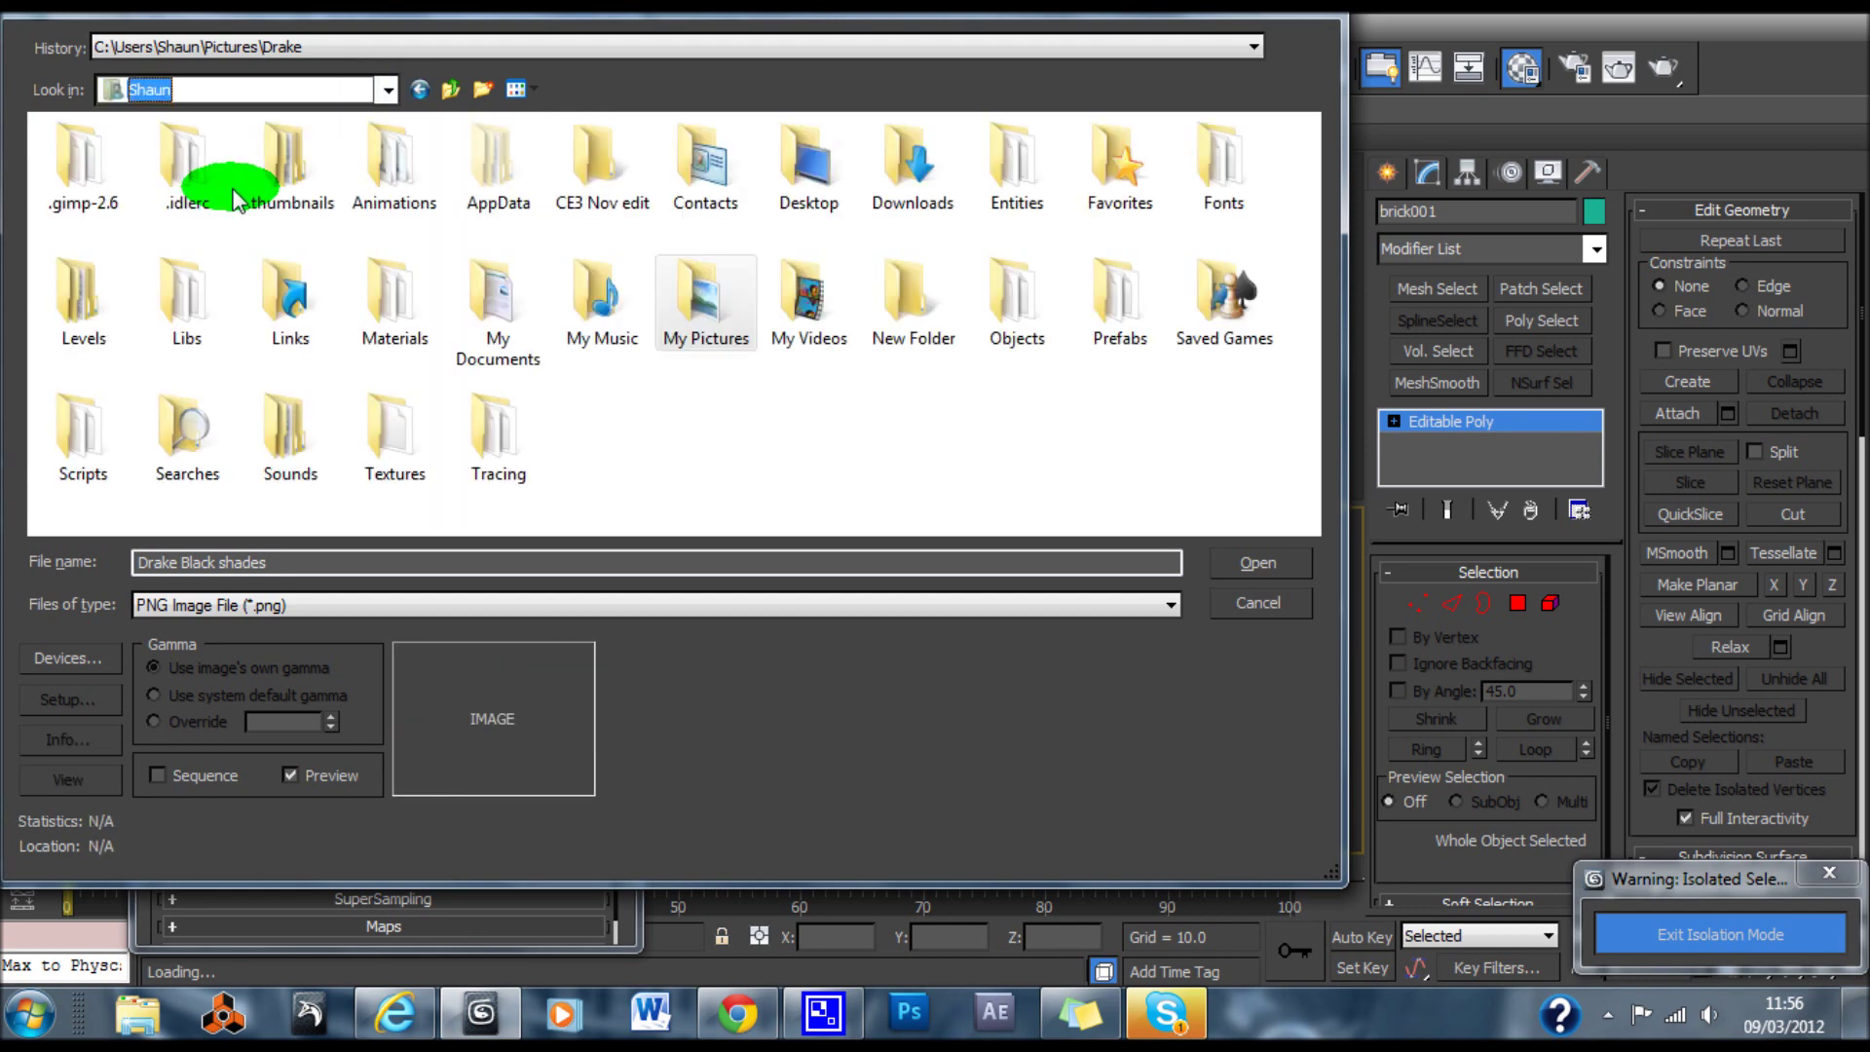
pyautogui.doubleClick(716, 303)
pyautogui.scroll(-5, 986, 336)
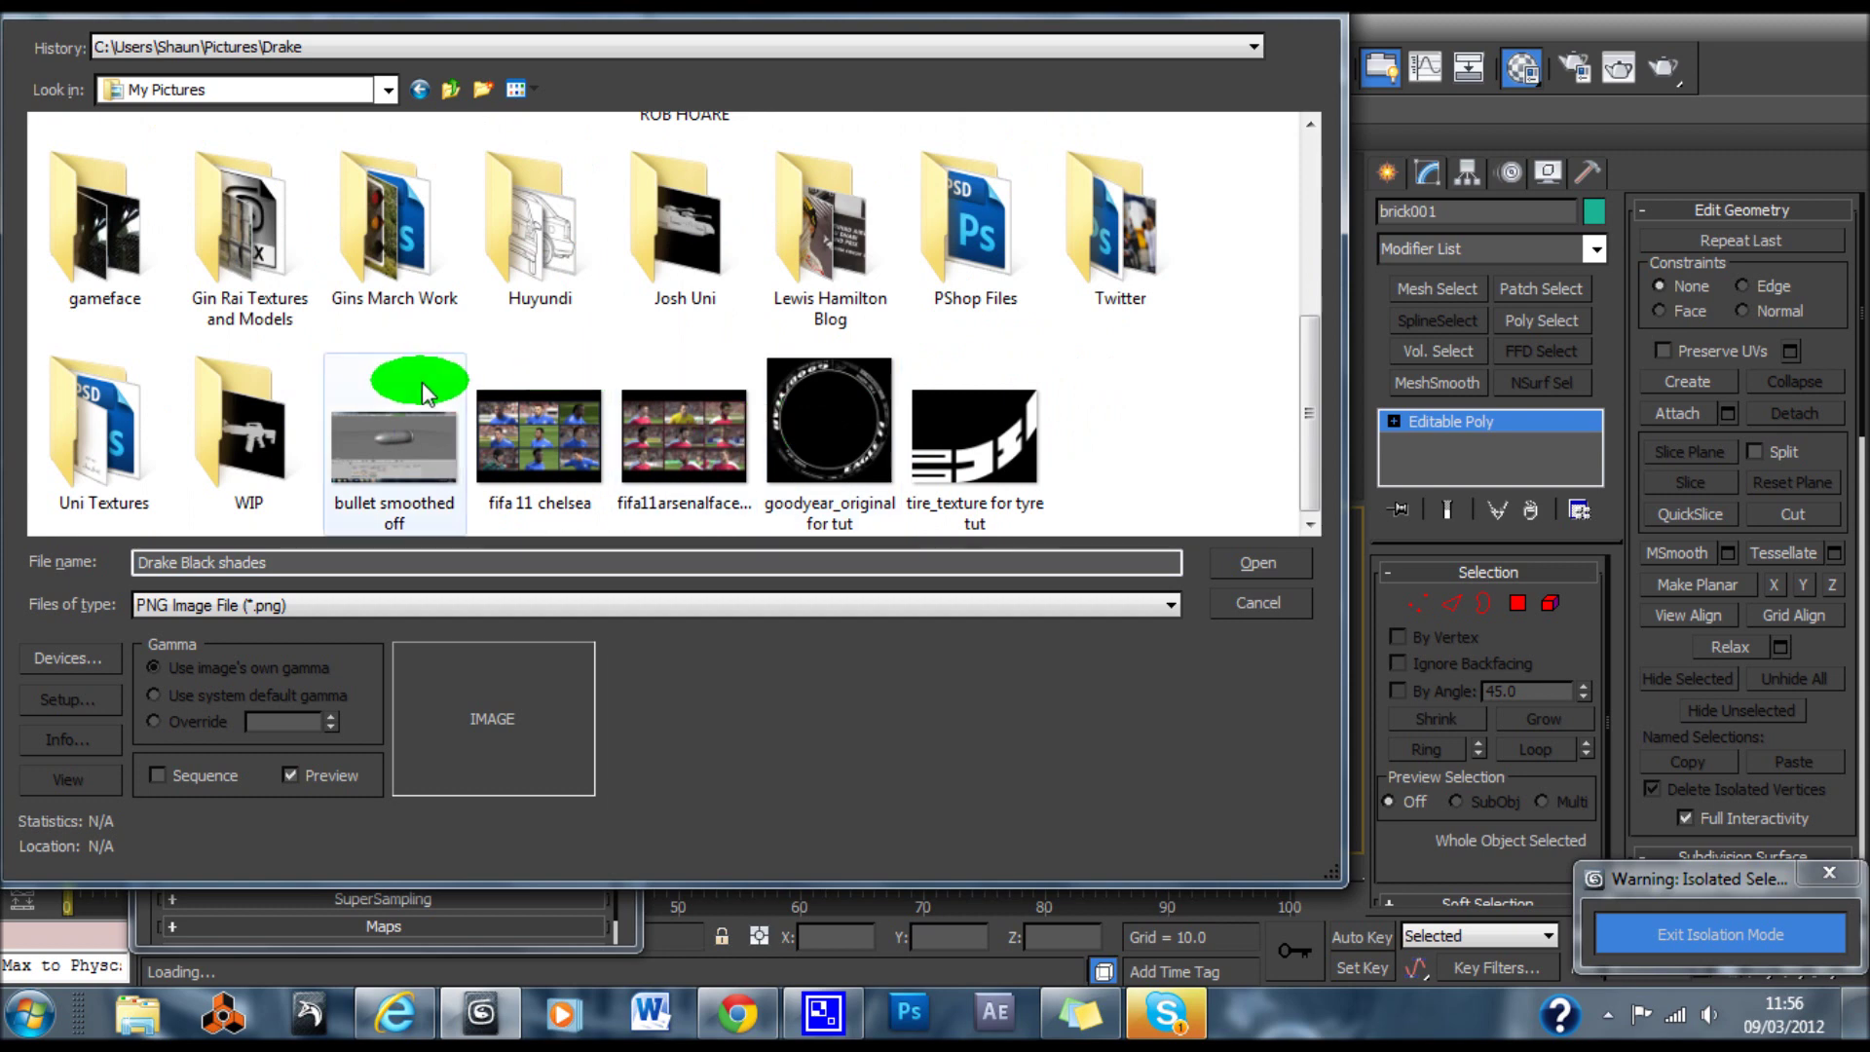
pyautogui.click(765, 608)
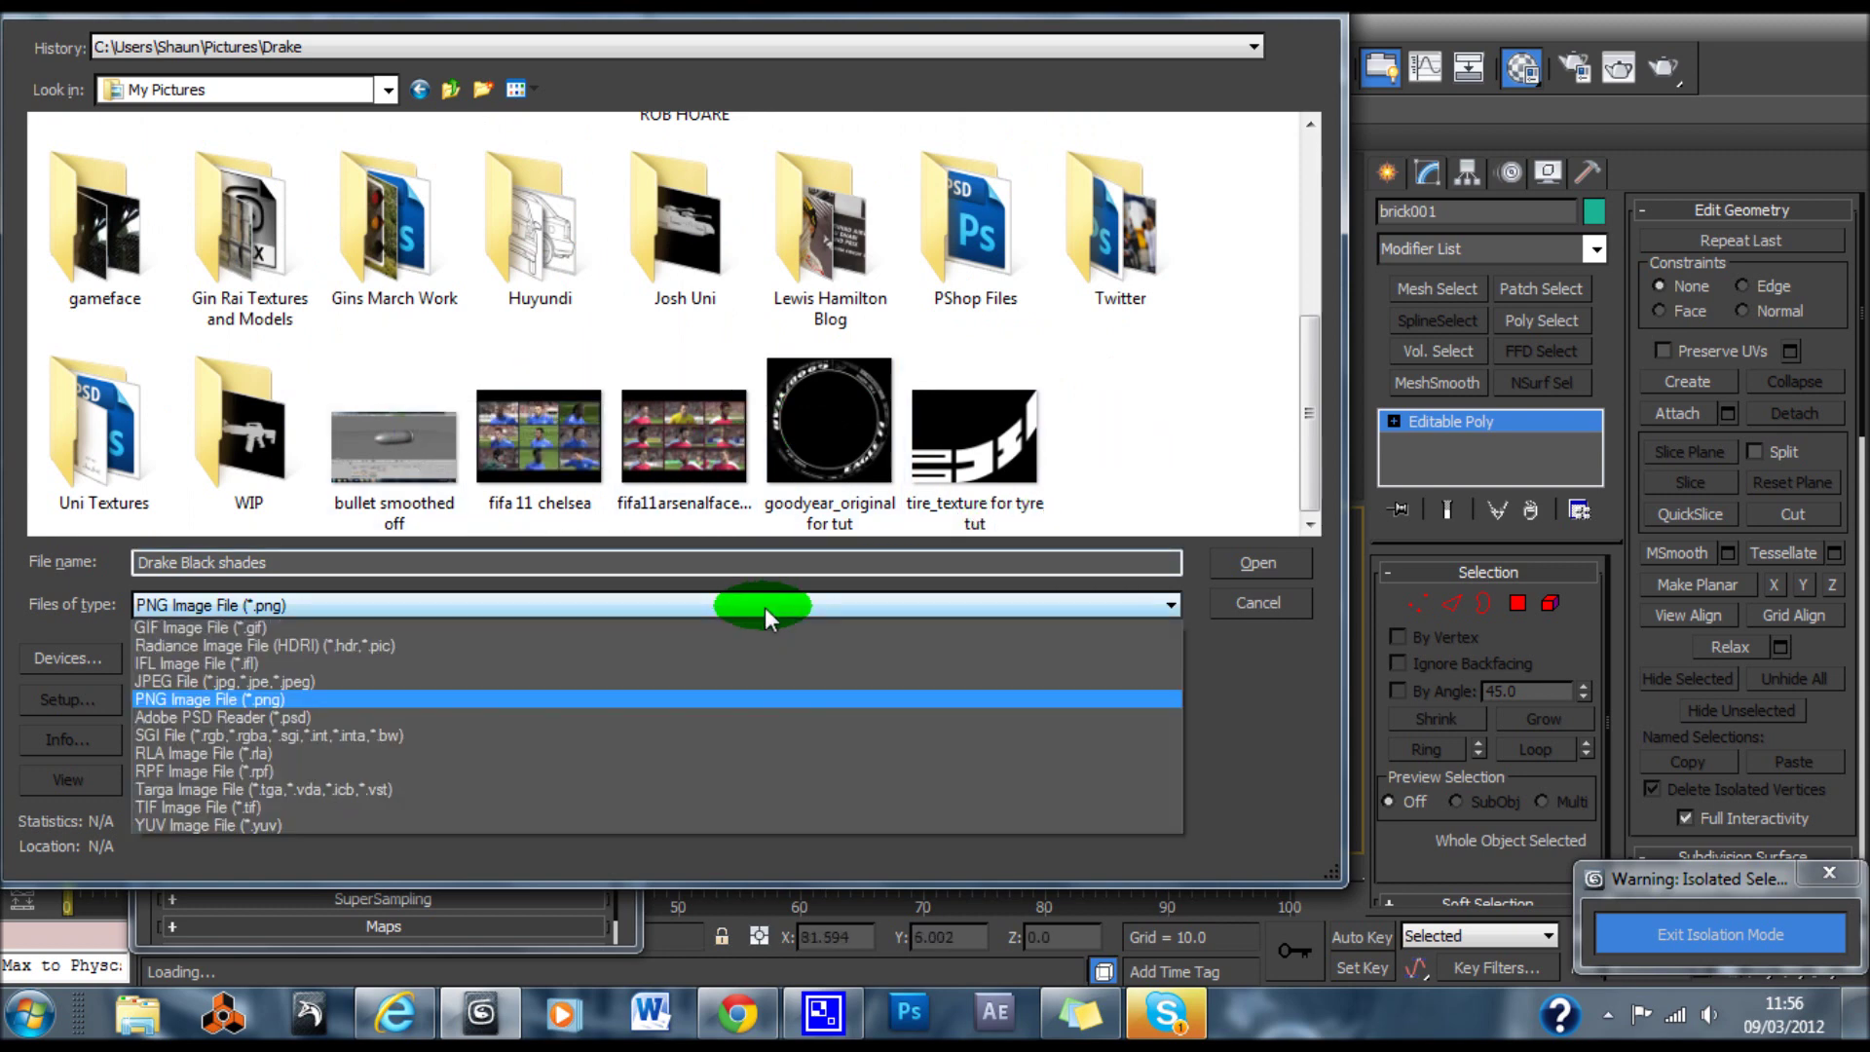
pyautogui.click(640, 987)
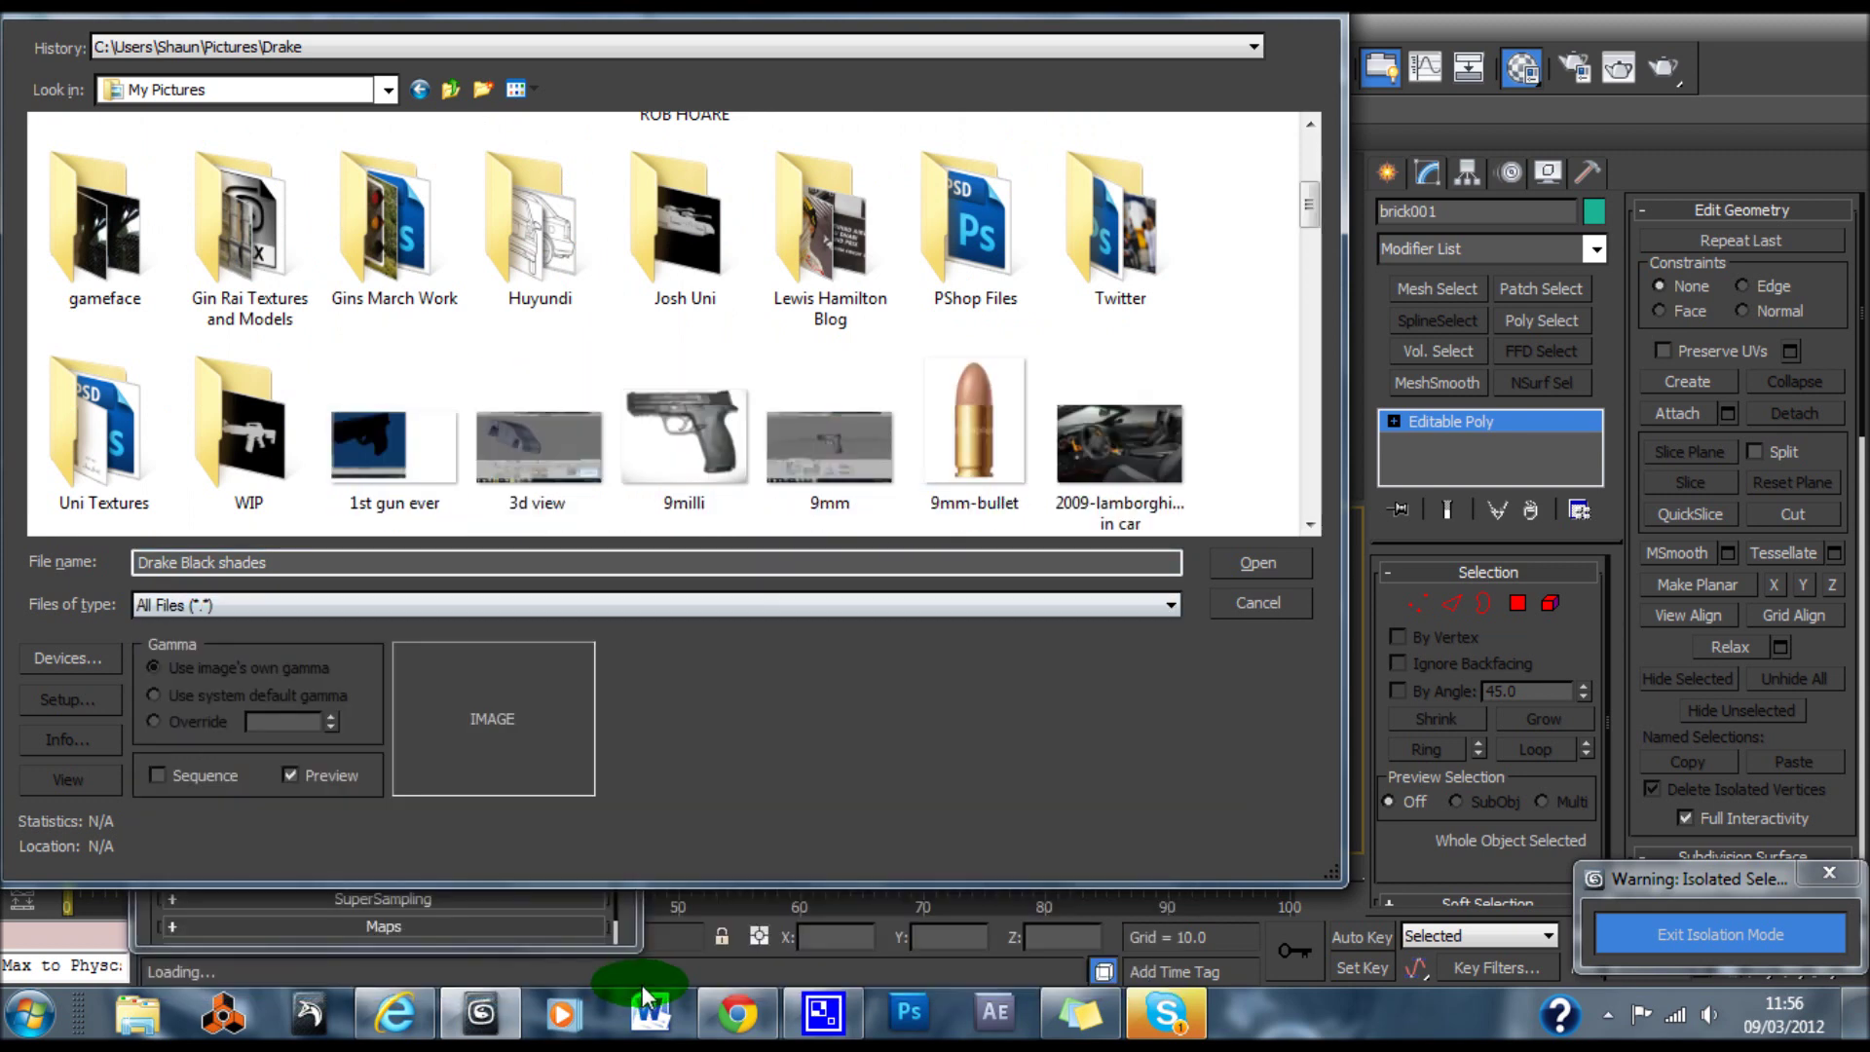
# Load the UrbanBrickWall0544440 image as the bitmap for the material's diffuse map
pyautogui.moveTo(1306, 201); pyautogui.dragTo(1312, 487)
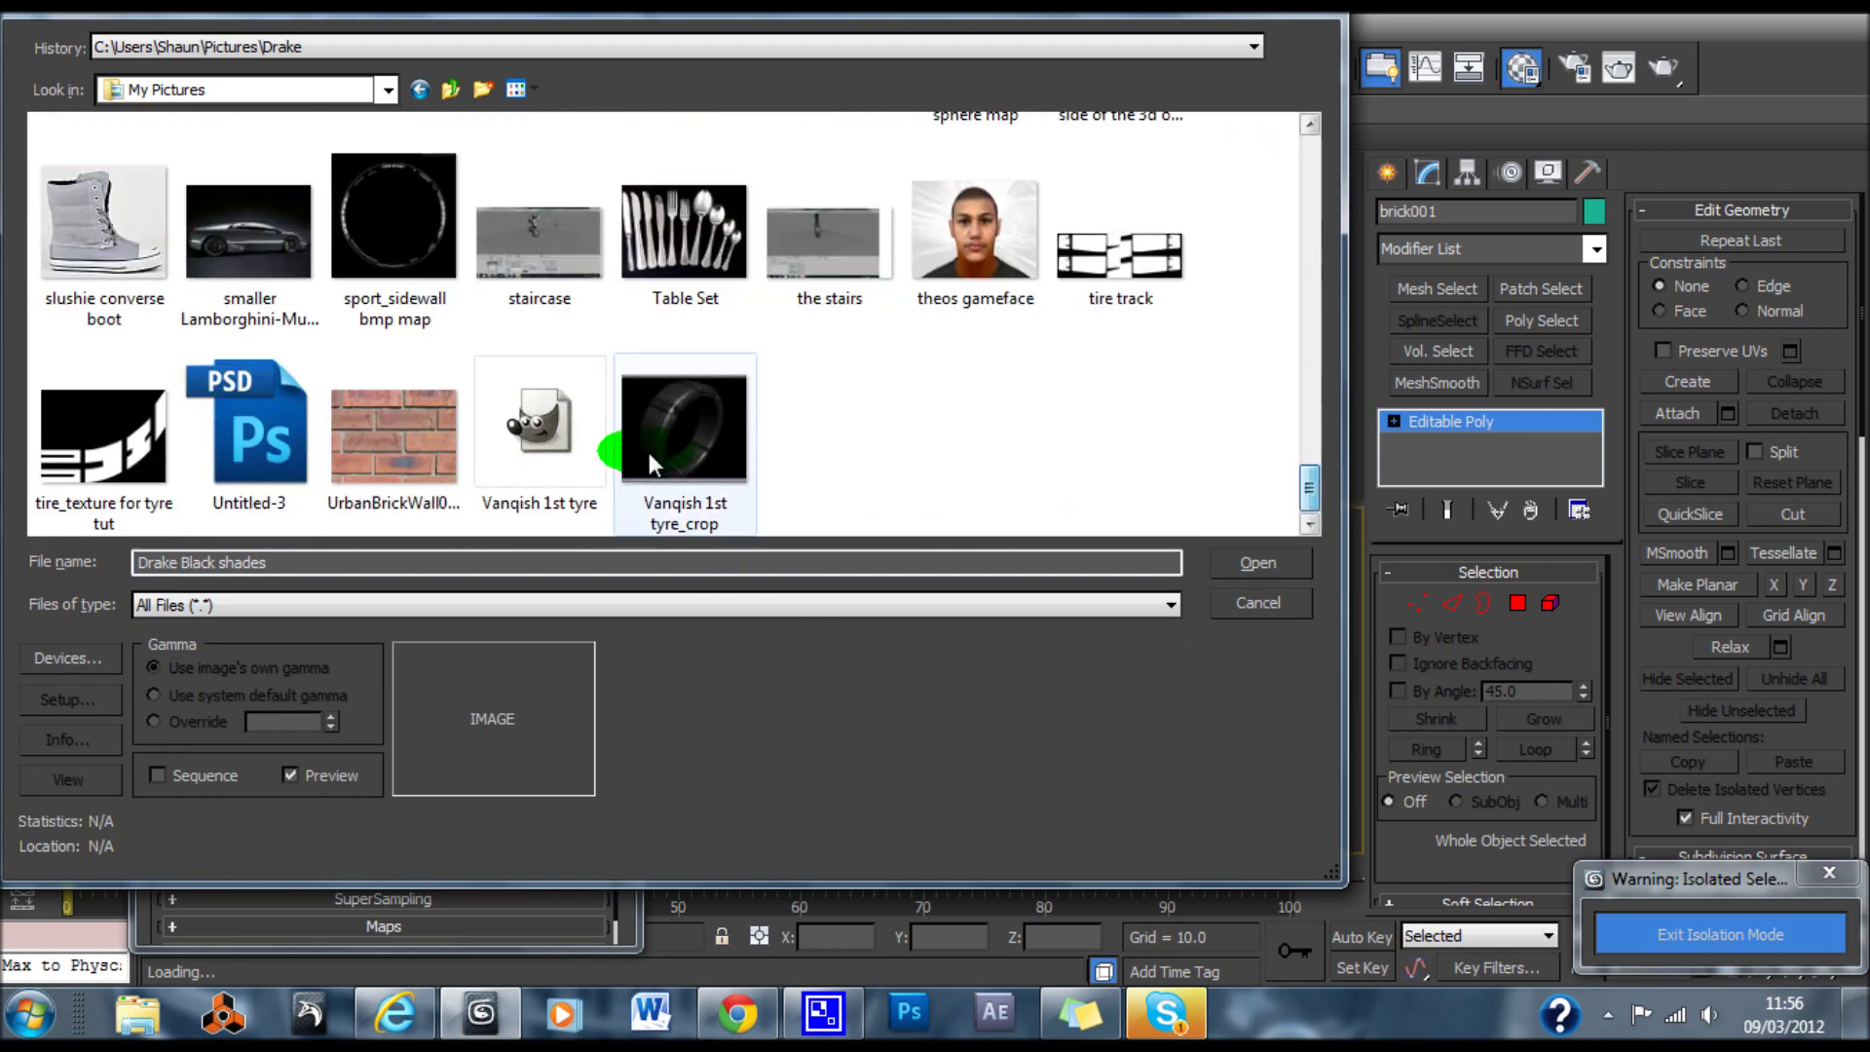
pyautogui.click(361, 438)
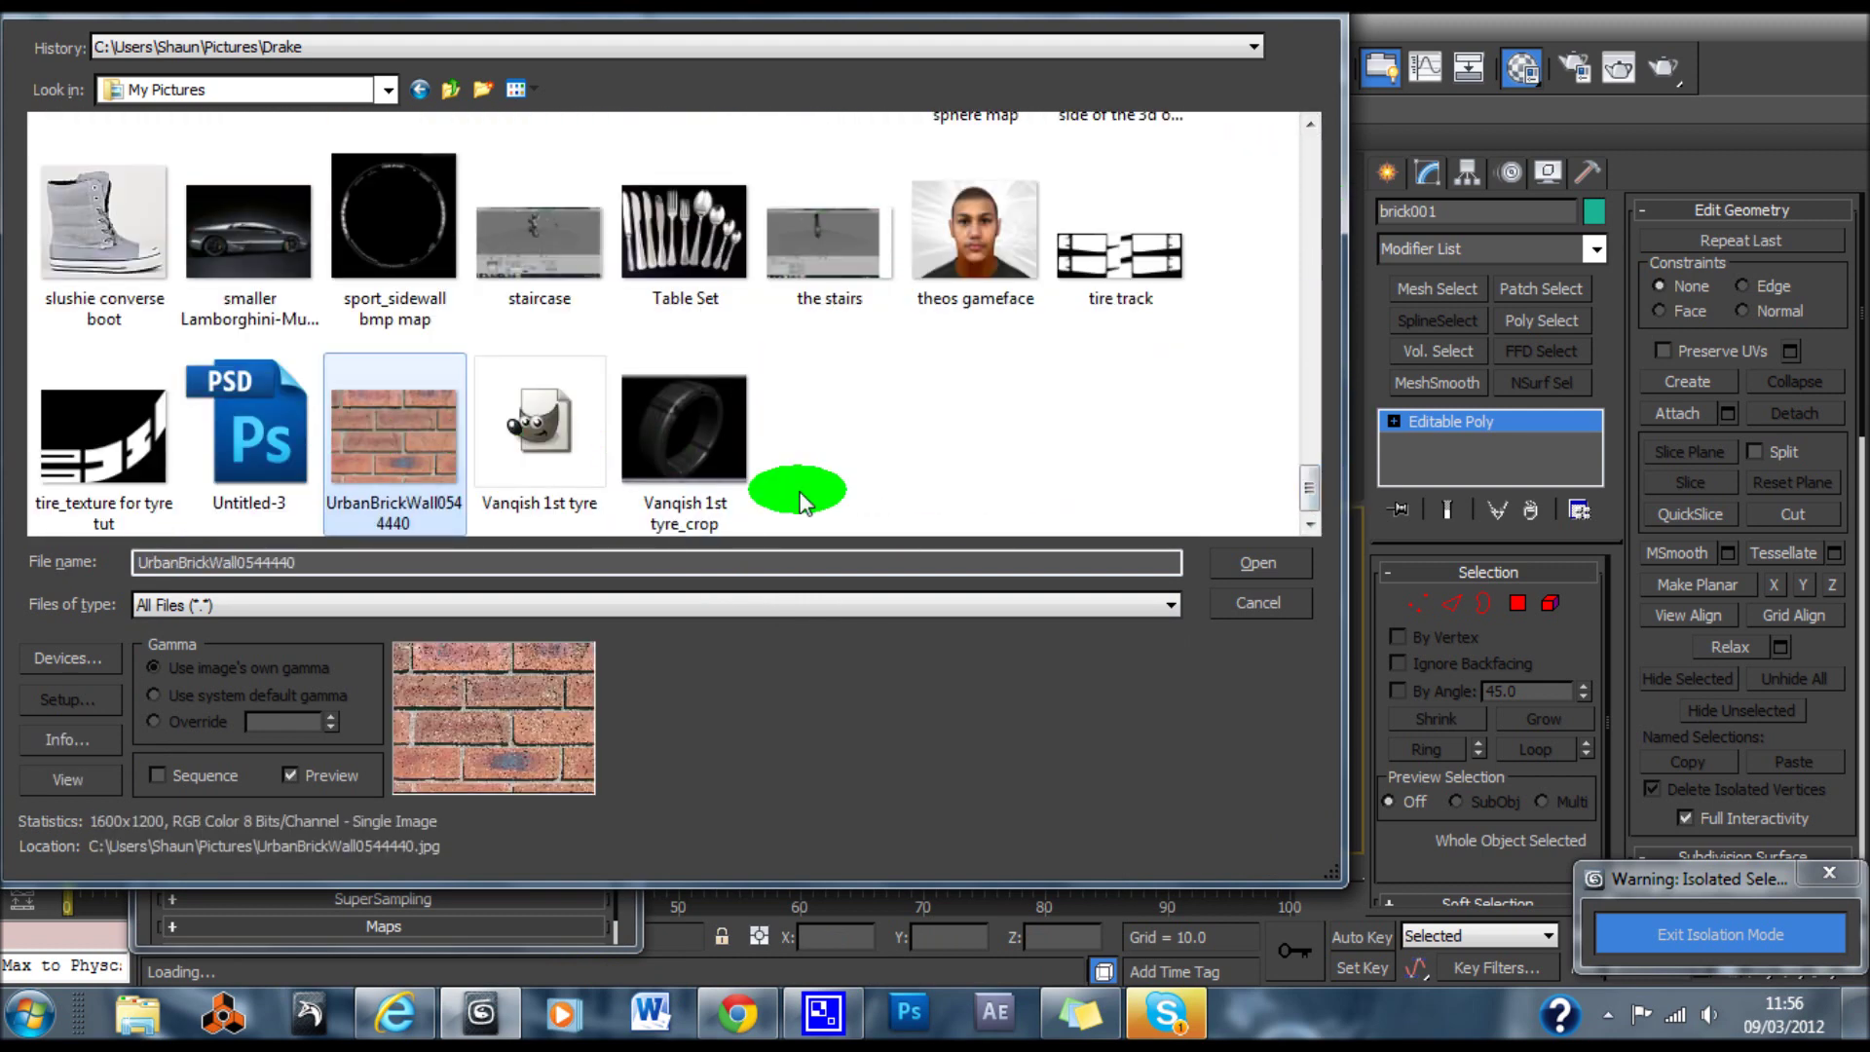
pyautogui.click(1234, 559)
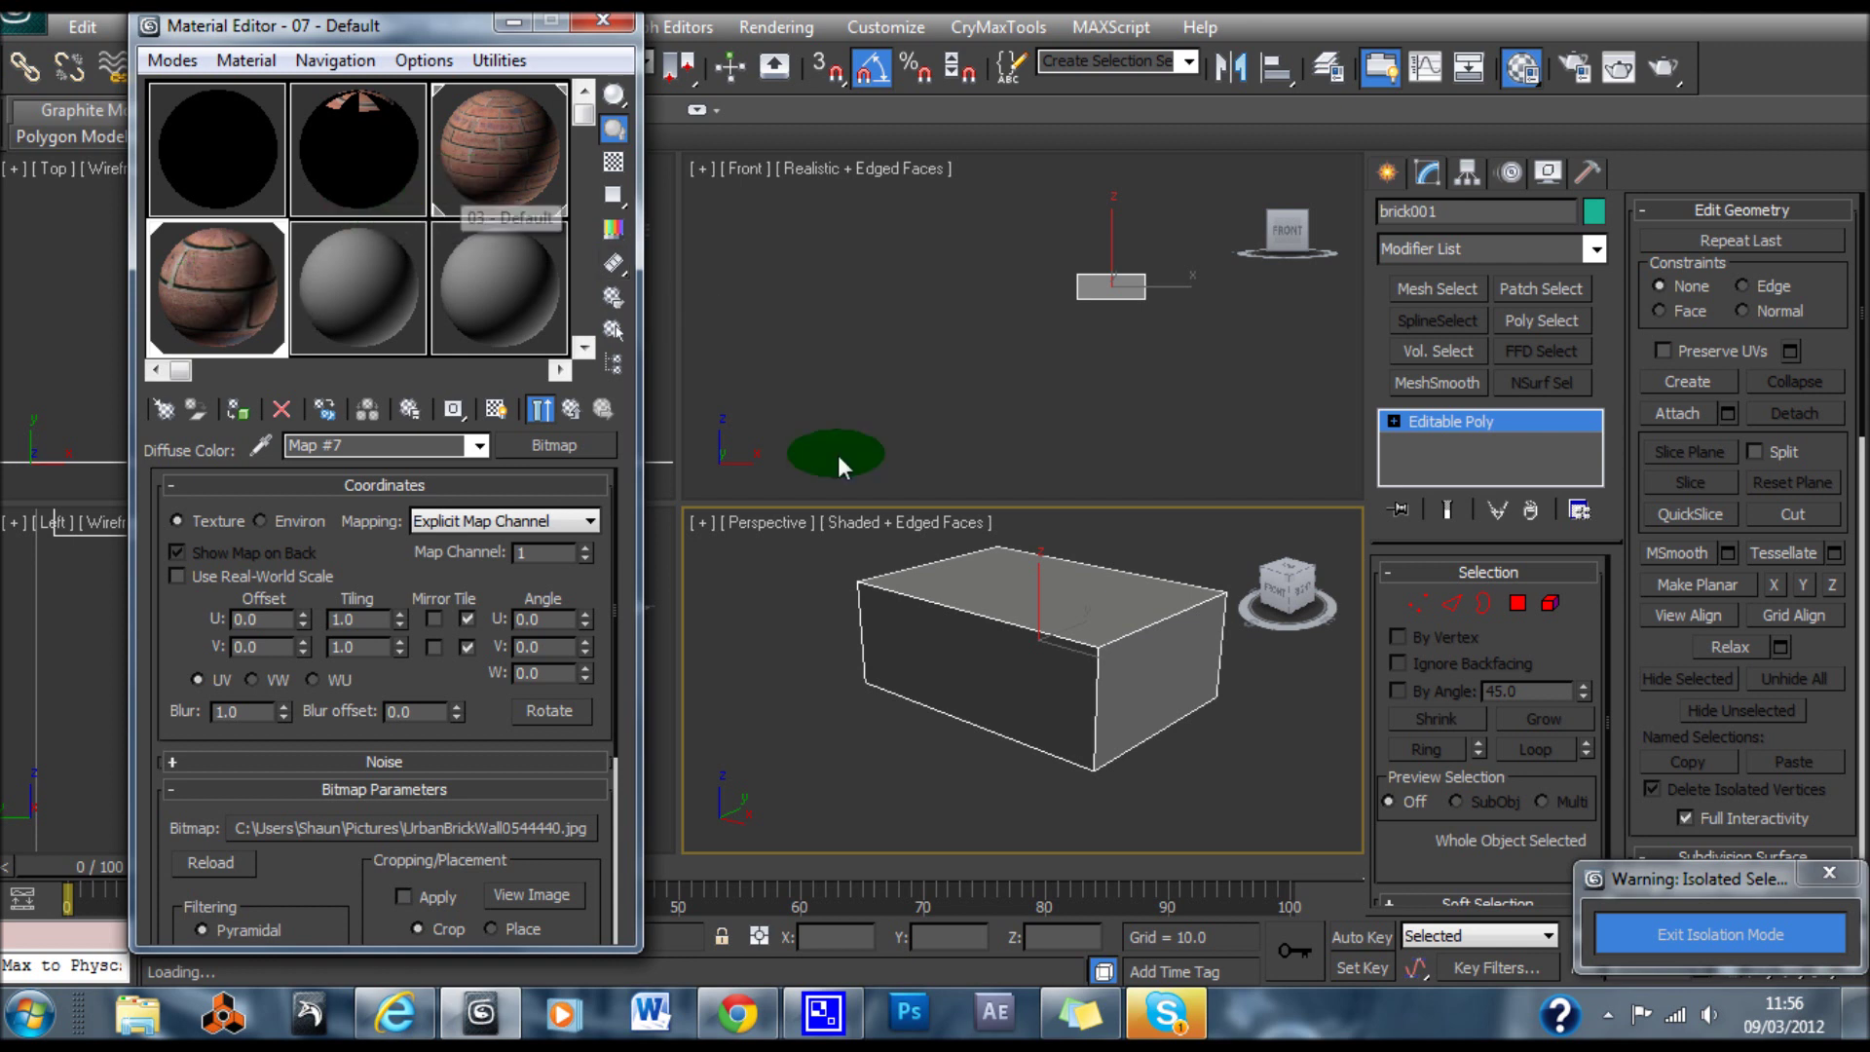
# Show the brick wall map shaded on the brick in the viewports
pyautogui.click(502, 409)
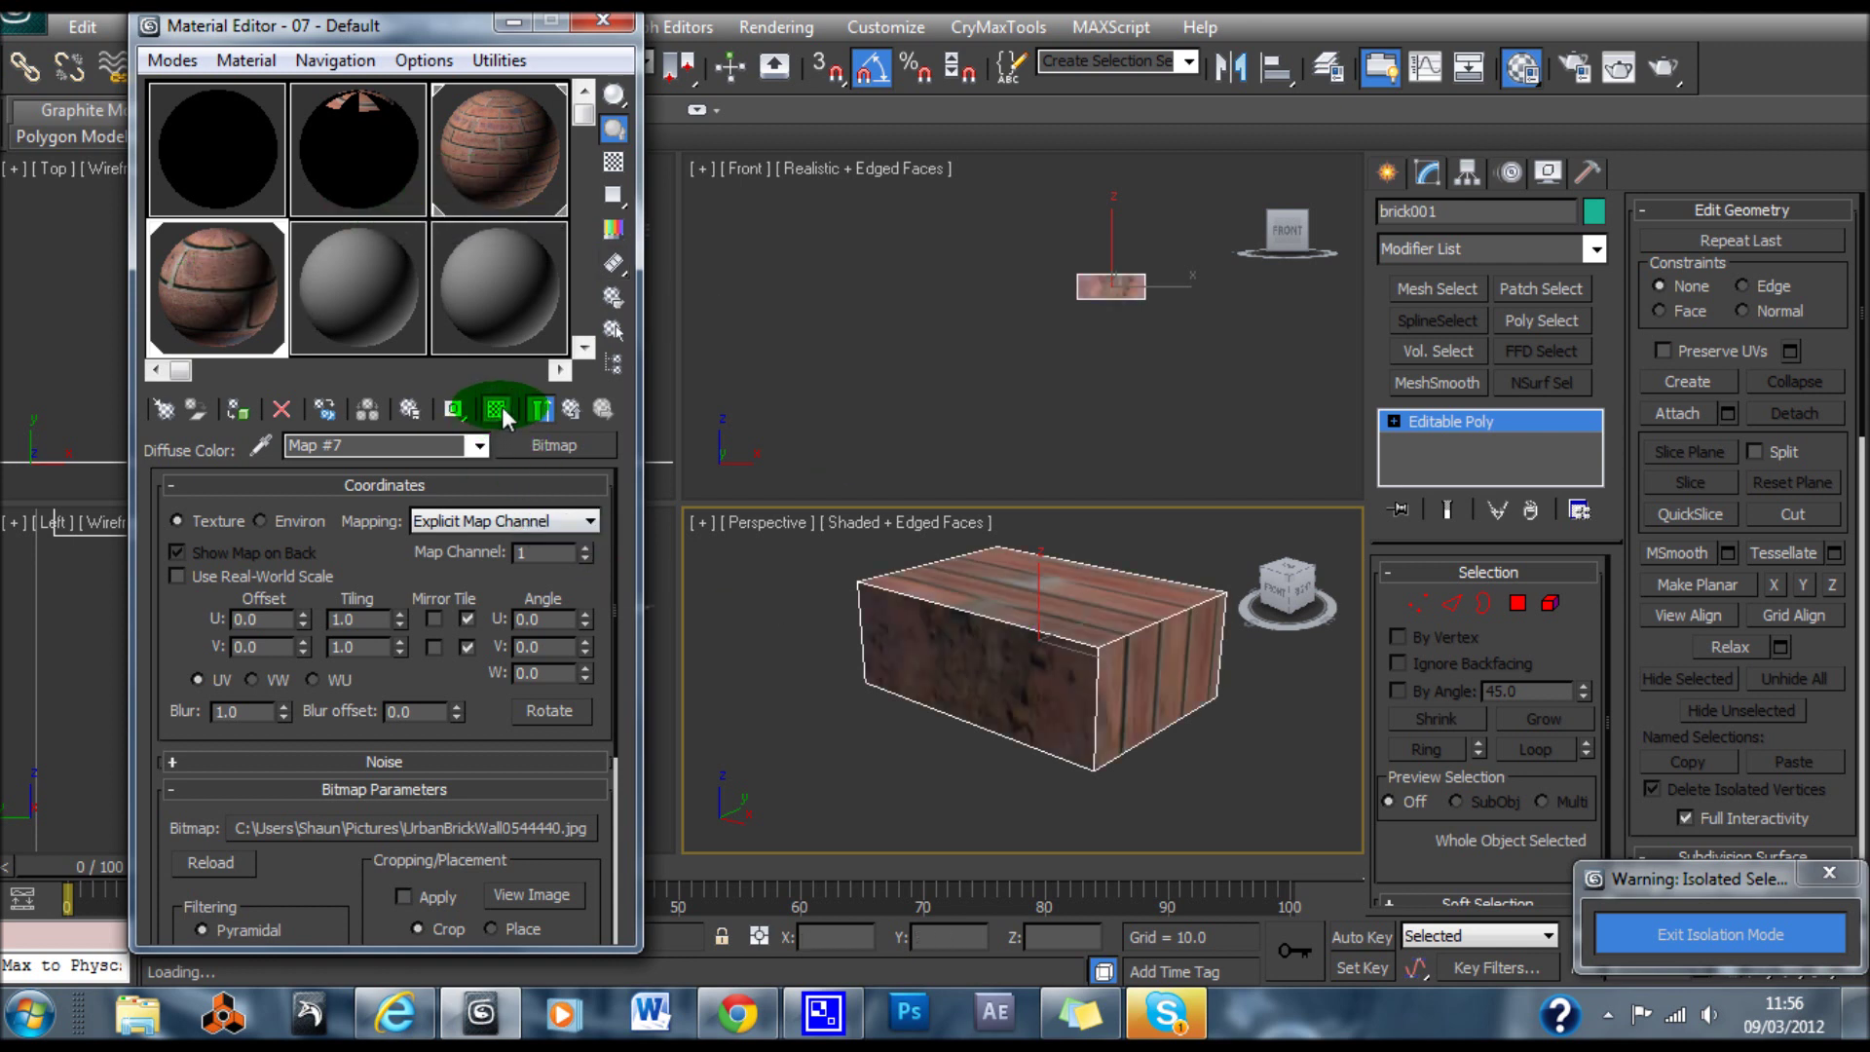
pyautogui.click(501, 407)
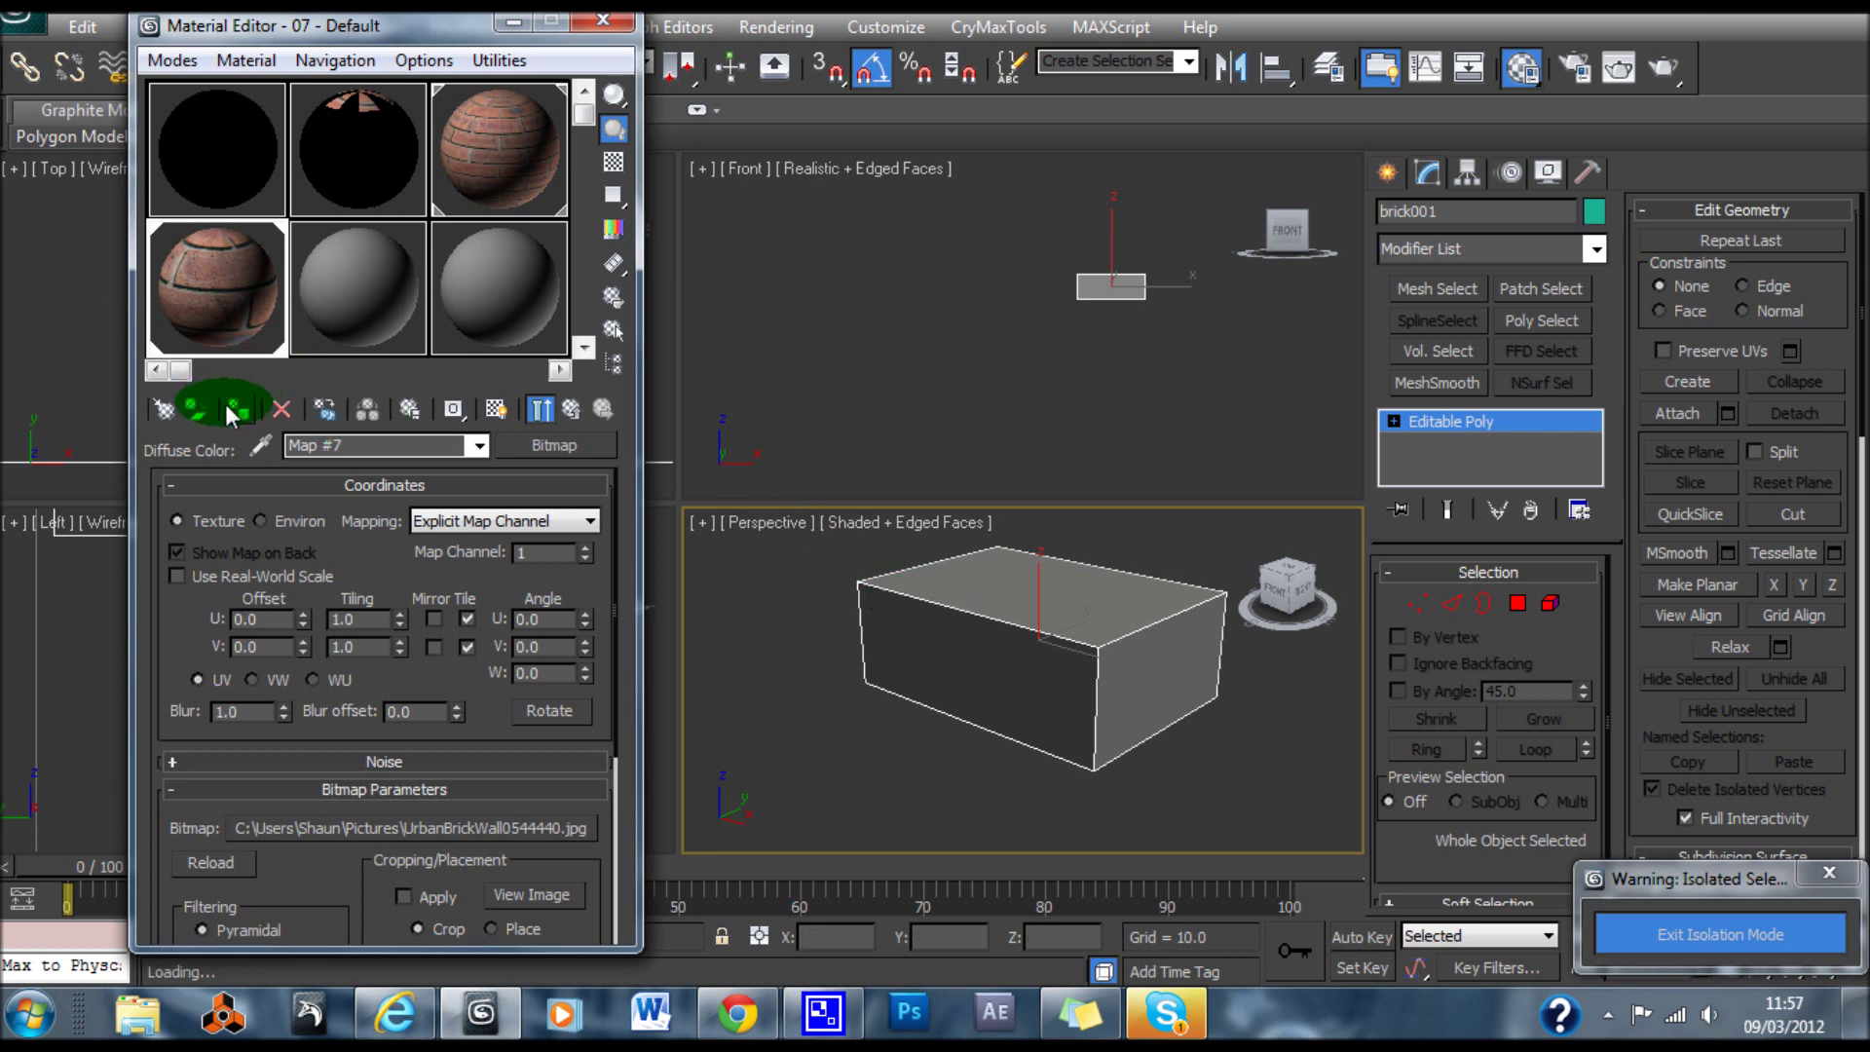
pyautogui.click(498, 410)
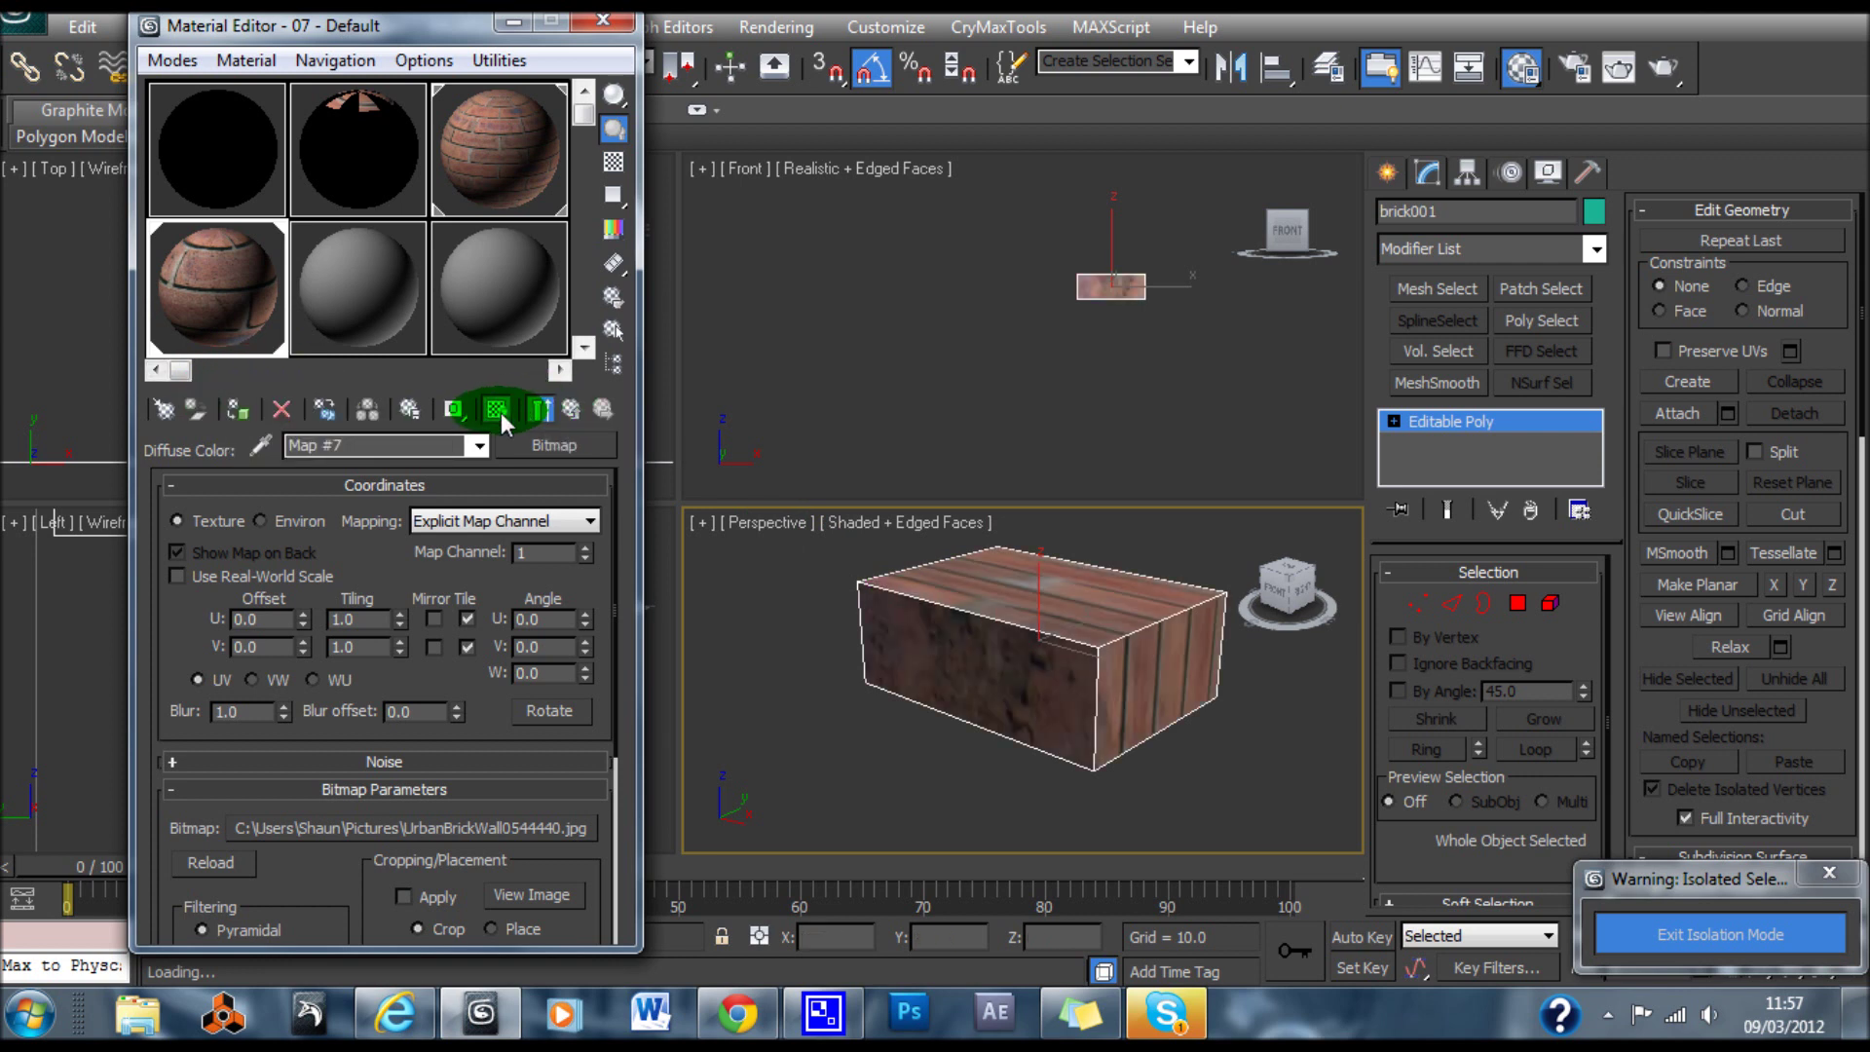
pyautogui.moveTo(1178, 662); pyautogui.dragTo(1107, 692, button='middle')
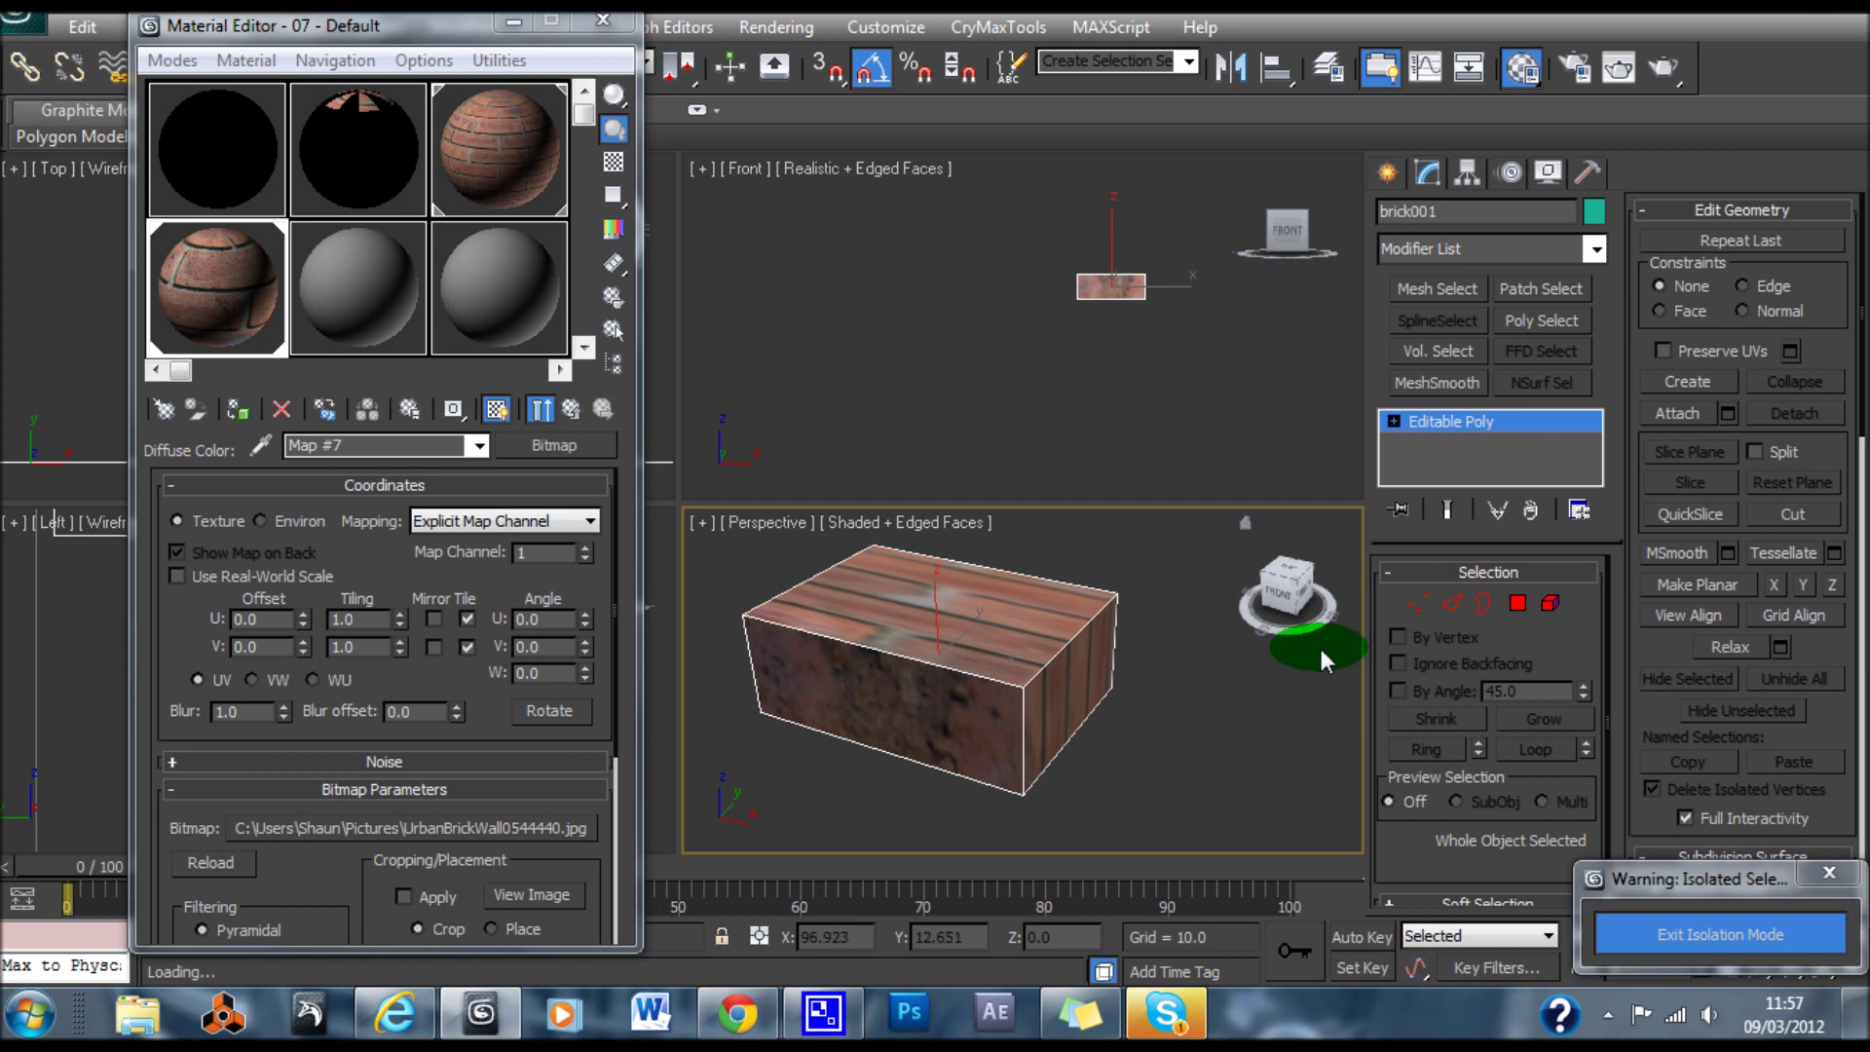
# Add a UVW Map modifier to the brick
pyautogui.click(1597, 250)
pyautogui.scroll(-2, 1594, 370)
pyautogui.moveTo(1595, 373); pyautogui.dragTo(1599, 805)
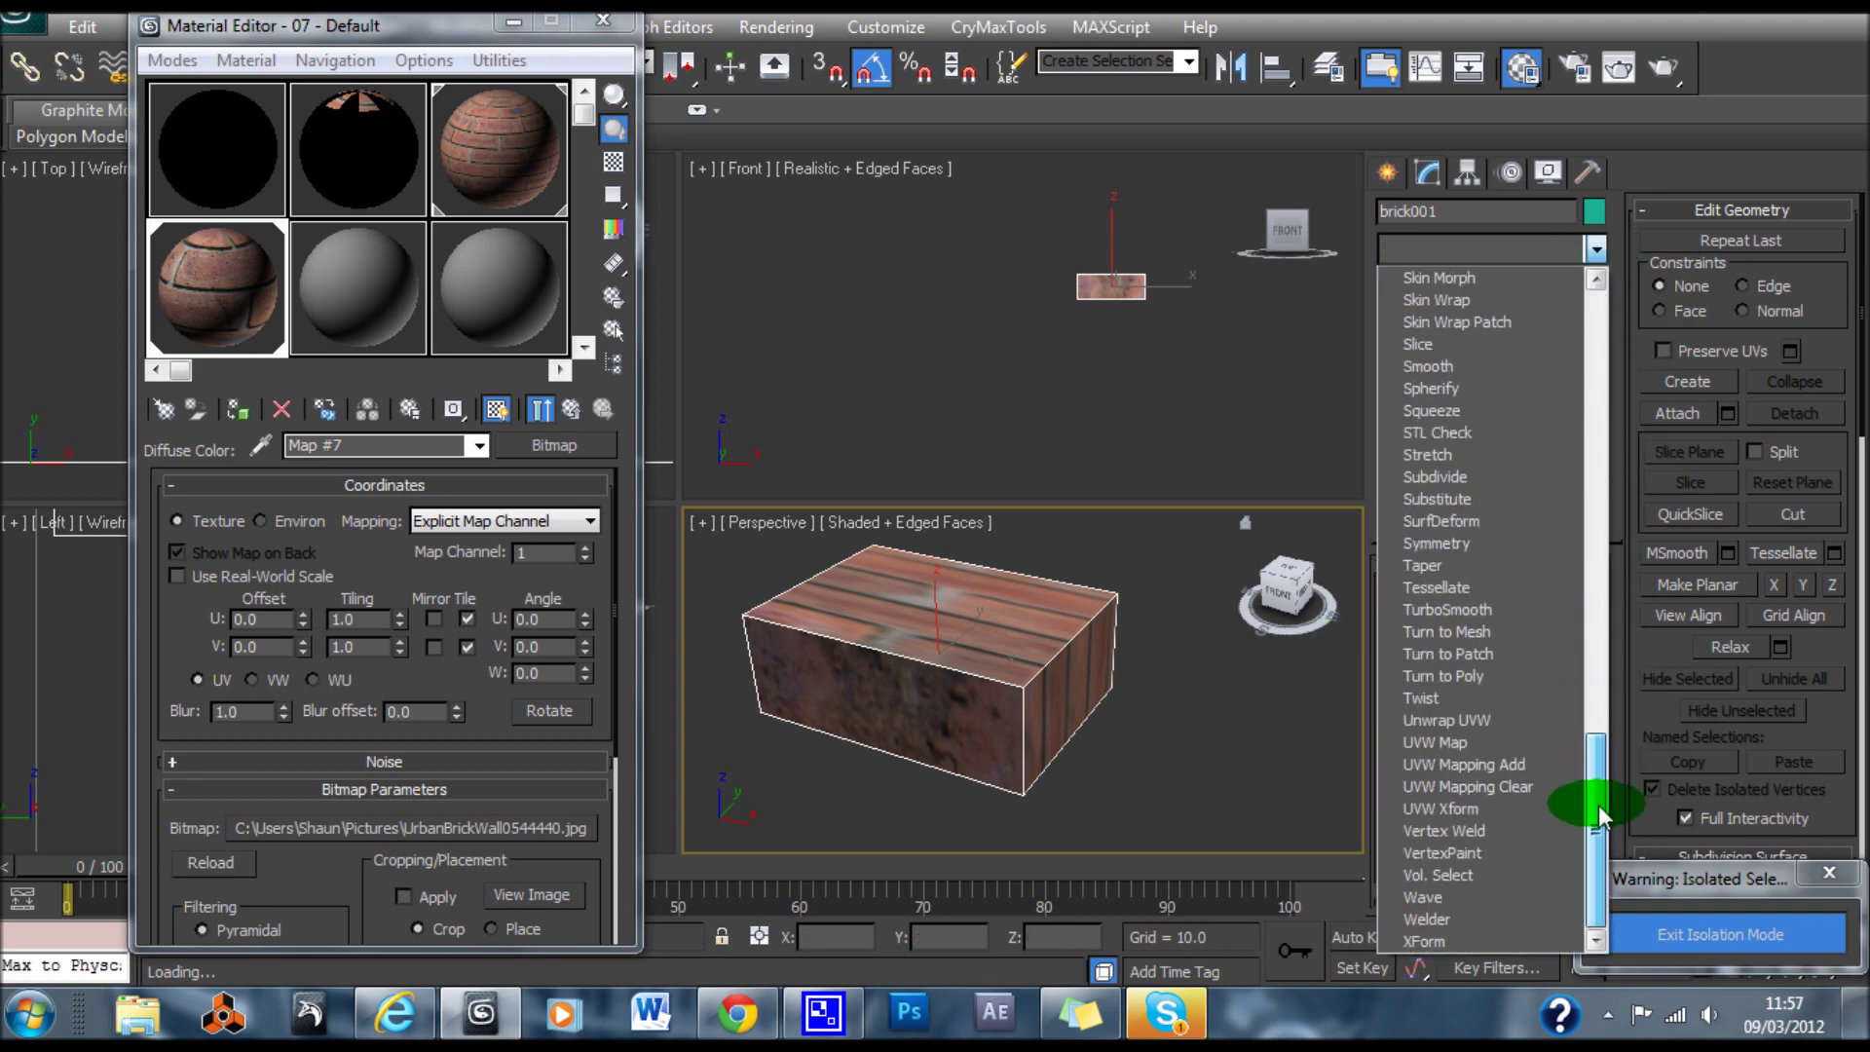
pyautogui.click(1544, 745)
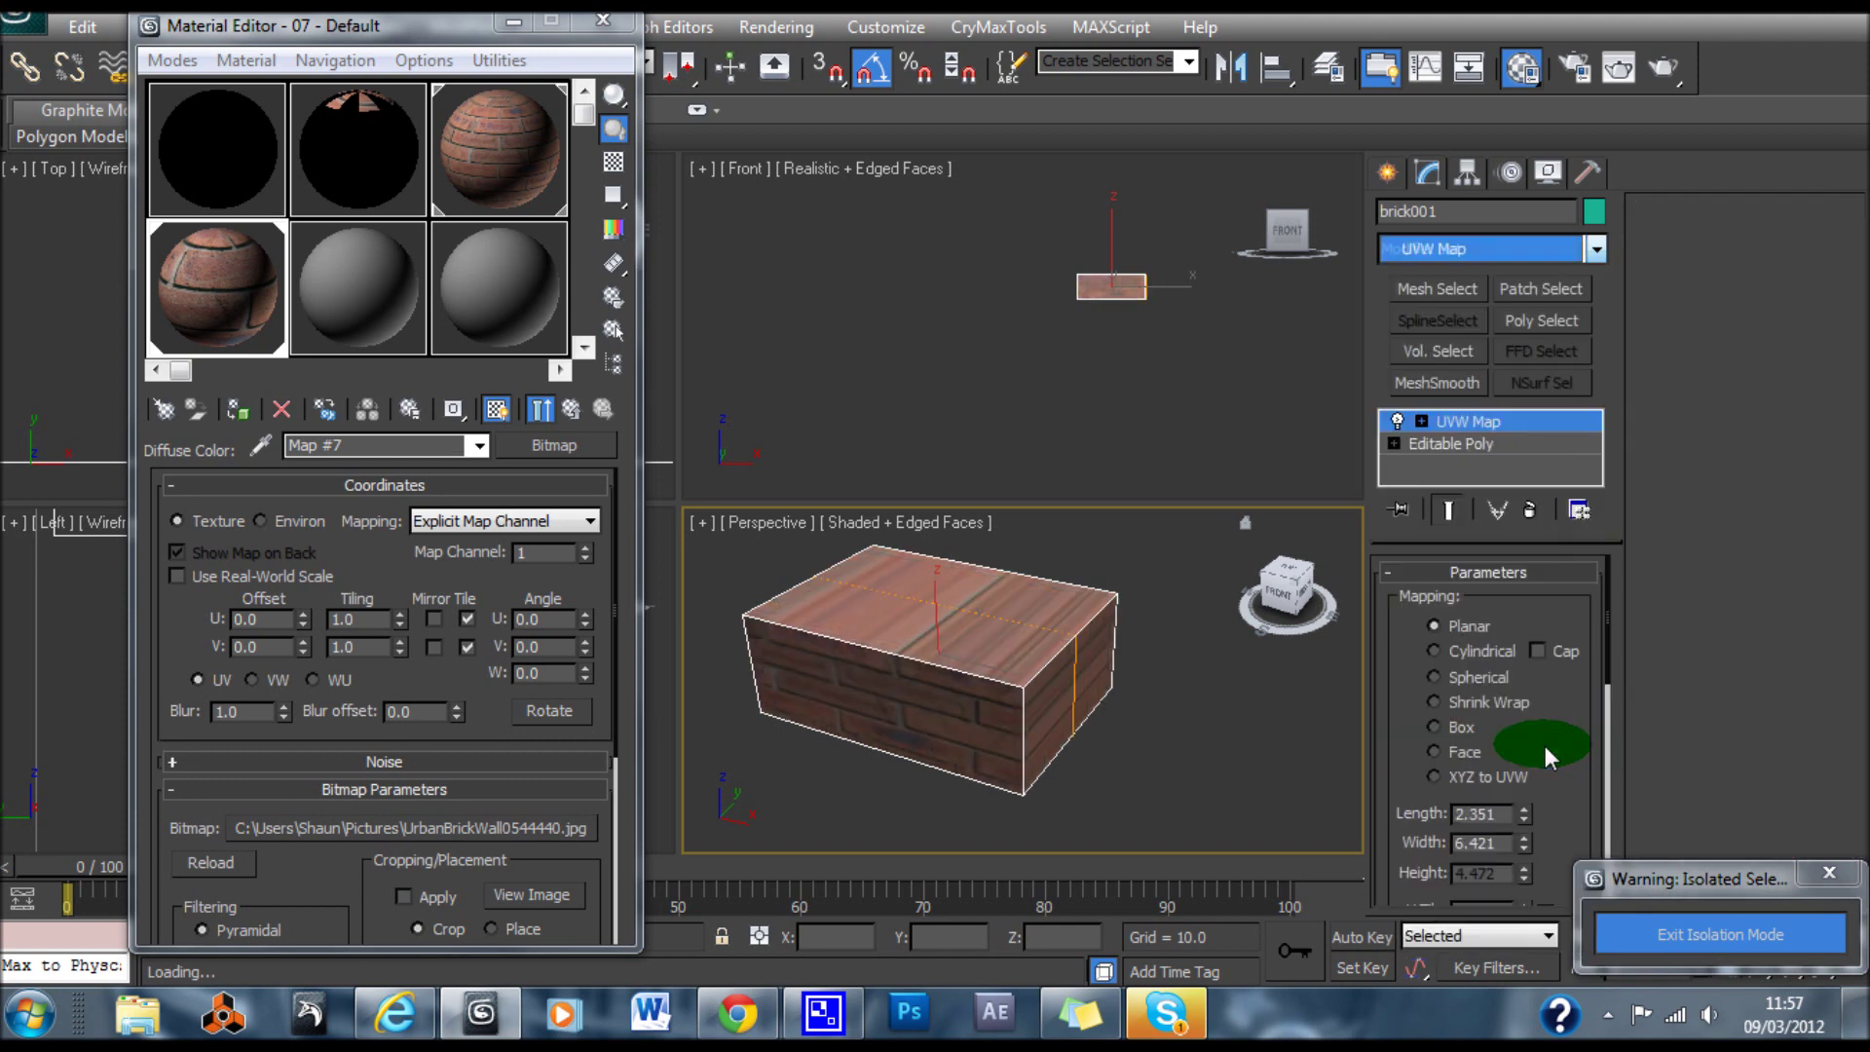
# Examine how the planar UVW mapping lays the brick texture on the front and top faces
pyautogui.scroll(5, 1063, 662)
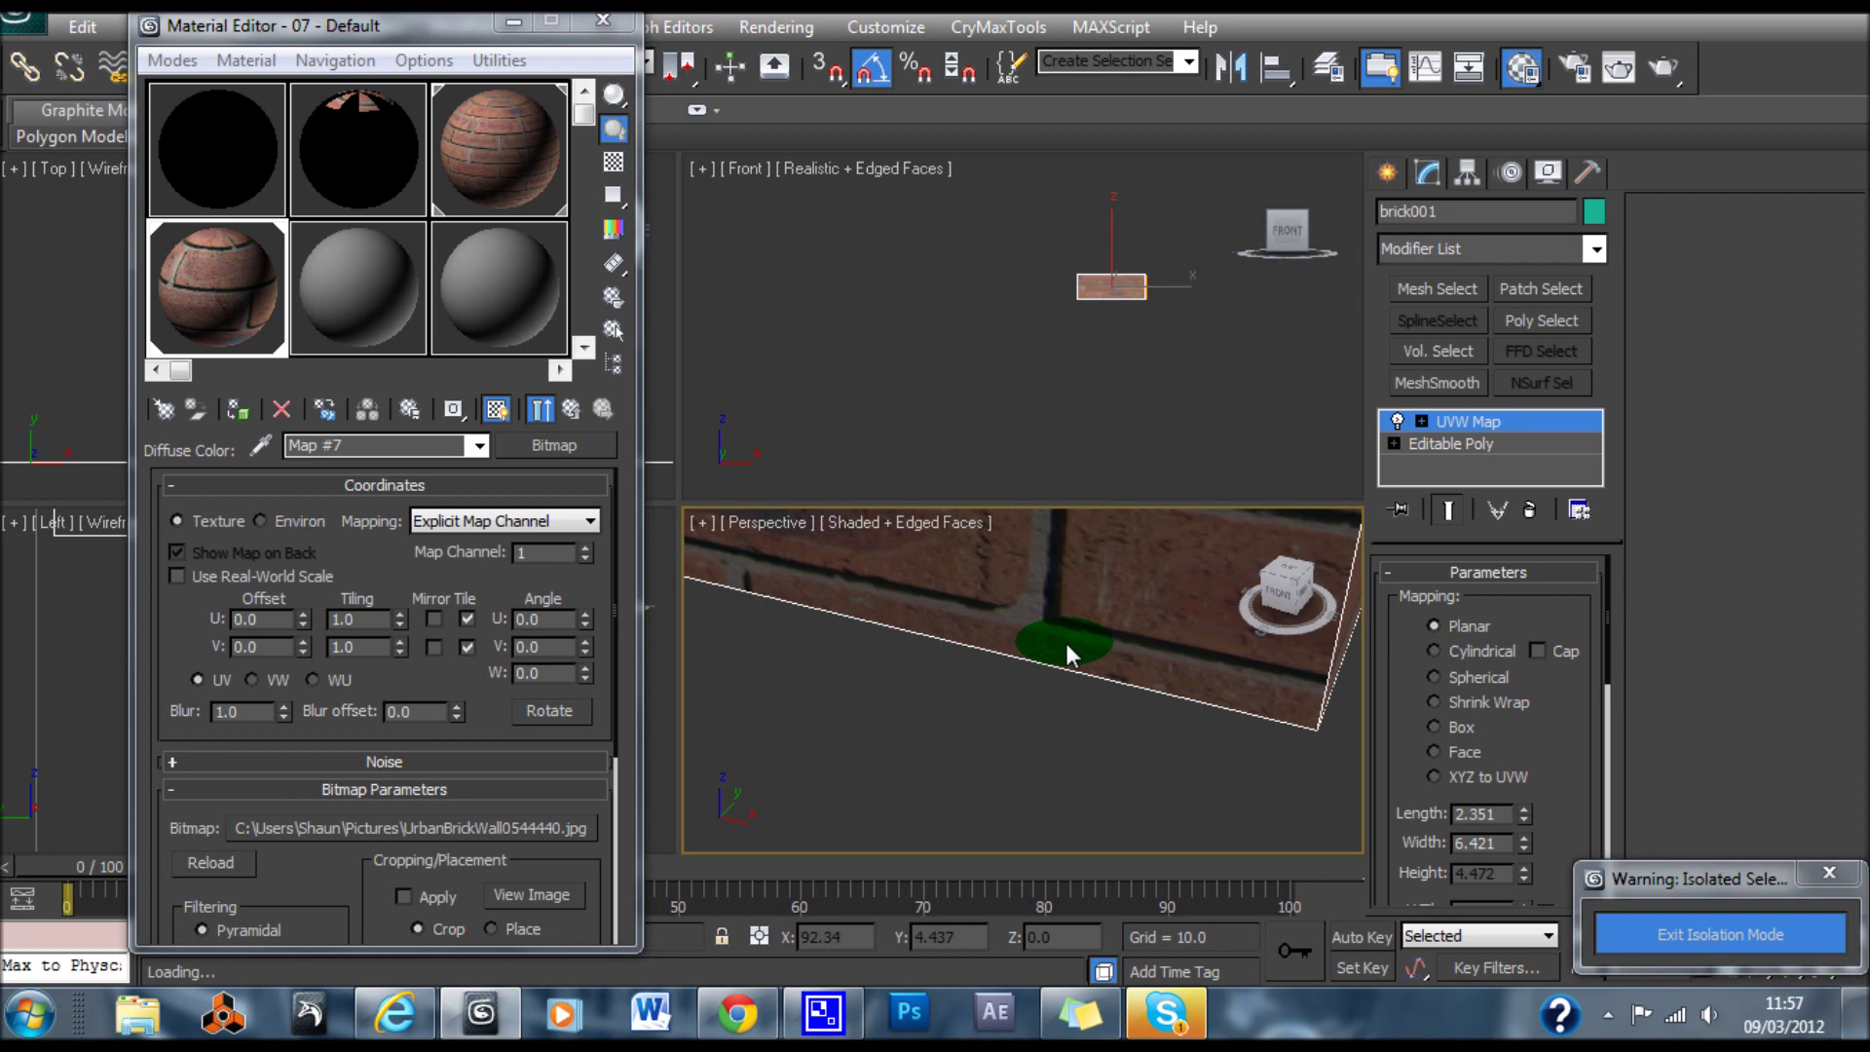
pyautogui.scroll(-2, 1030, 800)
pyautogui.scroll(3, 1011, 752)
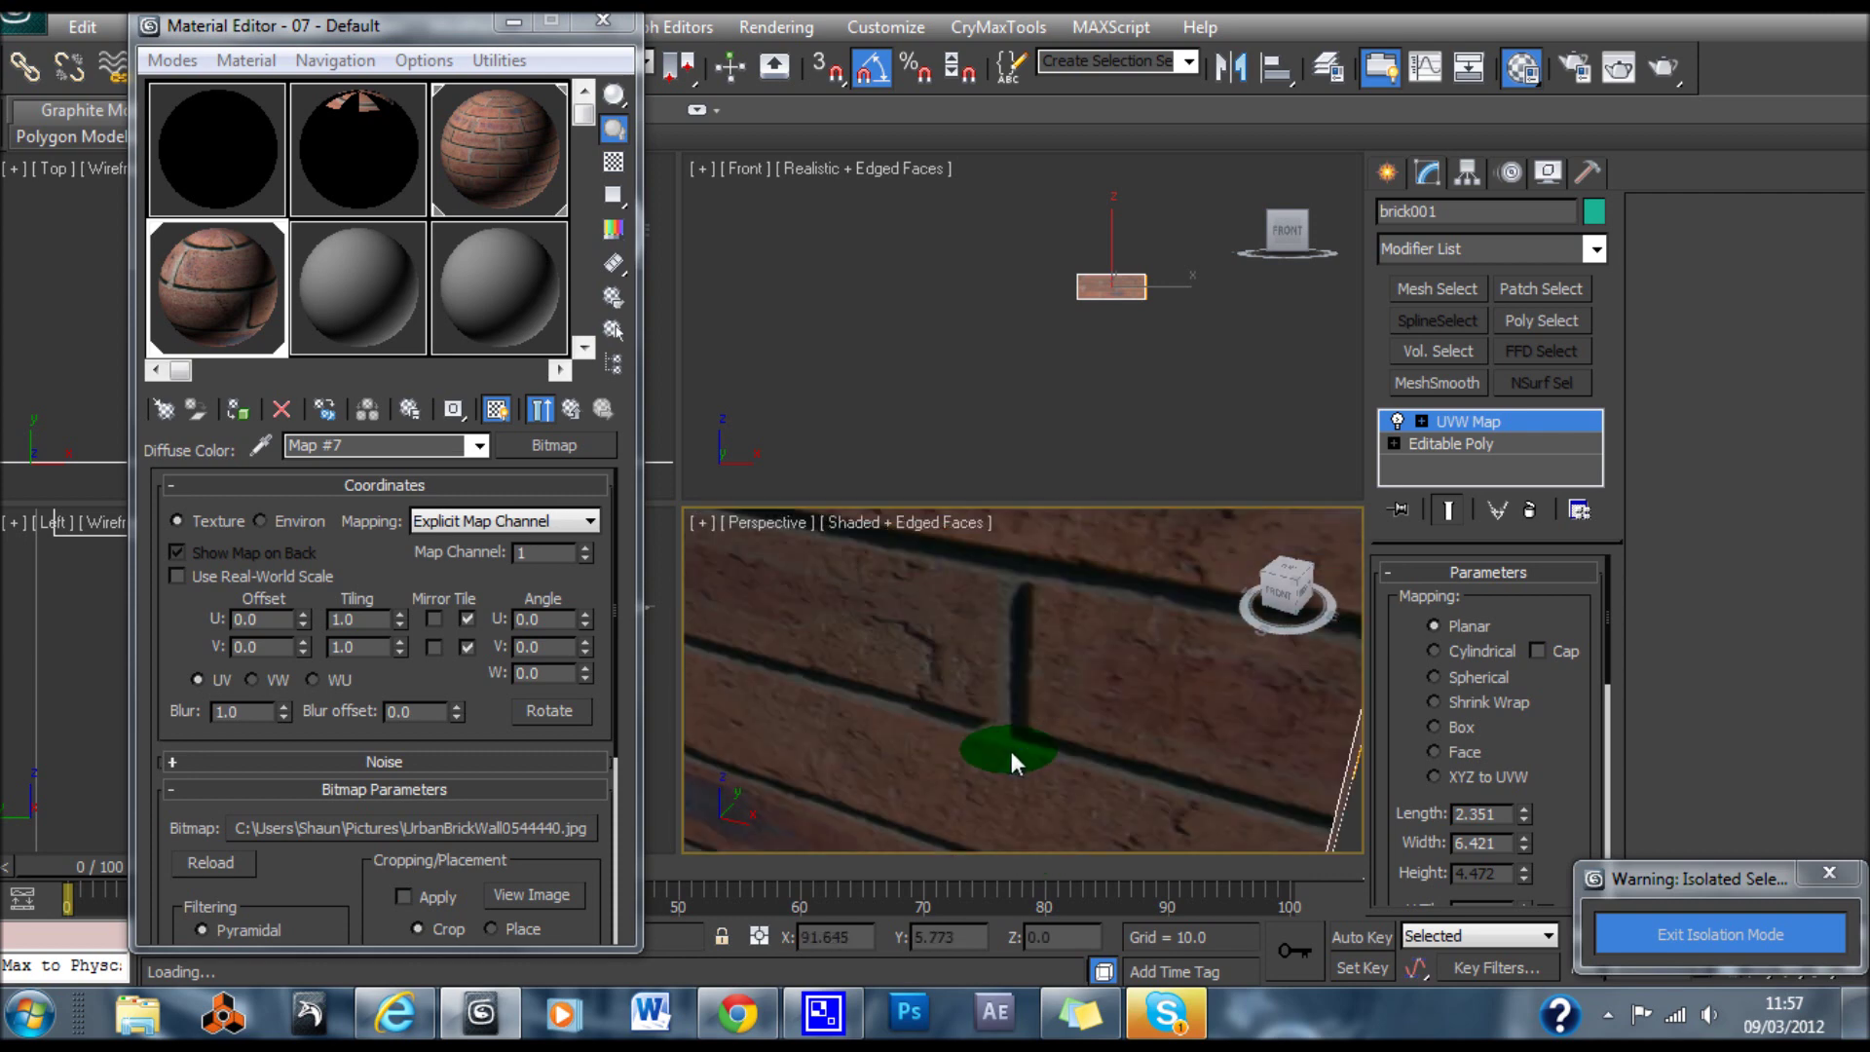
pyautogui.scroll(-4, 1183, 825)
pyautogui.scroll(-2, 1144, 804)
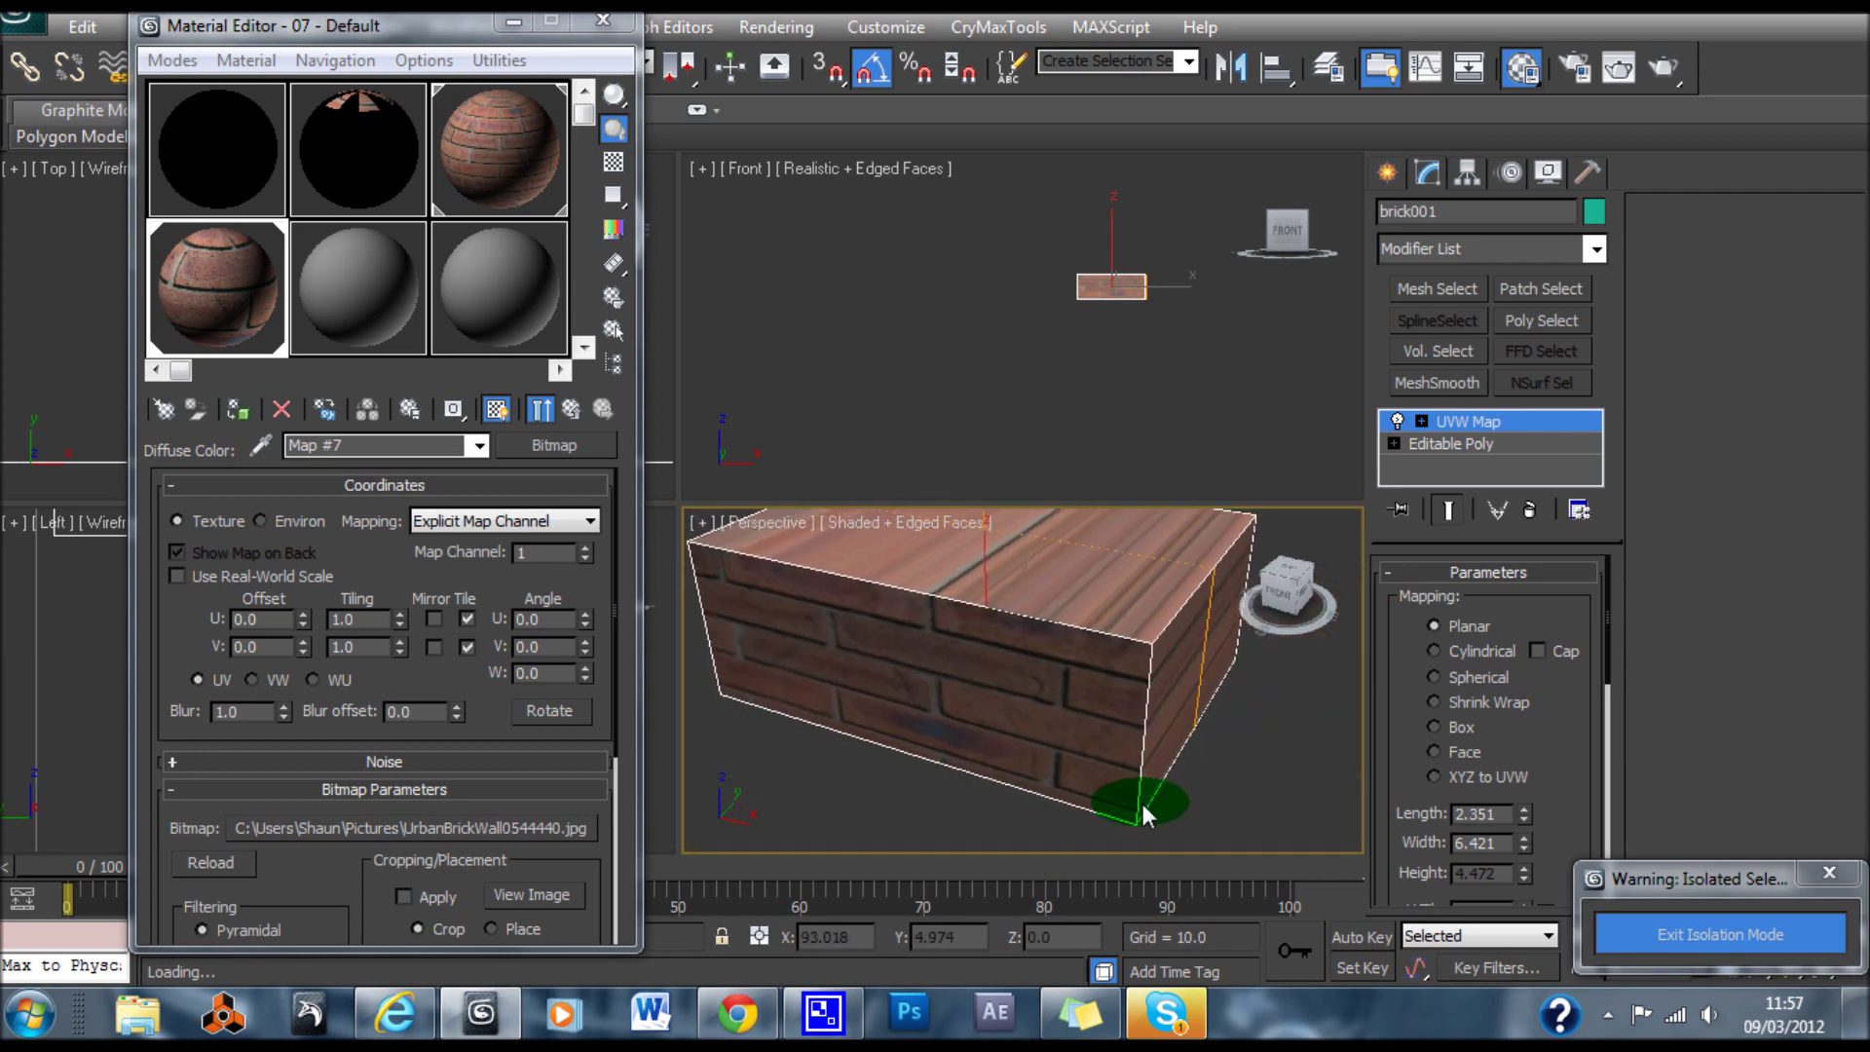
pyautogui.scroll(2, 1048, 756)
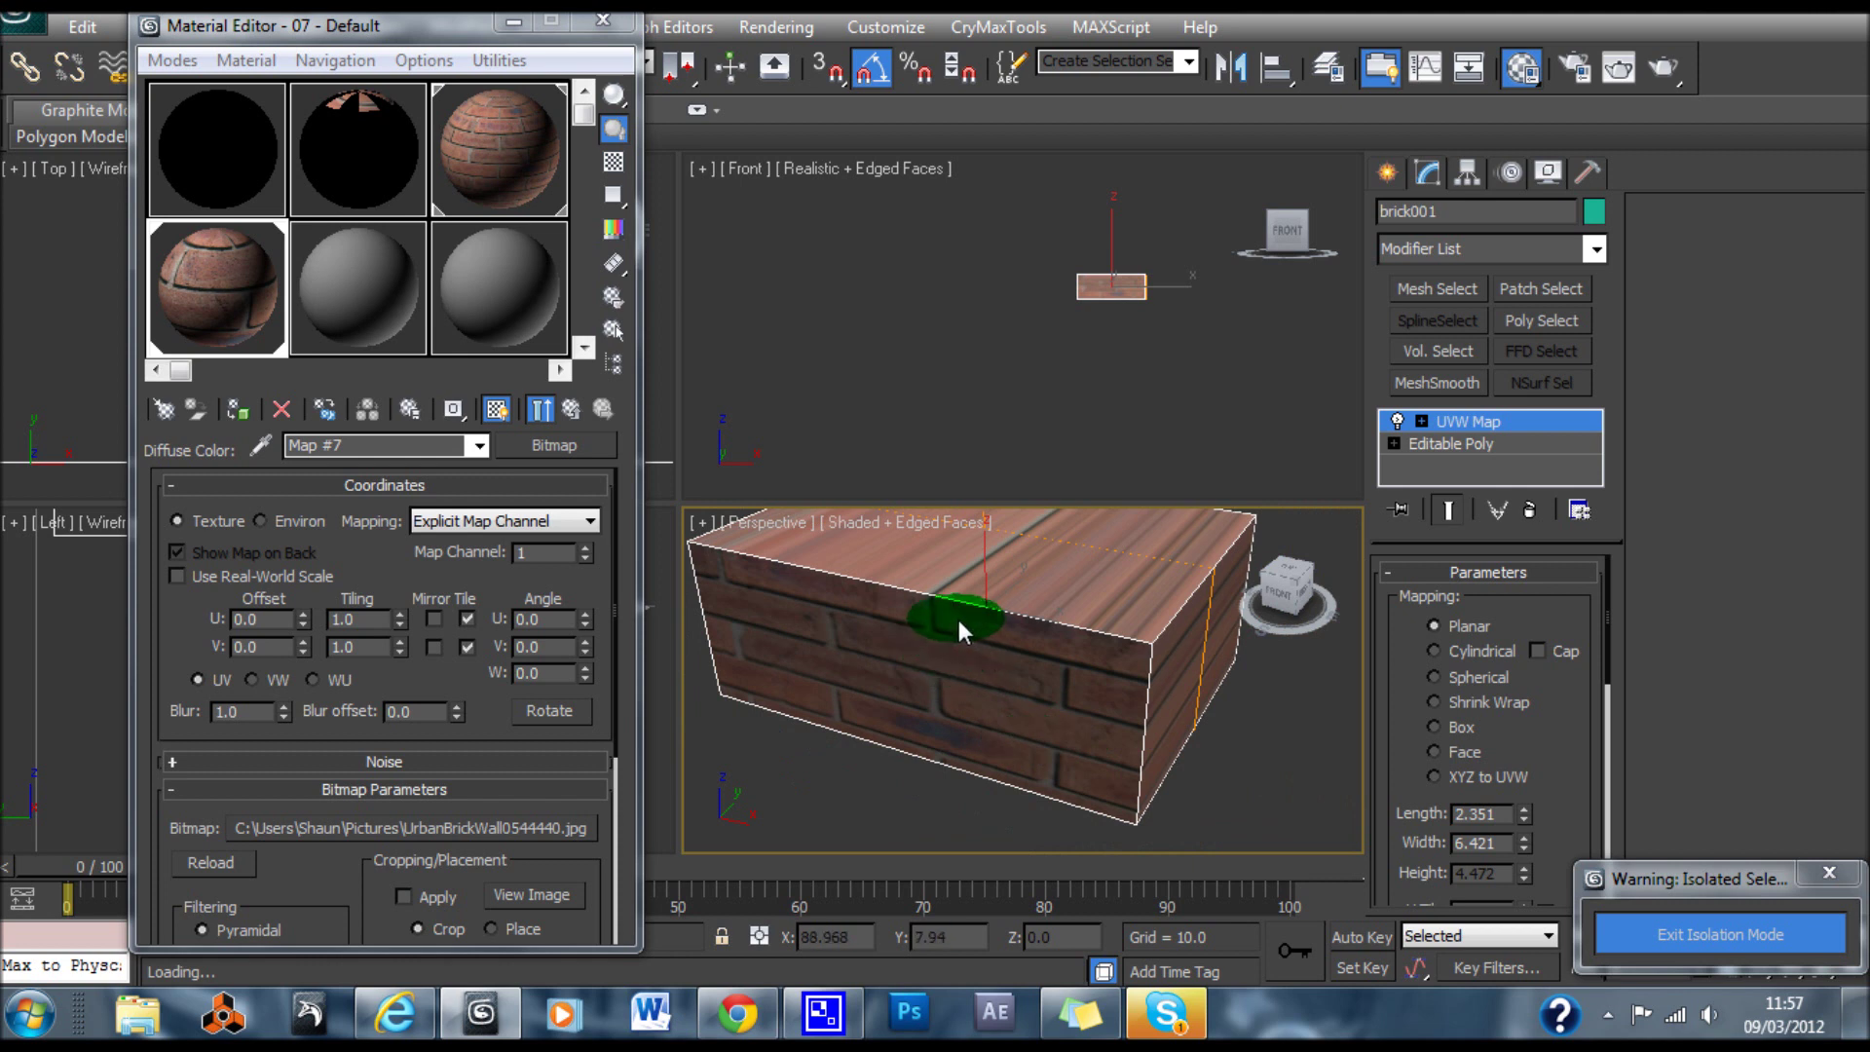
pyautogui.scroll(4, 1094, 703)
pyautogui.scroll(-3, 1094, 700)
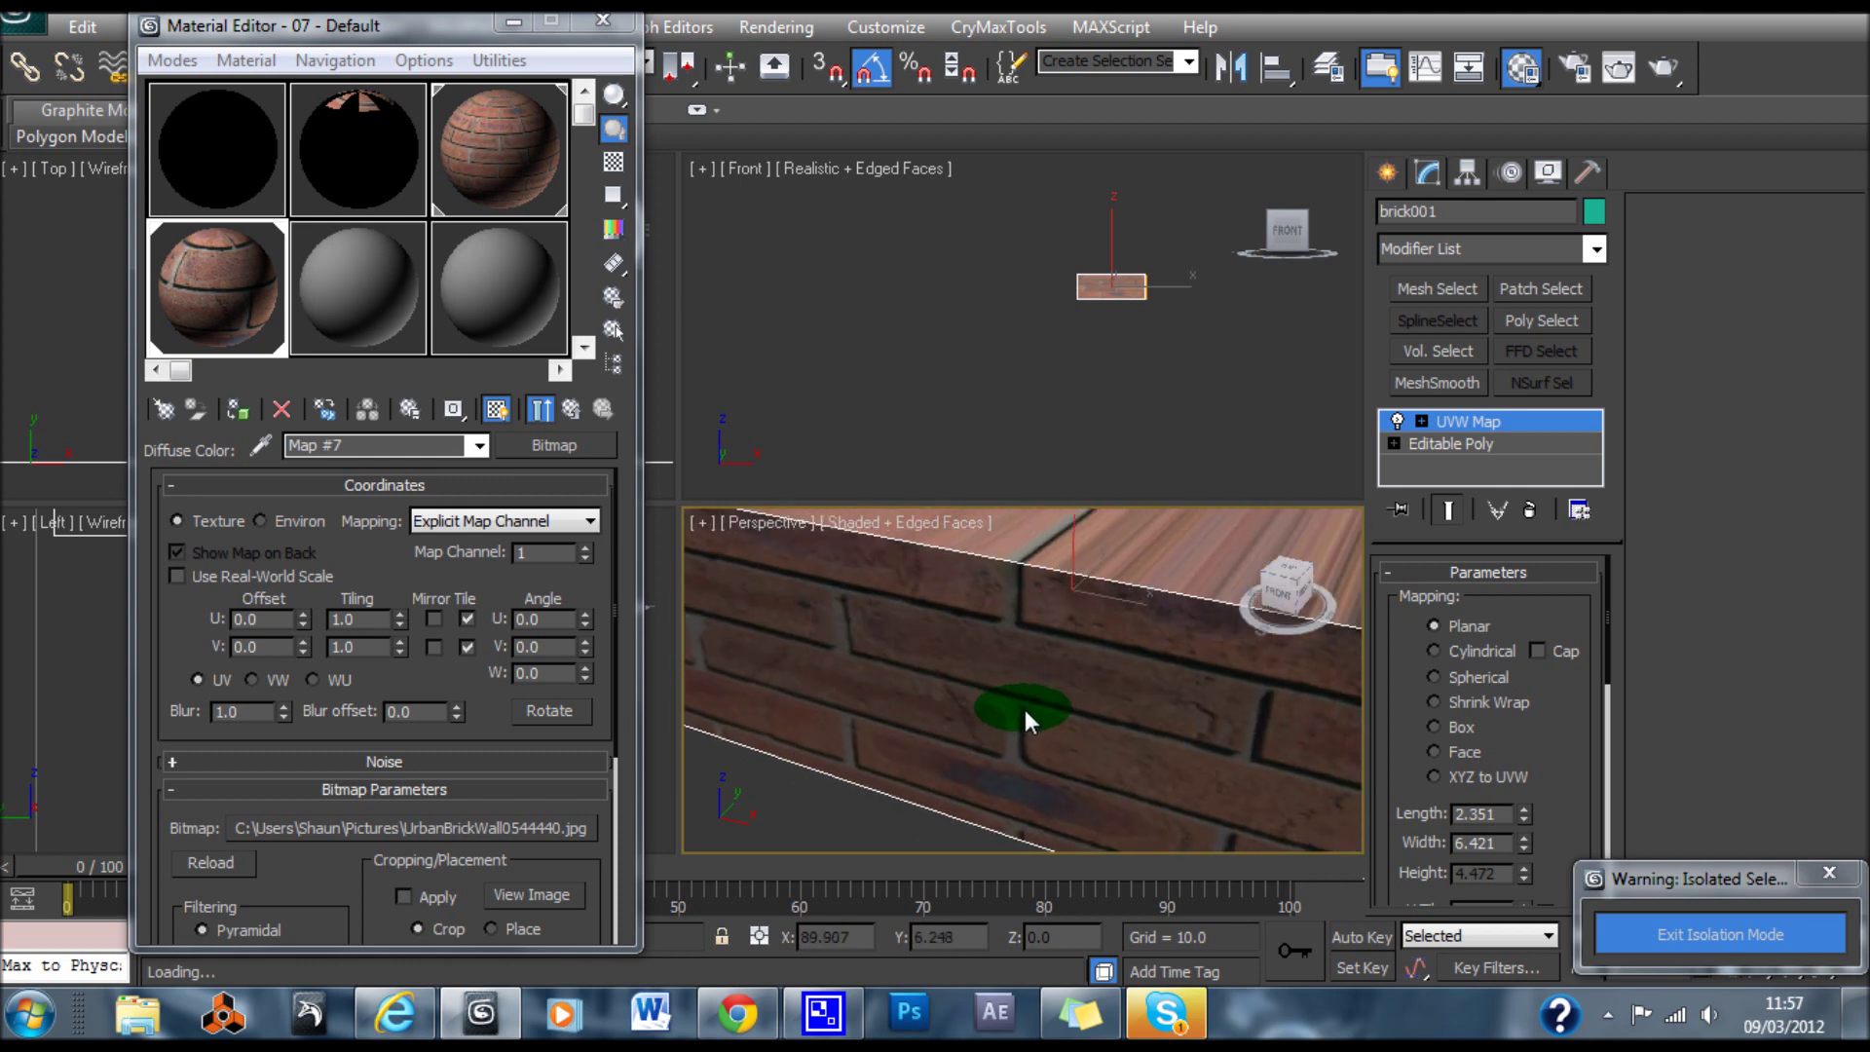
pyautogui.scroll(-2, 1045, 689)
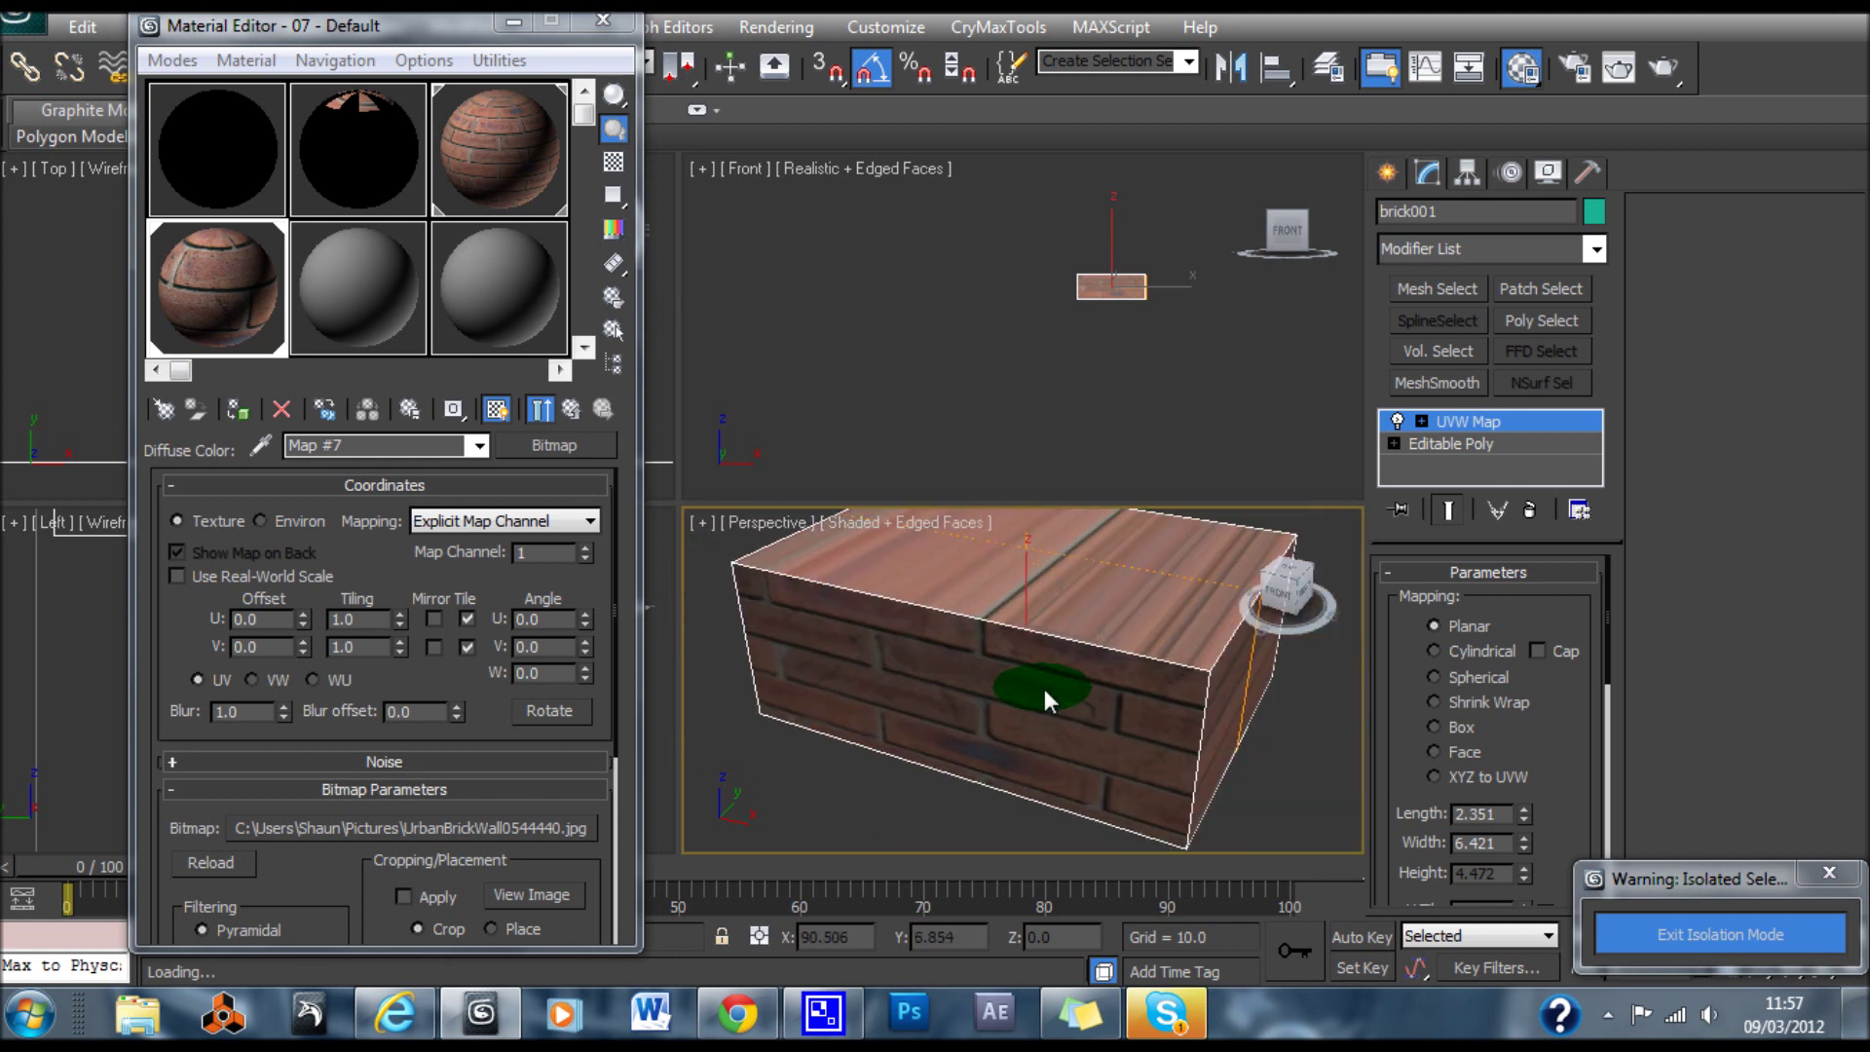
pyautogui.scroll(-3, 1167, 623)
pyautogui.scroll(3, 1055, 622)
pyautogui.scroll(-2, 1047, 579)
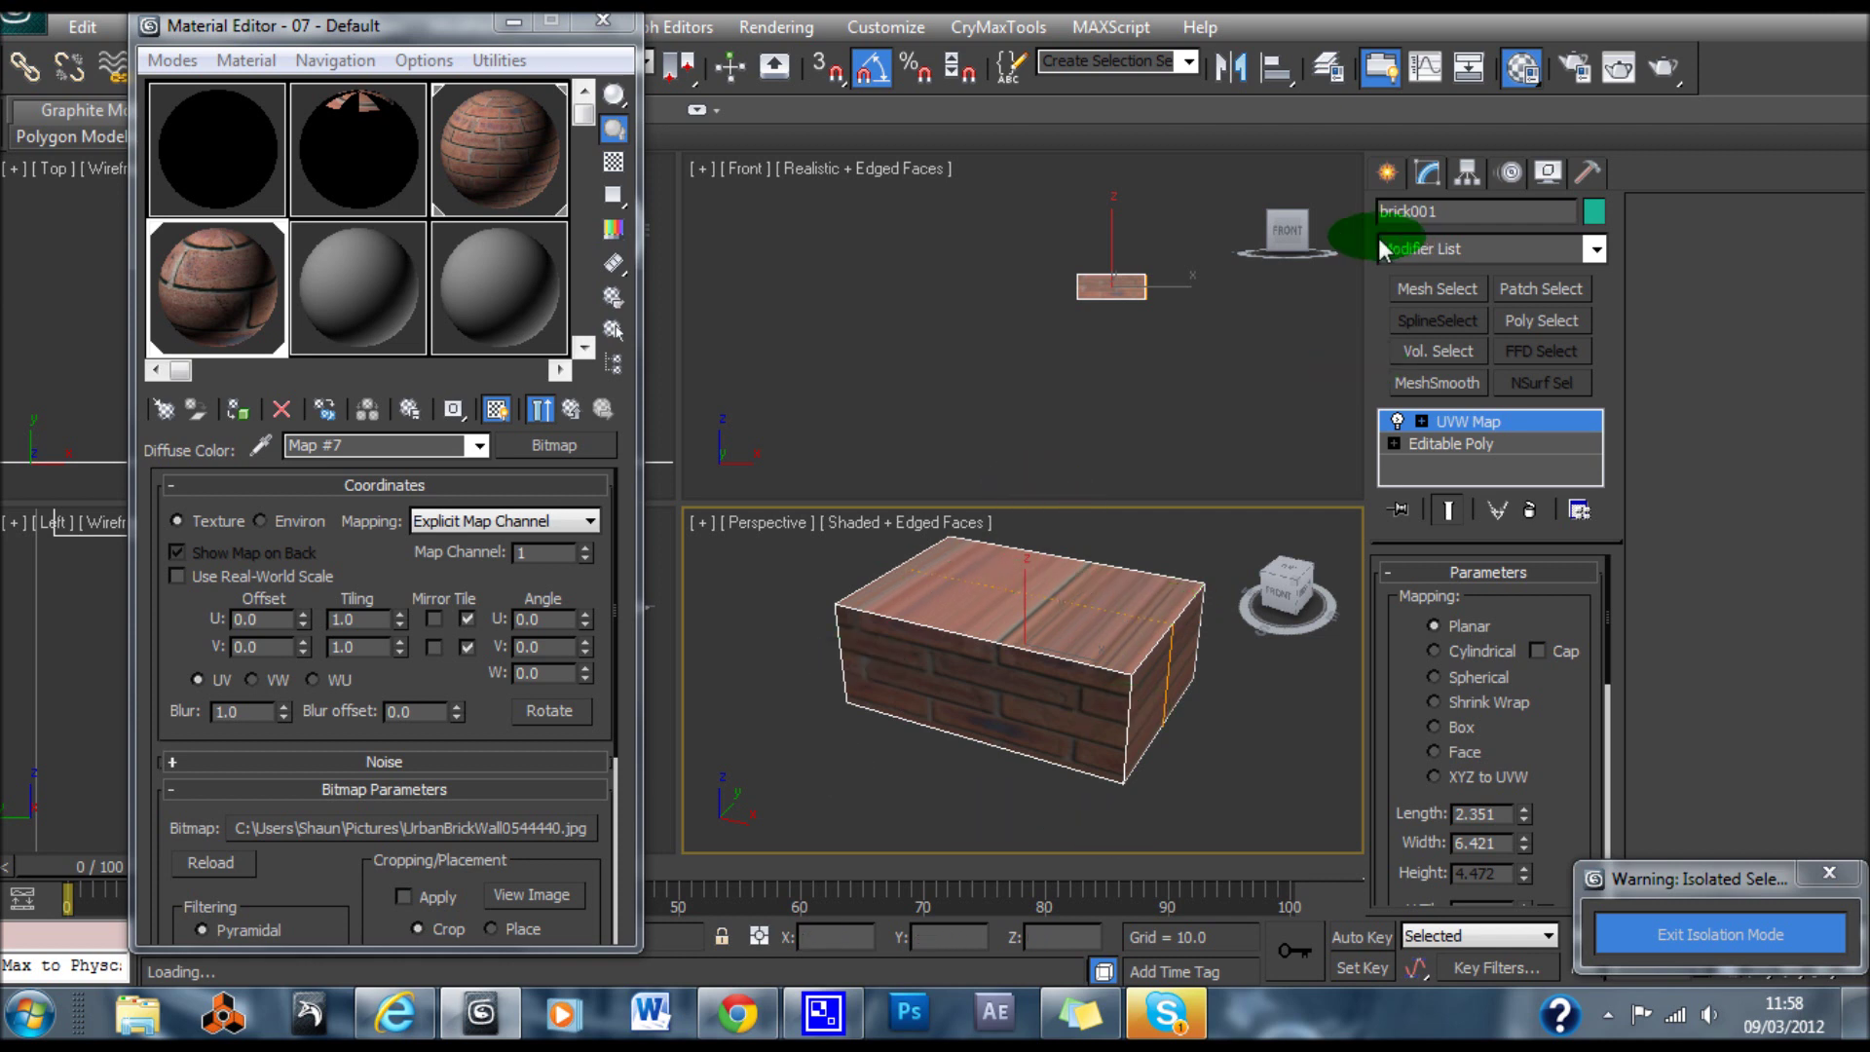
pyautogui.click(1386, 174)
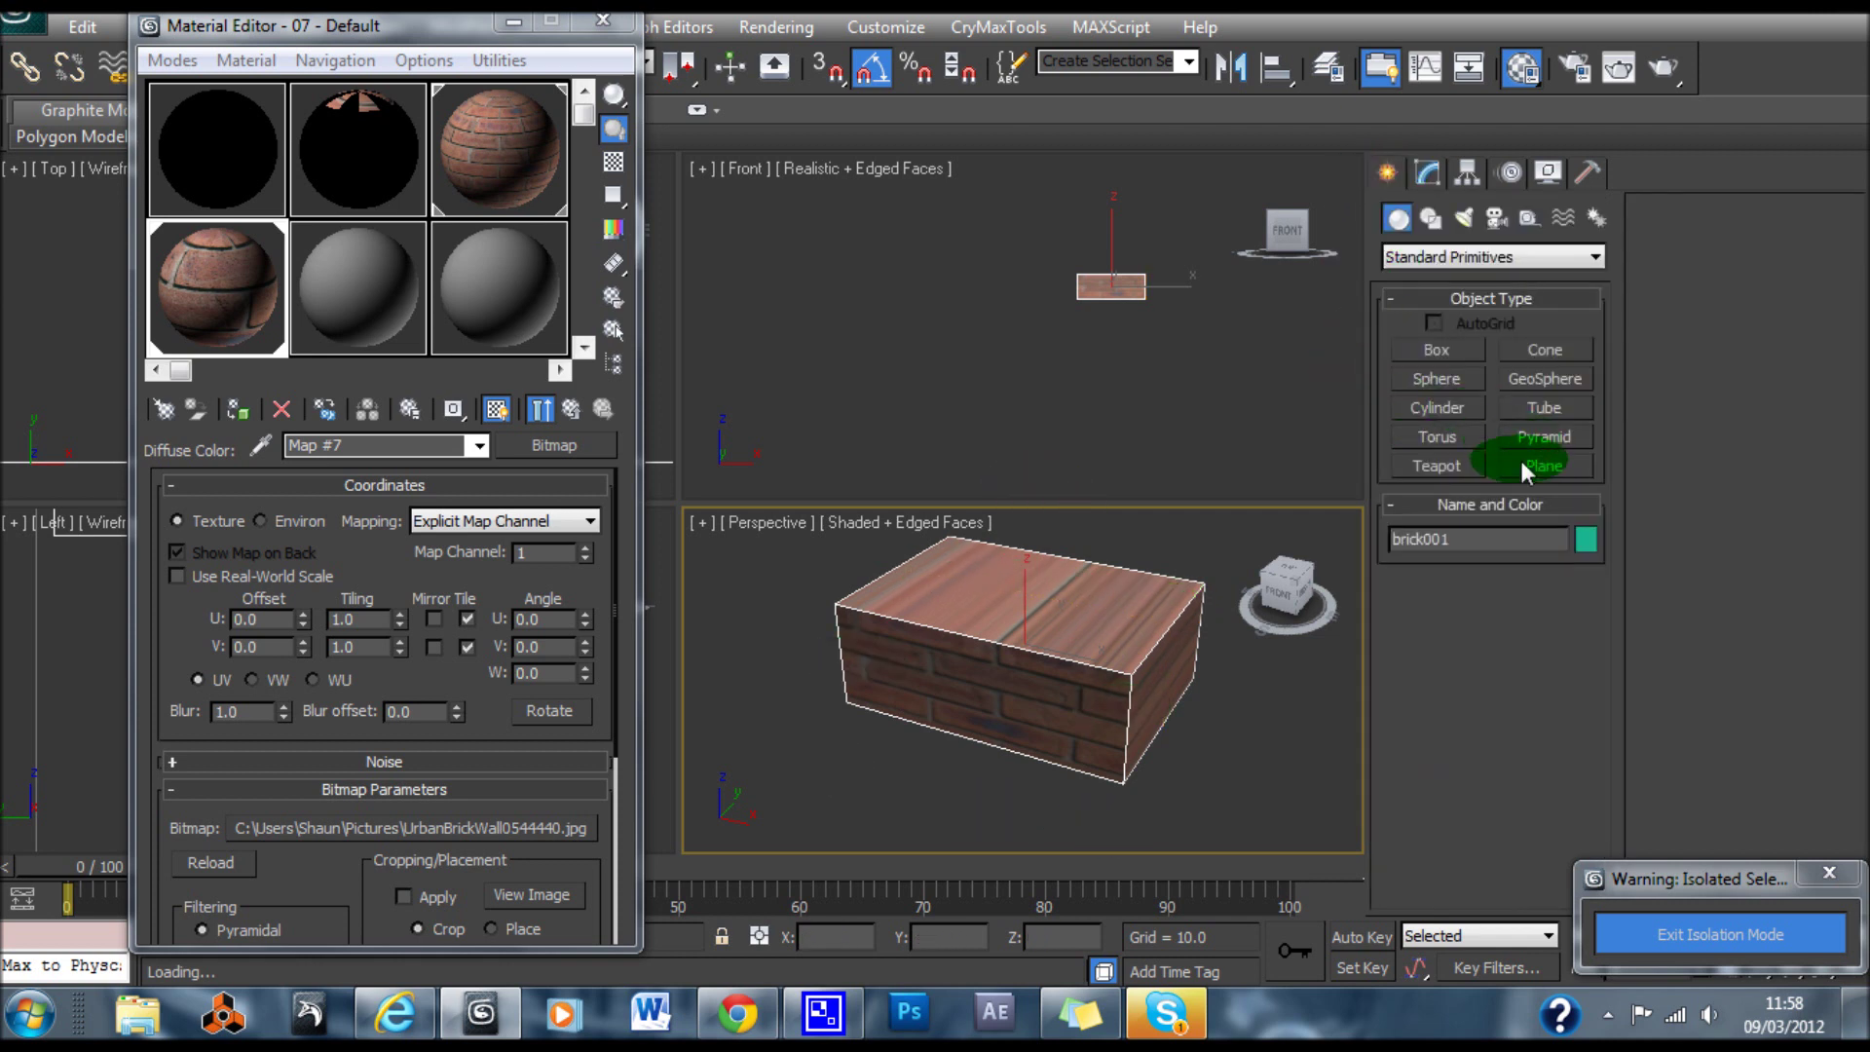
pyautogui.click(1414, 171)
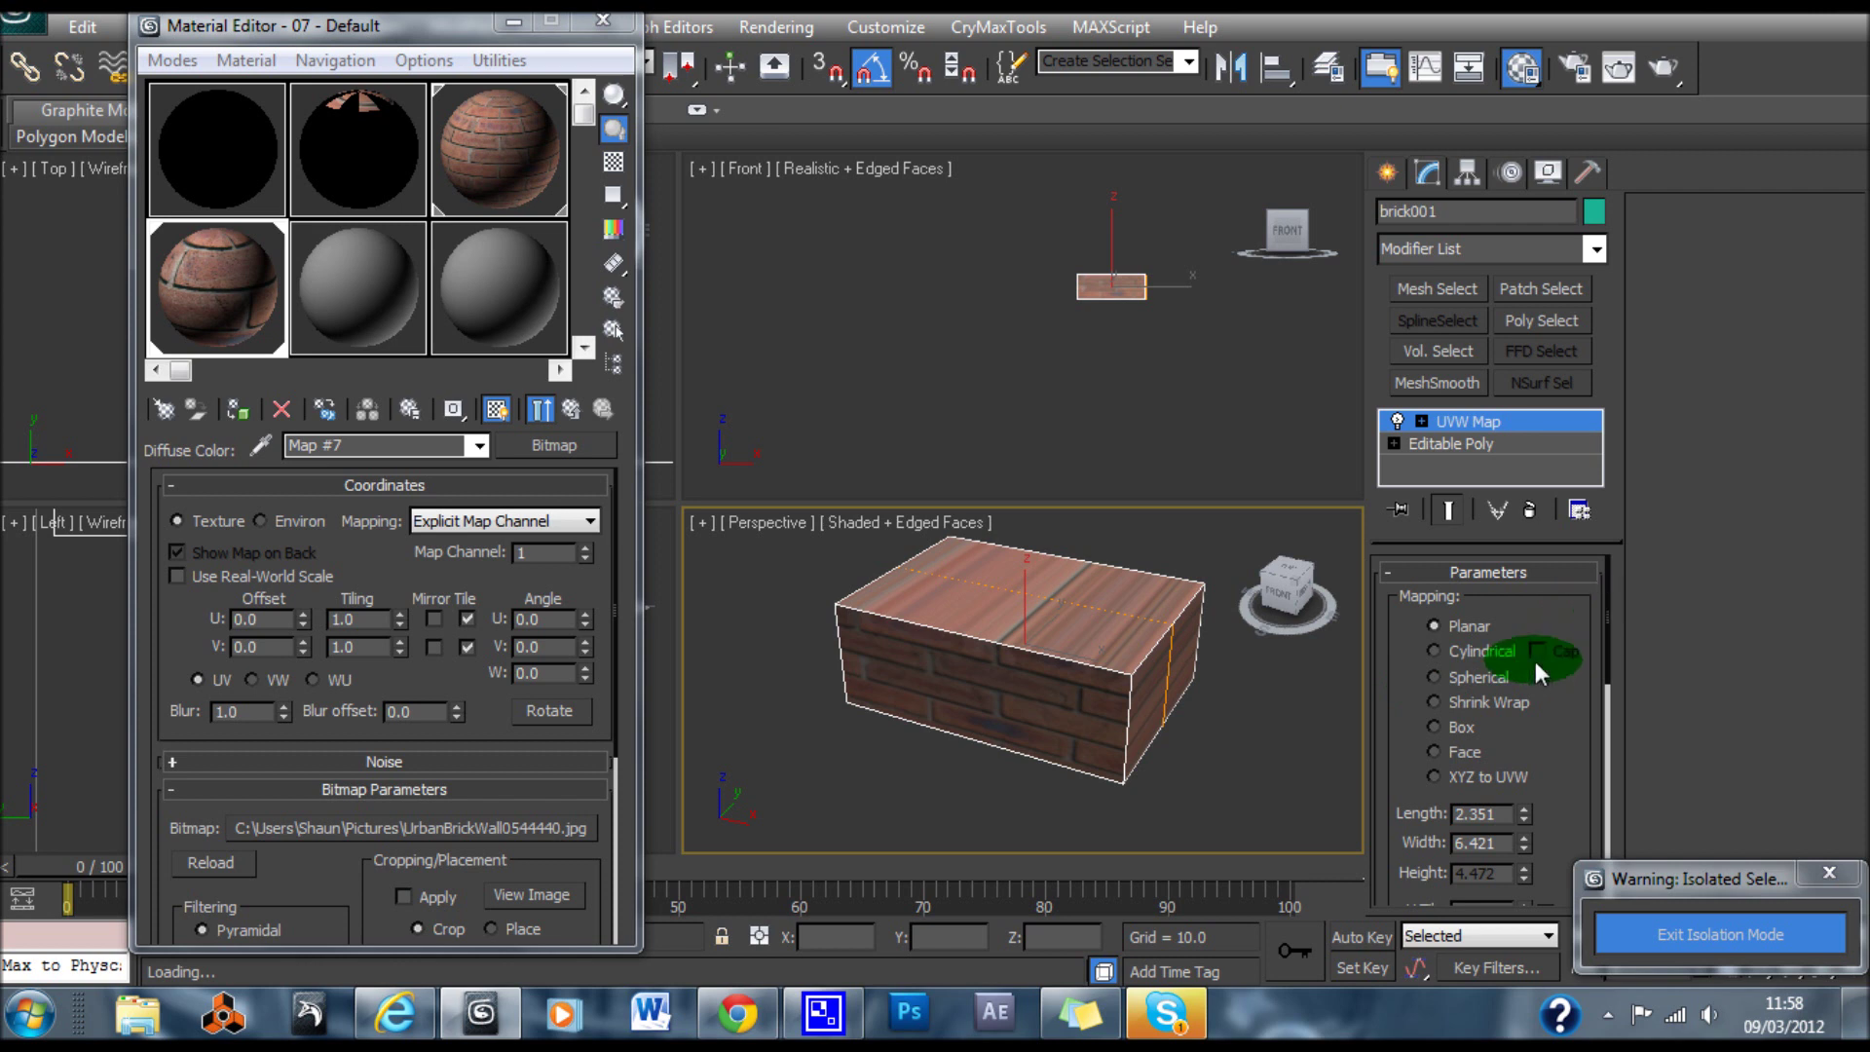
# Set the UVW Map modifier to Box mapping and fit it to the brick
pyautogui.click(1437, 728)
pyautogui.keyDown('alt'); pyautogui.moveTo(1221, 697); pyautogui.dragTo(1573, 696, button='middle'); pyautogui.keyUp('alt')
pyautogui.moveTo(1606, 648); pyautogui.dragTo(1561, 810)
pyautogui.click(1406, 768)
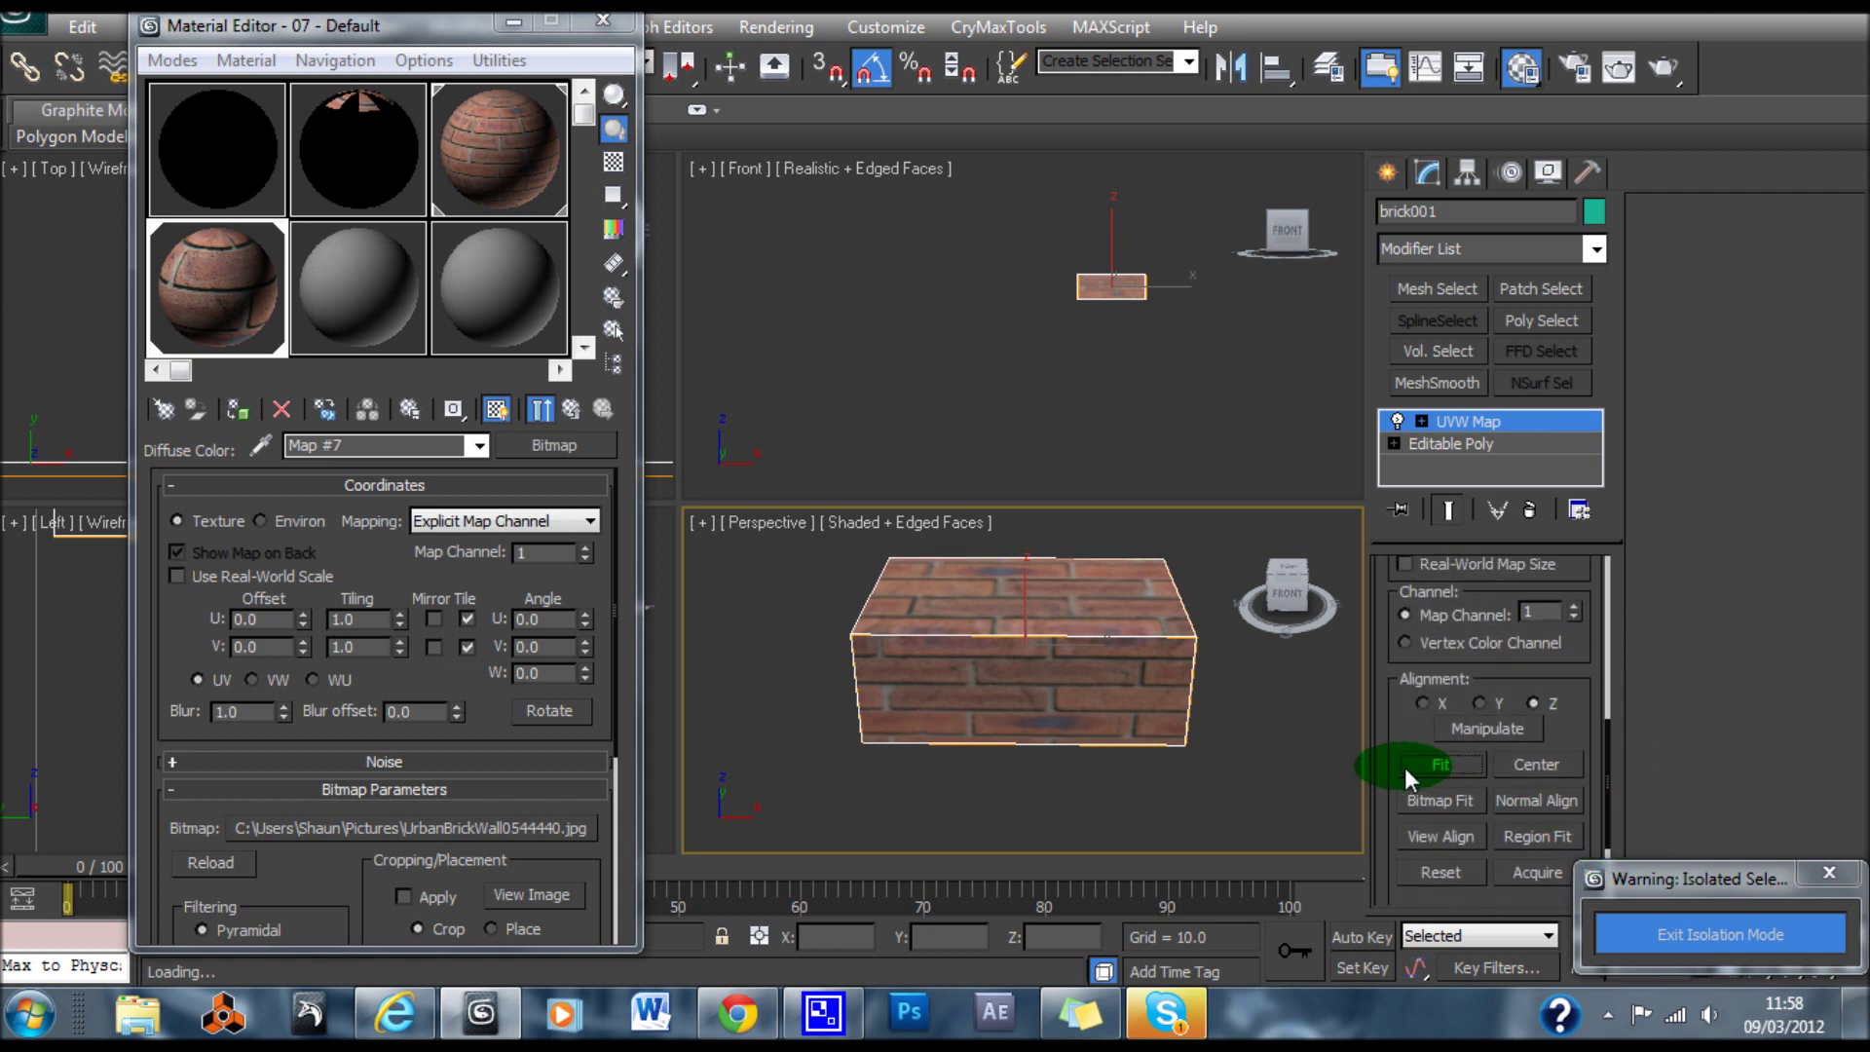
pyautogui.moveTo(1272, 745)
pyautogui.keyDown('alt'); pyautogui.mouseDown(button='middle')
pyautogui.moveTo(1171, 776)
pyautogui.moveTo(1120, 714)
pyautogui.moveTo(957, 651)
pyautogui.moveTo(1076, 736)
pyautogui.moveTo(1136, 571)
pyautogui.moveTo(1139, 729)
pyautogui.moveTo(1323, 796)
pyautogui.moveTo(1052, 737)
pyautogui.moveTo(1232, 718)
pyautogui.mouseUp(button='middle'); pyautogui.keyUp('alt')
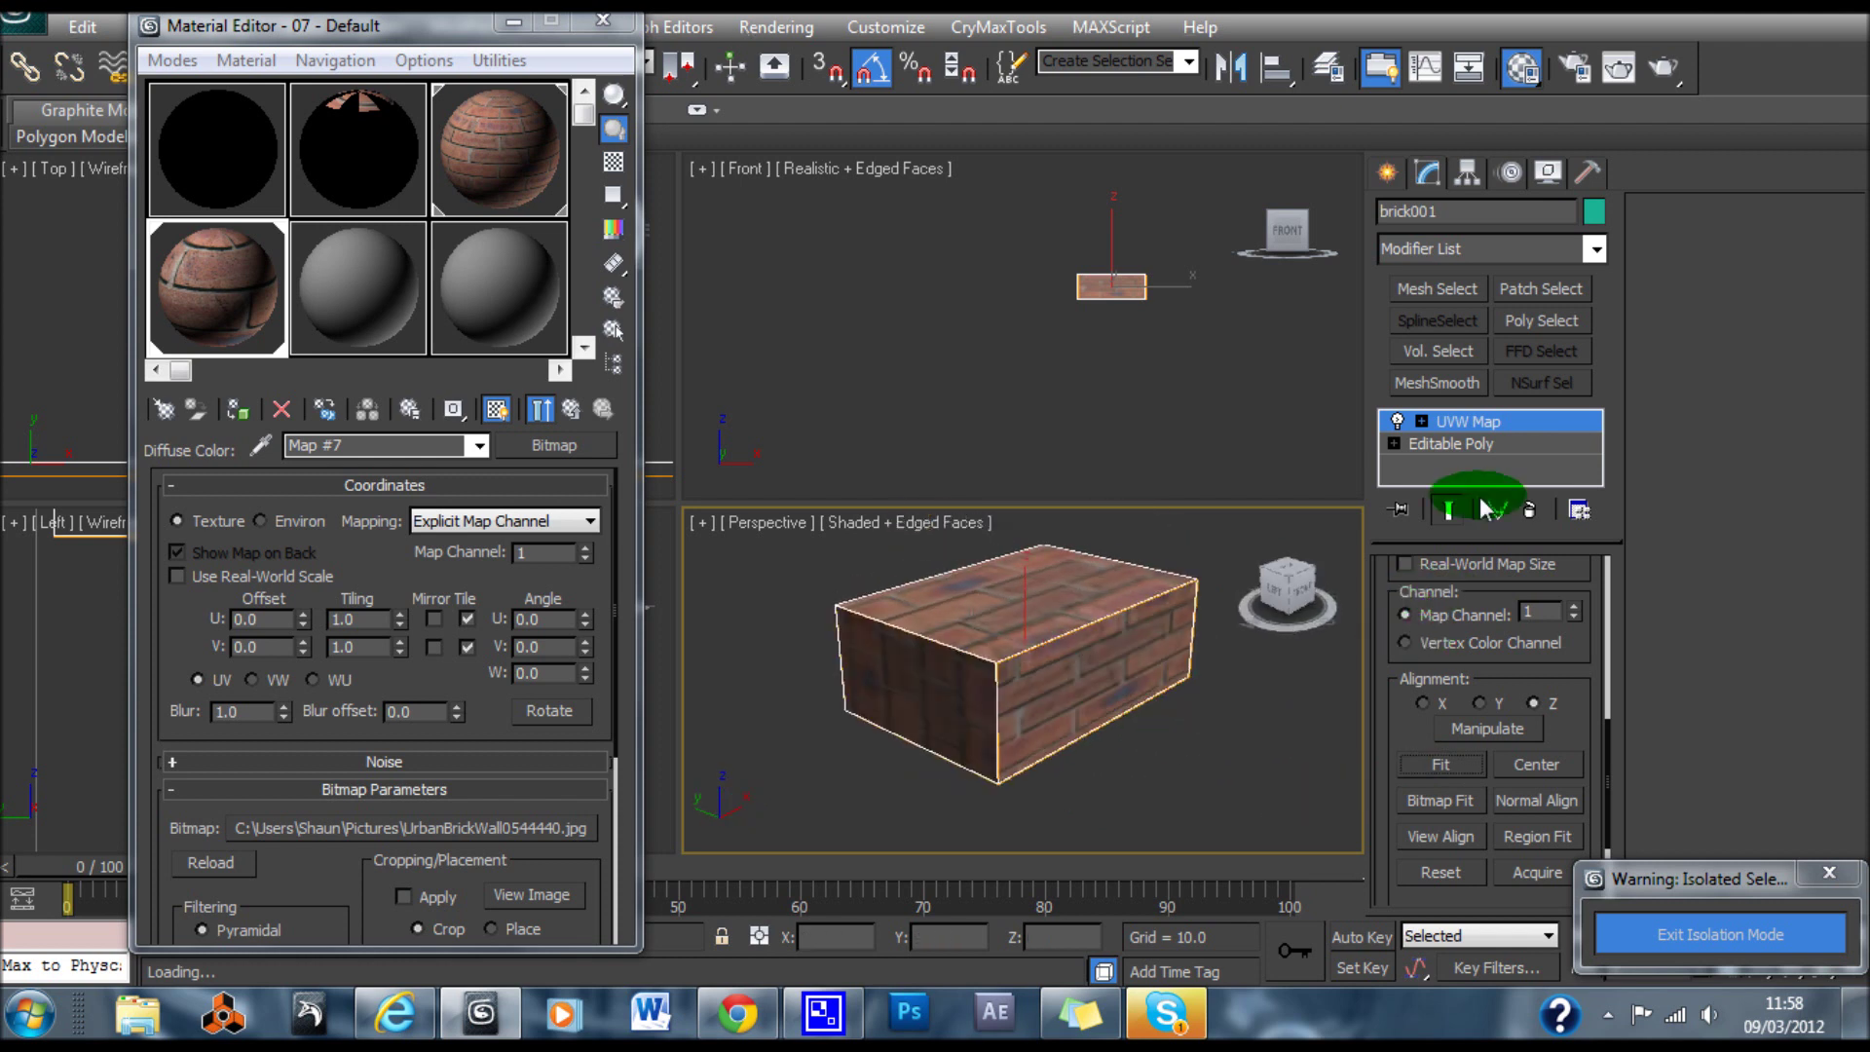
# Delete the UVW Map modifier from the brick and add an Unwrap UVW modifier in its place
pyautogui.rightClick(1485, 422)
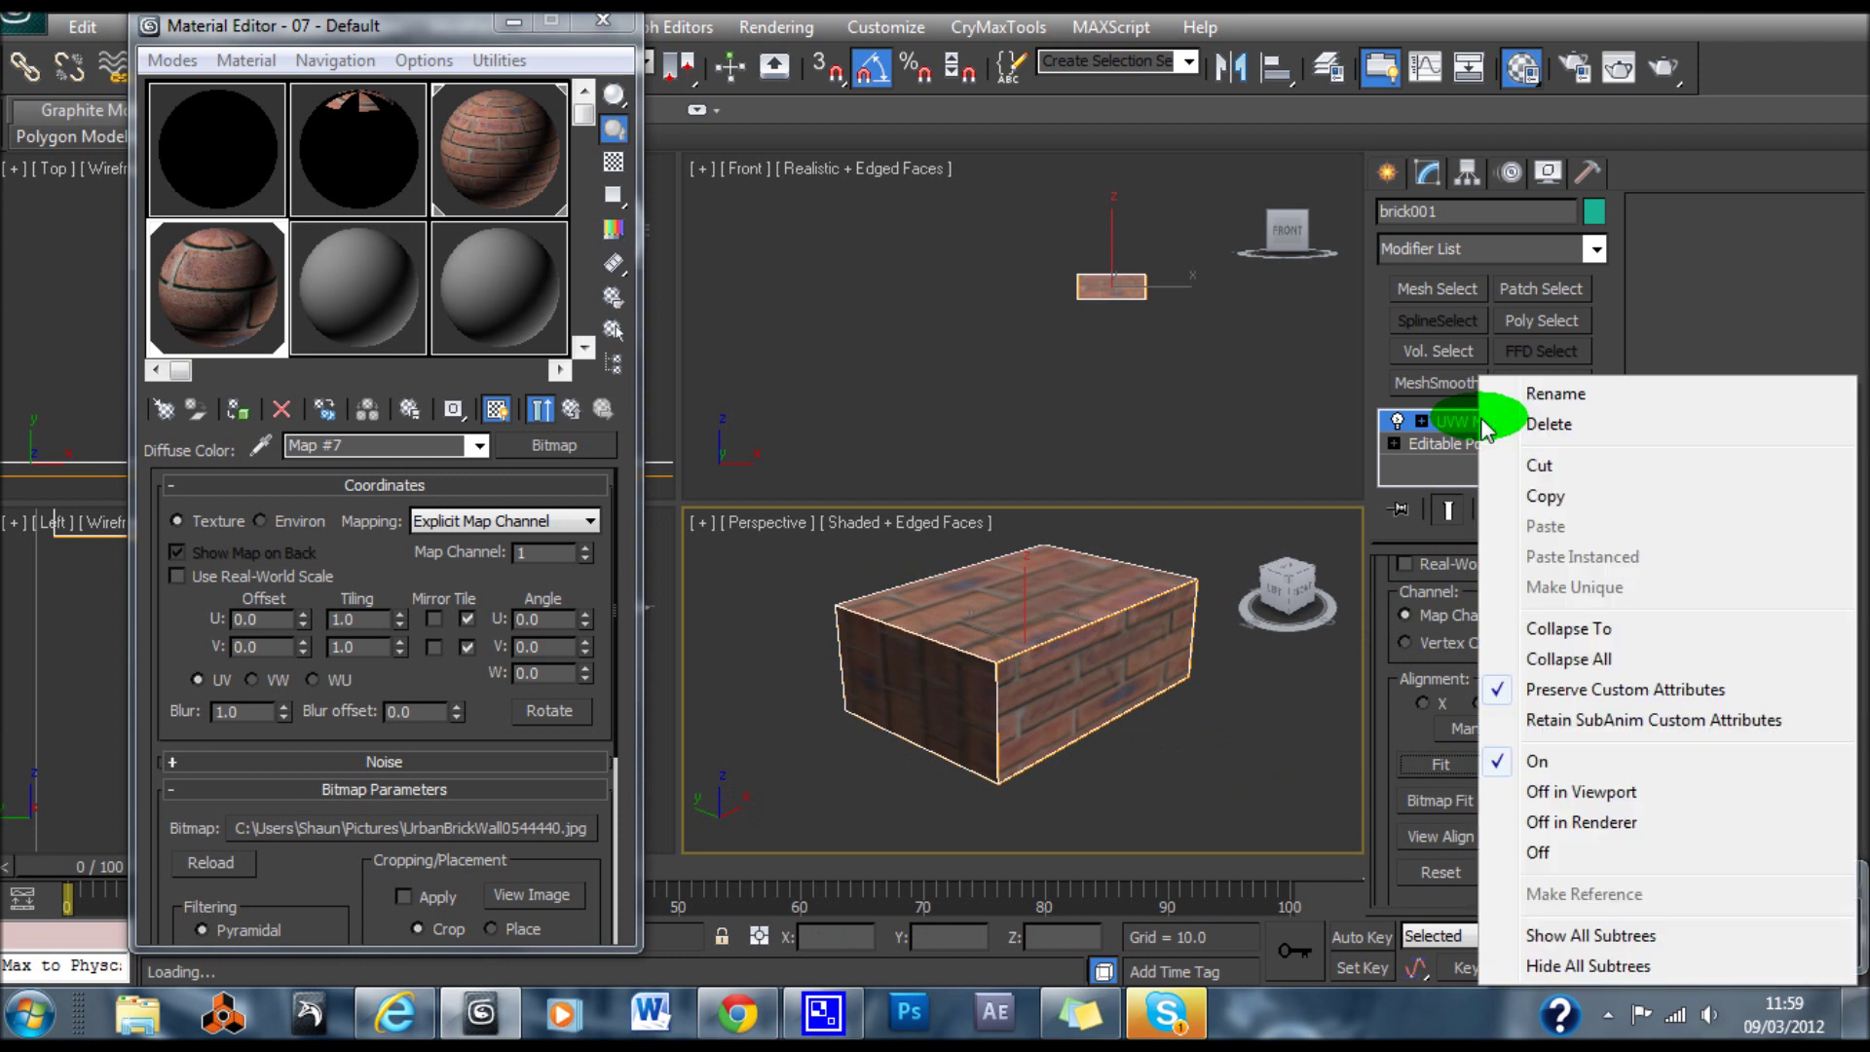
pyautogui.click(1535, 427)
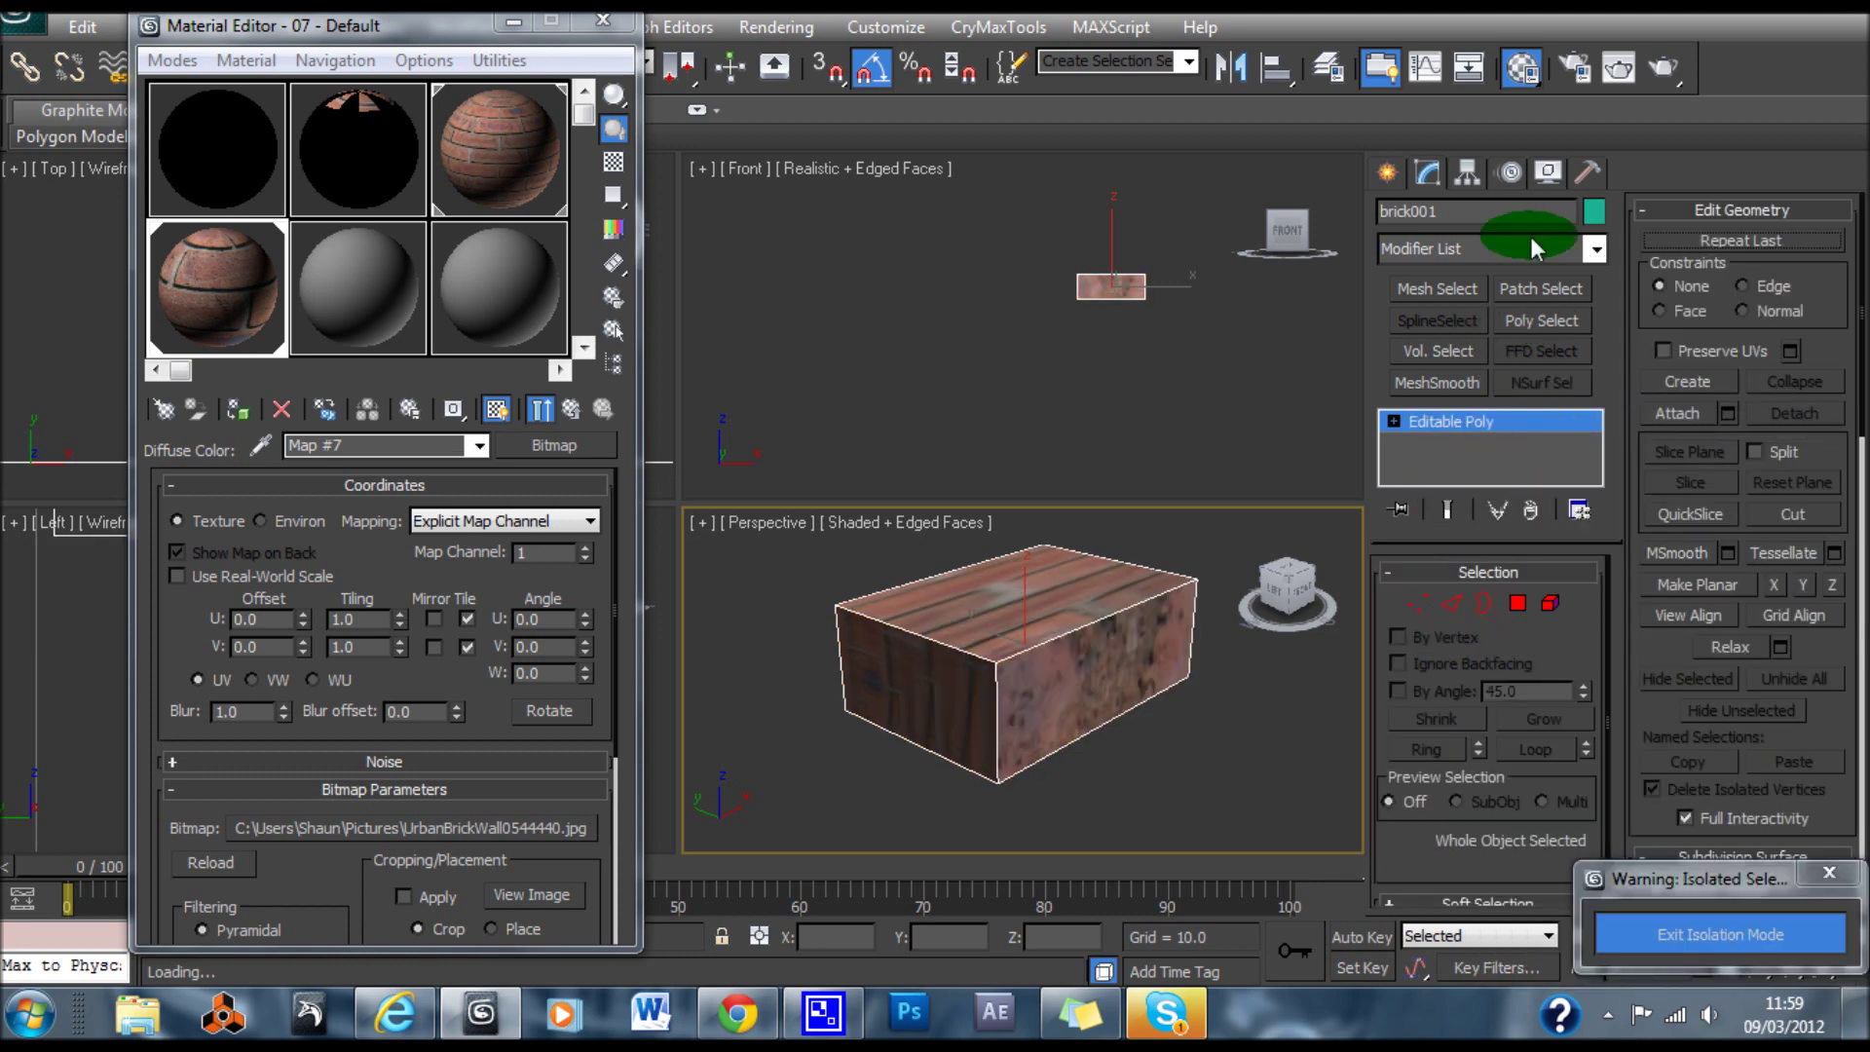
pyautogui.click(1593, 247)
pyautogui.moveTo(1597, 288); pyautogui.dragTo(1612, 789)
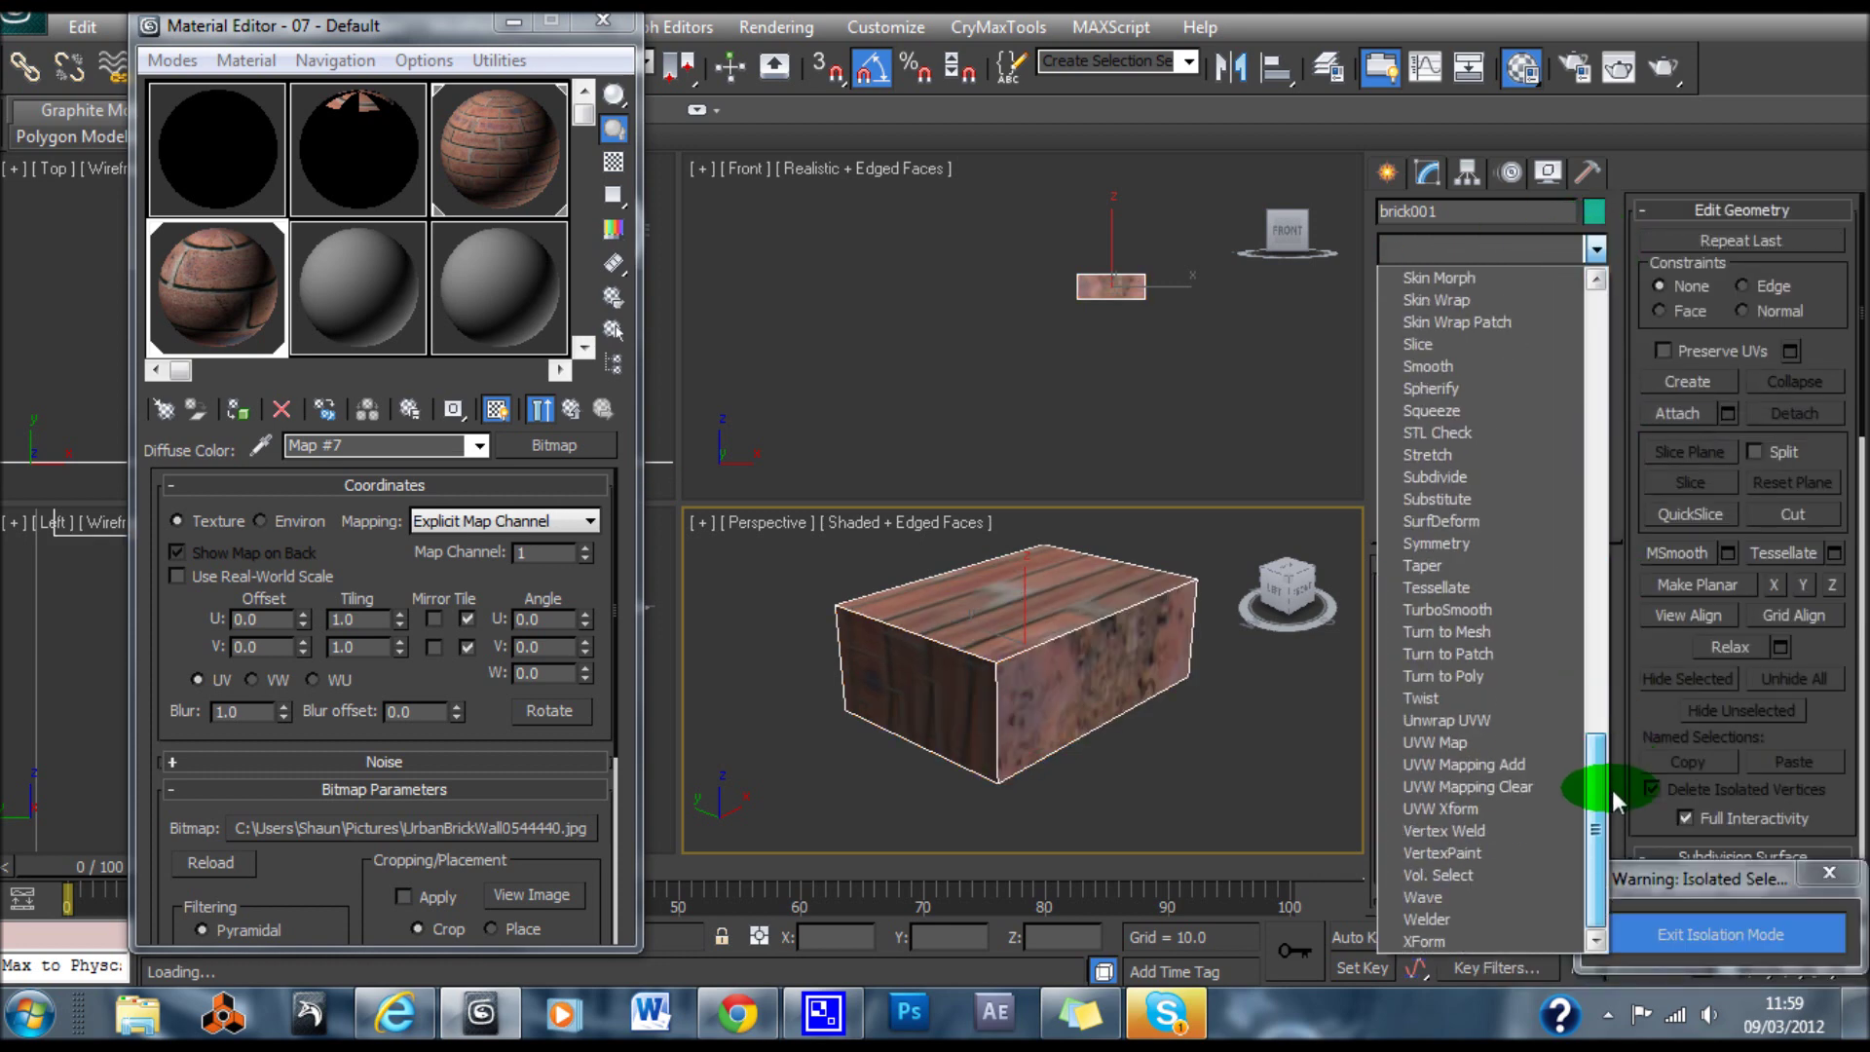
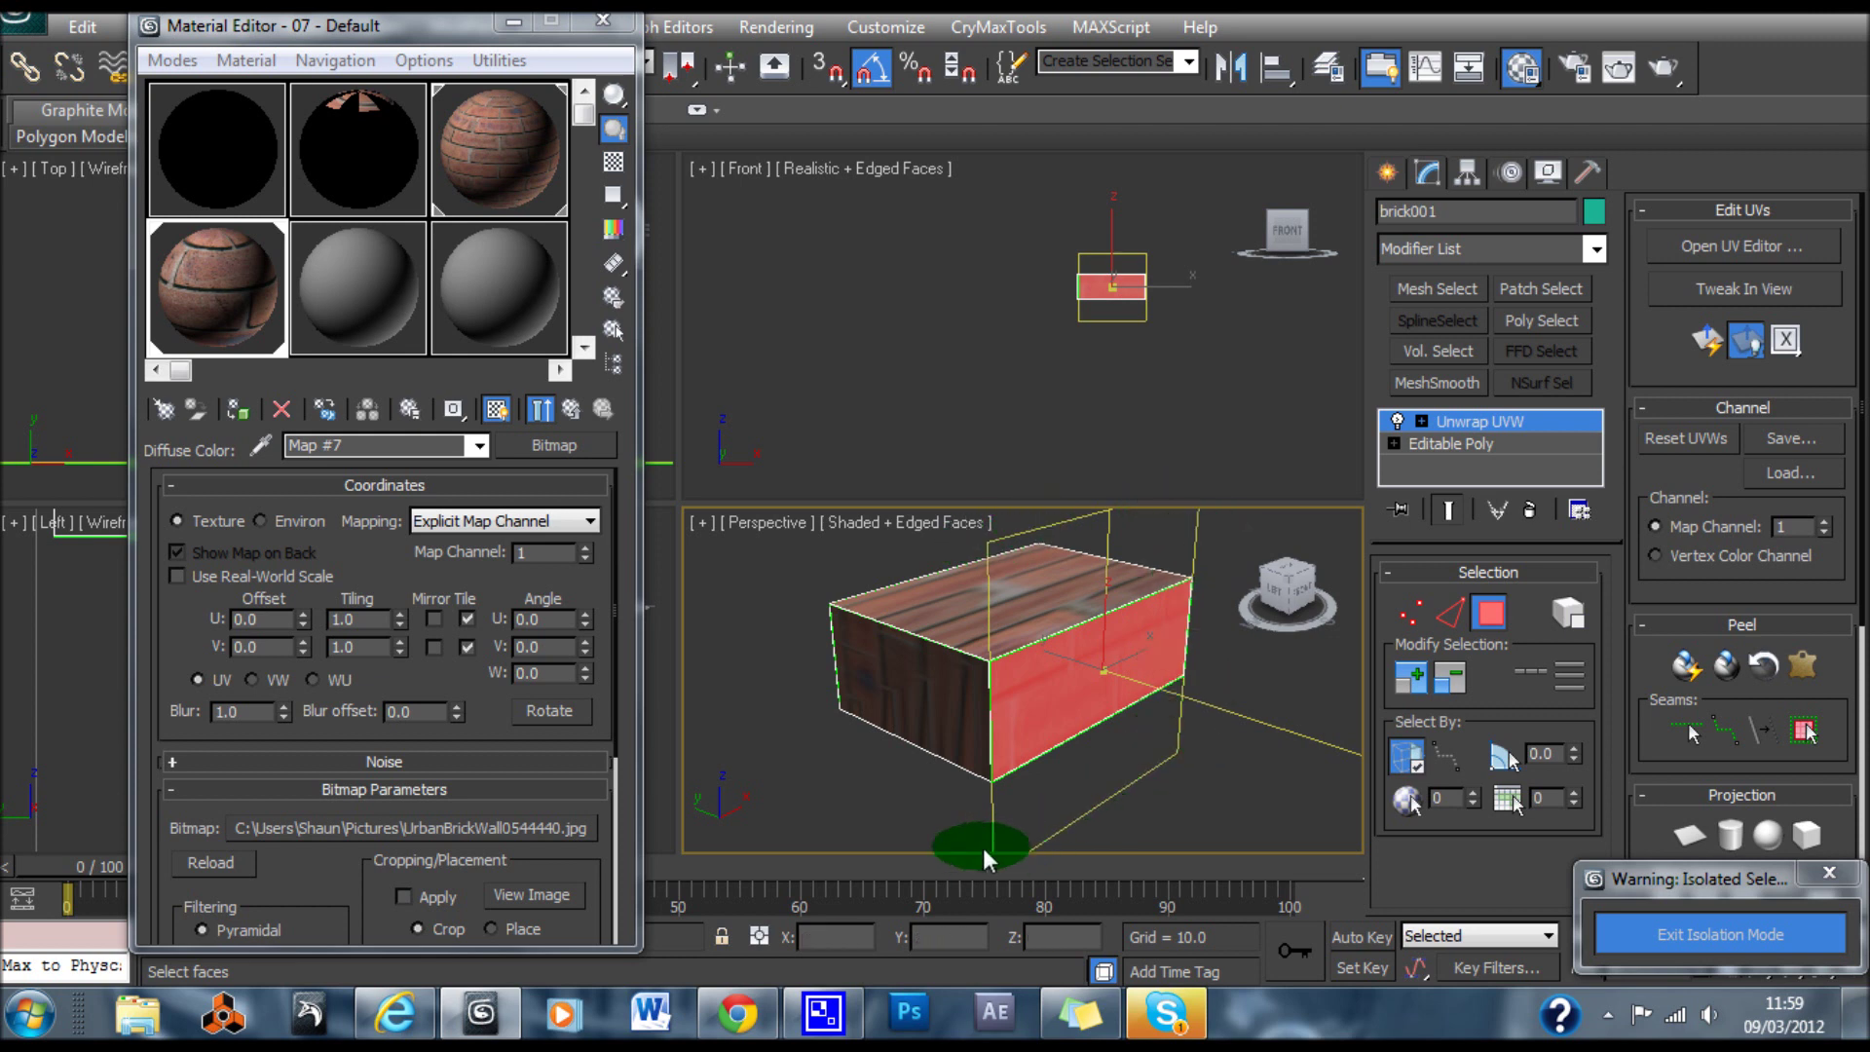
# Apply Quick Planar Map separately to the brick's top, front and left end faces
pyautogui.scroll(-3, 1149, 643)
pyautogui.scroll(3, 1083, 629)
pyautogui.click(996, 626)
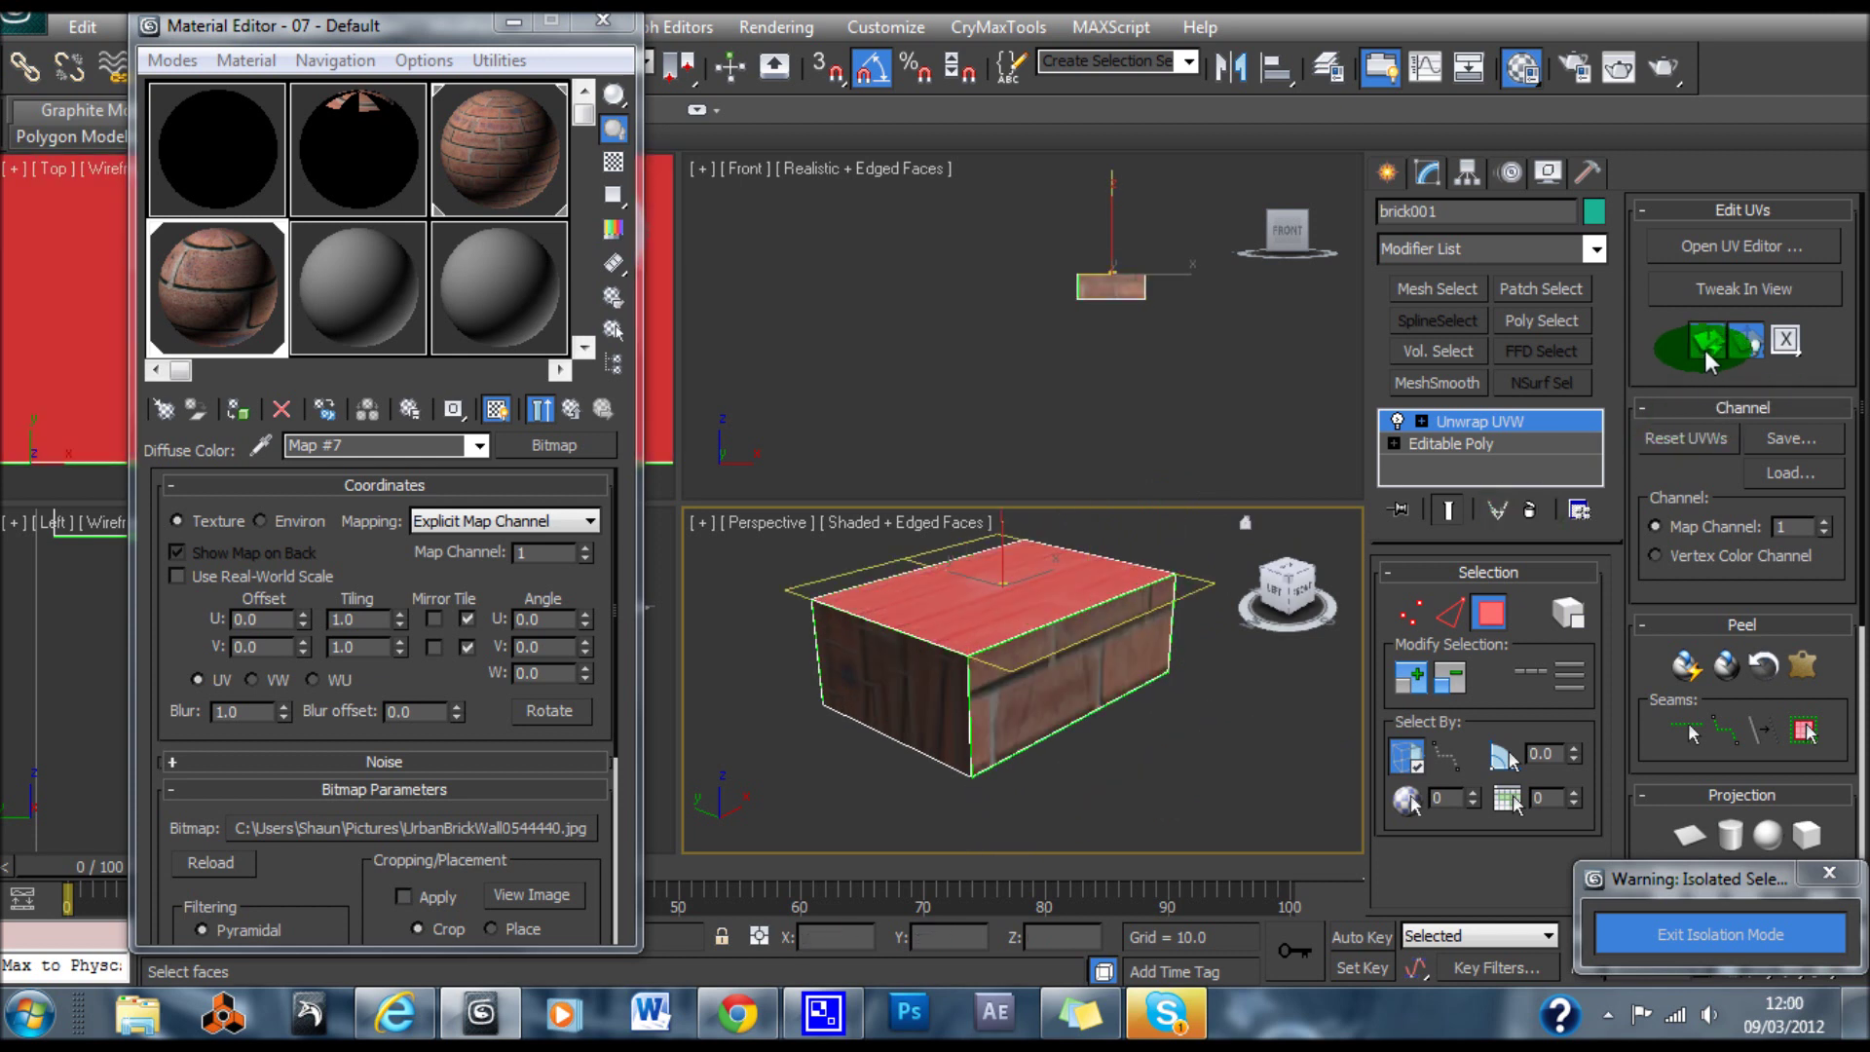
pyautogui.click(1116, 664)
pyautogui.click(939, 699)
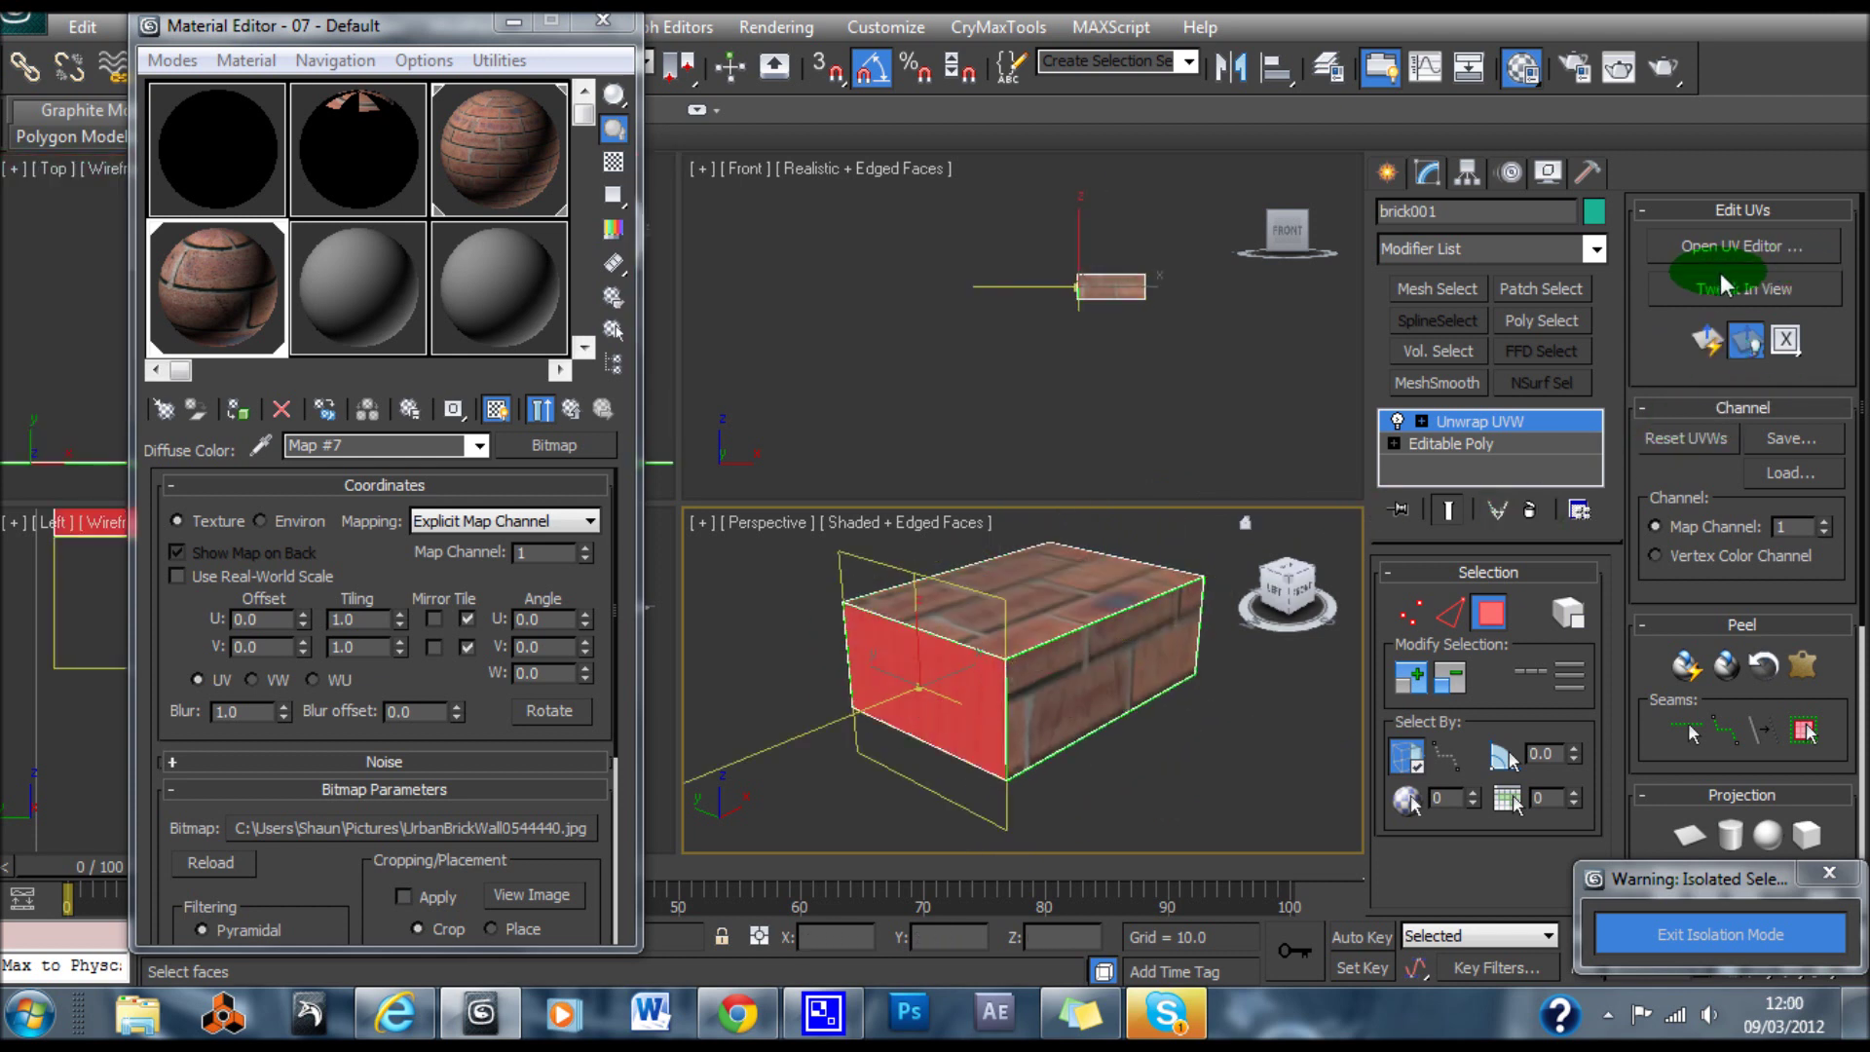
pyautogui.click(1700, 346)
# Apply Quick Planar Map separately to the brick's bottom, right end and back faces
pyautogui.moveTo(1042, 651)
pyautogui.keyDown('alt'); pyautogui.mouseDown(button='middle')
pyautogui.moveTo(1107, 558)
pyautogui.moveTo(1037, 594)
pyautogui.moveTo(956, 739)
pyautogui.moveTo(1038, 584)
pyautogui.moveTo(1037, 417)
pyautogui.moveTo(1176, 600)
pyautogui.moveTo(1044, 530)
pyautogui.moveTo(1058, 680)
pyautogui.mouseUp(button='middle'); pyautogui.keyUp('alt')
pyautogui.click(1058, 680)
pyautogui.click(1700, 346)
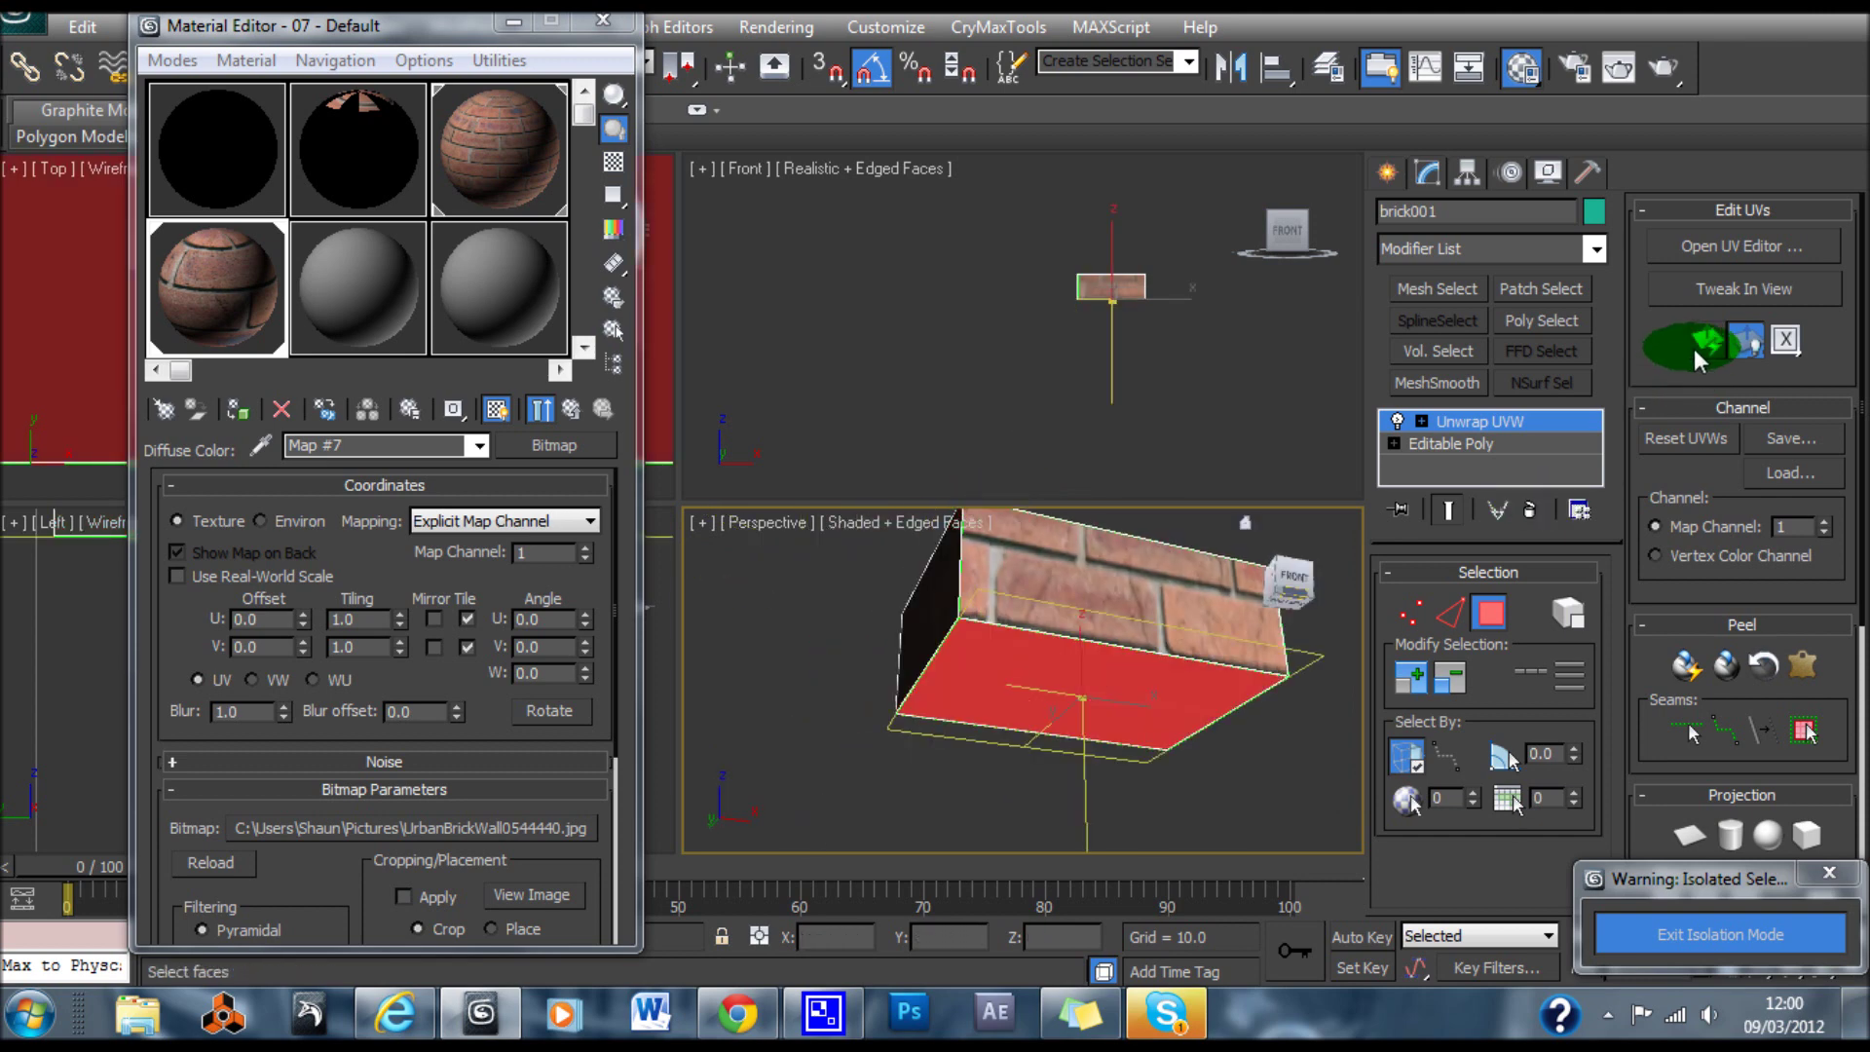
pyautogui.keyDown('alt'); pyautogui.moveTo(1195, 688); pyautogui.dragTo(1143, 658, button='middle'); pyautogui.keyUp('alt')
pyautogui.click(1142, 658)
pyautogui.click(1707, 339)
pyautogui.keyDown('alt'); pyautogui.moveTo(1190, 660); pyautogui.dragTo(1052, 657, button='middle'); pyautogui.keyUp('alt')
pyautogui.click(1052, 657)
pyautogui.click(1707, 339)
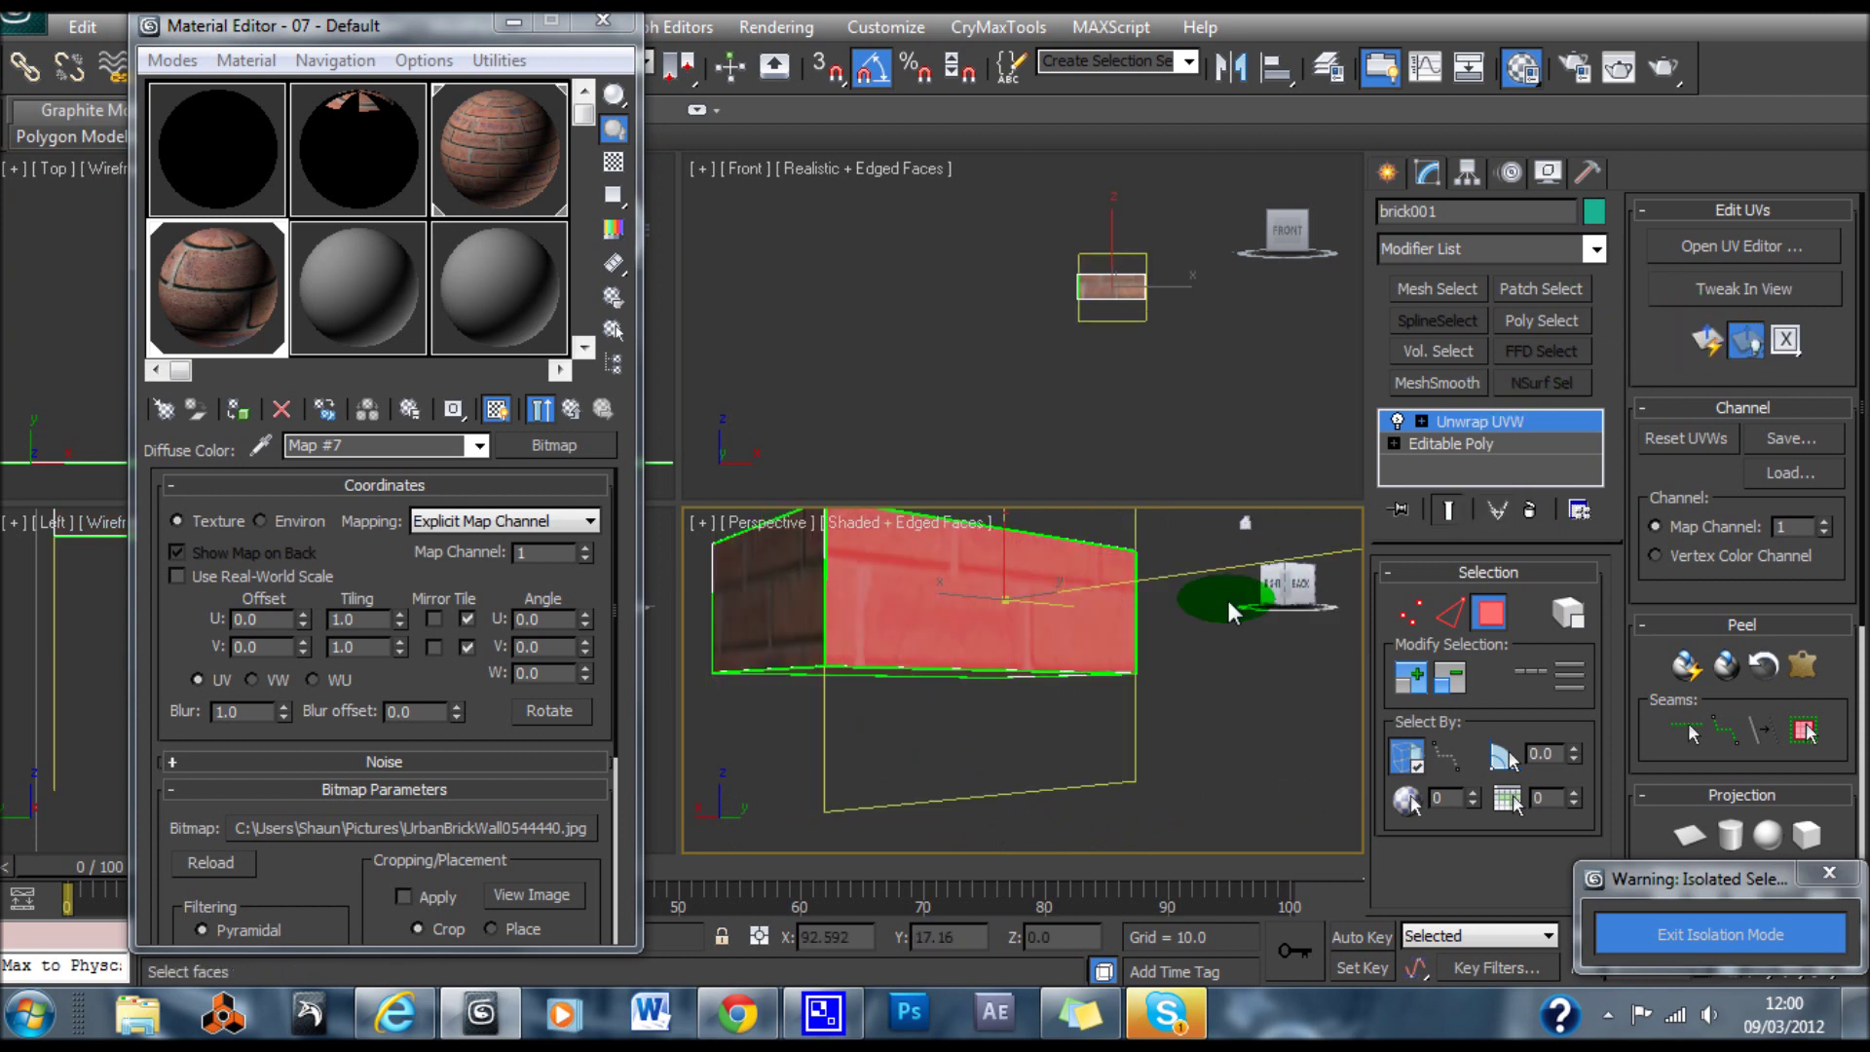
# Apply a planar projection to the brick's right end face, leave projection mode and select the front face
pyautogui.moveTo(1085, 653)
pyautogui.keyDown('alt'); pyautogui.mouseDown(button='middle')
pyautogui.moveTo(1036, 481)
pyautogui.moveTo(881, 680)
pyautogui.moveTo(1084, 675)
pyautogui.moveTo(967, 650)
pyautogui.moveTo(1048, 758)
pyautogui.moveTo(844, 641)
pyautogui.moveTo(1078, 646)
pyautogui.moveTo(1008, 716)
pyautogui.moveTo(1150, 665)
pyautogui.moveTo(1037, 678)
pyautogui.mouseUp(button='middle'); pyautogui.keyUp('alt')
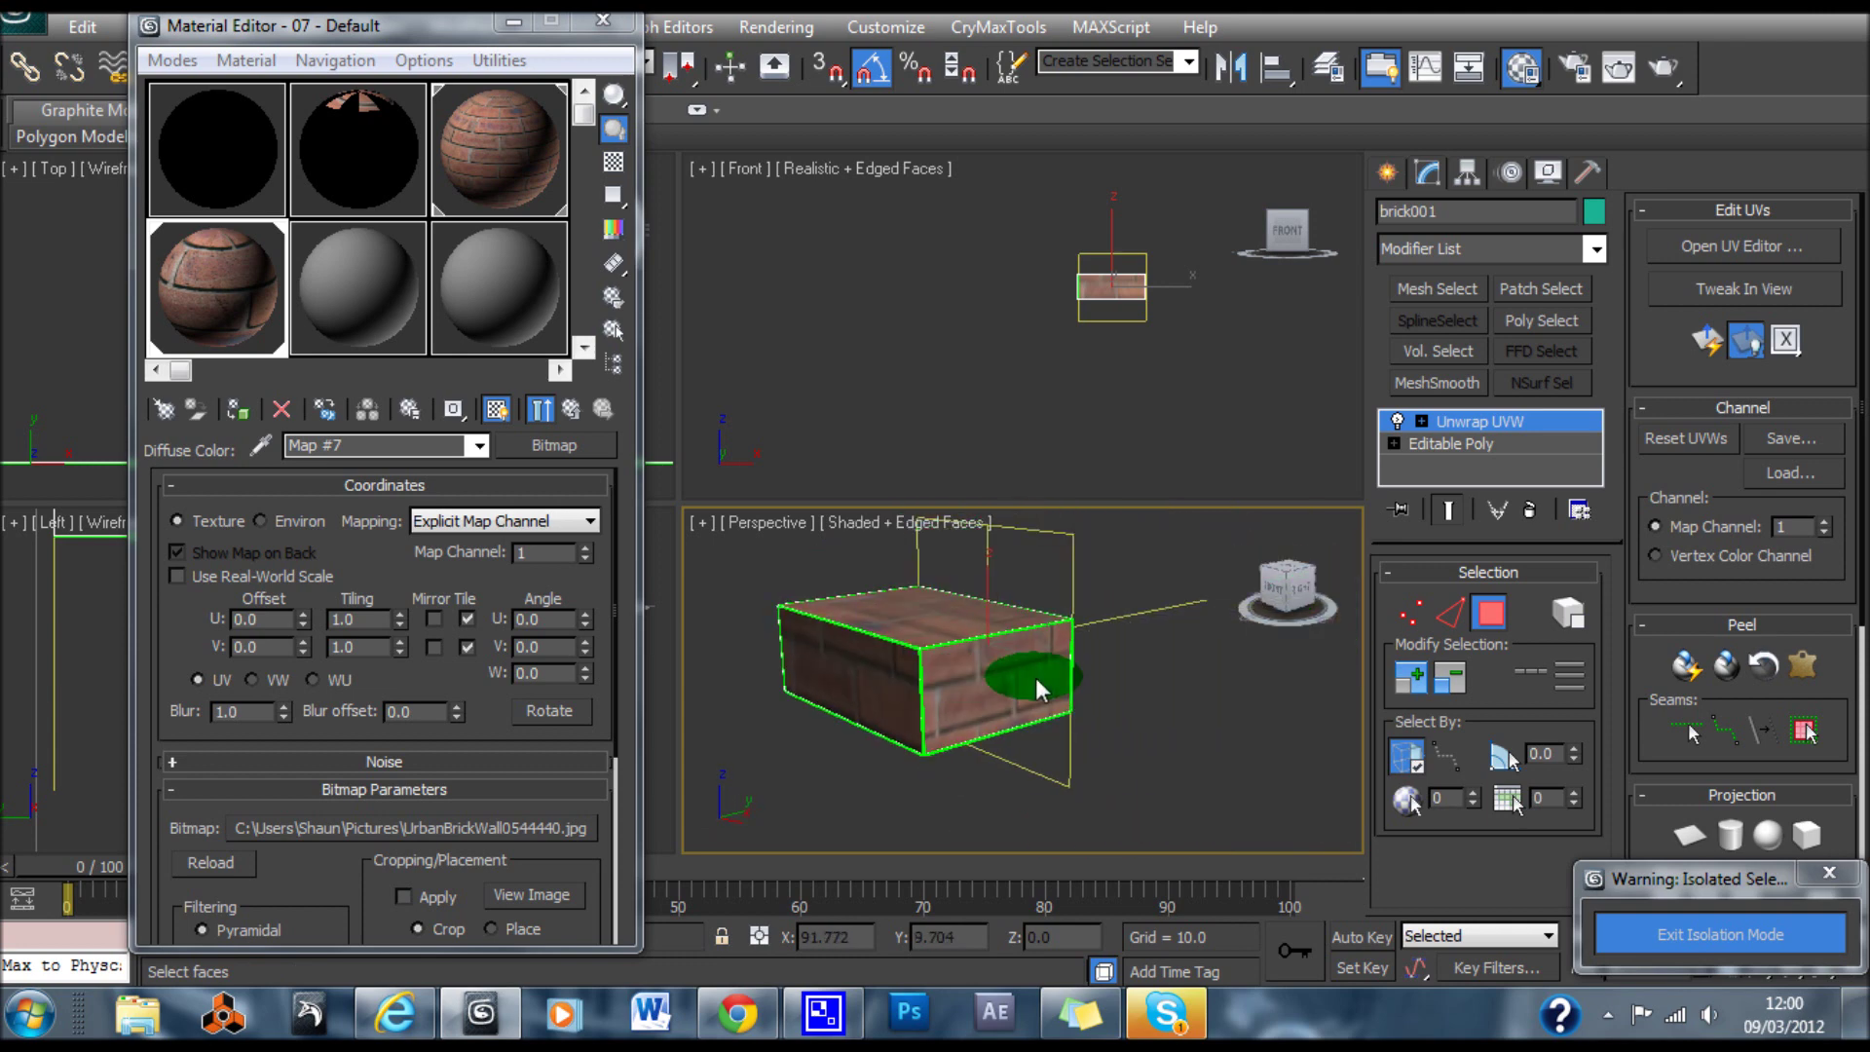
pyautogui.click(1674, 373)
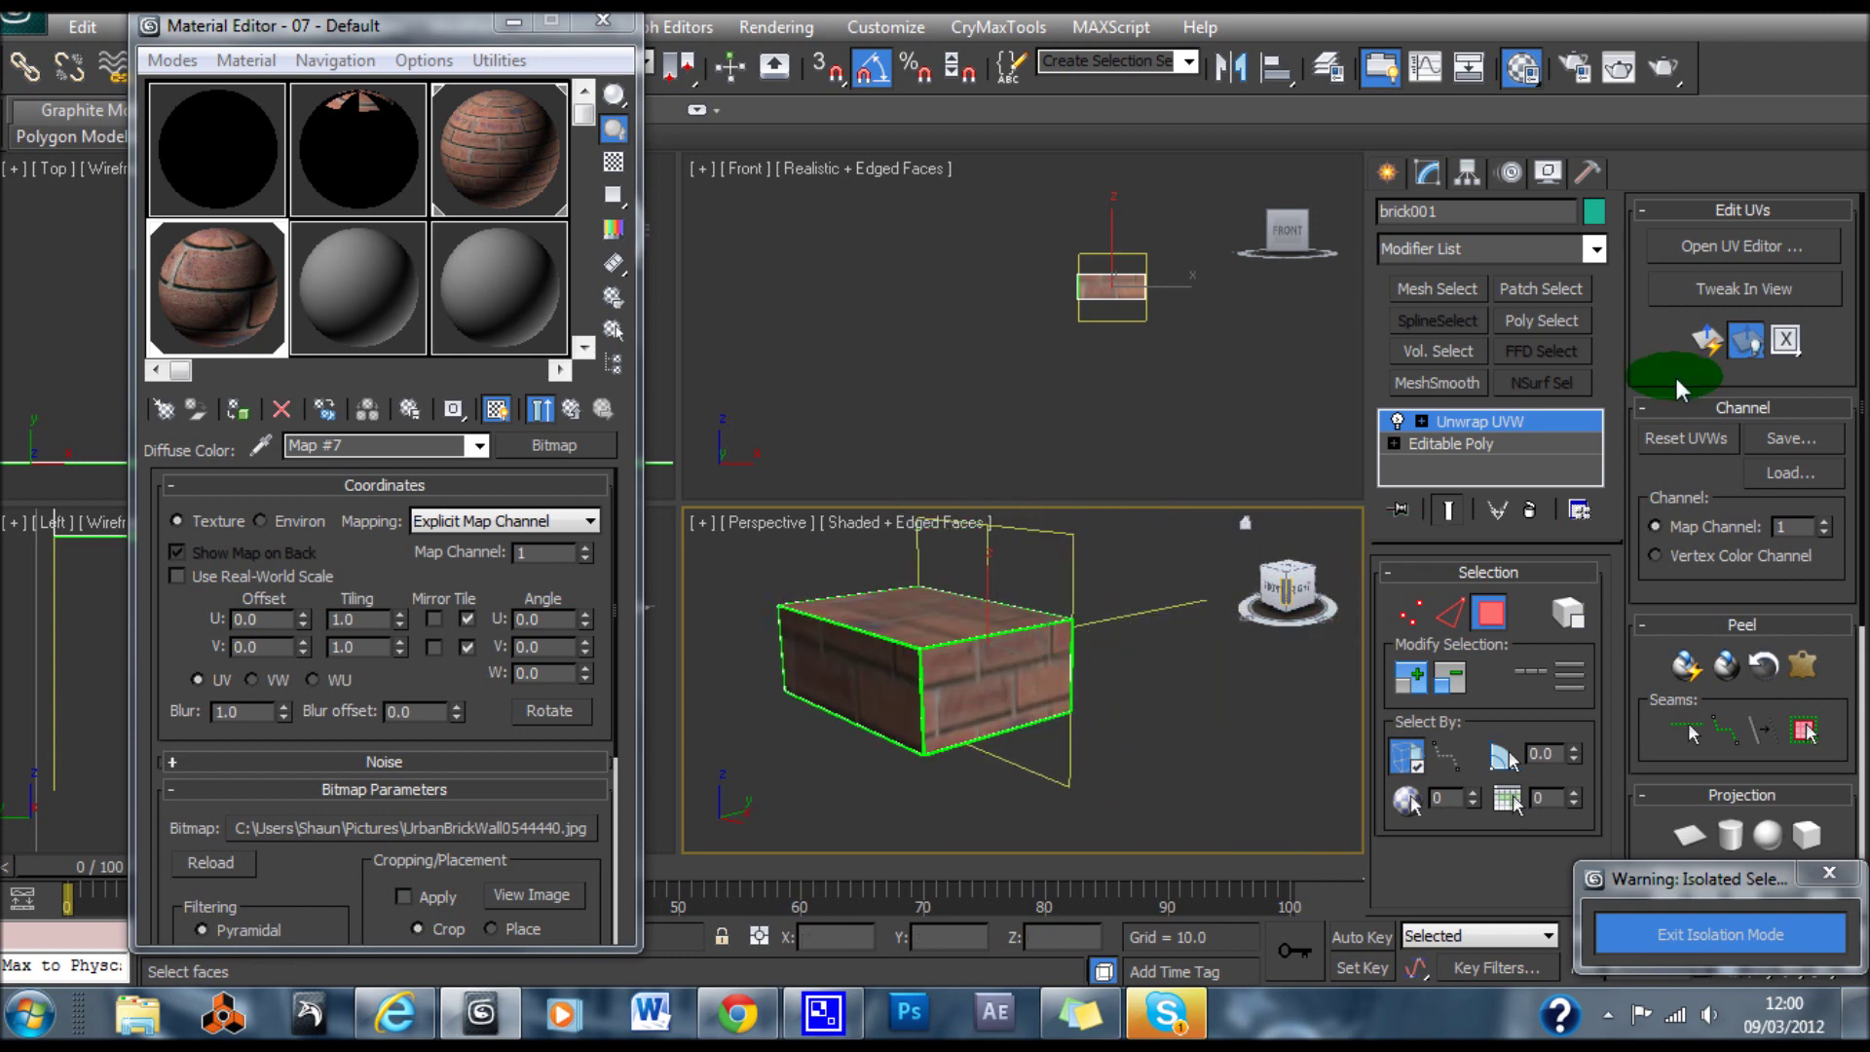
pyautogui.click(947, 678)
pyautogui.keyDown('alt'); pyautogui.moveTo(961, 689); pyautogui.dragTo(1862, 740, button='middle'); pyautogui.keyUp('alt')
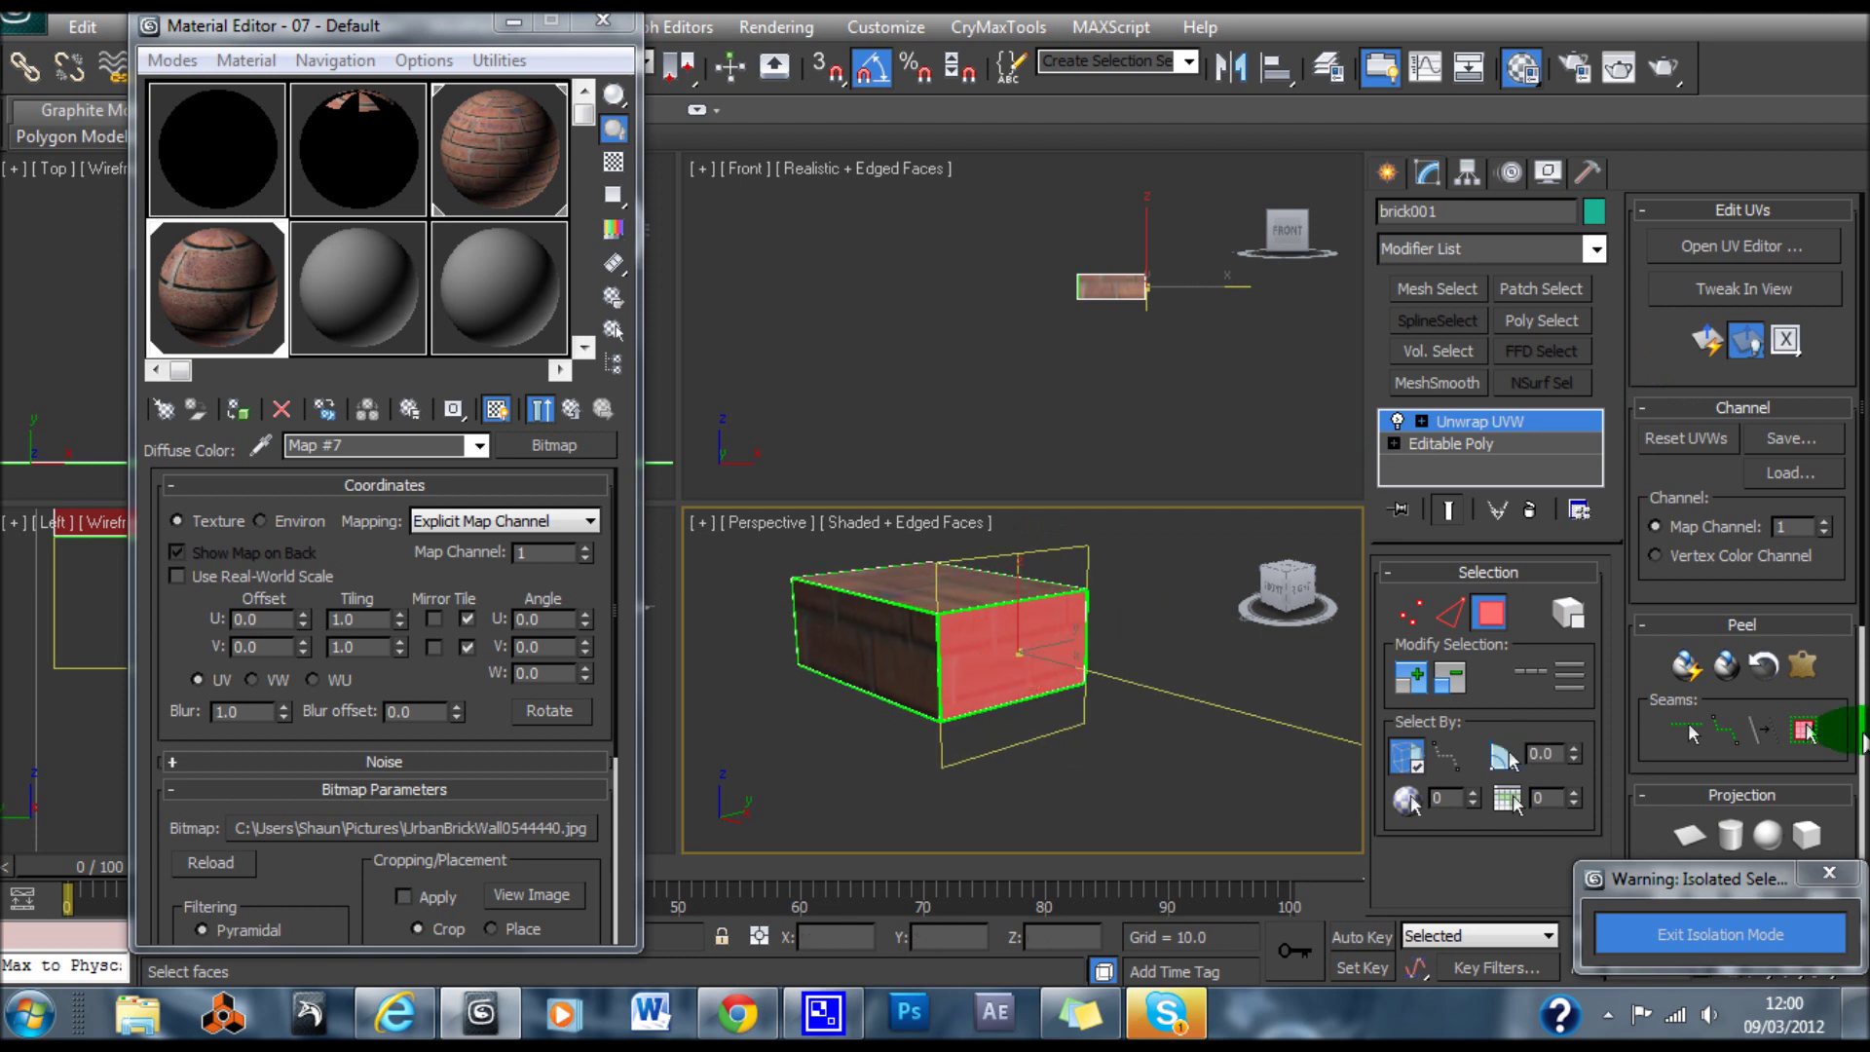
pyautogui.moveTo(1865, 552); pyautogui.dragTo(1863, 624)
pyautogui.click(1691, 721)
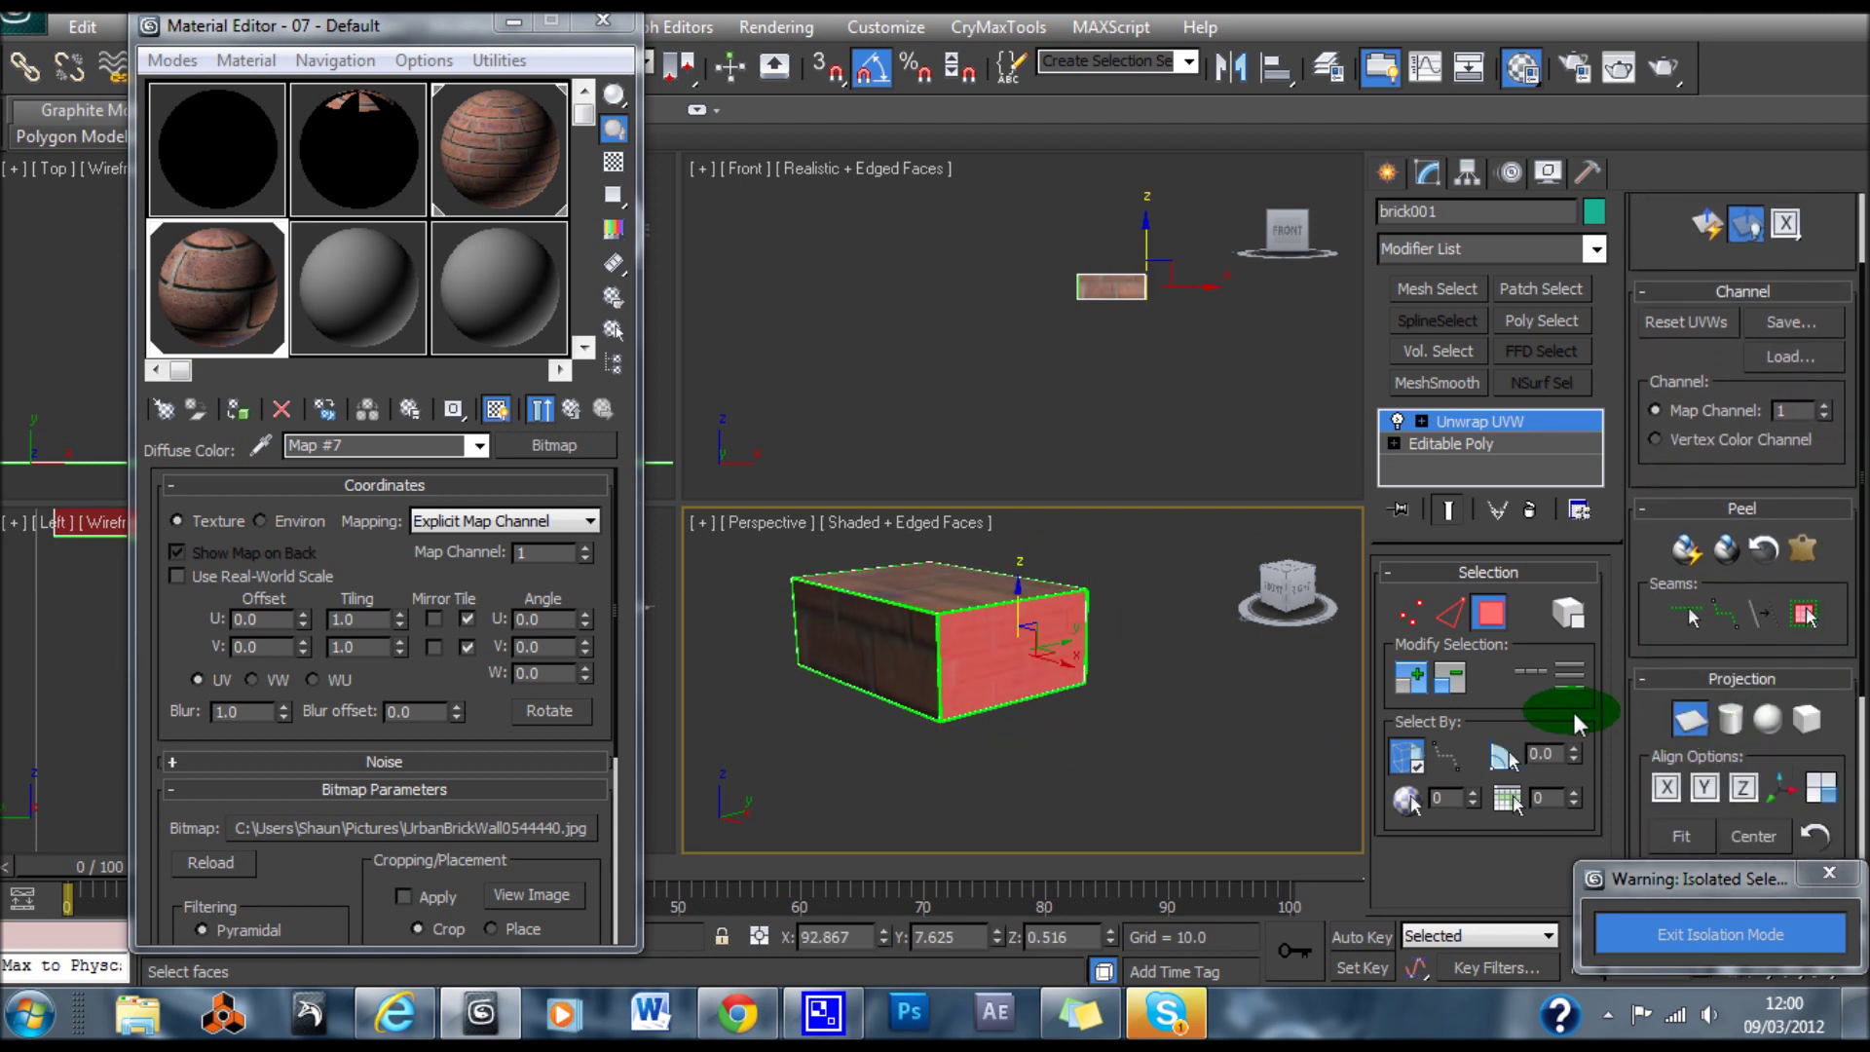
pyautogui.scroll(5, 1072, 647)
pyautogui.scroll(-4, 1073, 647)
pyautogui.keyDown('alt'); pyautogui.moveTo(1073, 647); pyautogui.dragTo(1292, 679, button='middle'); pyautogui.keyUp('alt')
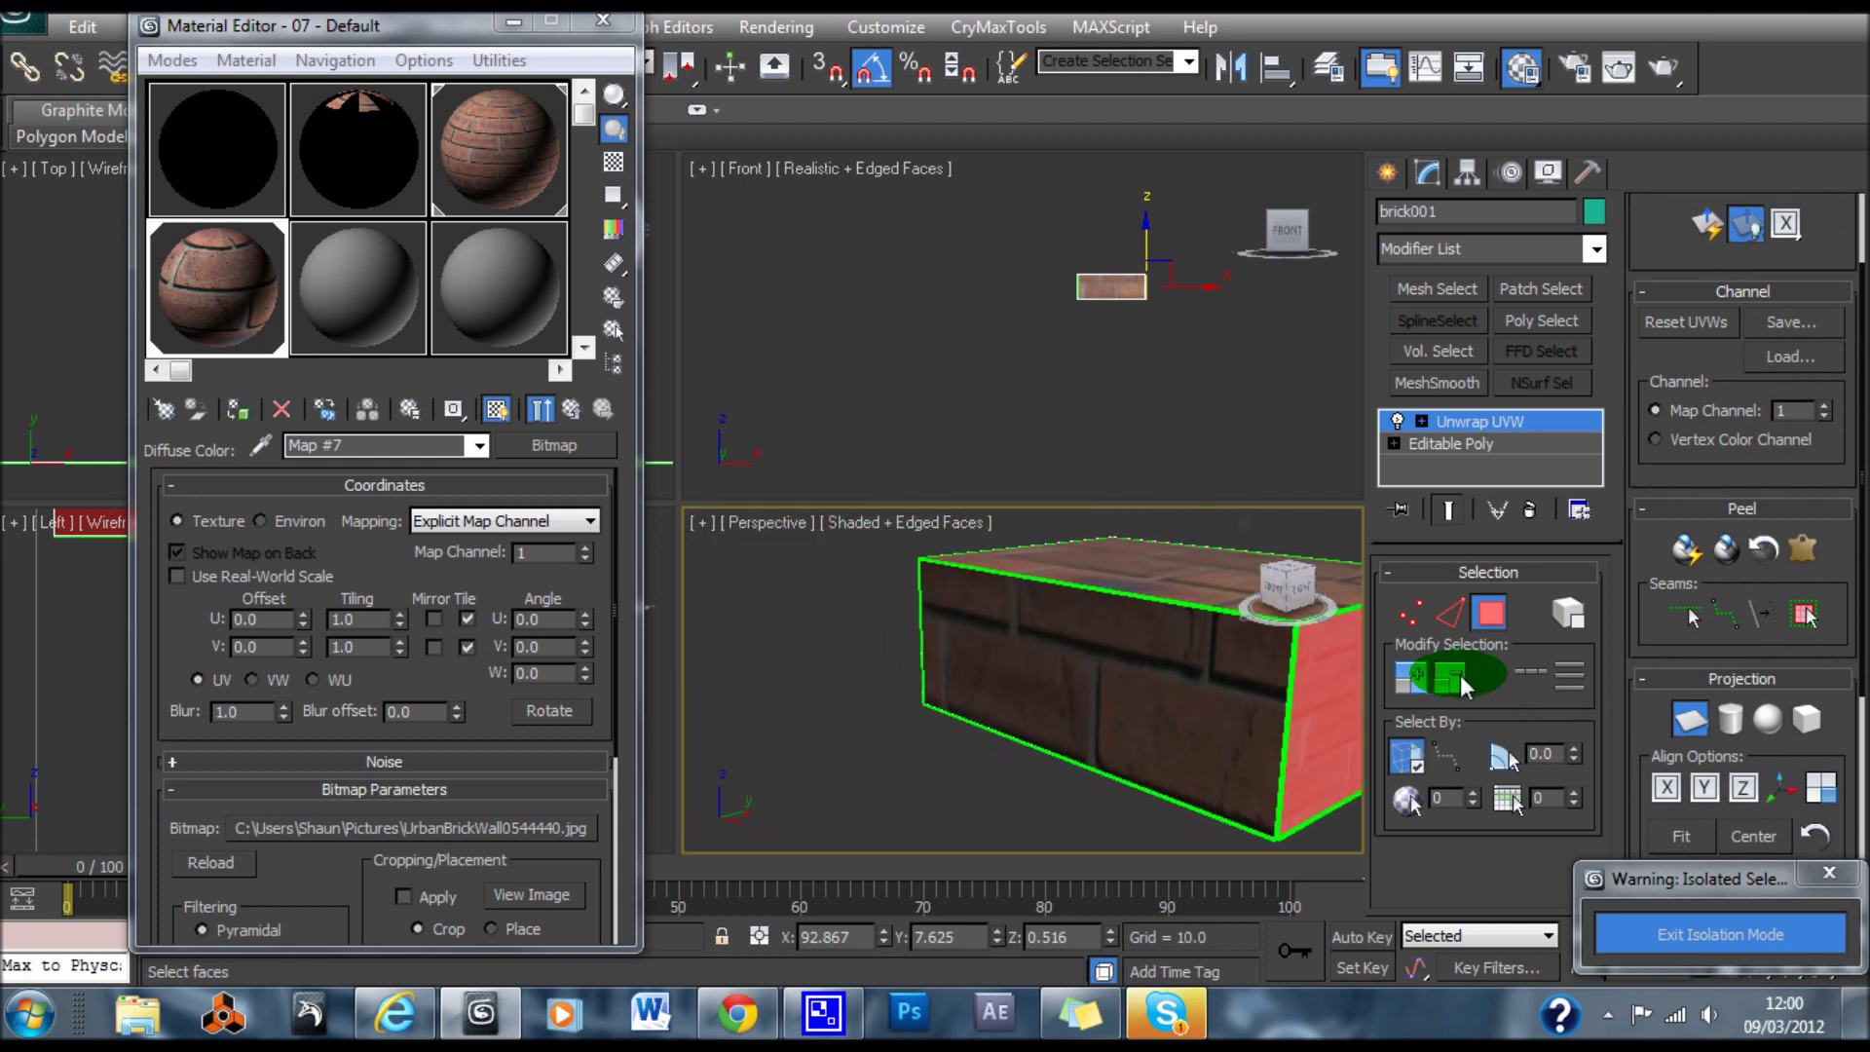
pyautogui.keyDown('alt'); pyautogui.moveTo(1354, 670); pyautogui.dragTo(1154, 667, button='middle'); pyautogui.keyUp('alt')
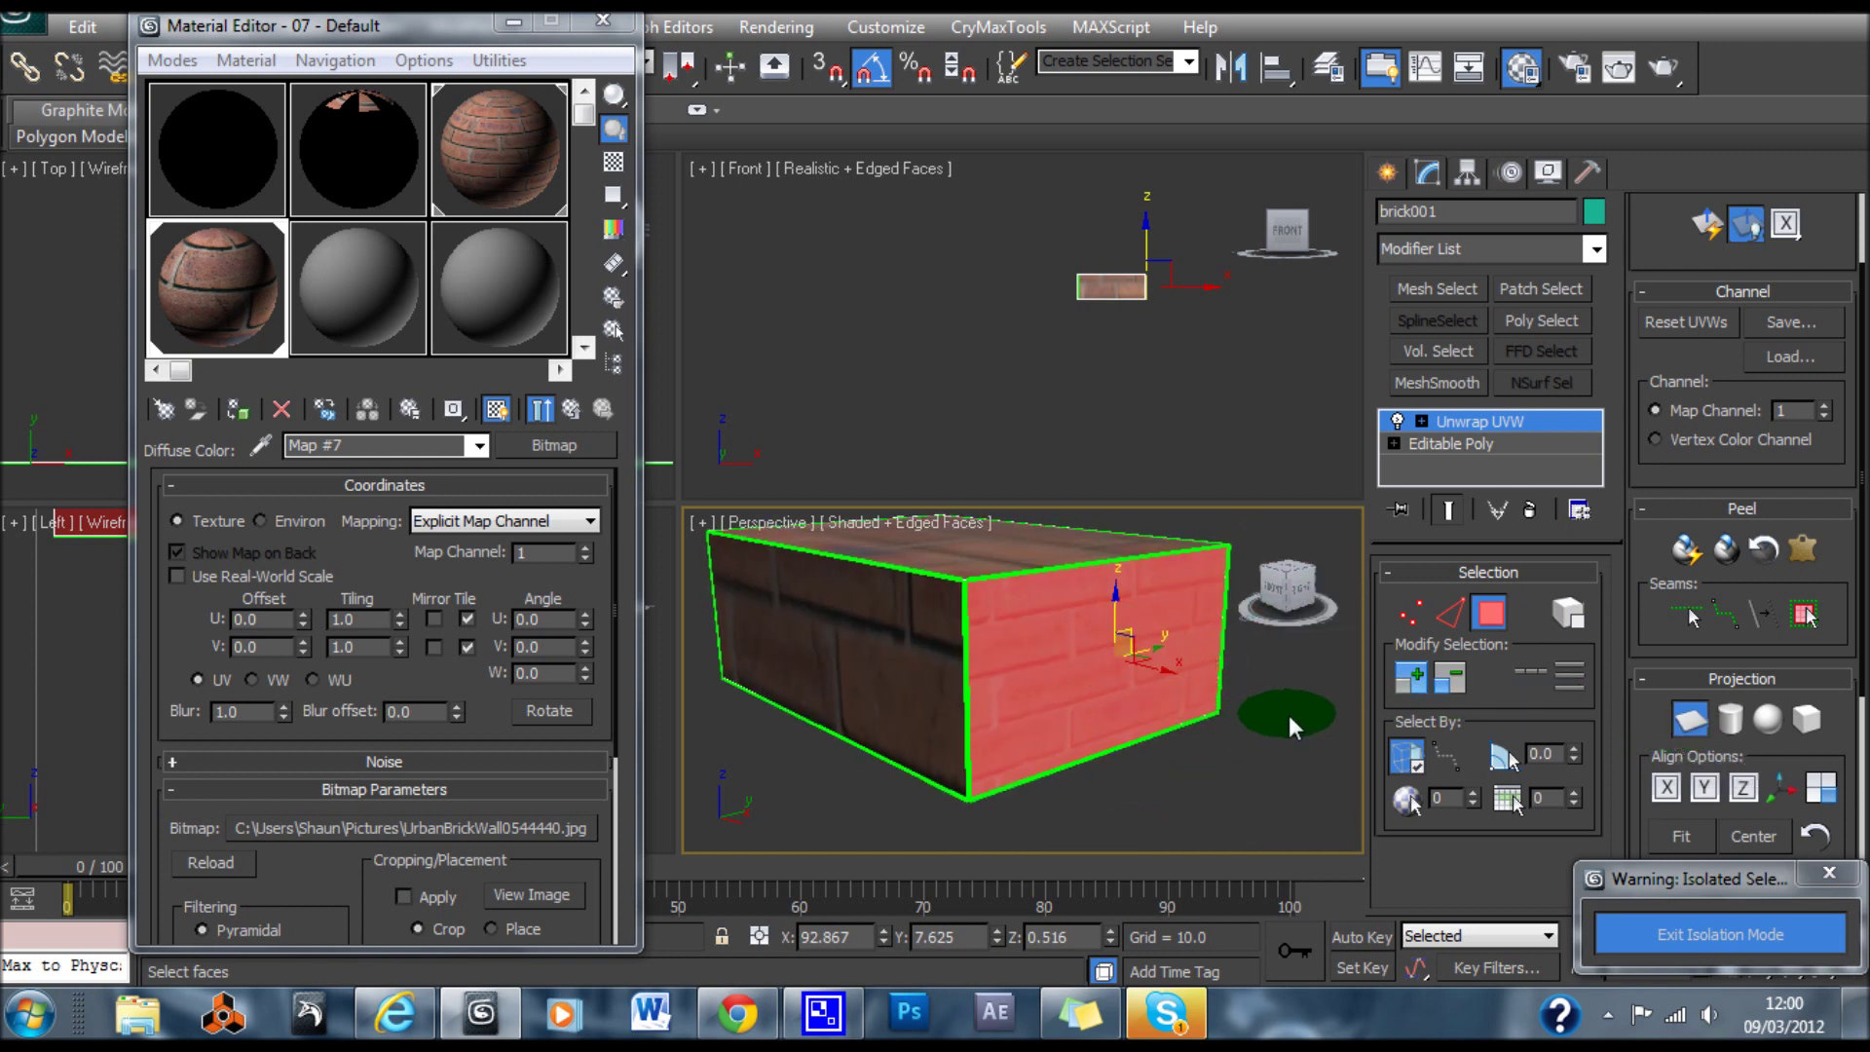
pyautogui.click(1695, 742)
pyautogui.click(898, 651)
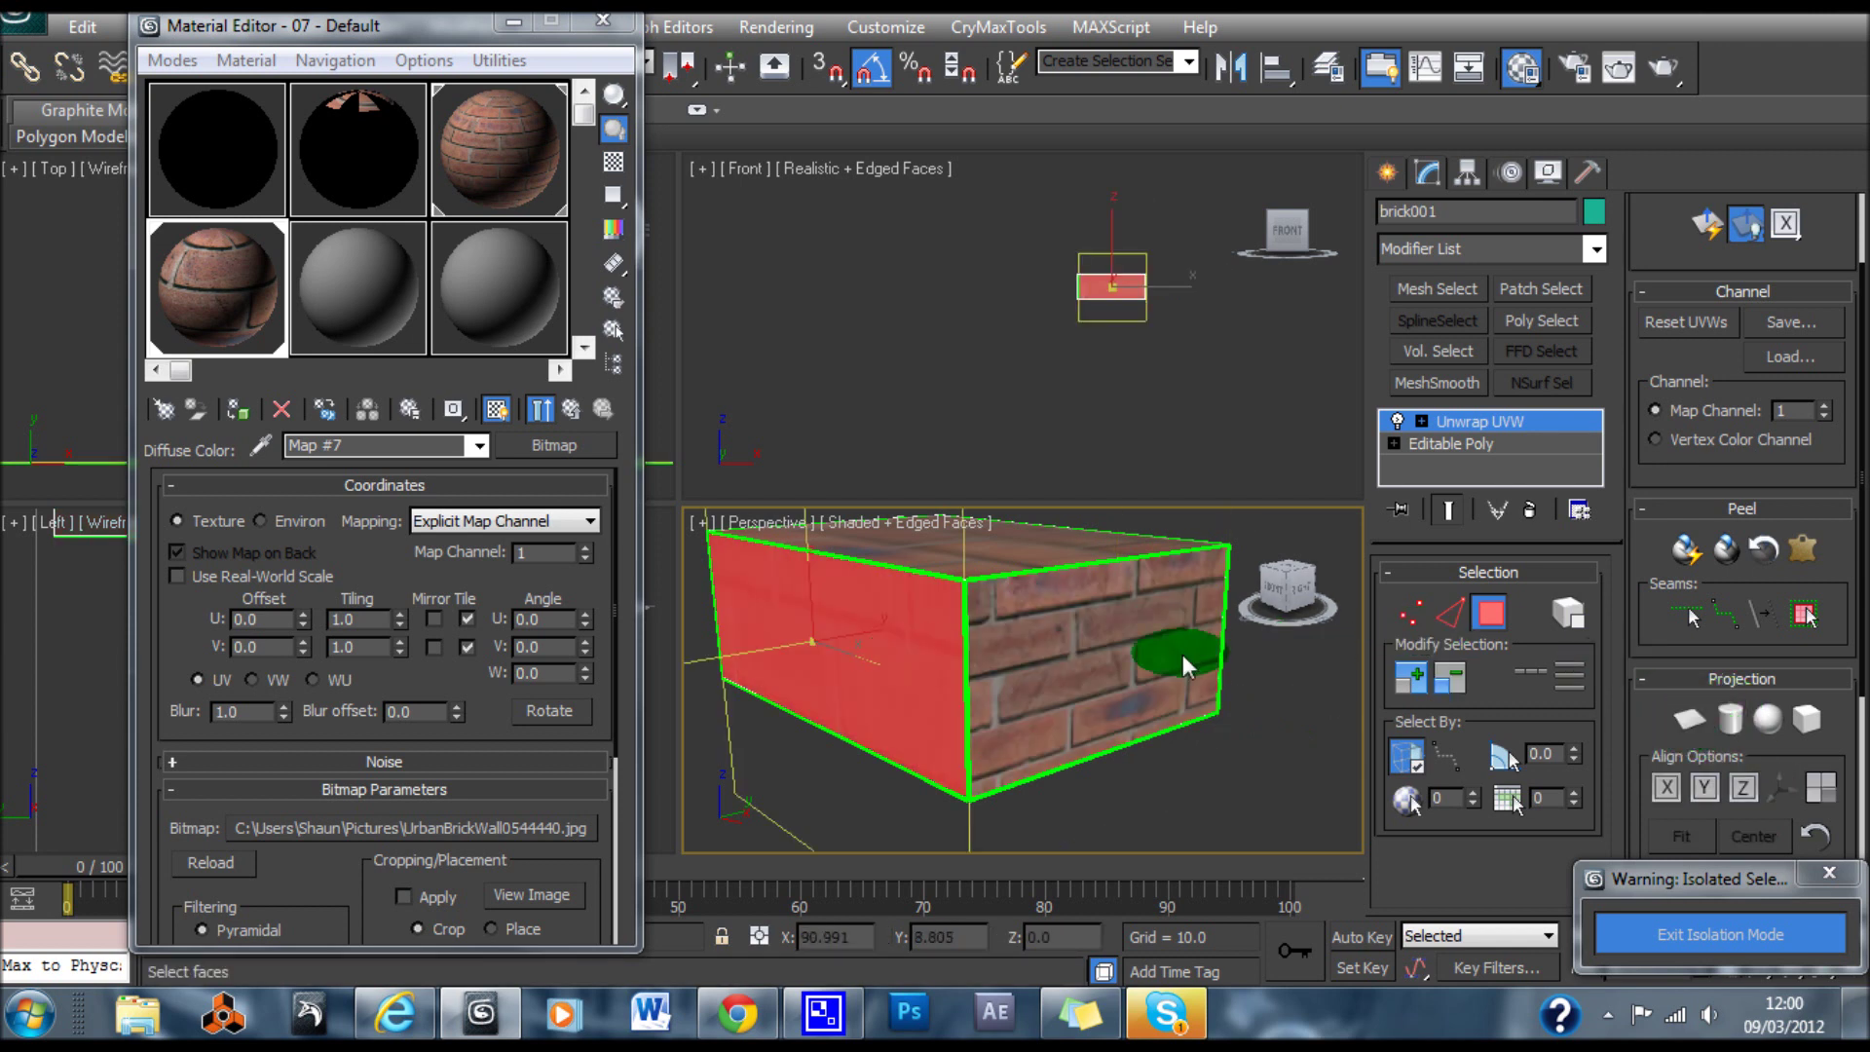
# Apply a planar projection to the brick's front face and leave projection mode
pyautogui.click(1687, 725)
pyautogui.keyDown('alt'); pyautogui.moveTo(1315, 706); pyautogui.dragTo(921, 688, button='middle'); pyautogui.keyUp('alt')
pyautogui.keyDown('alt'); pyautogui.moveTo(877, 618); pyautogui.dragTo(937, 711, button='middle'); pyautogui.keyUp('alt')
pyautogui.click(1693, 726)
# Select the brick's top face, give it a planar projection and leave projection mode
pyautogui.click(1120, 690)
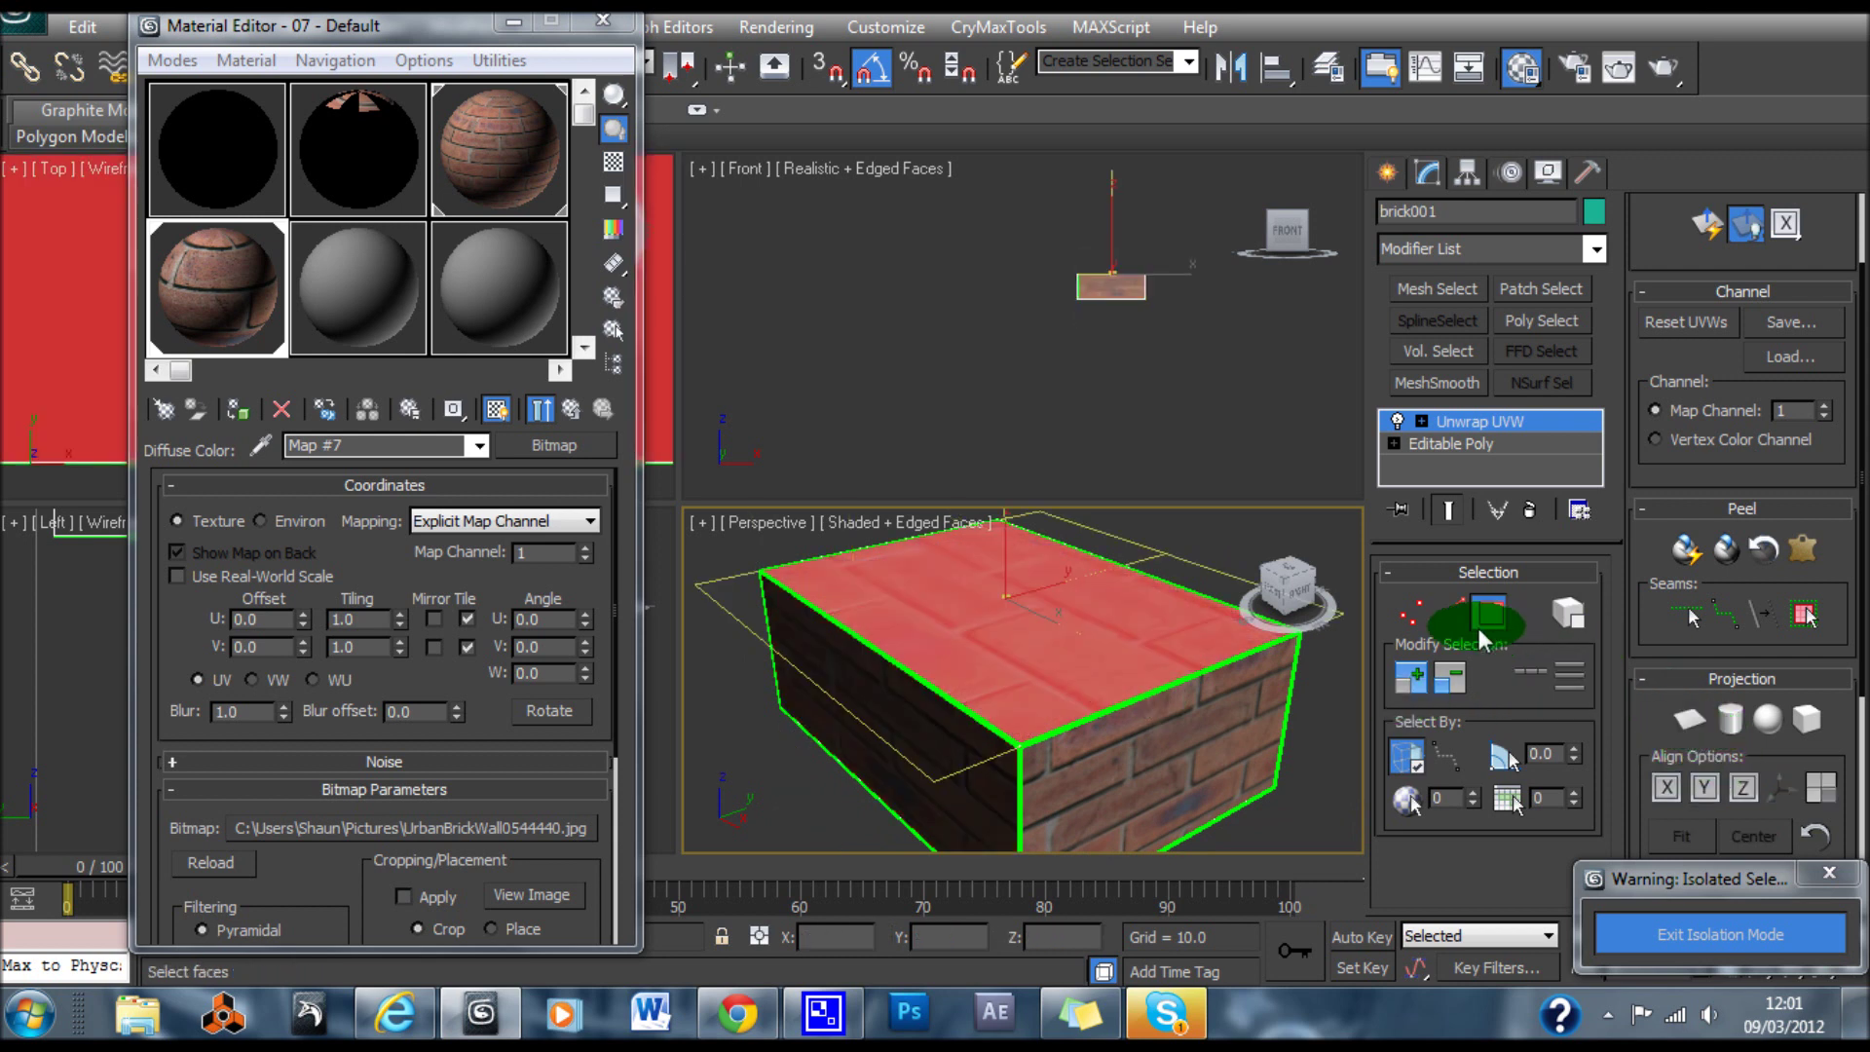
pyautogui.click(1705, 743)
pyautogui.click(1700, 730)
pyautogui.keyDown('alt'); pyautogui.moveTo(1043, 696); pyautogui.dragTo(854, 718, button='middle'); pyautogui.keyUp('alt')
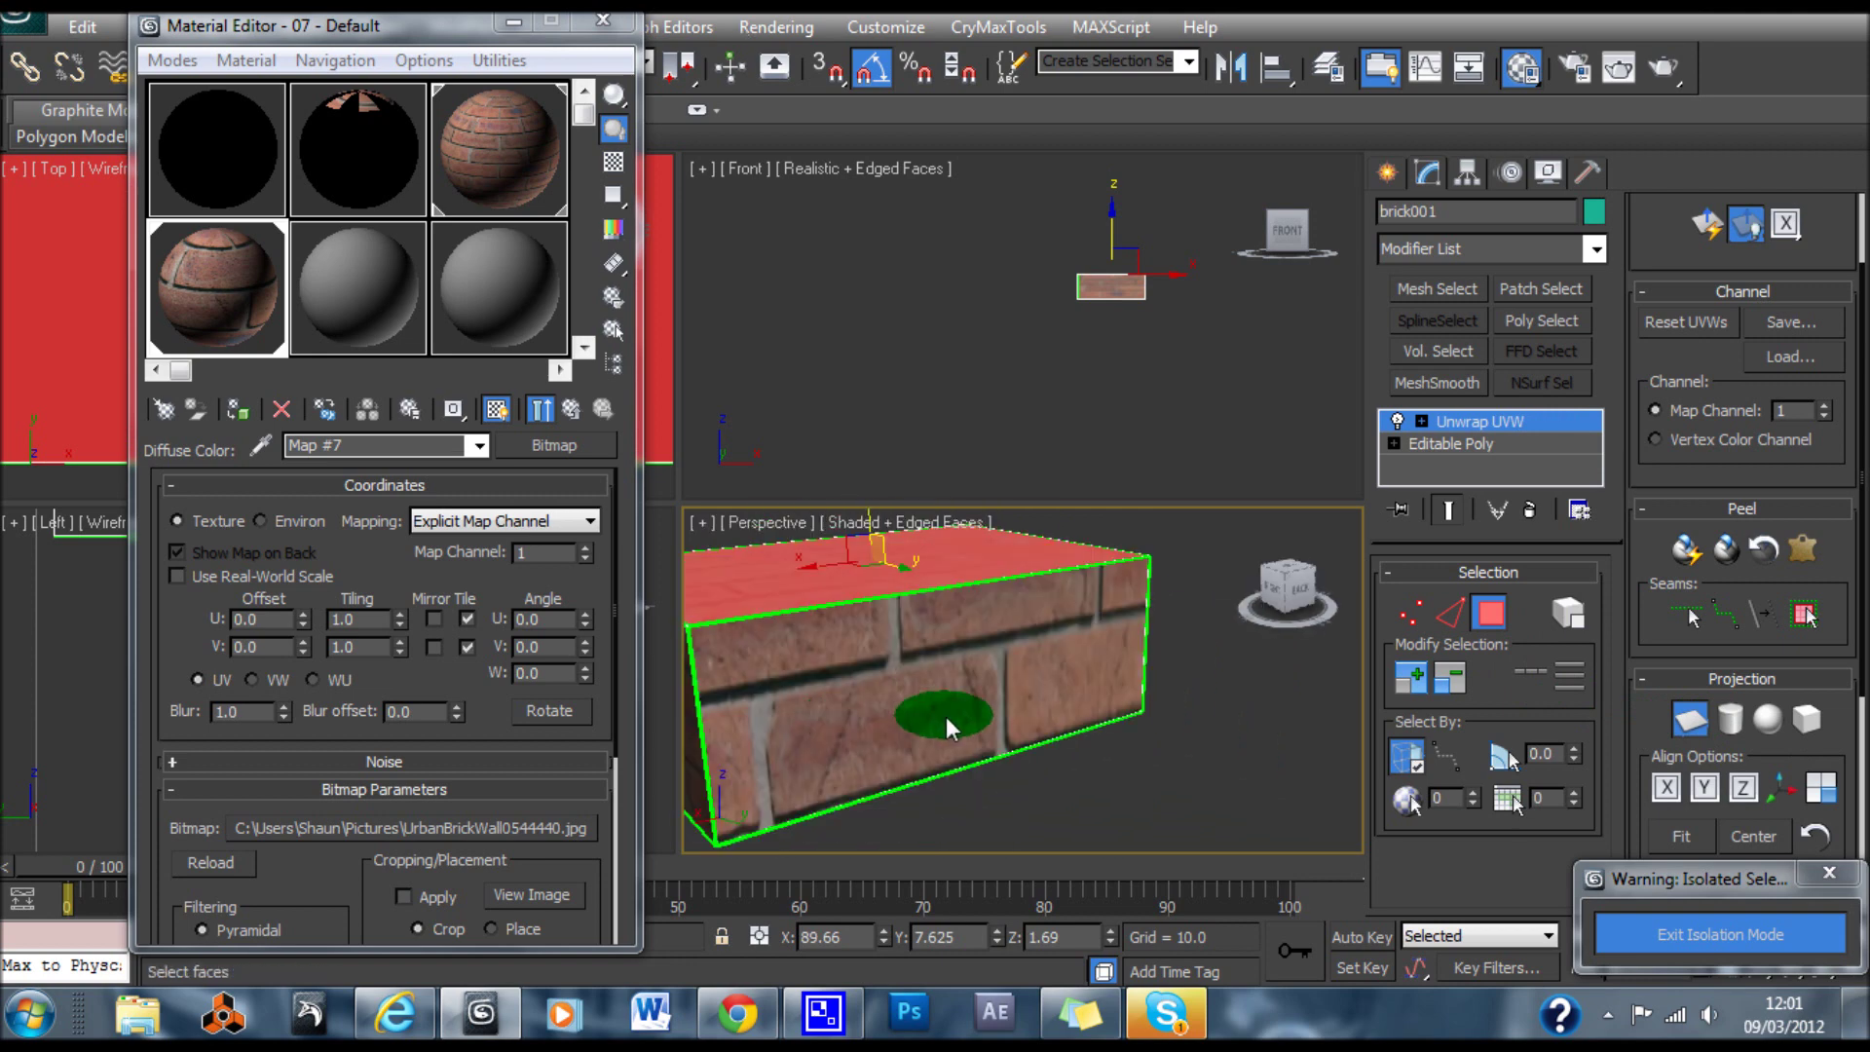
pyautogui.click(1690, 719)
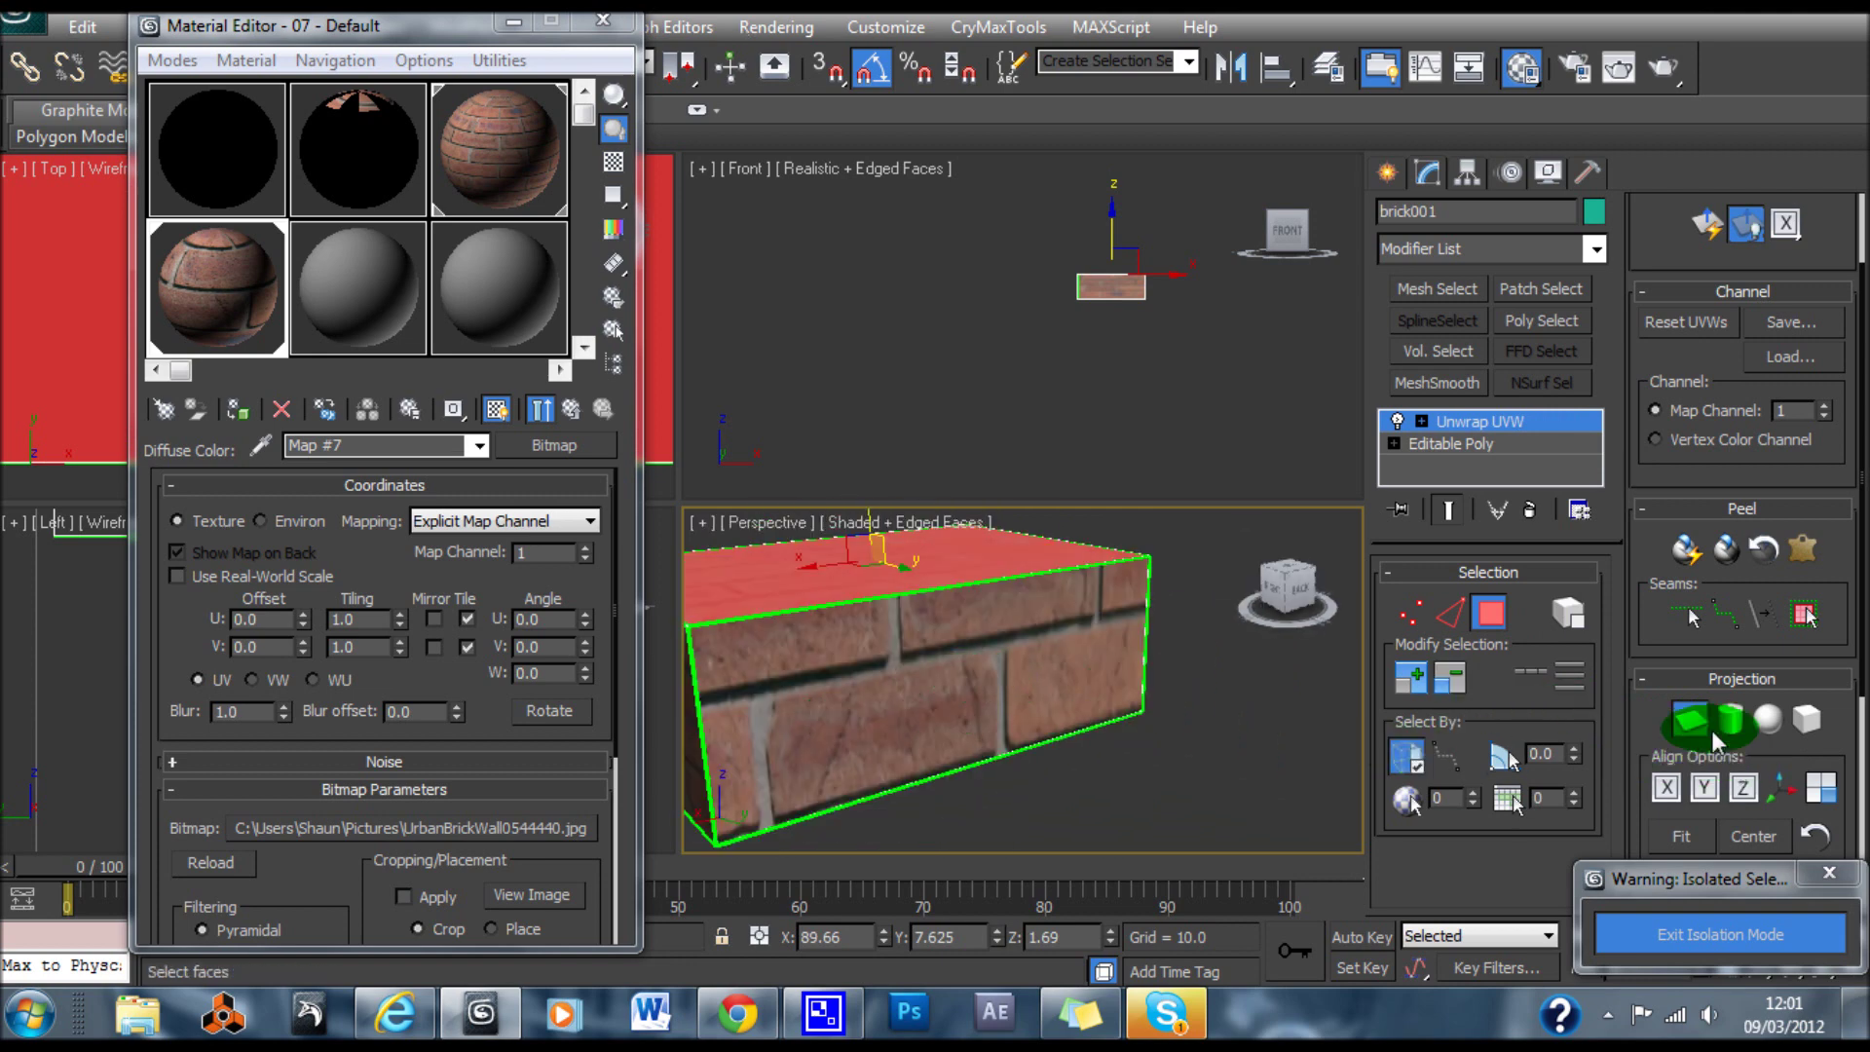
pyautogui.click(1685, 721)
# Apply a planar projection to the brick's back face and leave projection mode
pyautogui.click(886, 656)
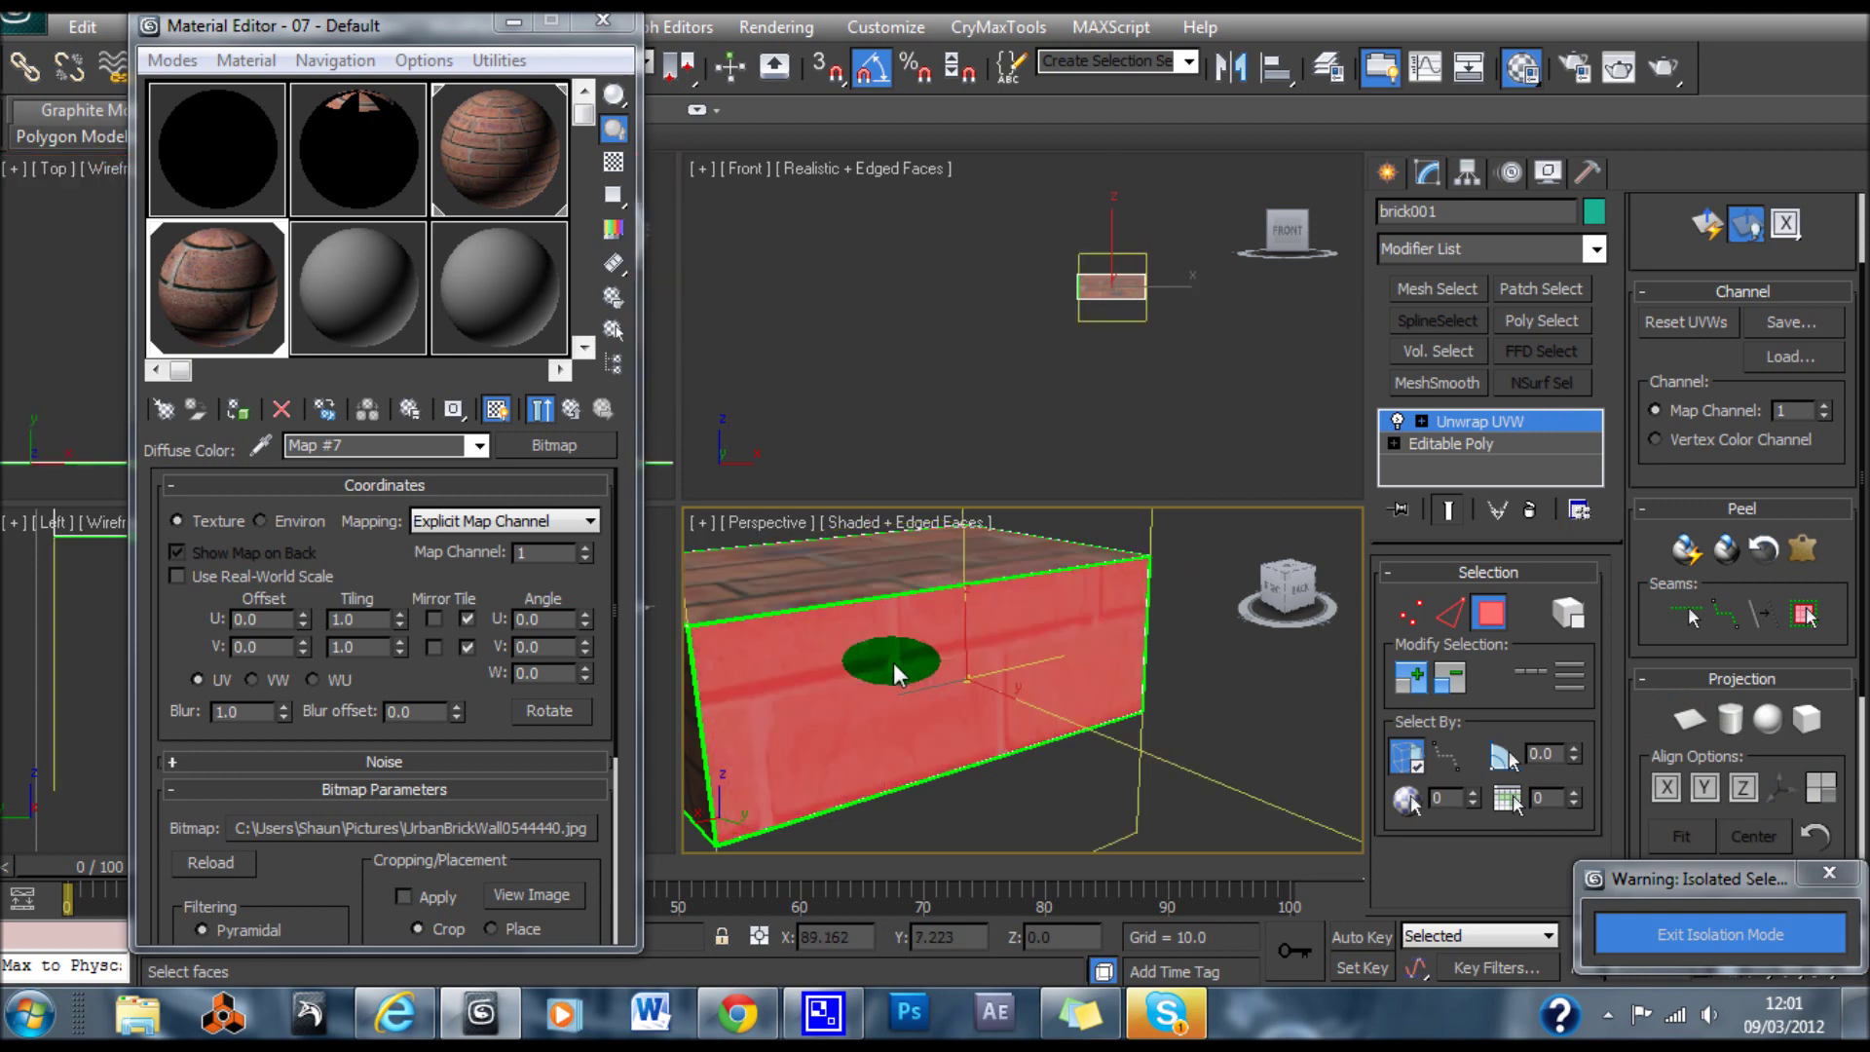
pyautogui.click(1700, 737)
pyautogui.keyDown('alt'); pyautogui.moveTo(1177, 689); pyautogui.dragTo(890, 656, button='middle'); pyautogui.keyUp('alt')
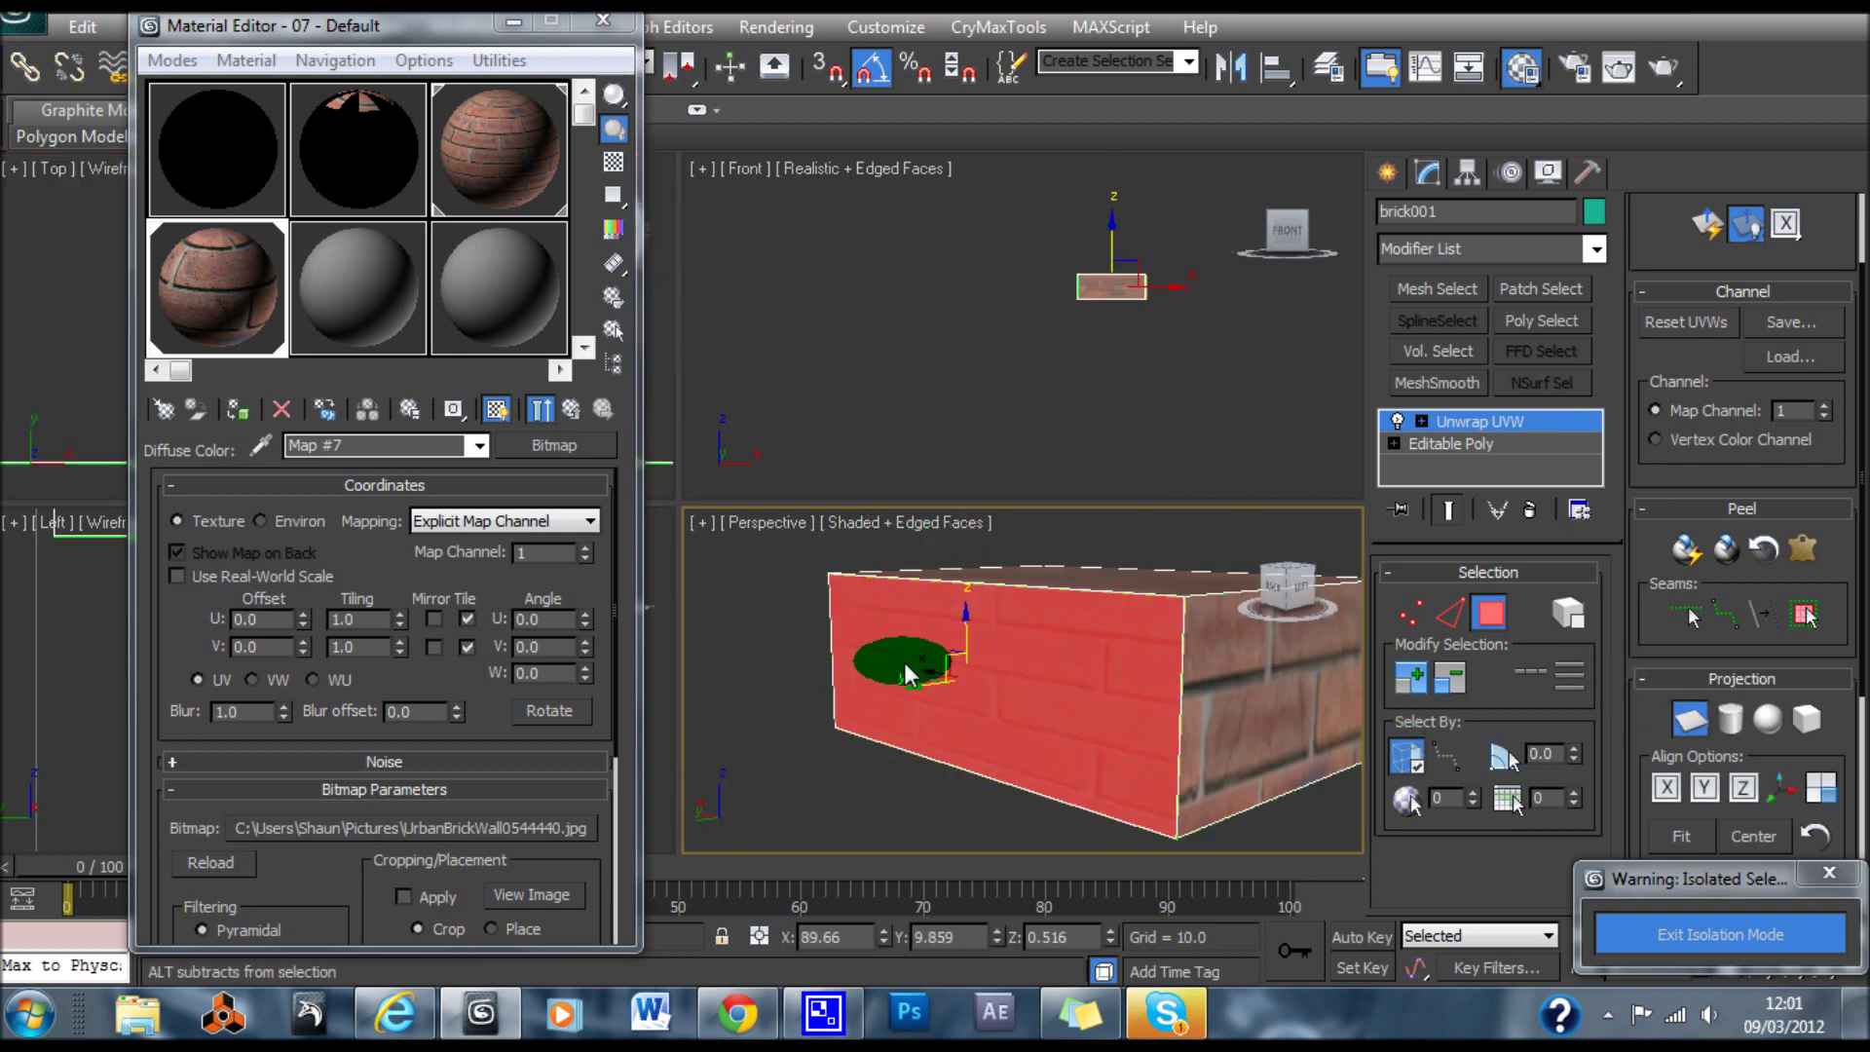
pyautogui.scroll(5, 881, 643)
pyautogui.scroll(-5, 896, 629)
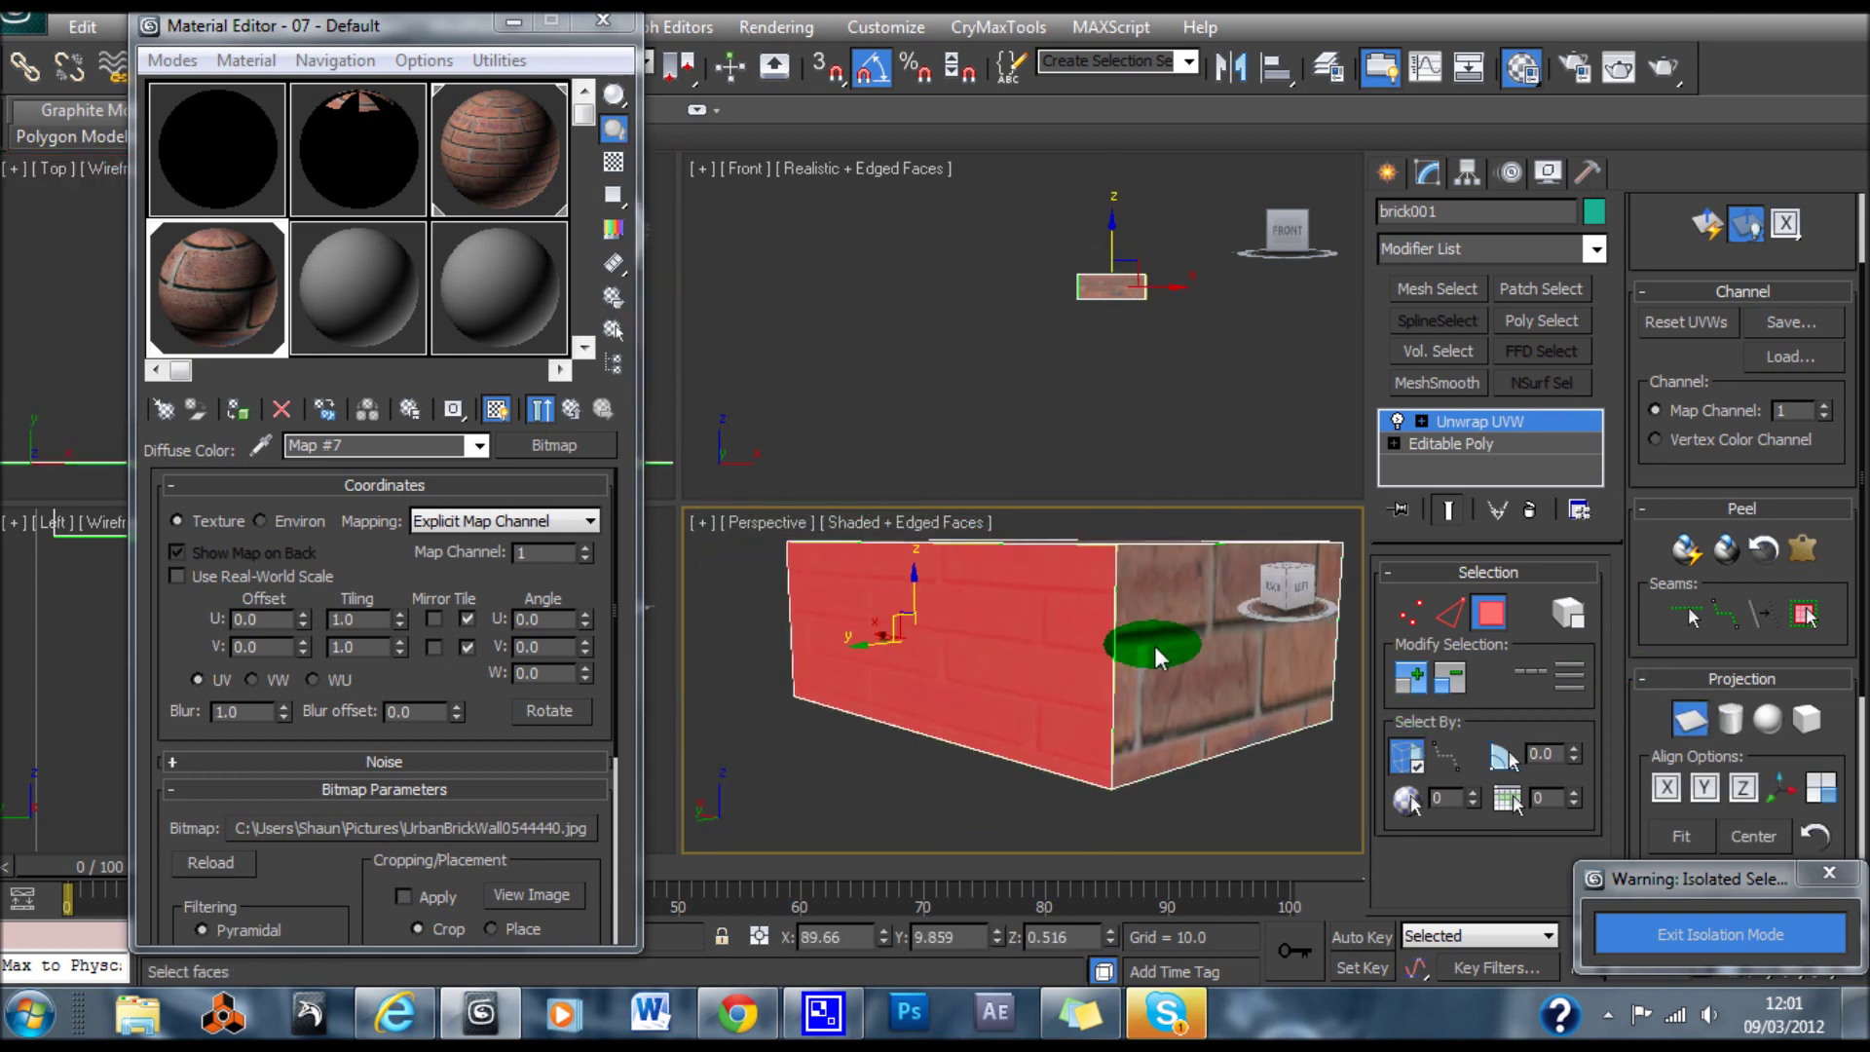
pyautogui.click(1692, 721)
pyautogui.click(1695, 726)
# Apply planar projections separately to the brick's left end face and its bottom face
pyautogui.click(1257, 665)
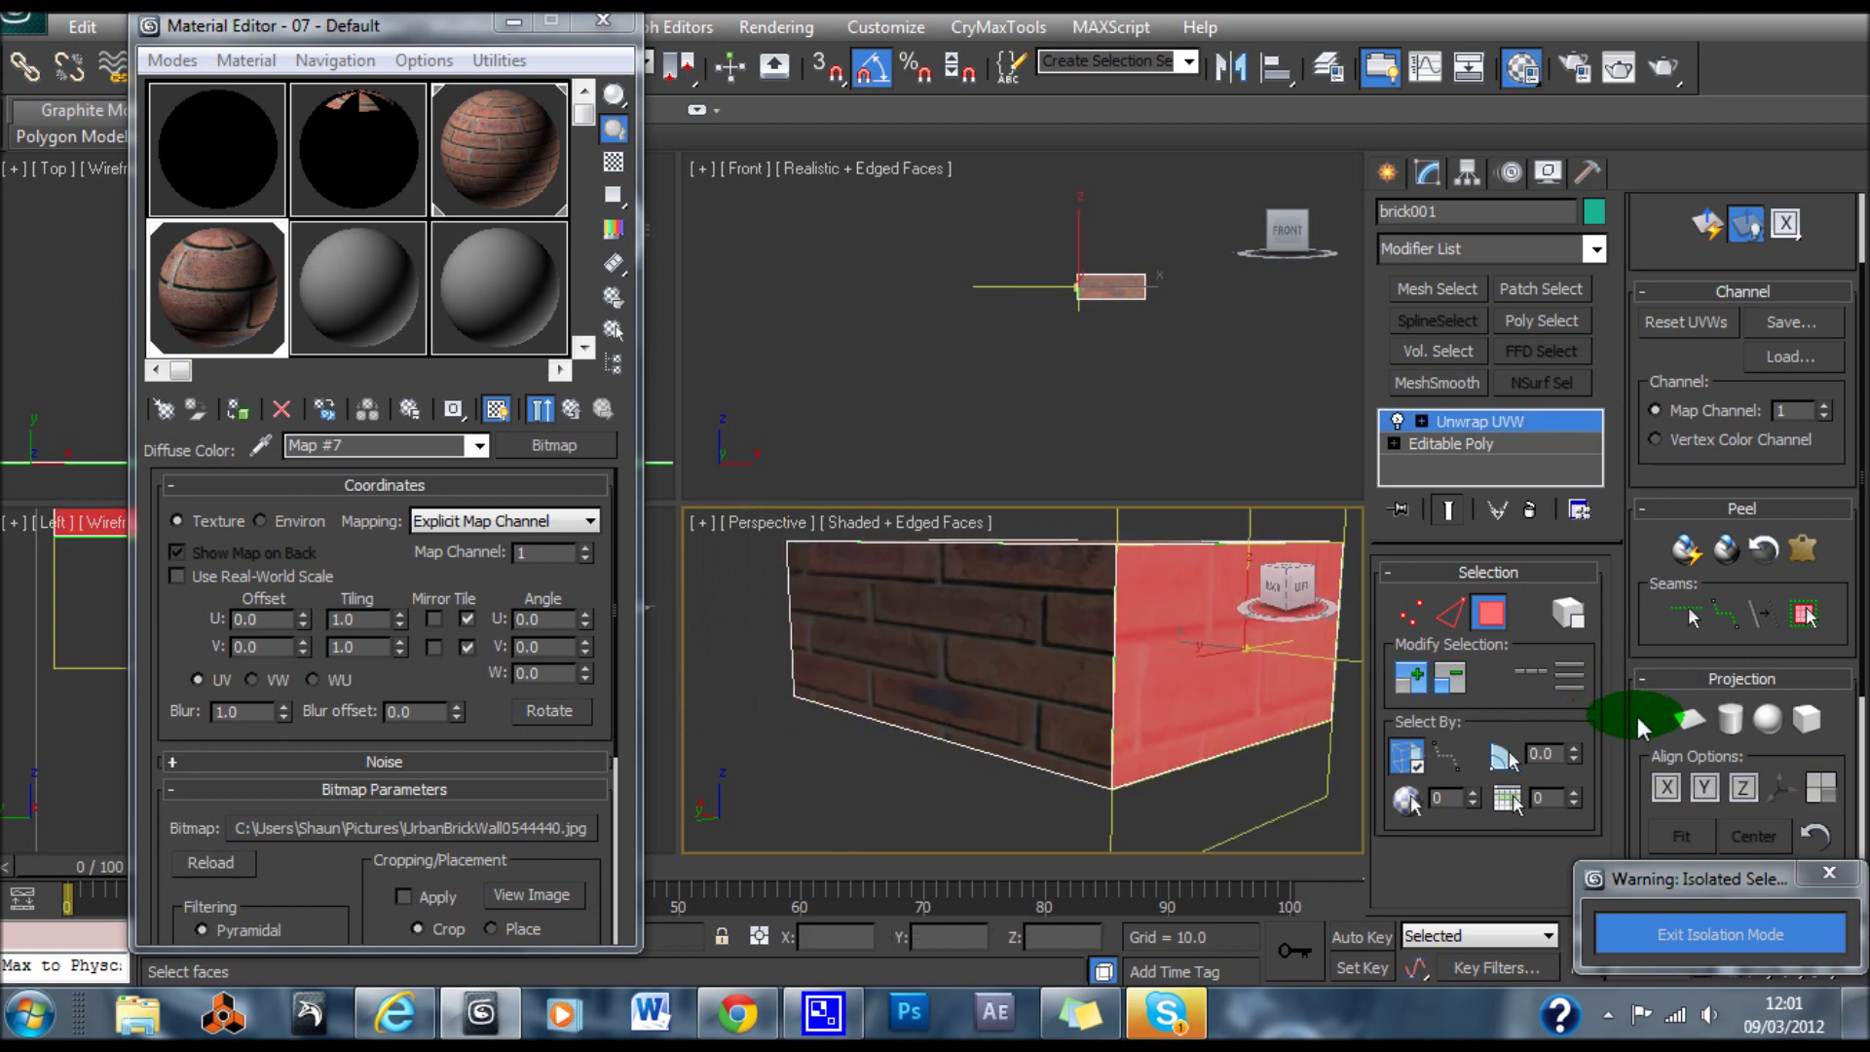
pyautogui.keyDown('alt'); pyautogui.moveTo(1191, 698); pyautogui.dragTo(1044, 611, button='middle'); pyautogui.keyUp('alt')
pyautogui.click(1691, 719)
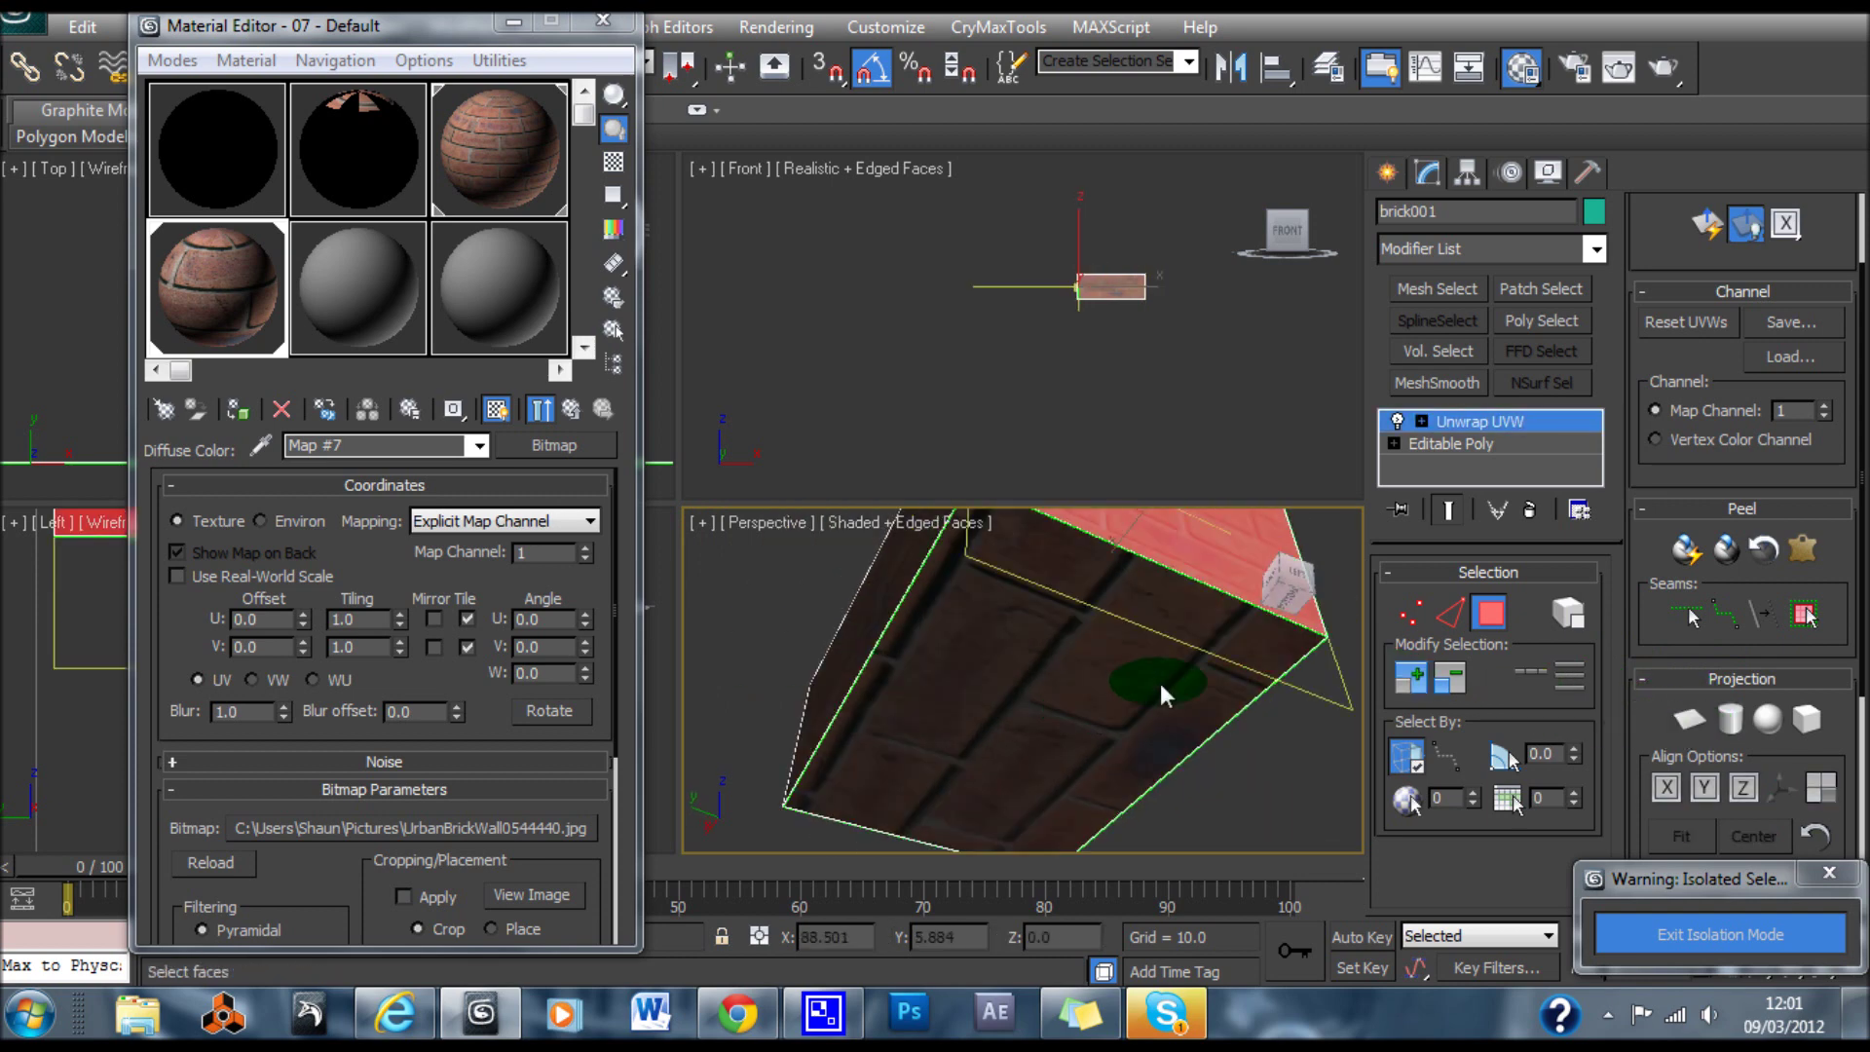
pyautogui.click(1121, 687)
pyautogui.click(1691, 719)
pyautogui.keyDown('alt'); pyautogui.moveTo(1141, 714); pyautogui.dragTo(981, 739, button='middle'); pyautogui.keyUp('alt')
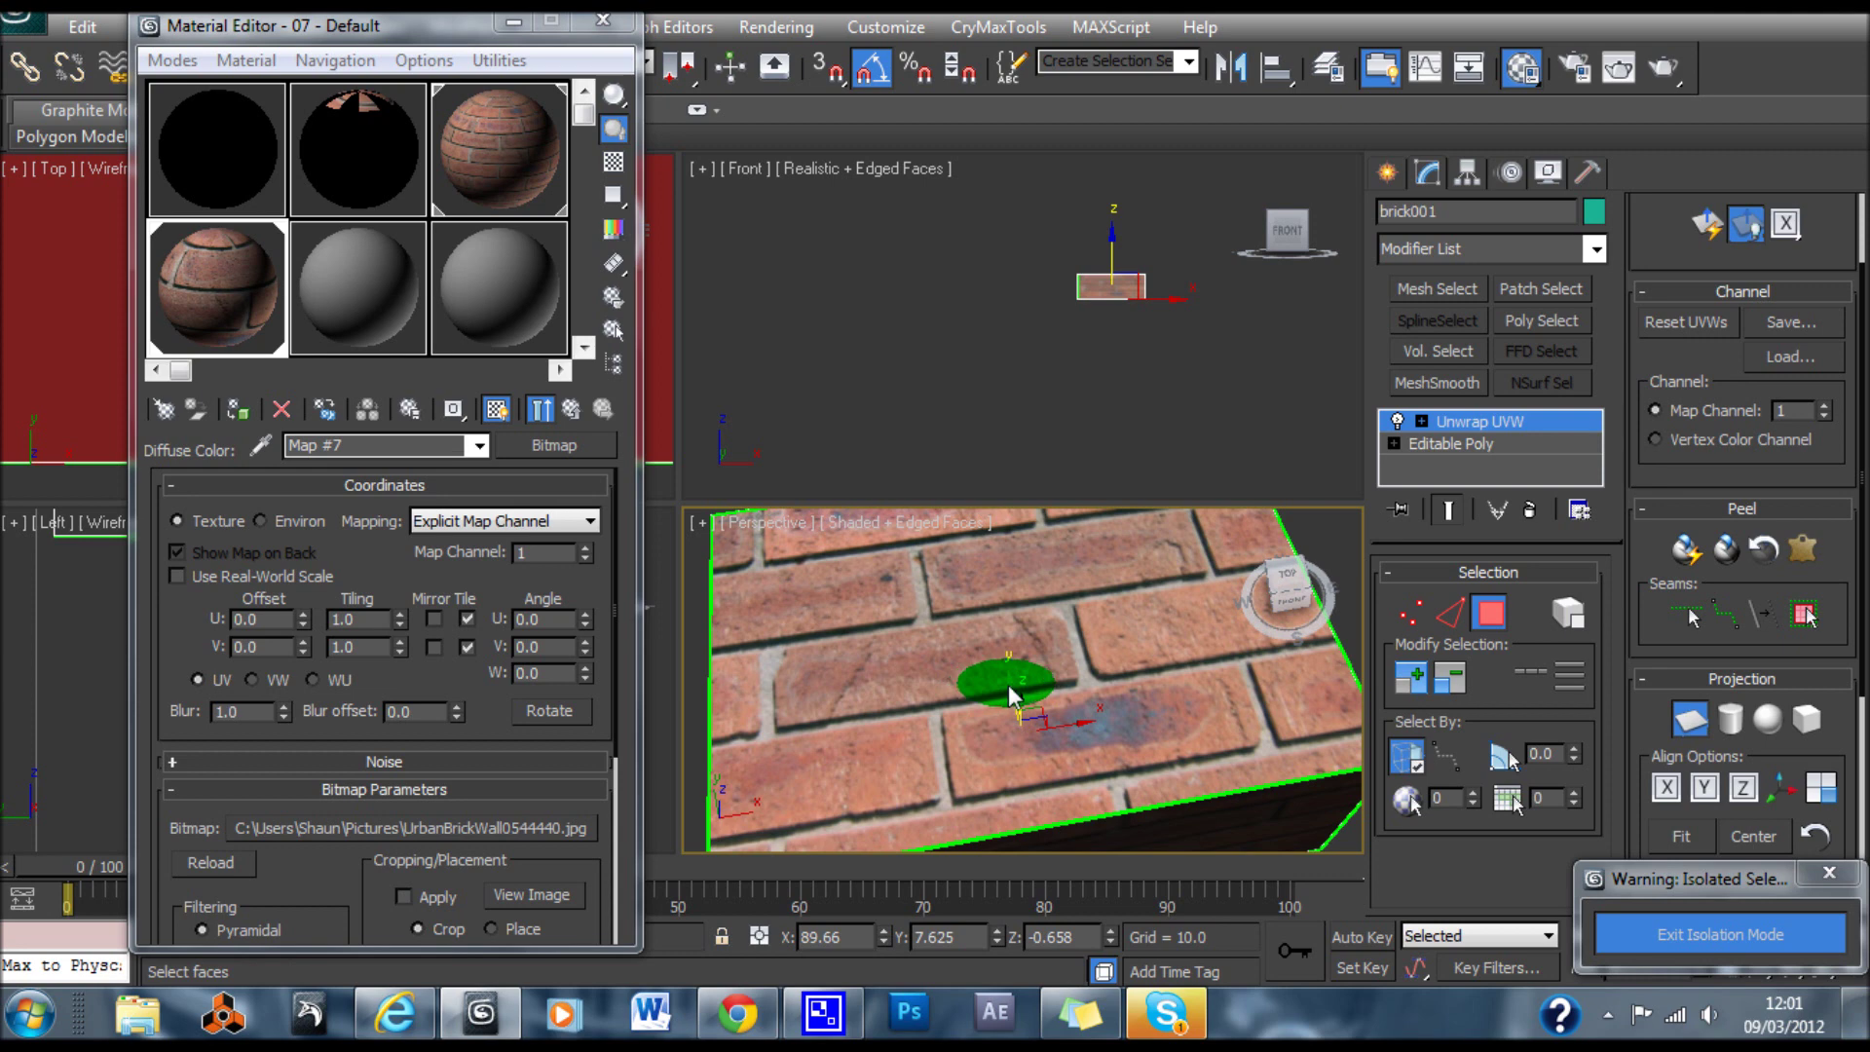
pyautogui.click(1668, 726)
# Reapply the planar projection to the brick's top face, check the mapped sides and leave projection mode
pyautogui.click(1193, 712)
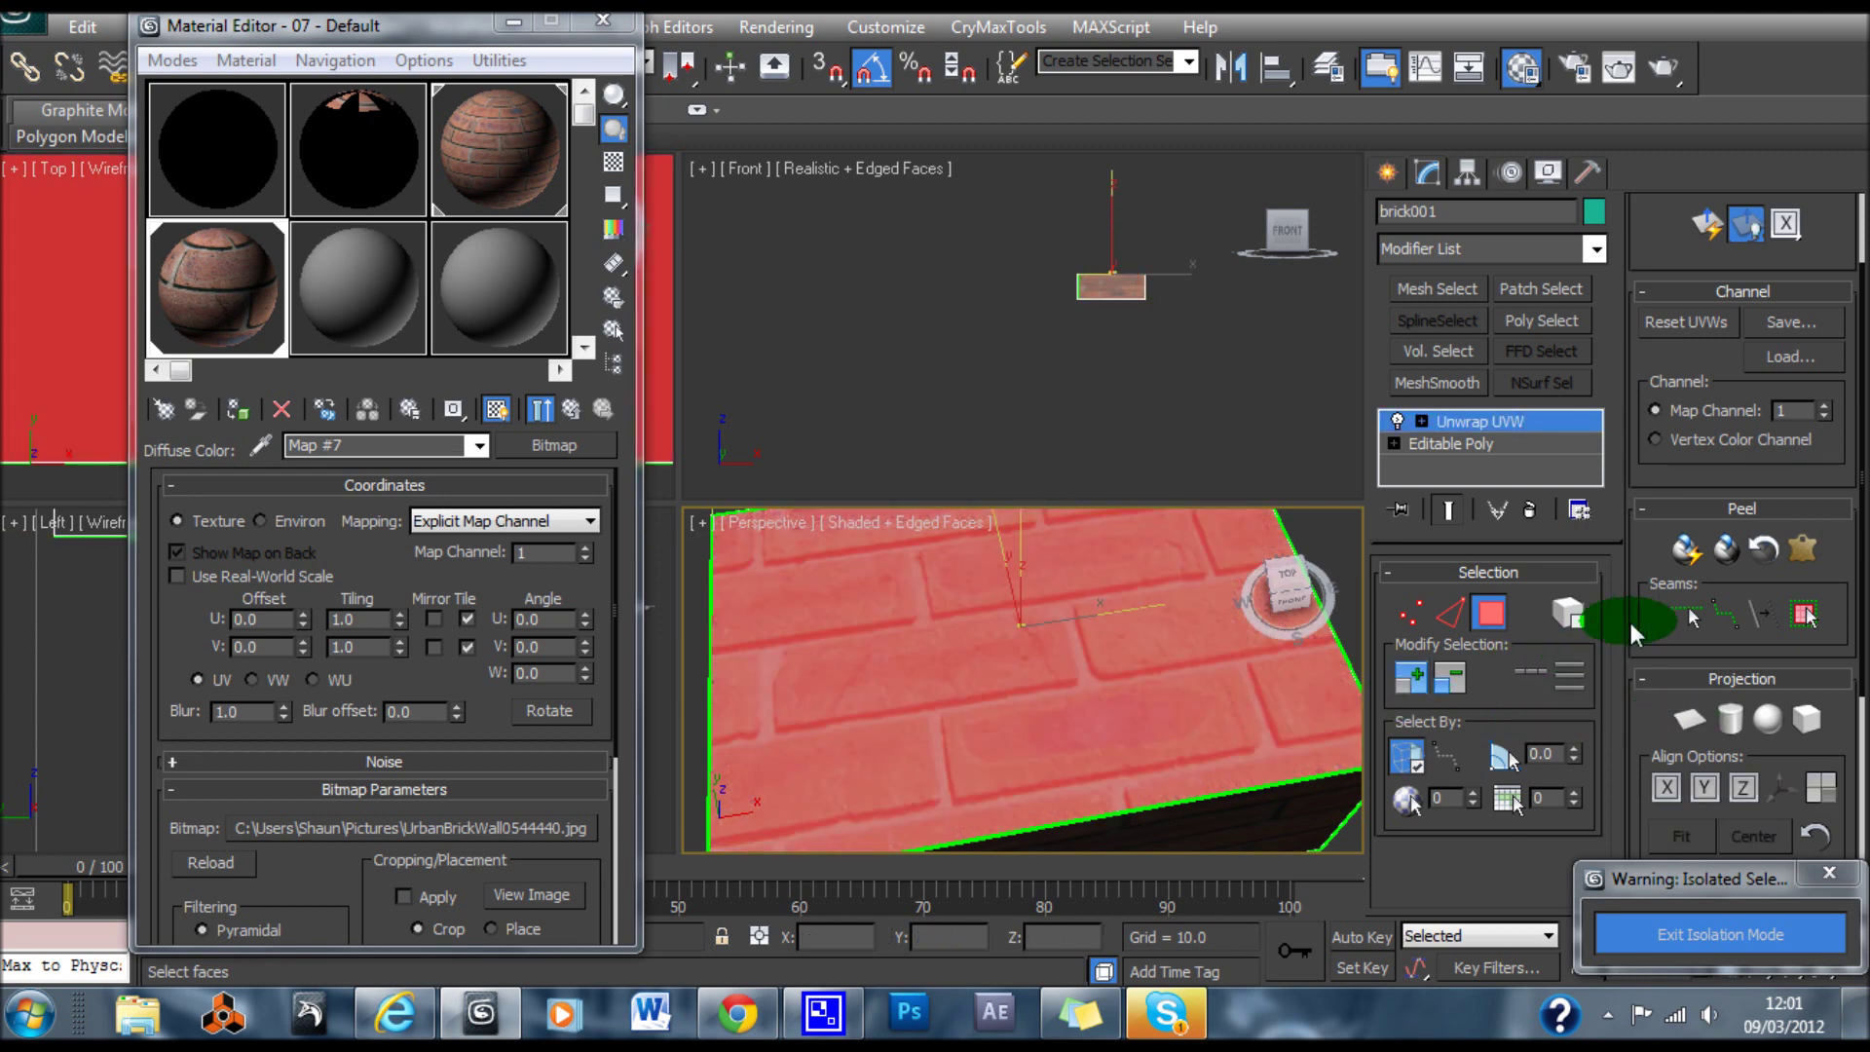
pyautogui.click(1690, 720)
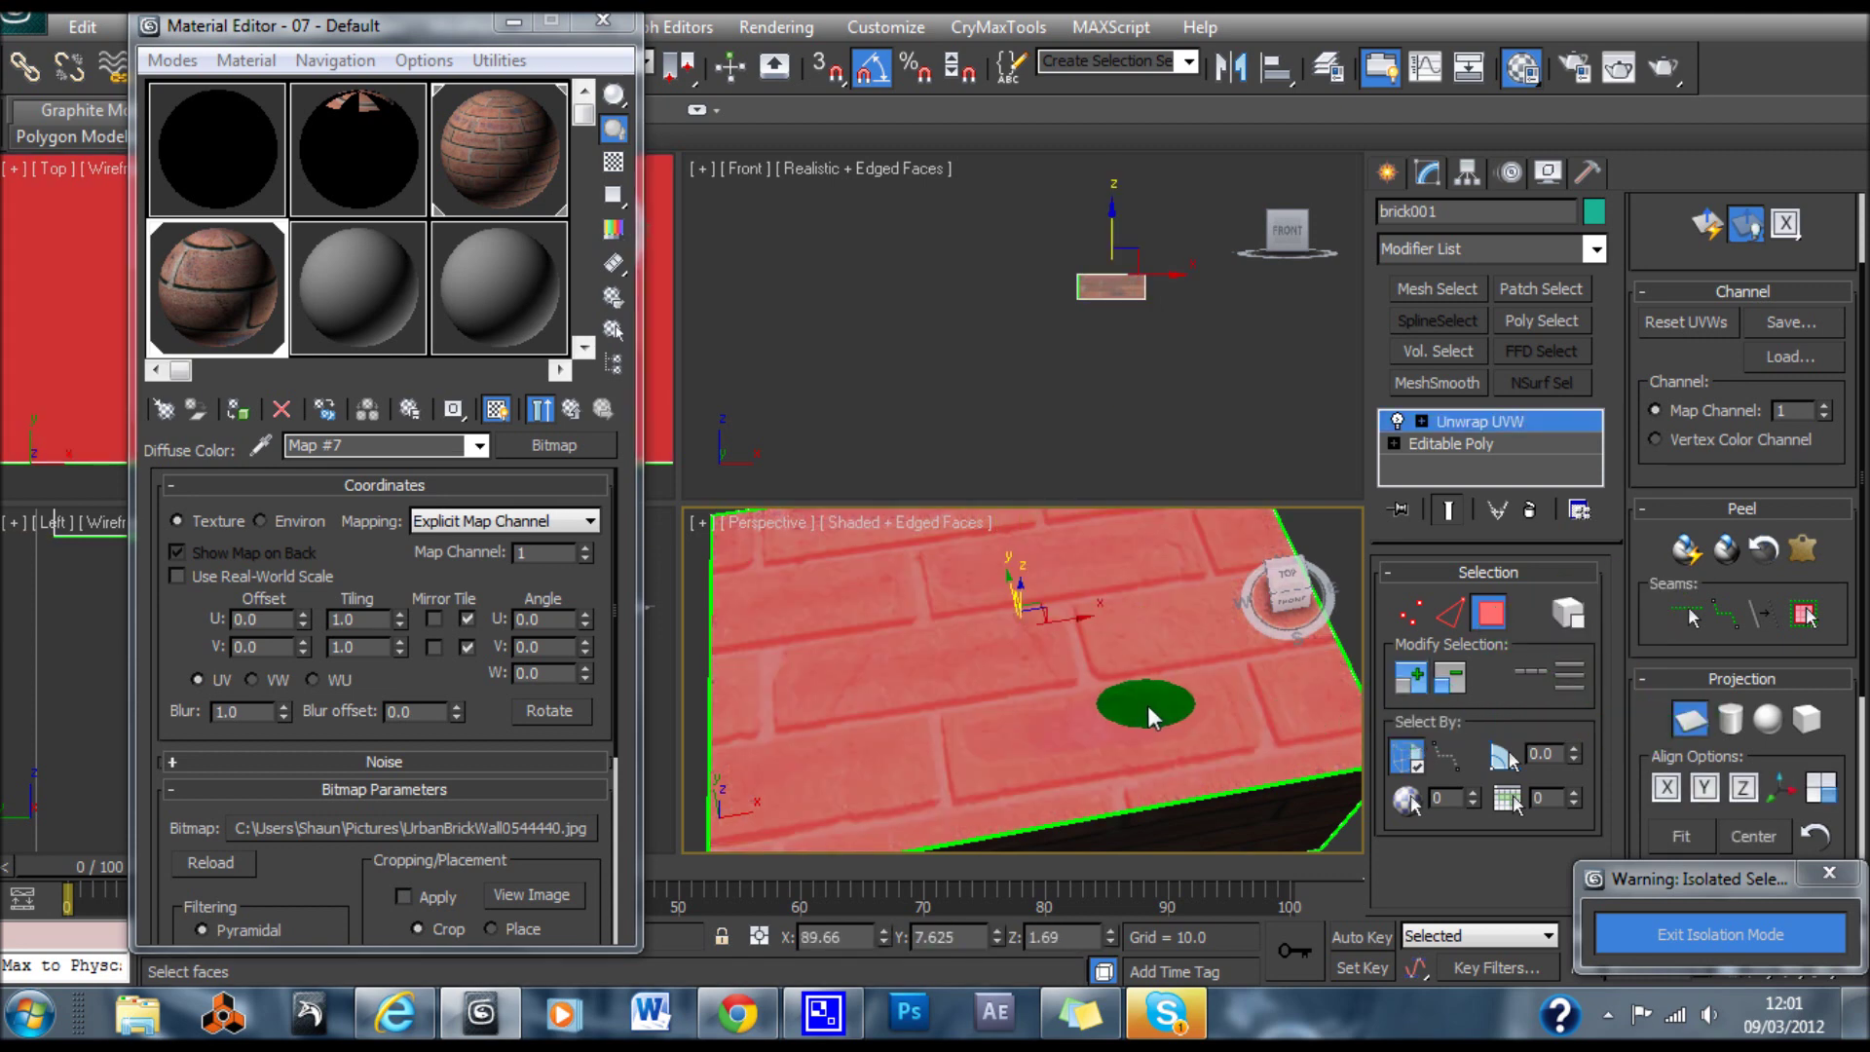
pyautogui.scroll(-5, 1148, 706)
pyautogui.keyDown('alt'); pyautogui.moveTo(1060, 705); pyautogui.dragTo(1106, 670, button='middle'); pyautogui.keyUp('alt')
pyautogui.scroll(6, 1144, 678)
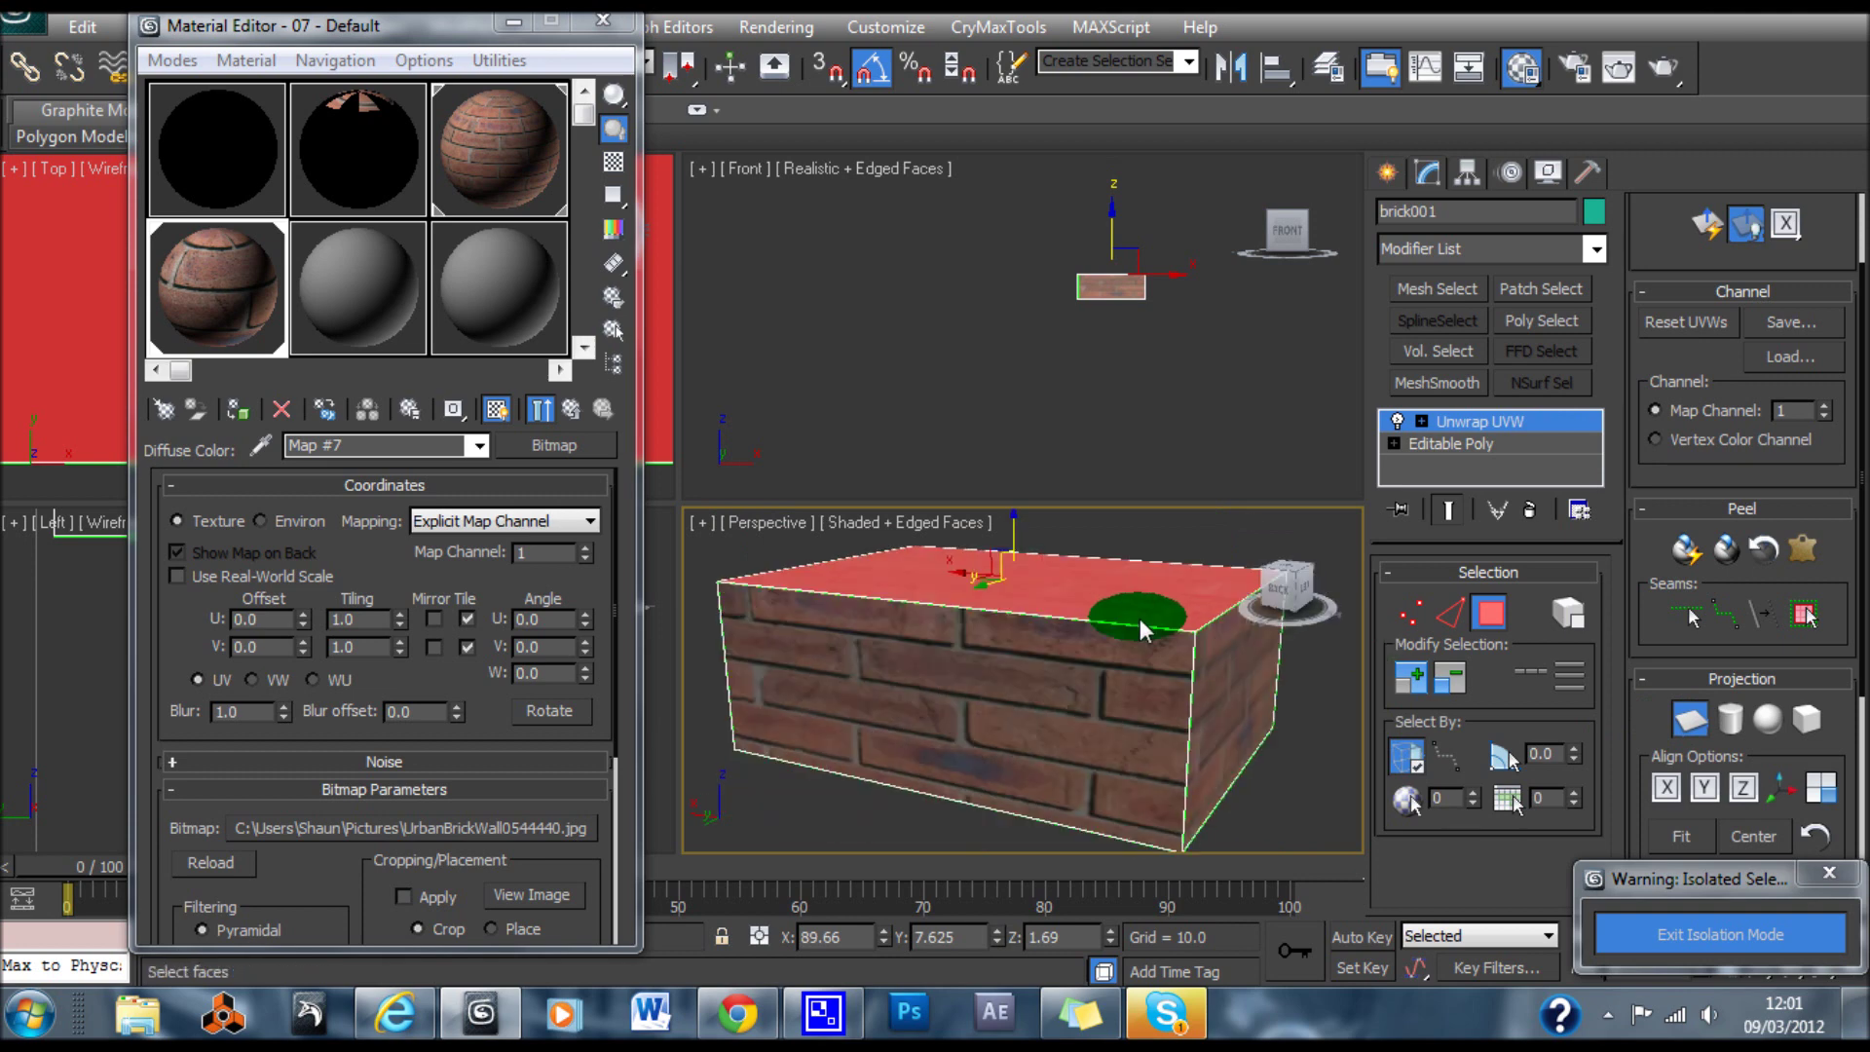
pyautogui.scroll(-2, 1142, 643)
pyautogui.scroll(2, 1026, 647)
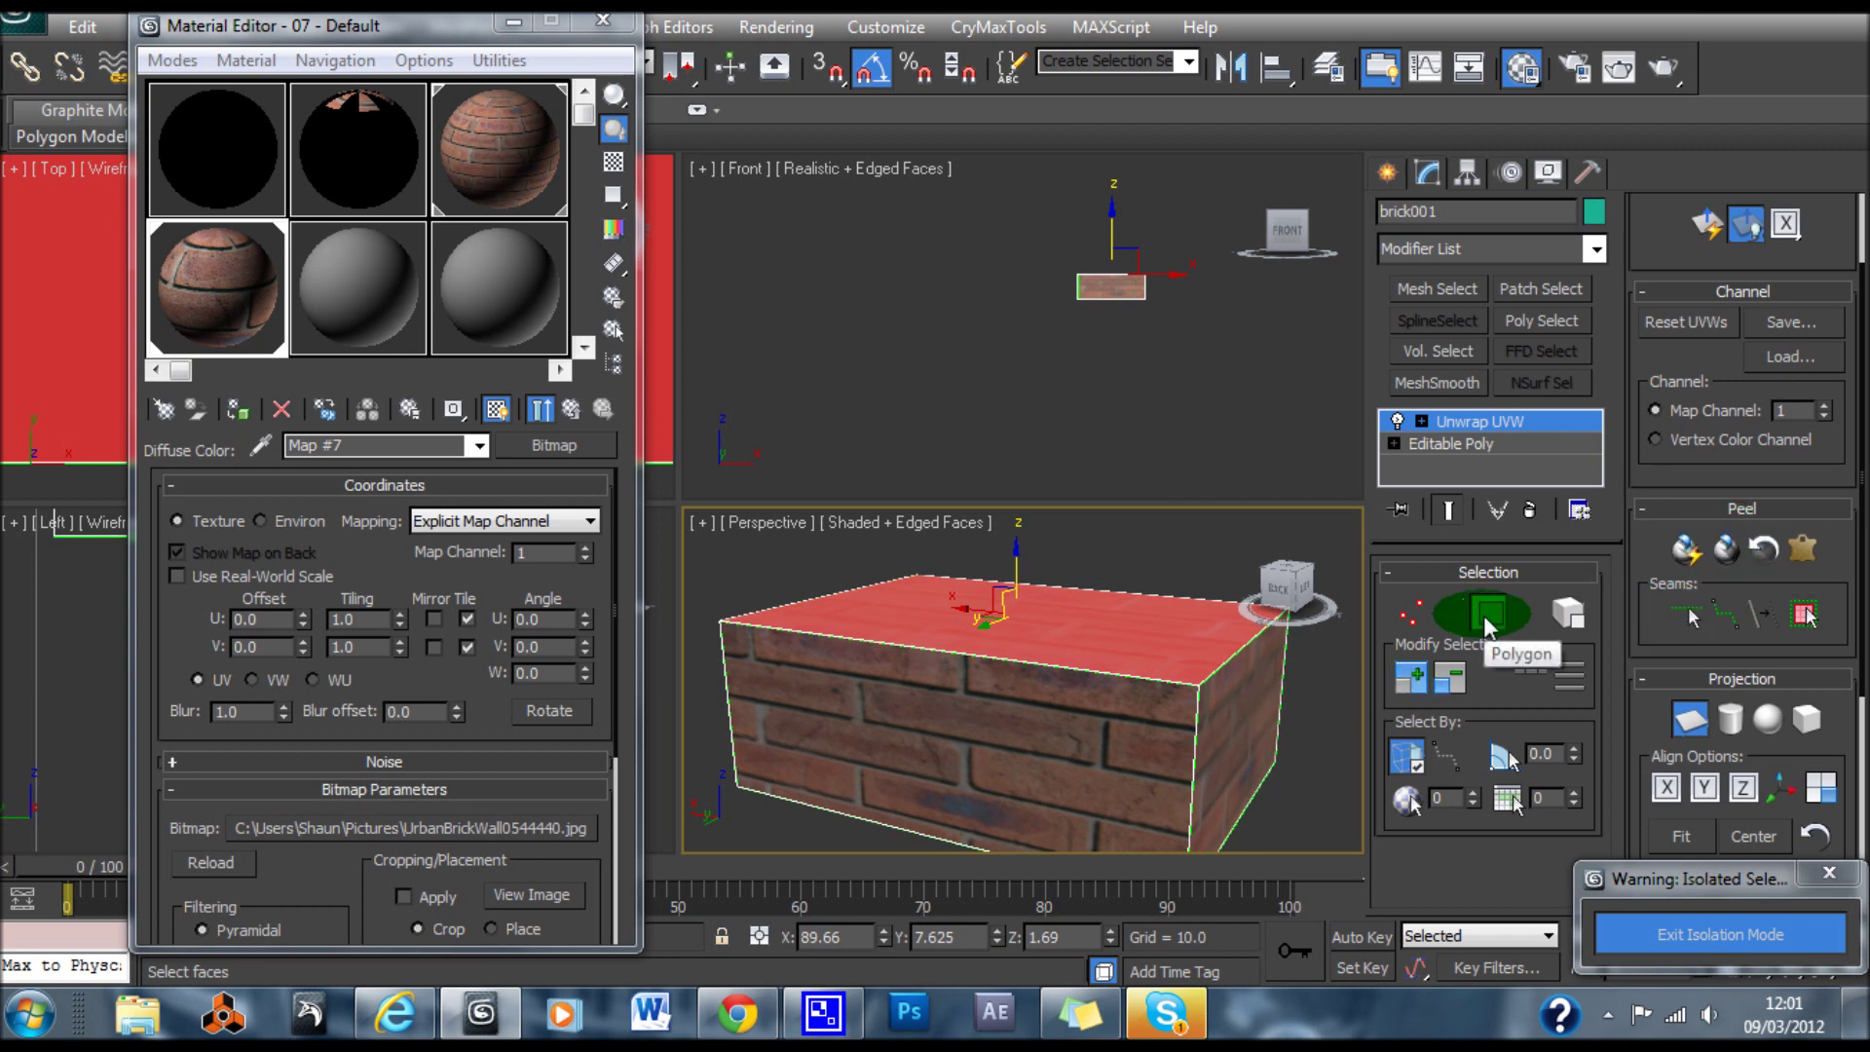
pyautogui.click(1460, 446)
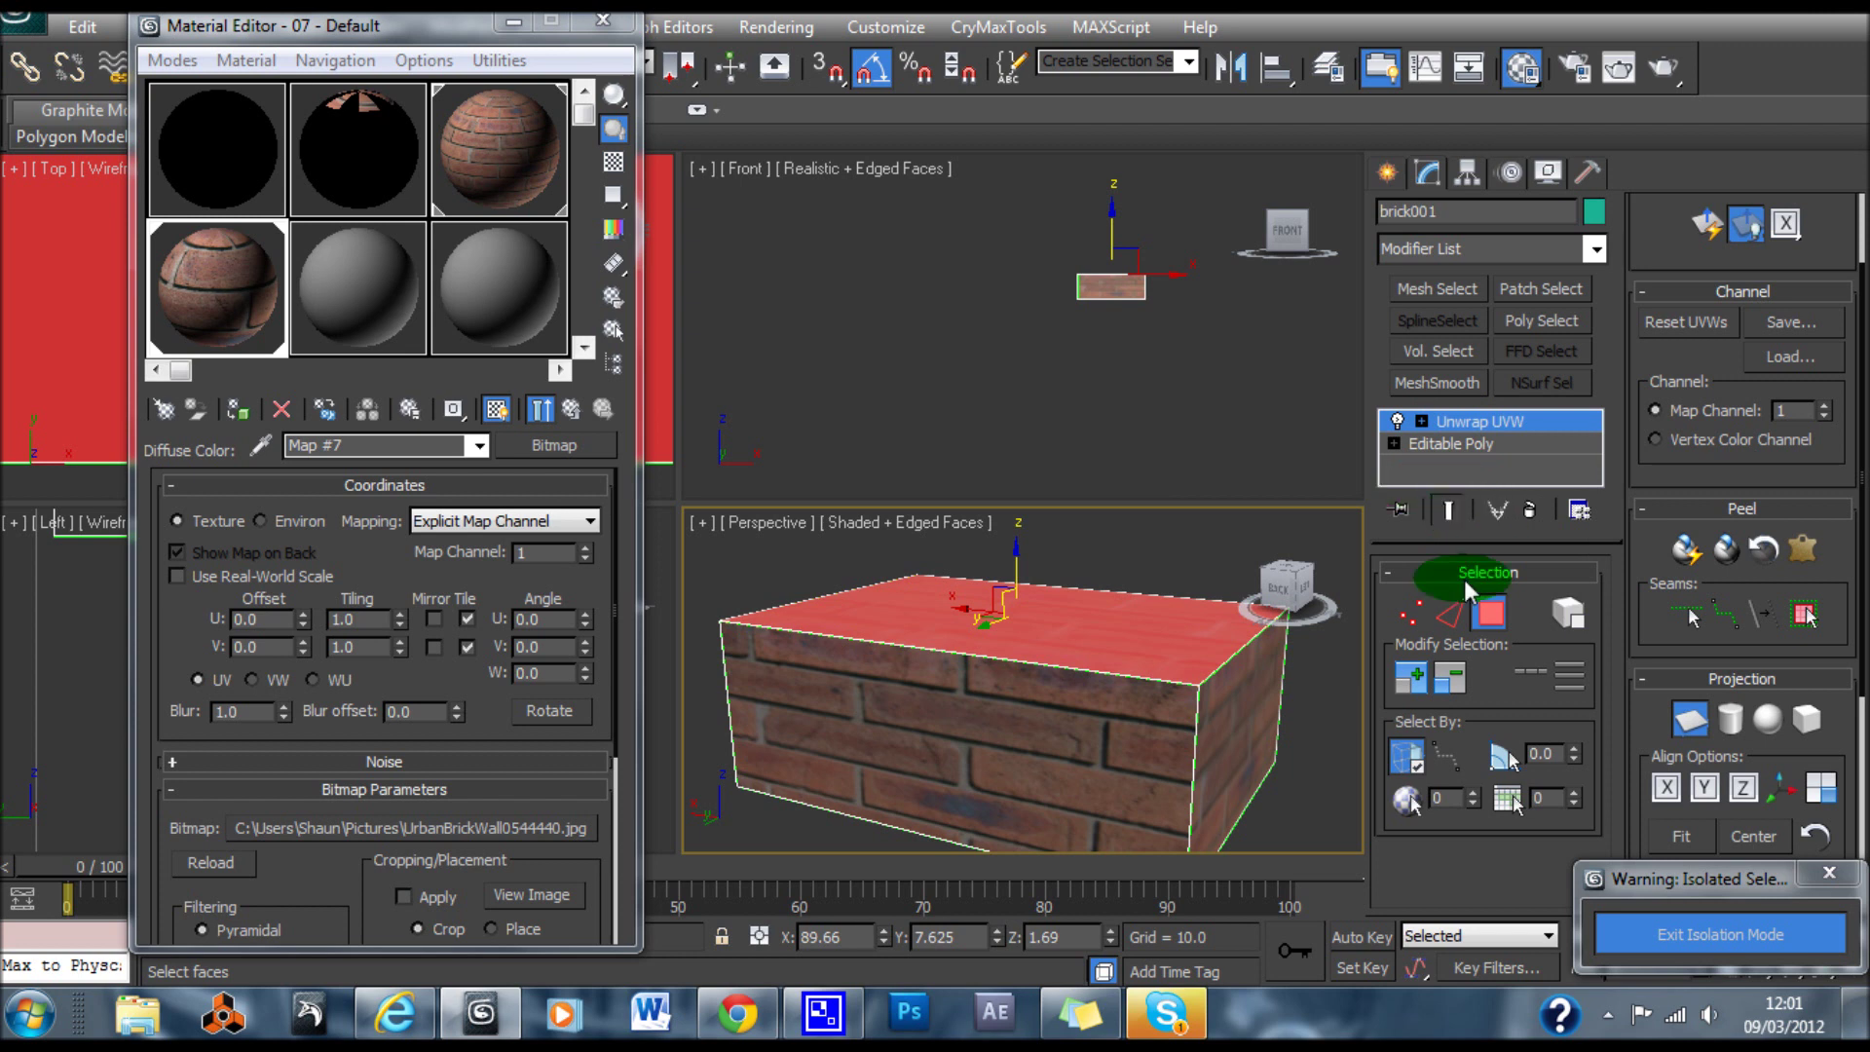
pyautogui.click(1451, 446)
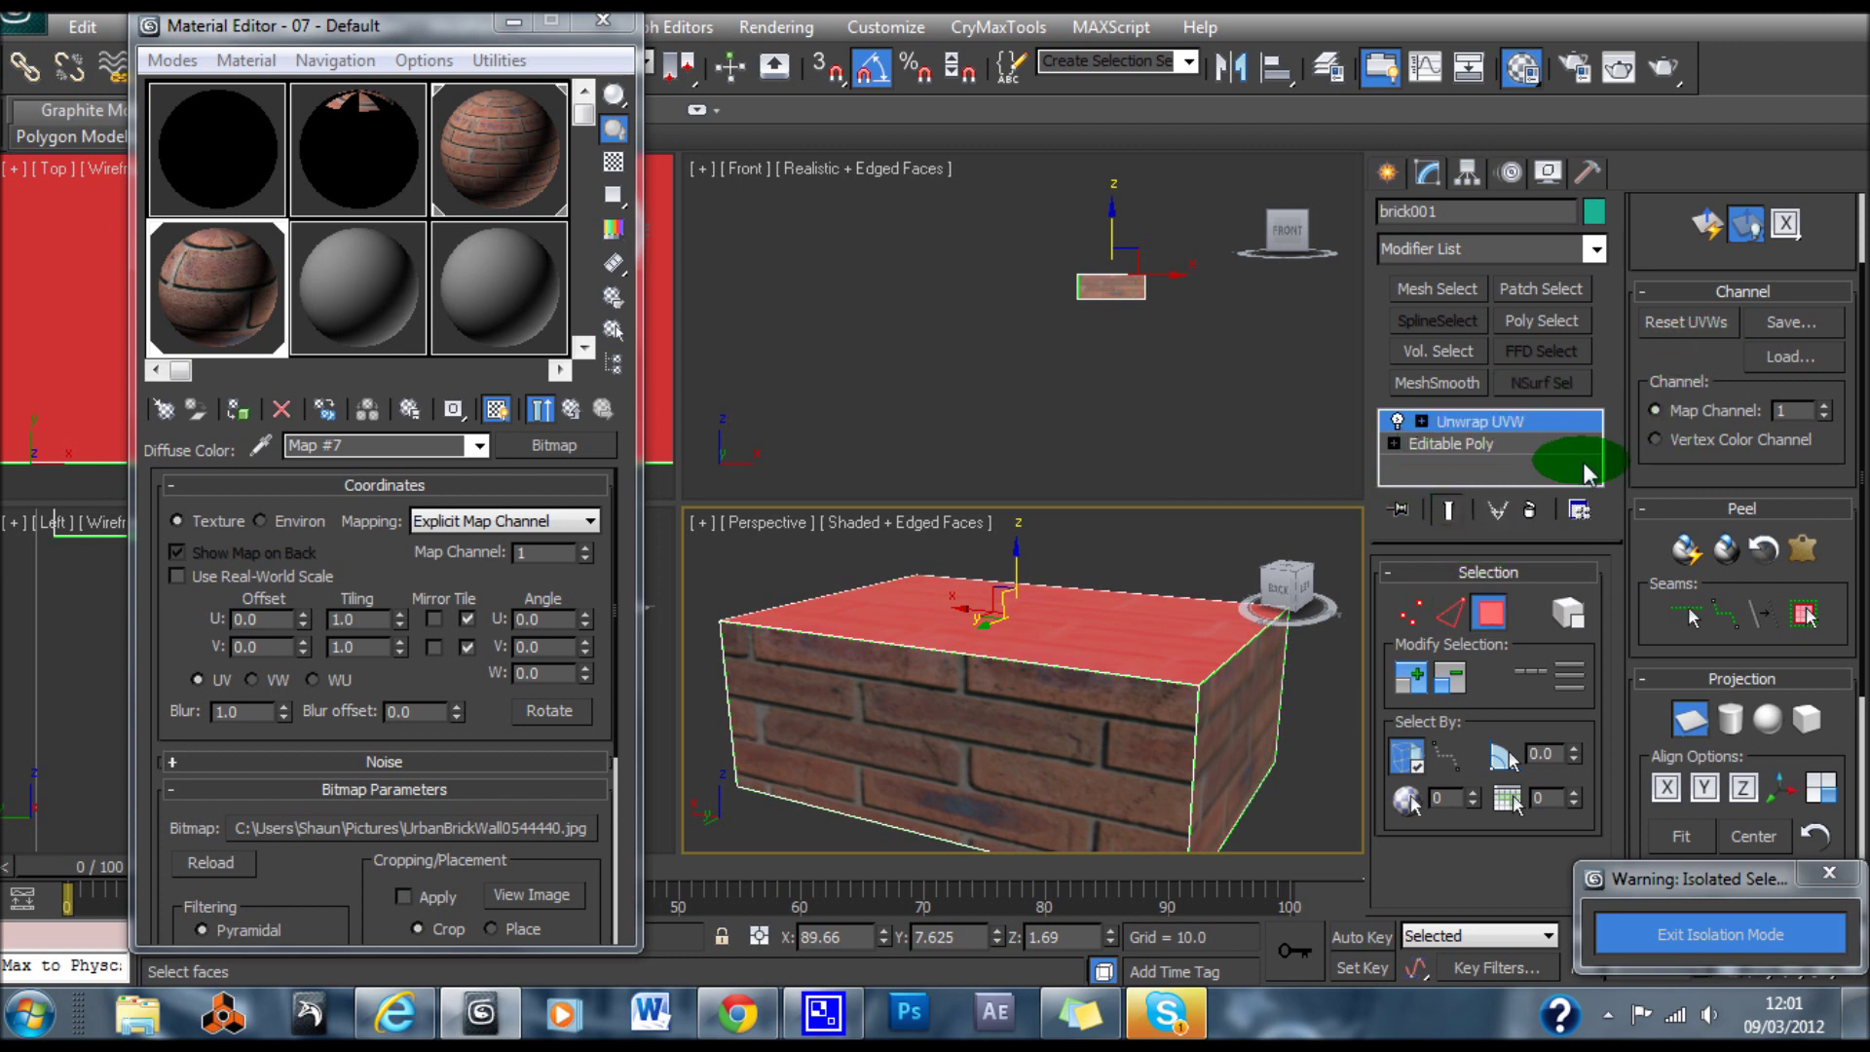
pyautogui.click(1690, 719)
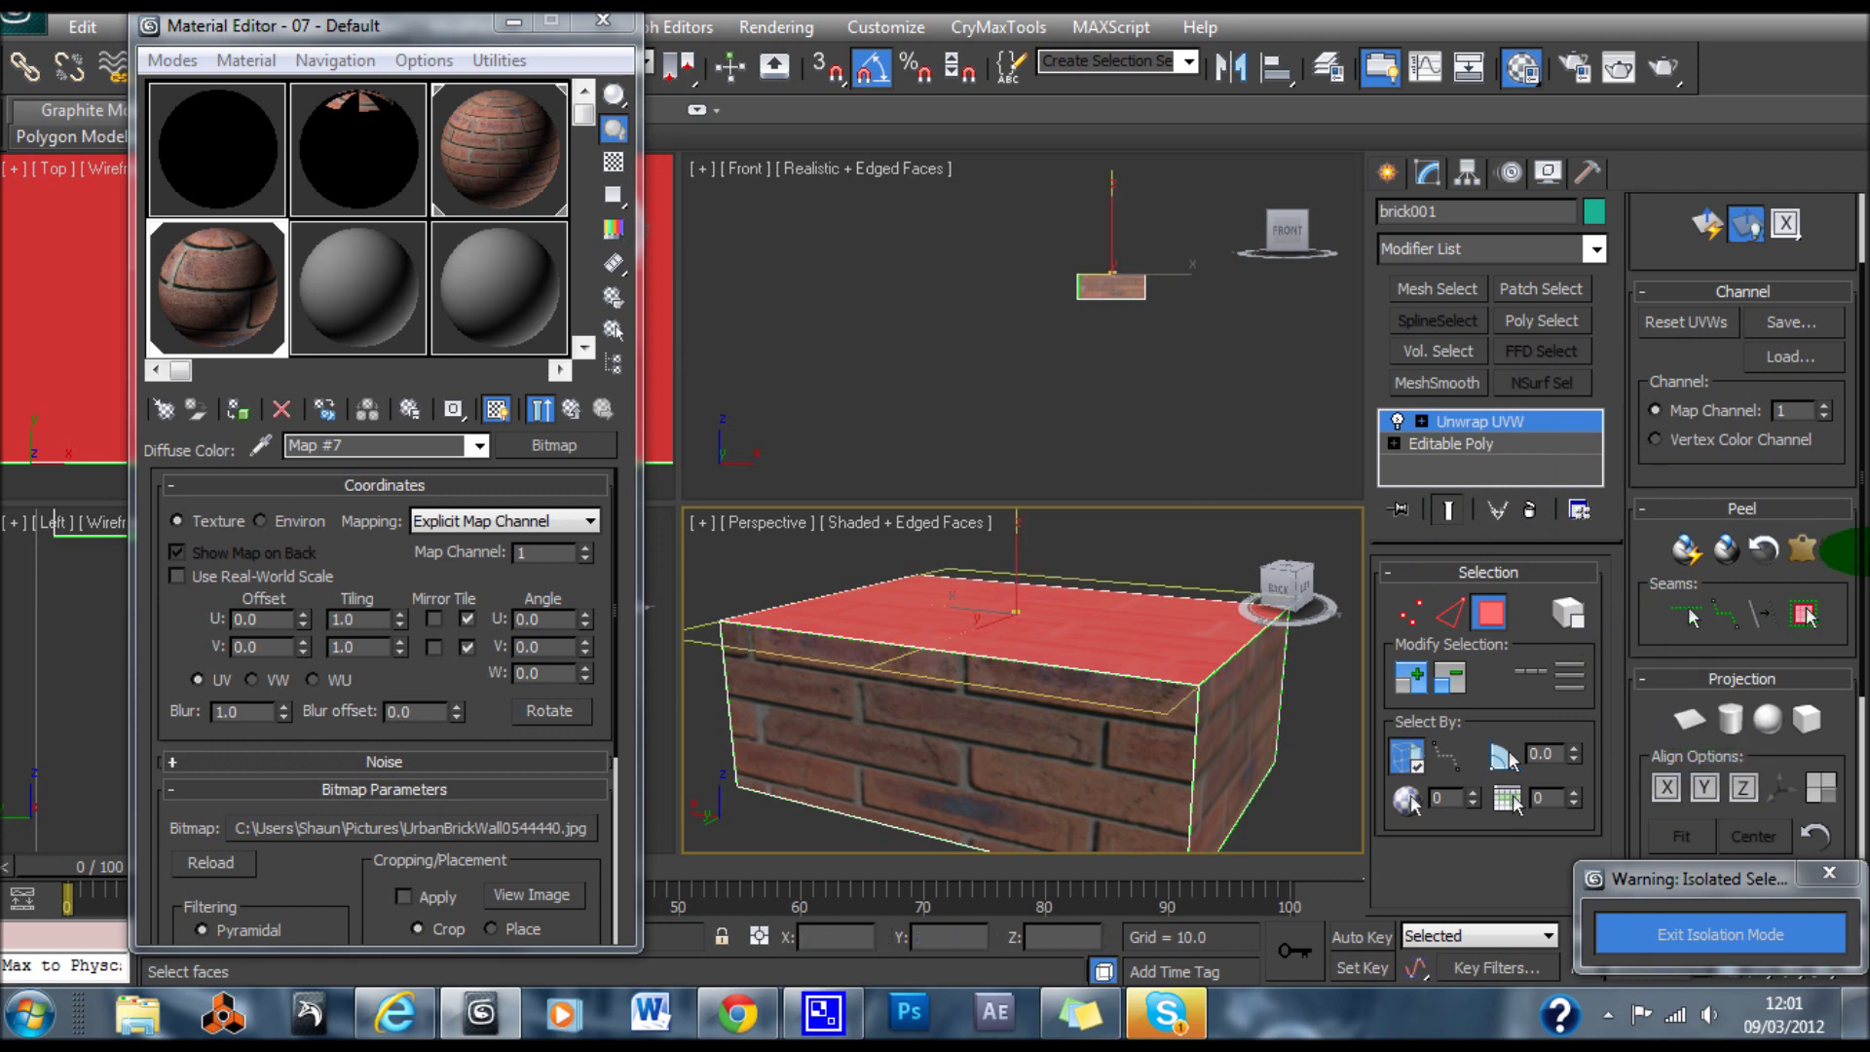
# Select all six faces of the brick together
pyautogui.scroll(5, 1841, 554)
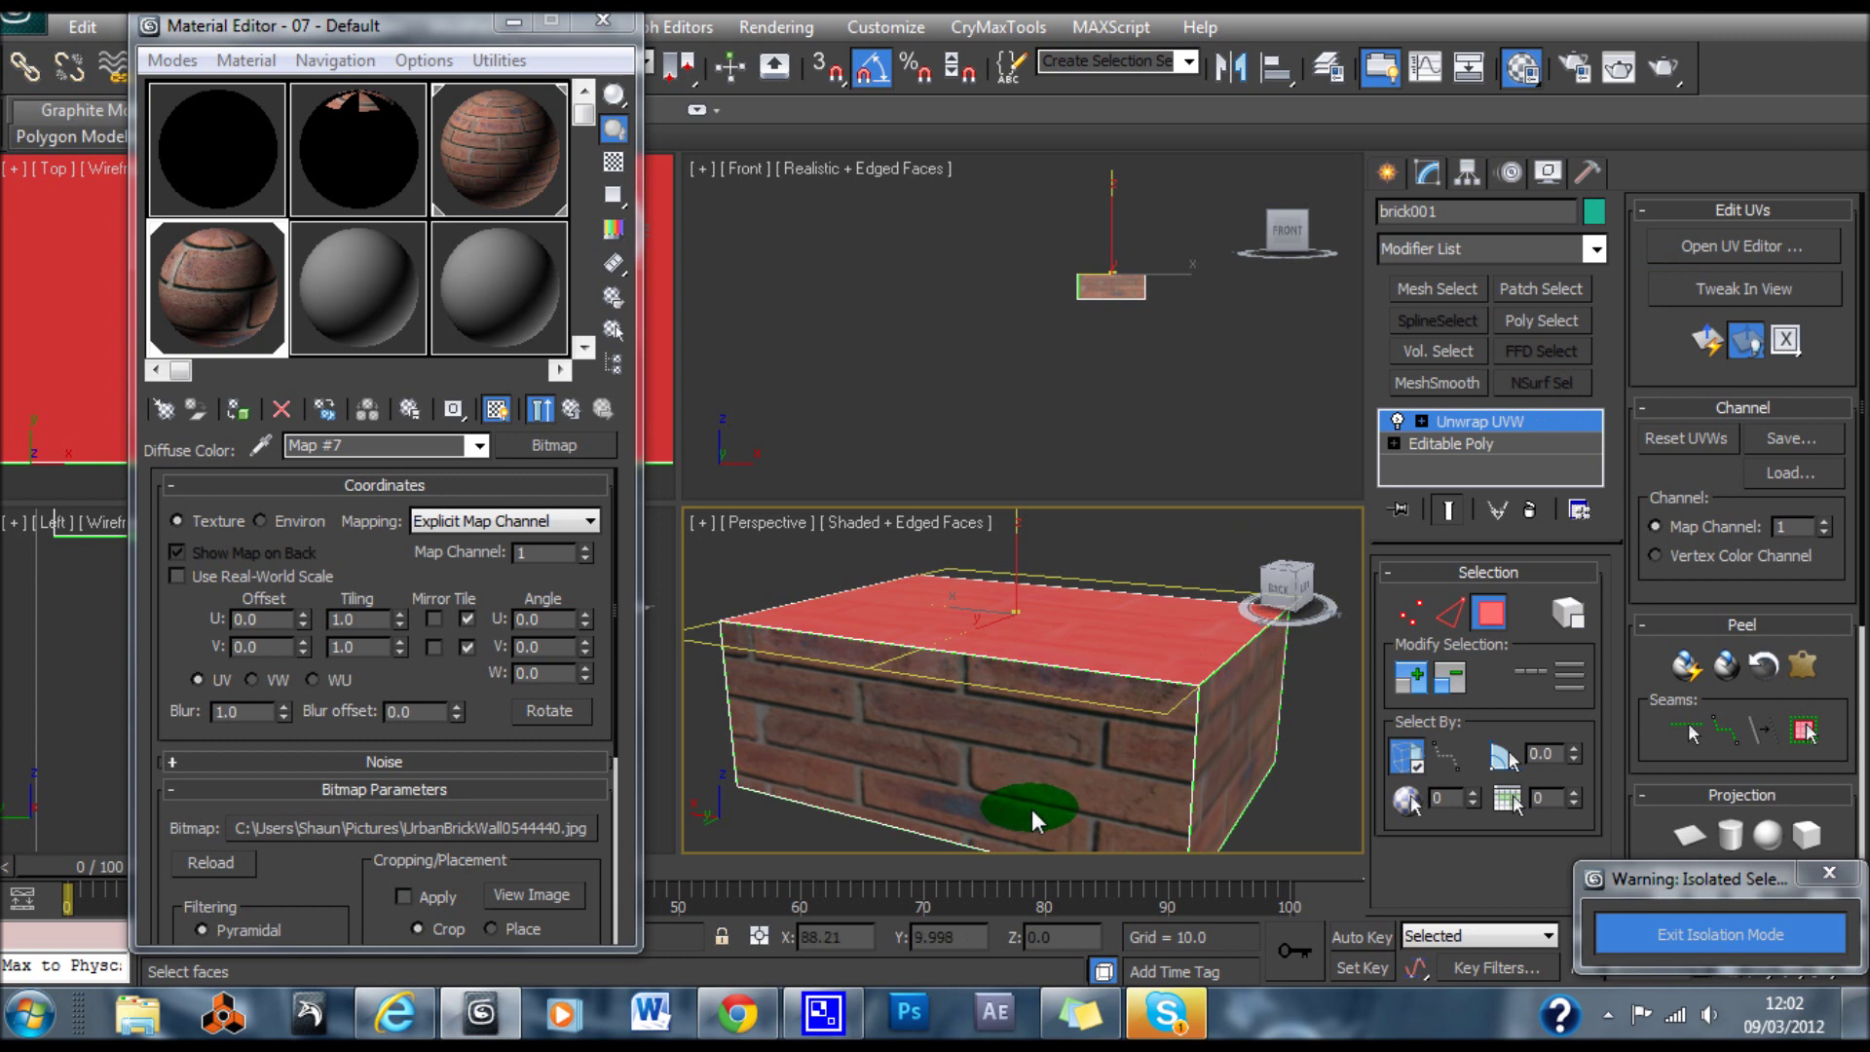
pyautogui.scroll(-3, 1042, 696)
pyautogui.click(1536, 629)
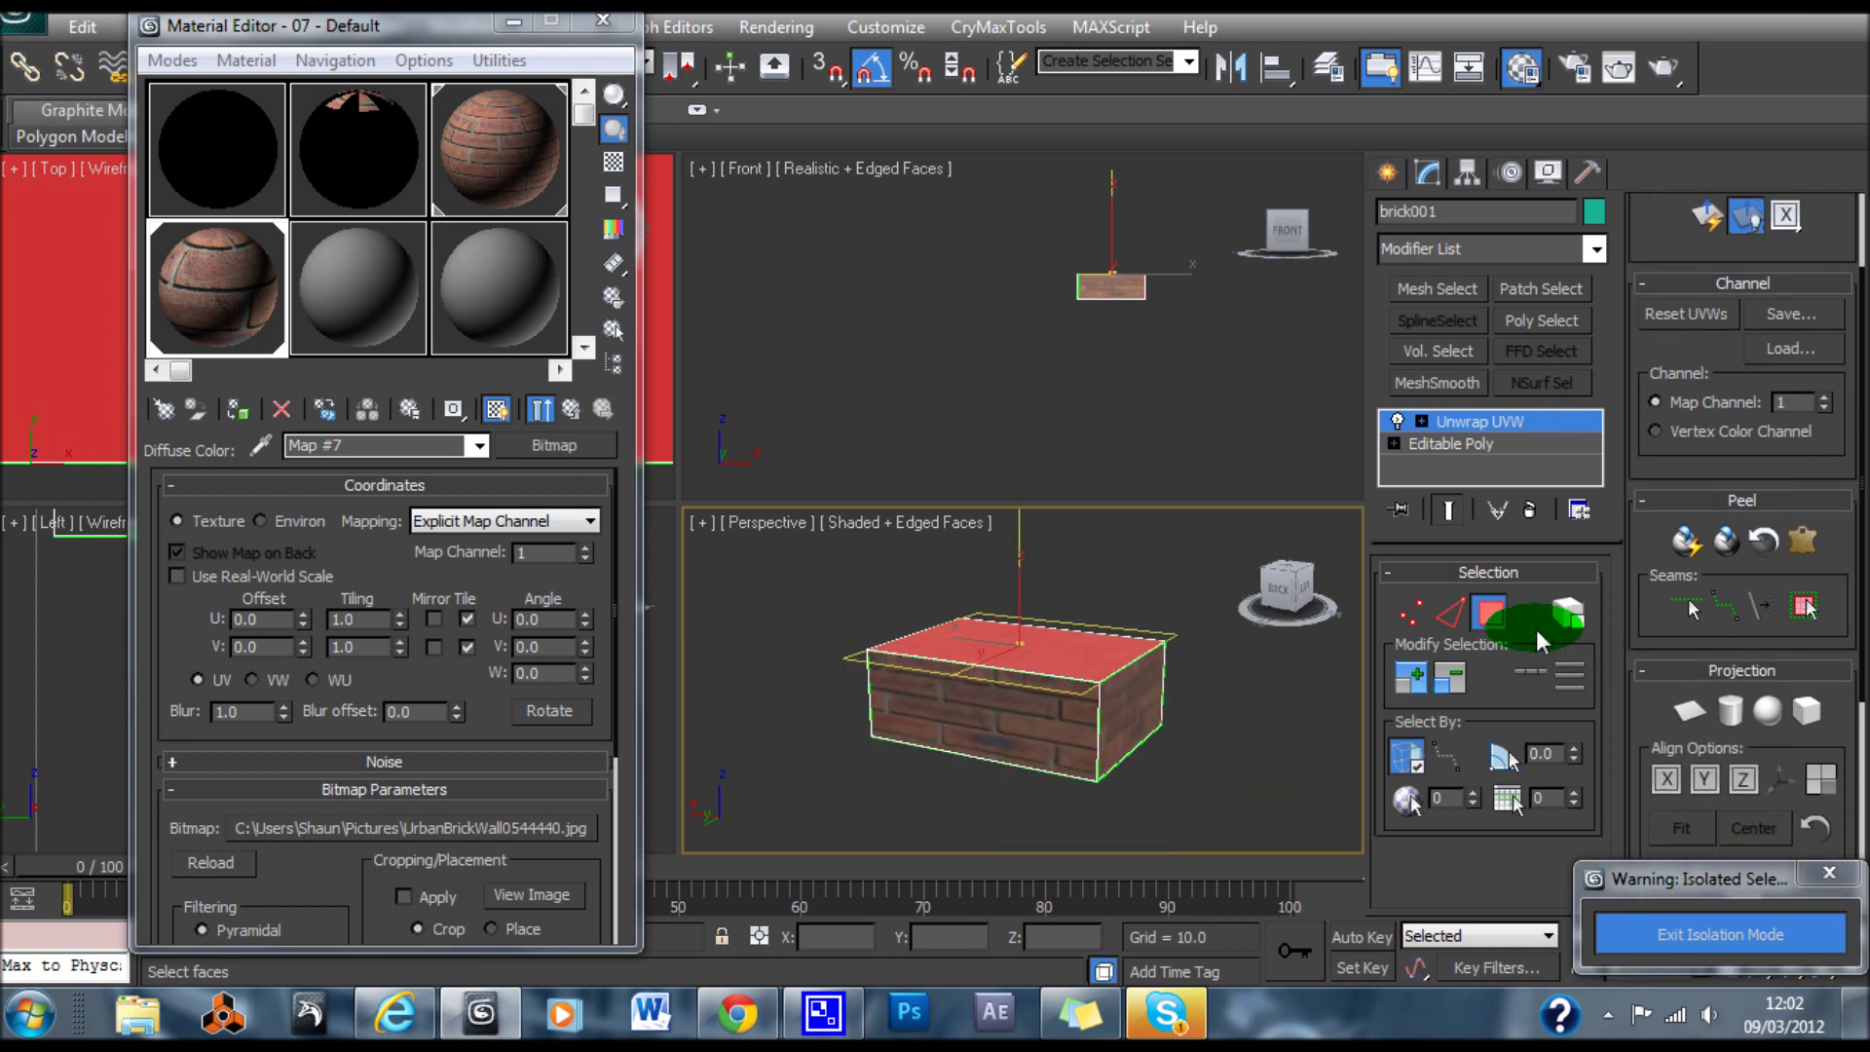
pyautogui.click(1240, 783)
pyautogui.moveTo(991, 609); pyautogui.dragTo(776, 604)
pyautogui.keyDown('alt'); pyautogui.moveTo(997, 751); pyautogui.dragTo(1011, 655, button='middle'); pyautogui.keyUp('alt')
pyautogui.keyDown('ctrl'); pyautogui.click(944, 647); pyautogui.keyUp('ctrl')
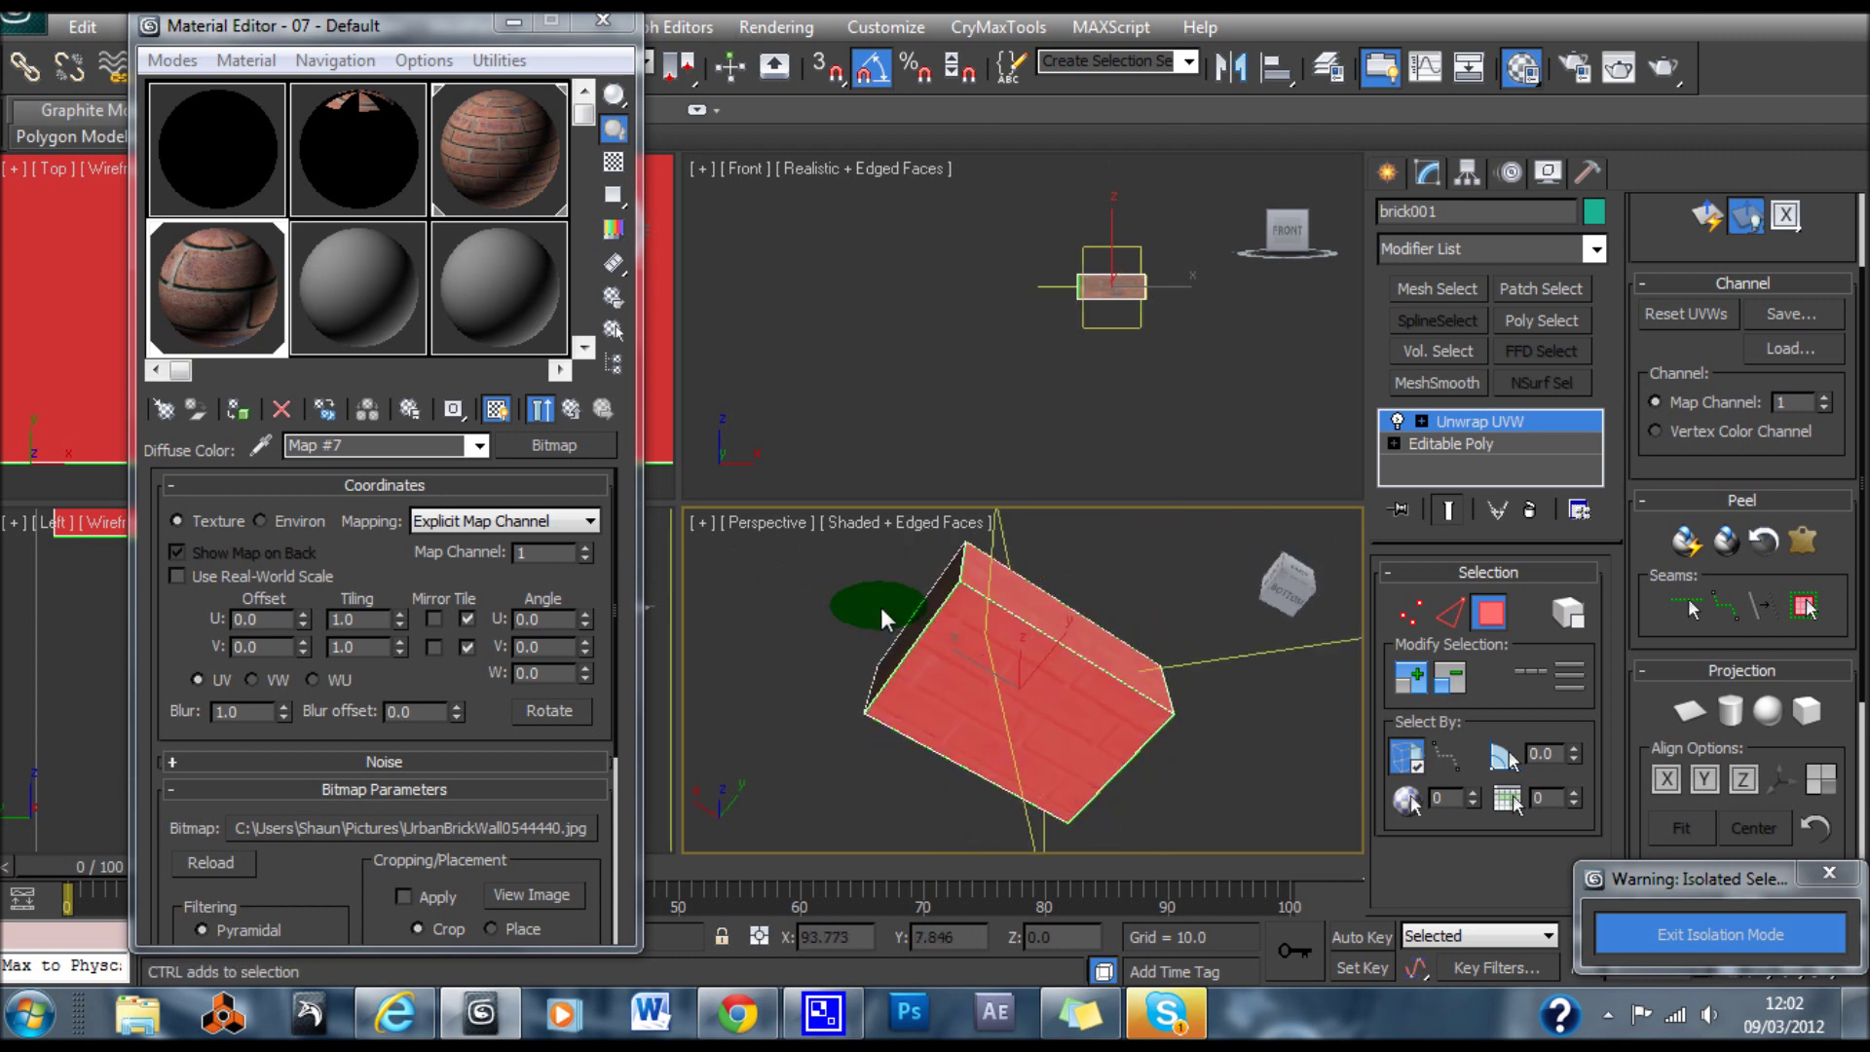
pyautogui.keyDown('ctrl'); pyautogui.click(928, 646); pyautogui.keyUp('ctrl')
pyautogui.keyDown('alt'); pyautogui.moveTo(929, 675); pyautogui.dragTo(1062, 733, button='middle'); pyautogui.keyUp('alt')
pyautogui.keyDown('ctrl'); pyautogui.click(998, 688); pyautogui.keyUp('ctrl')
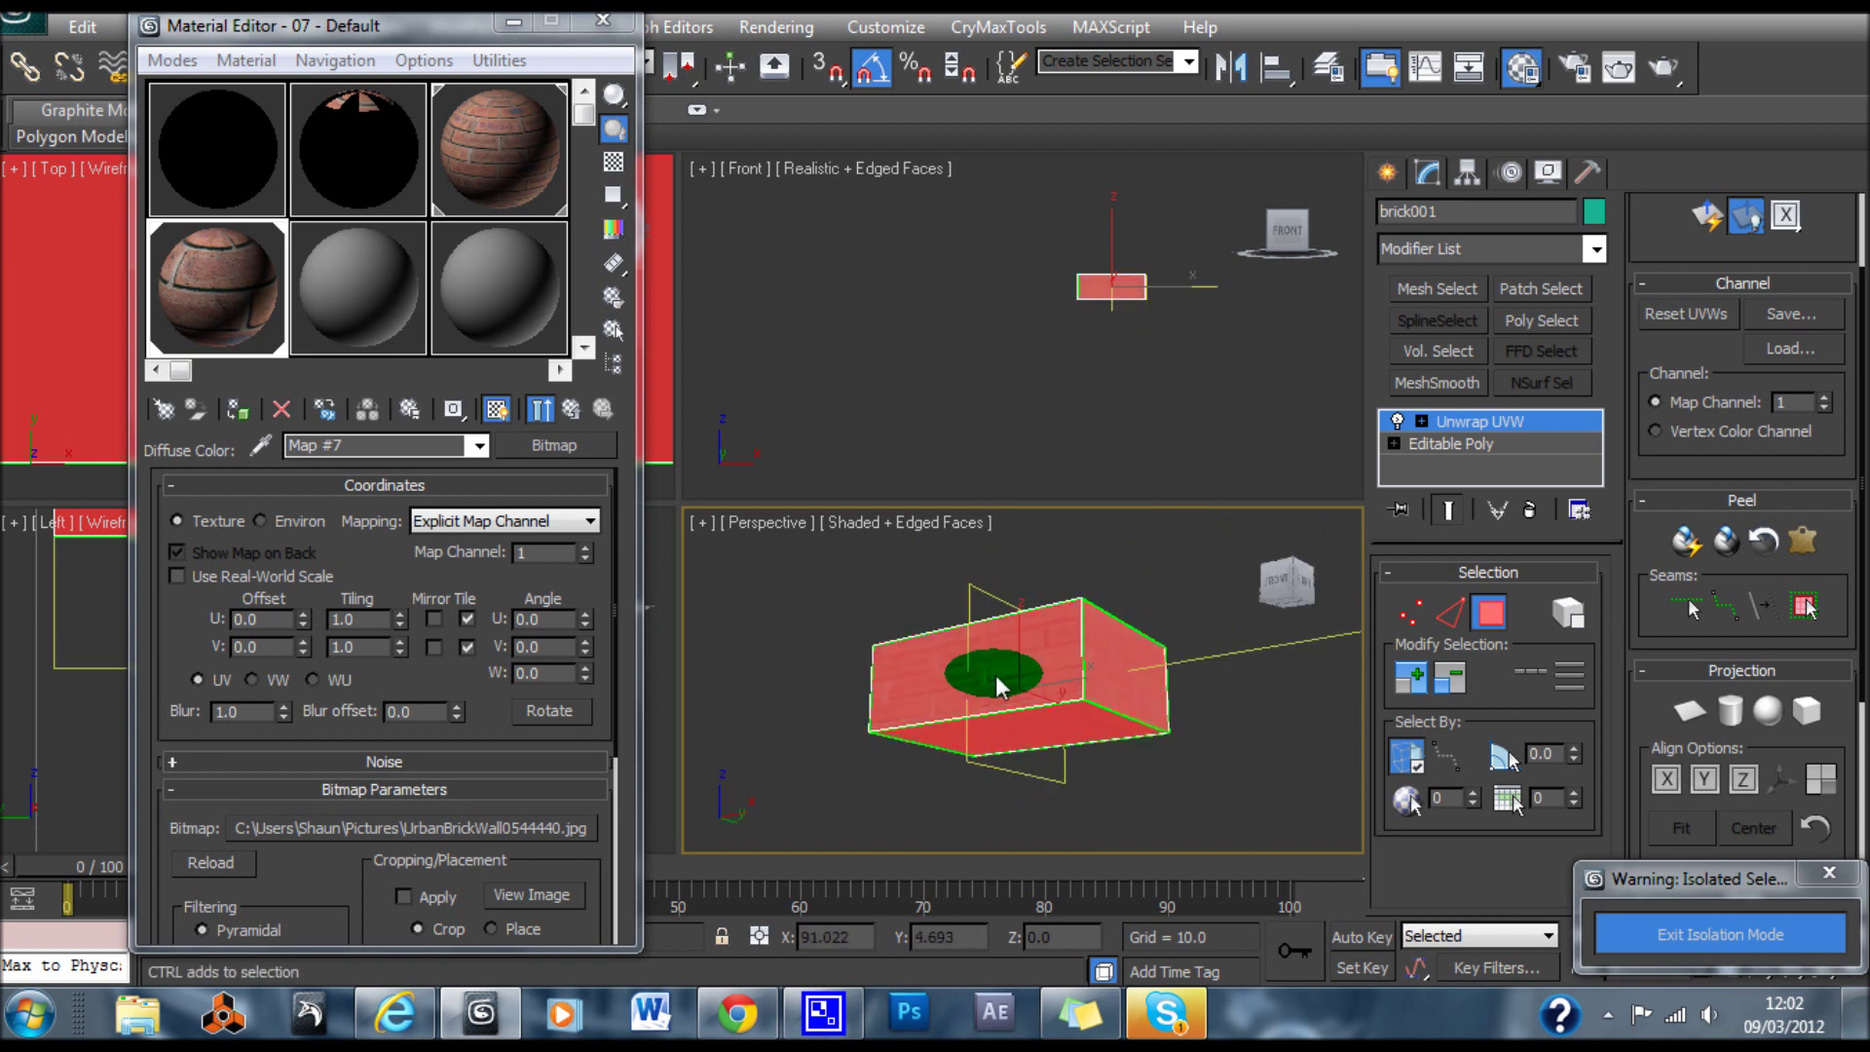
pyautogui.keyDown('alt'); pyautogui.moveTo(971, 689); pyautogui.dragTo(1233, 794, button='middle'); pyautogui.keyUp('alt')
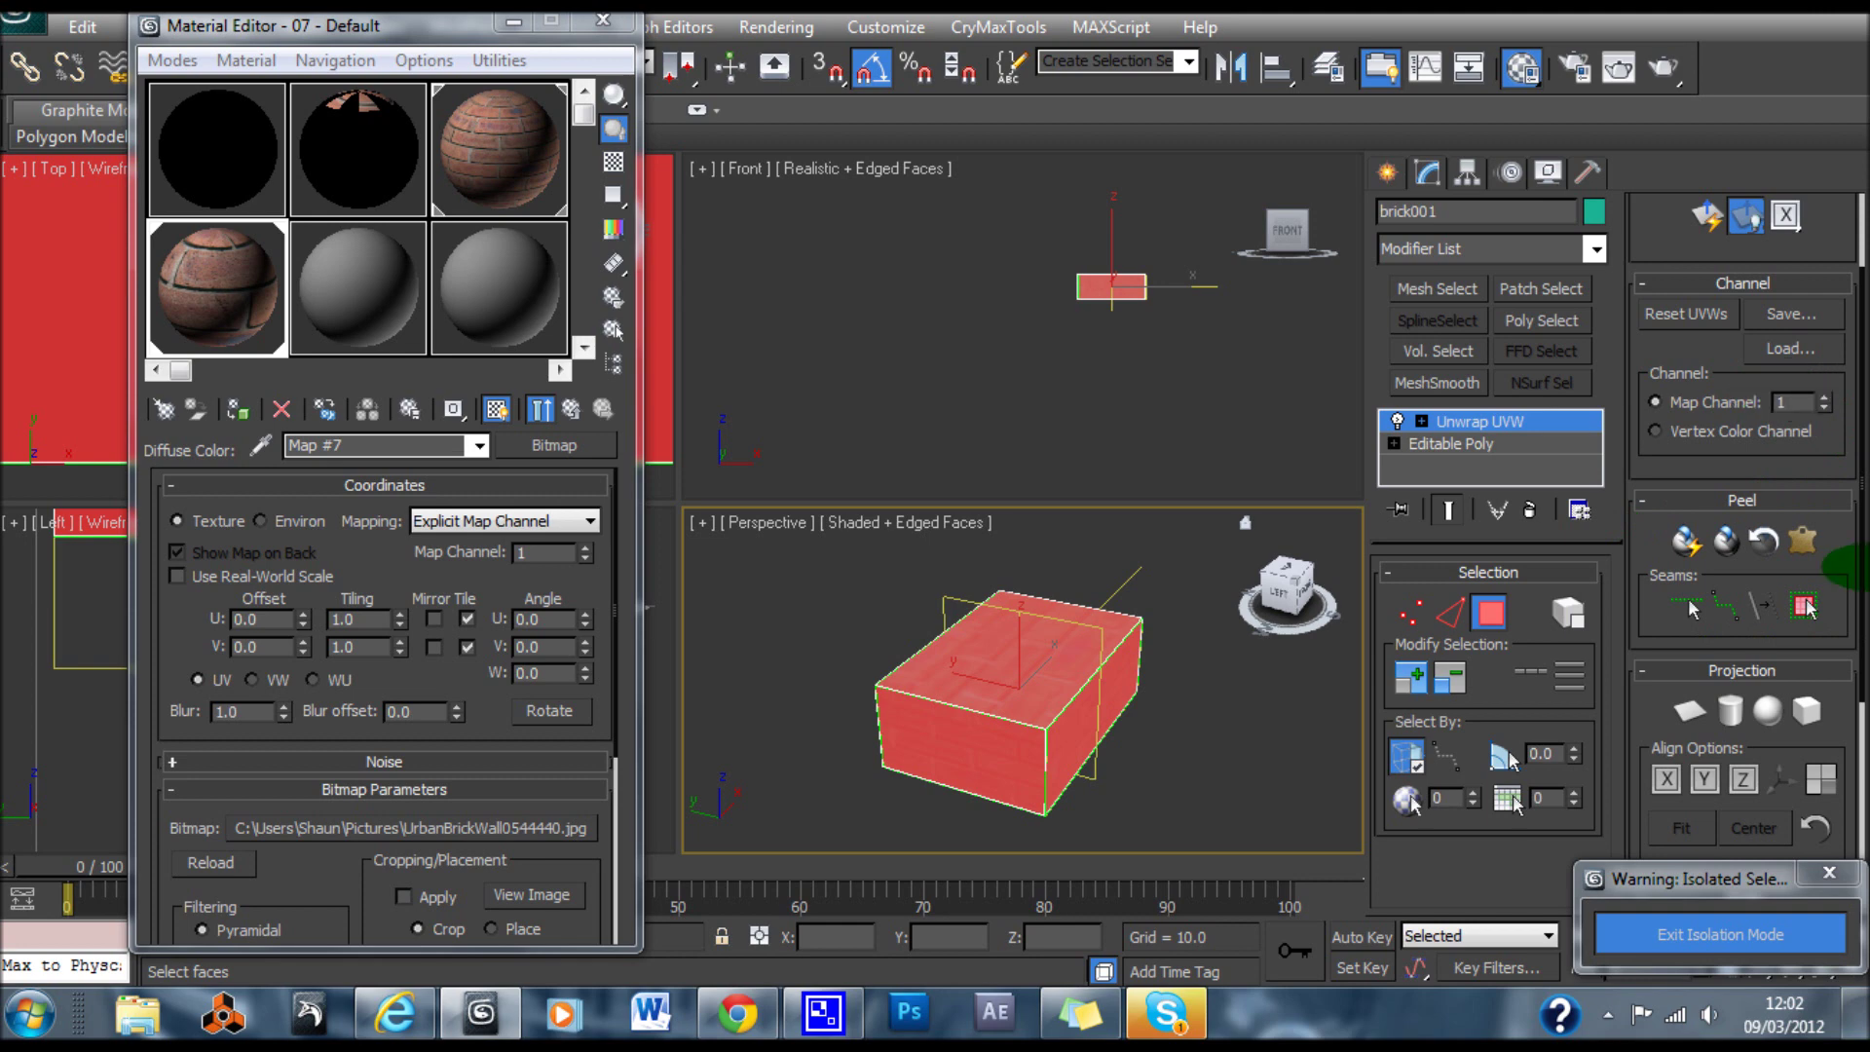
# Open the UV editor for the selected faces and show Map #7, the brick wall bitmap, as its background
pyautogui.scroll(3, 1842, 585)
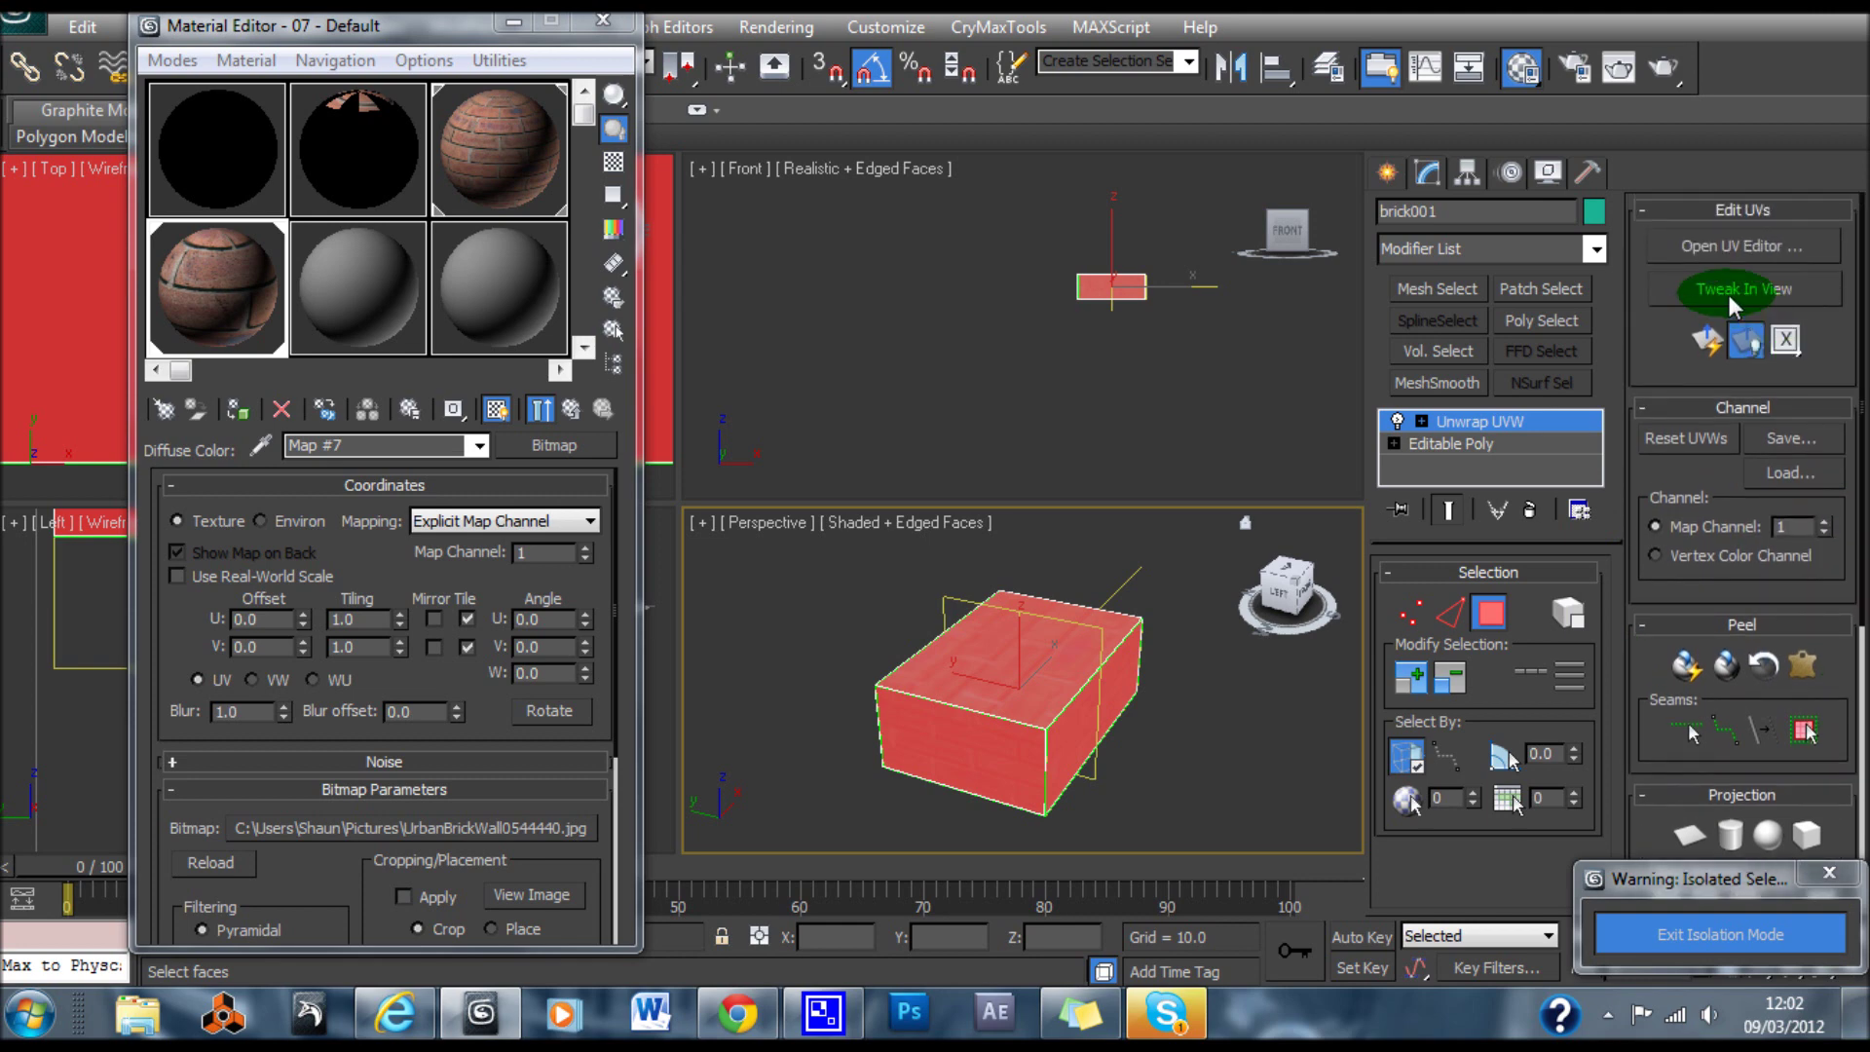
pyautogui.click(1730, 247)
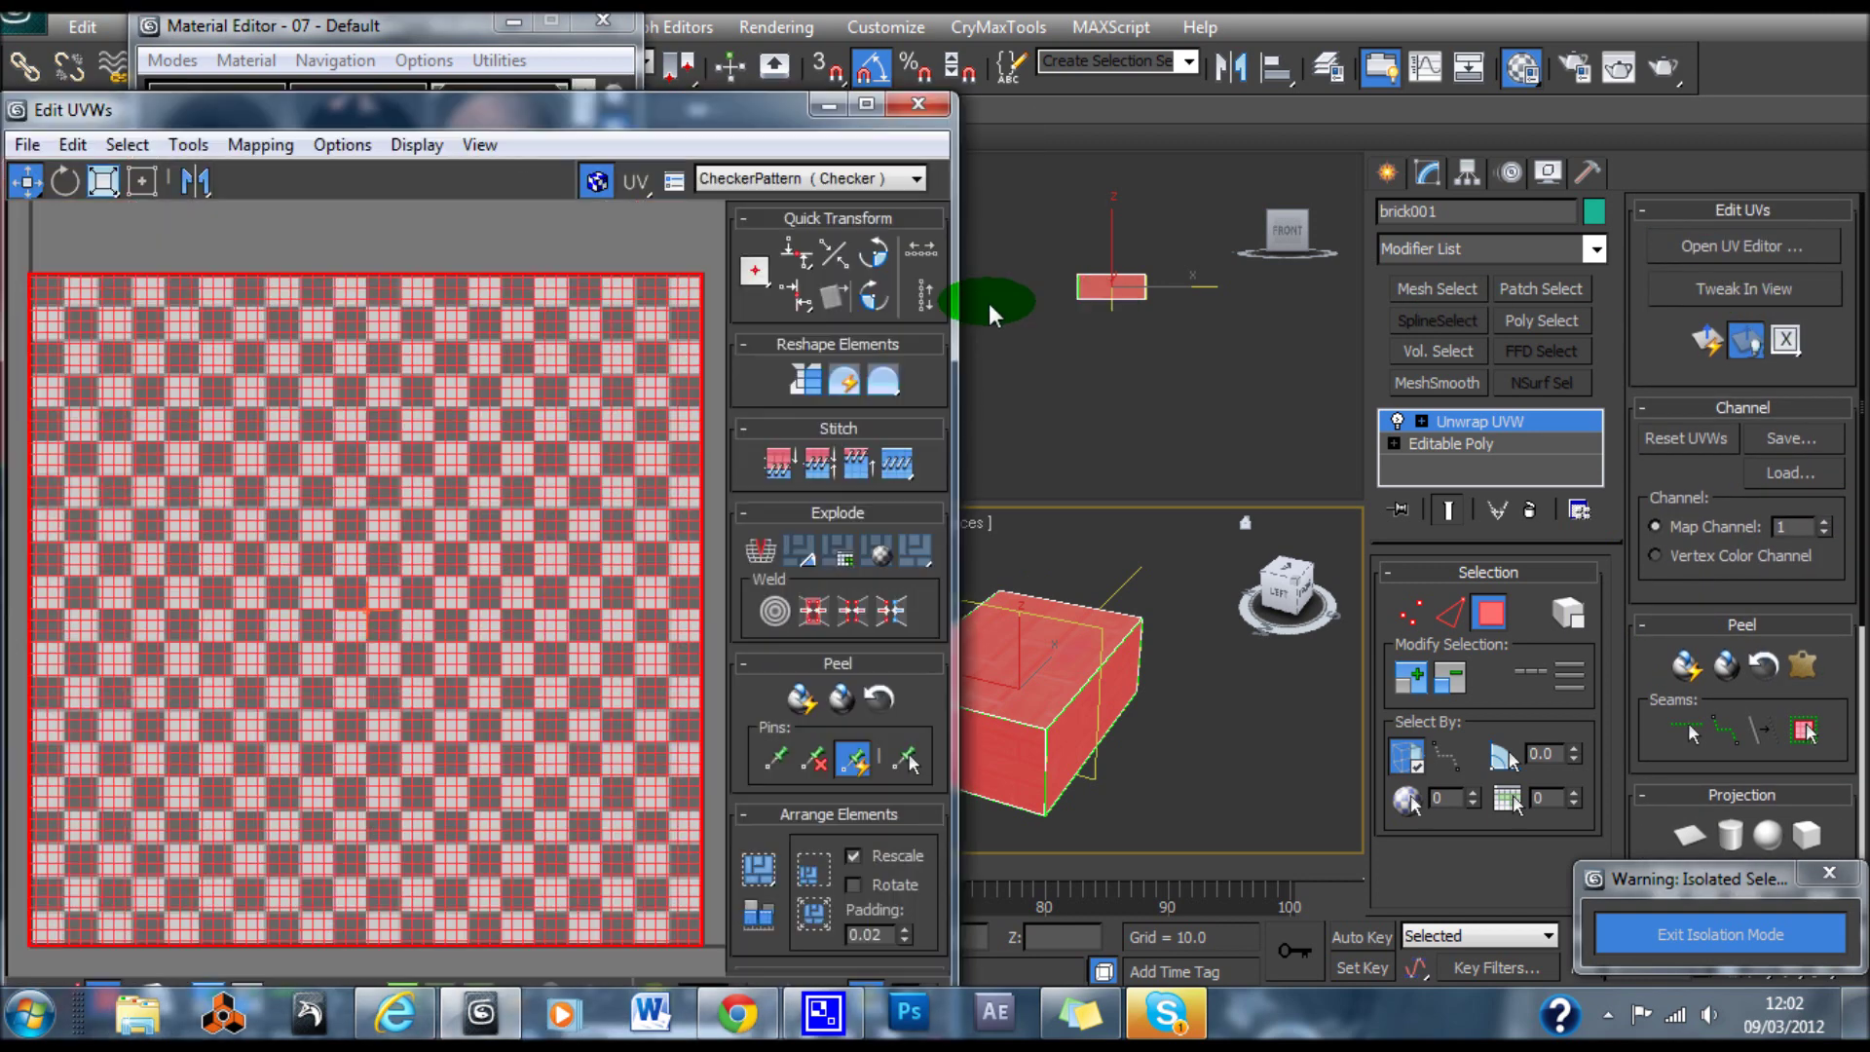
pyautogui.moveTo(678, 122); pyautogui.dragTo(748, 51)
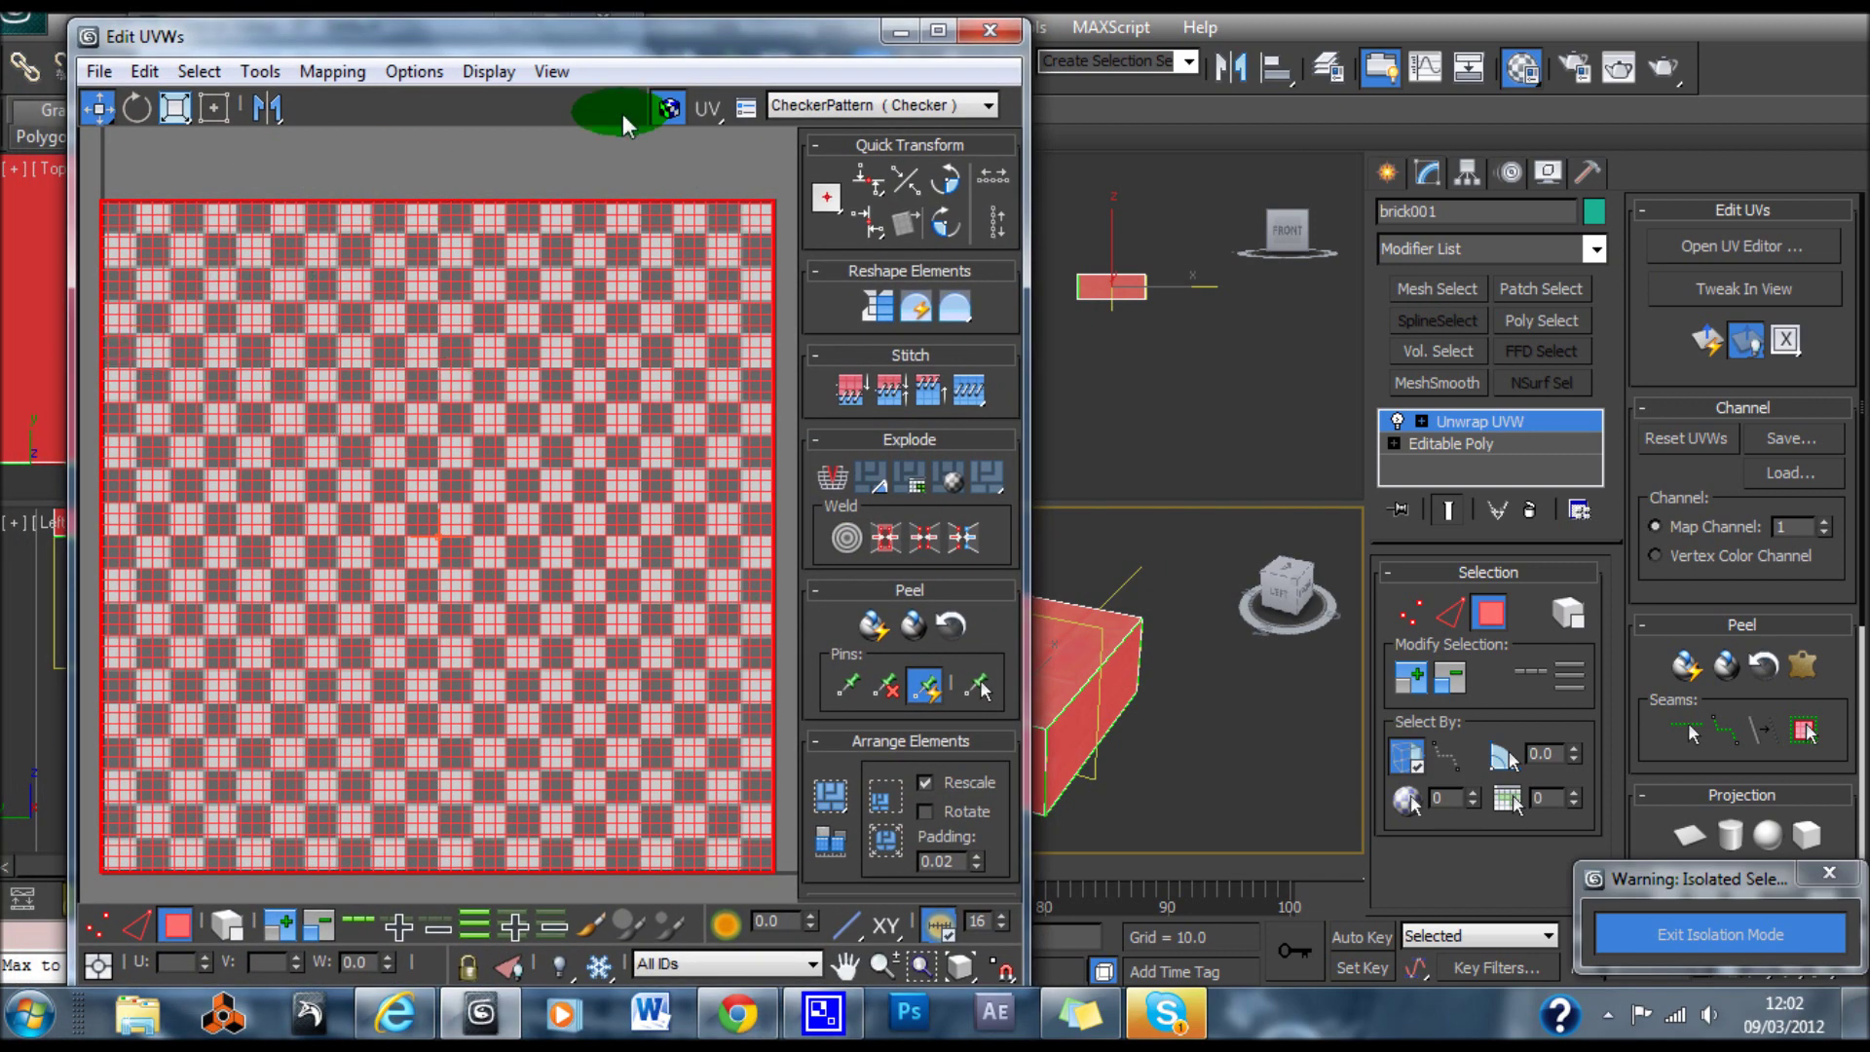
pyautogui.click(795, 105)
pyautogui.click(812, 151)
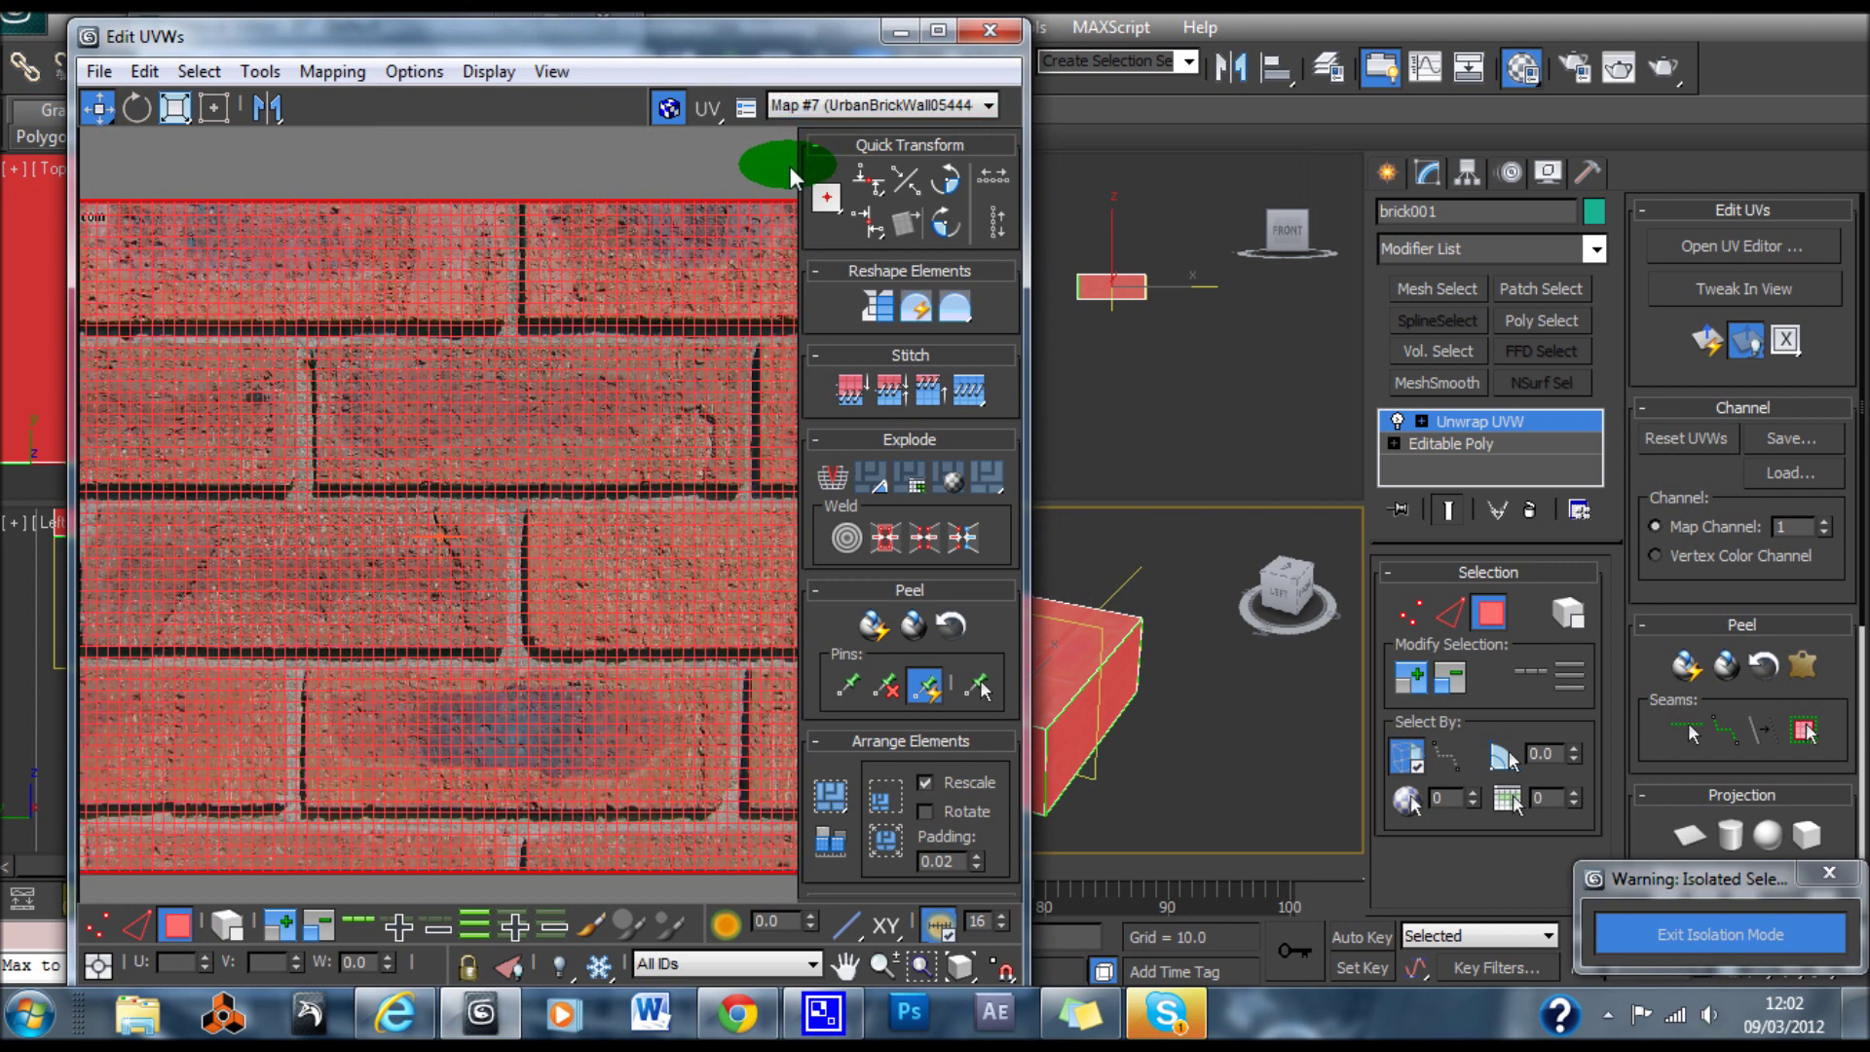
pyautogui.scroll(2, 413, 294)
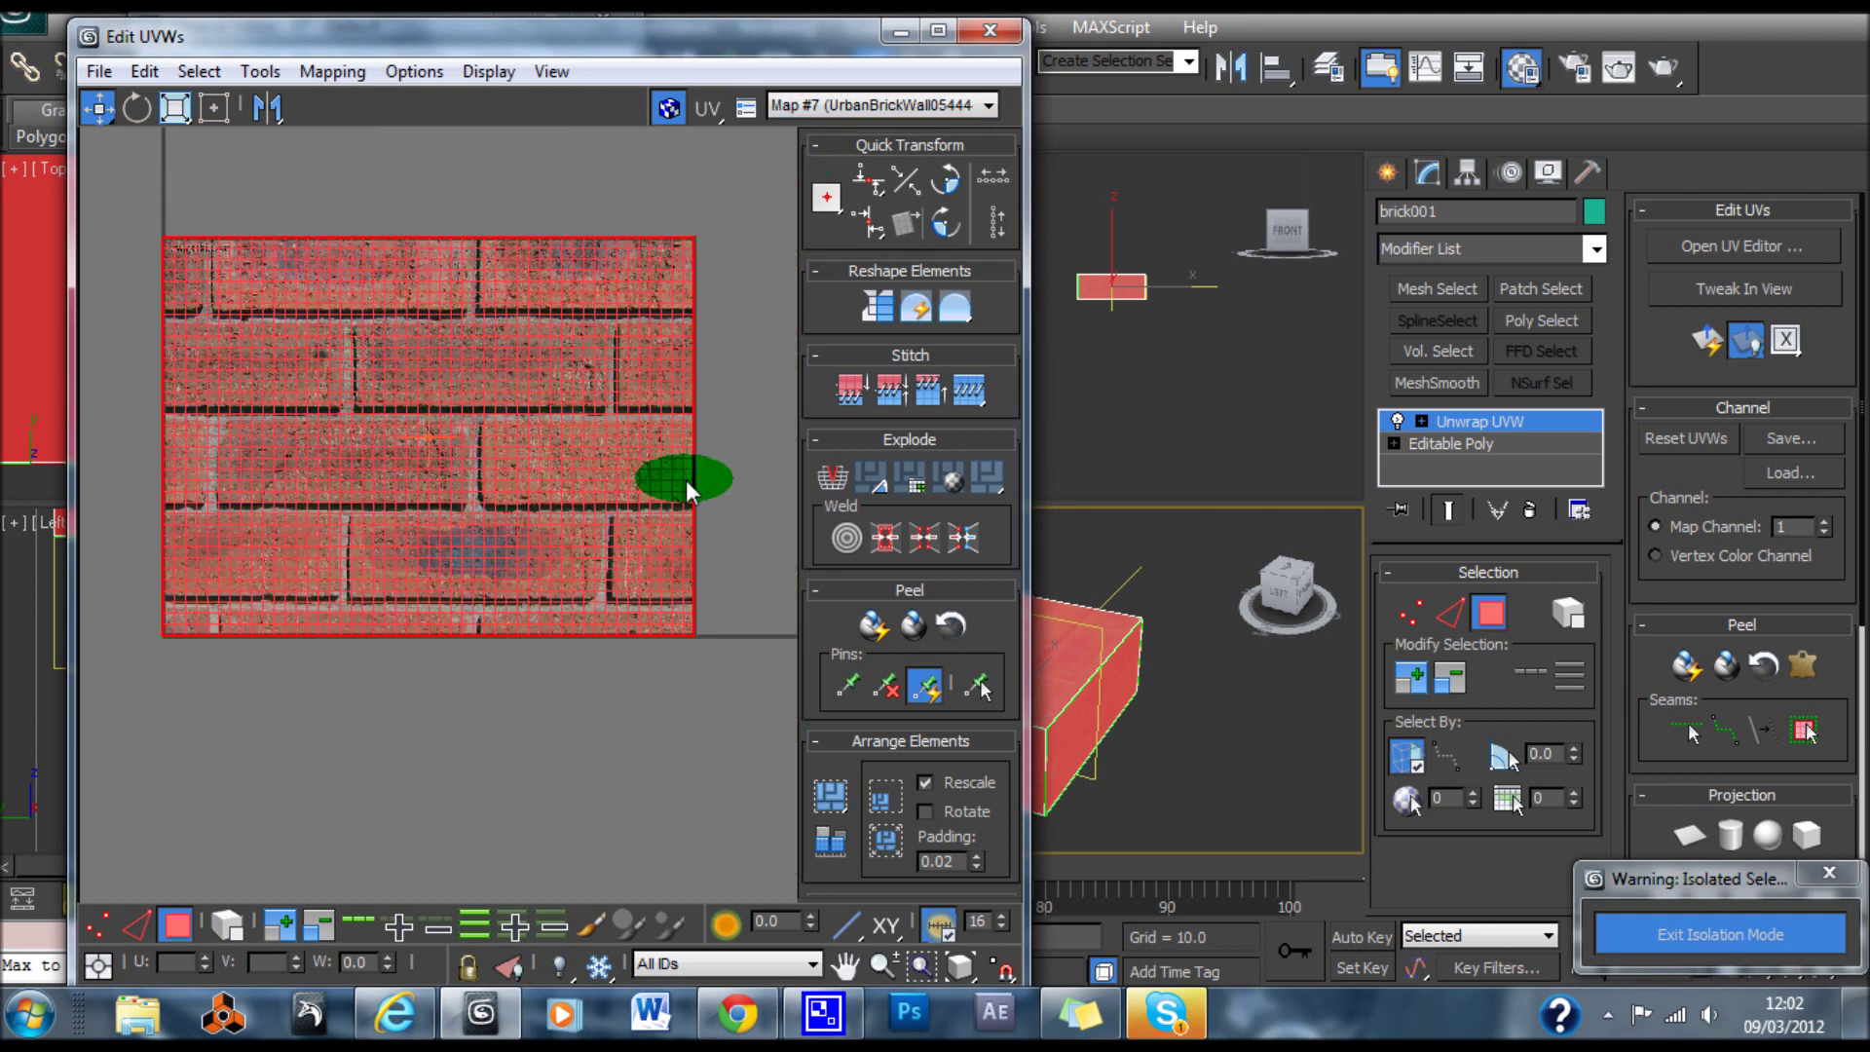
# Select only the brick's top face and shift its UVs slightly downward over the brick wall bitmap
pyautogui.click(1056, 672)
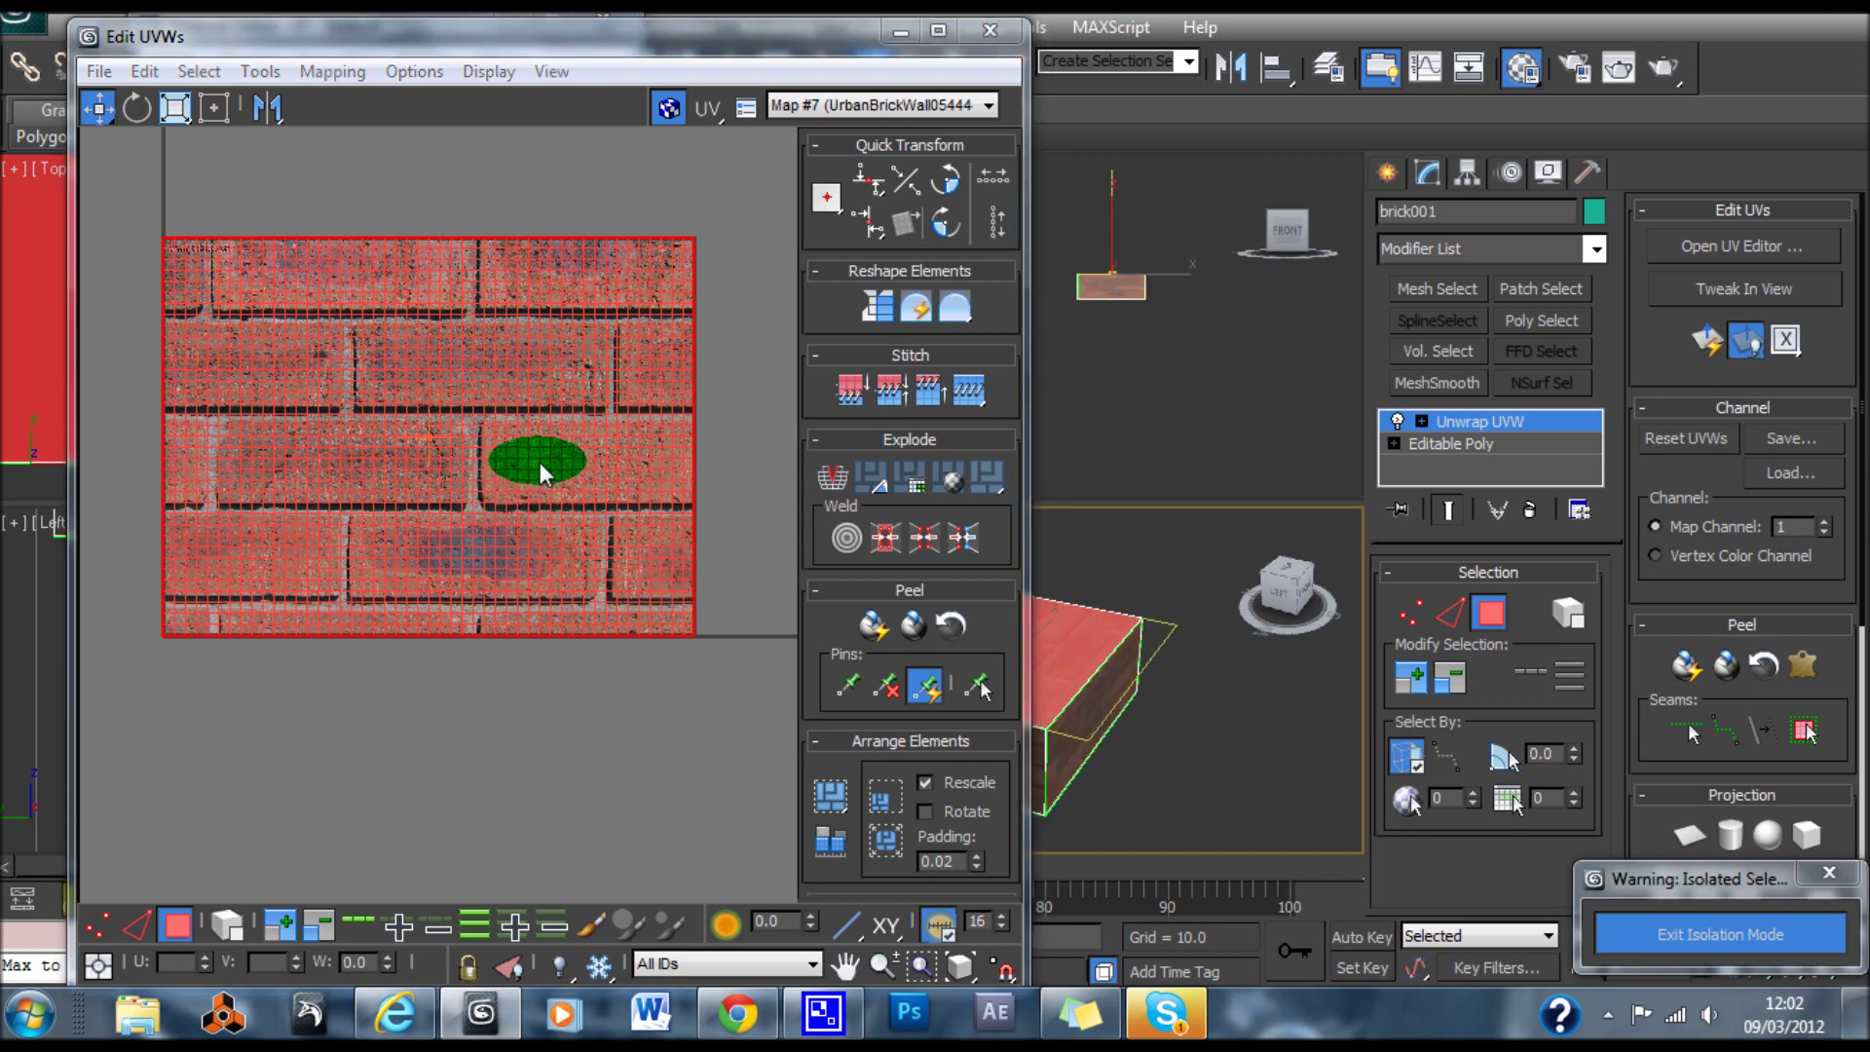
pyautogui.moveTo(624, 50); pyautogui.dragTo(556, 56)
pyautogui.scroll(4, 1169, 672)
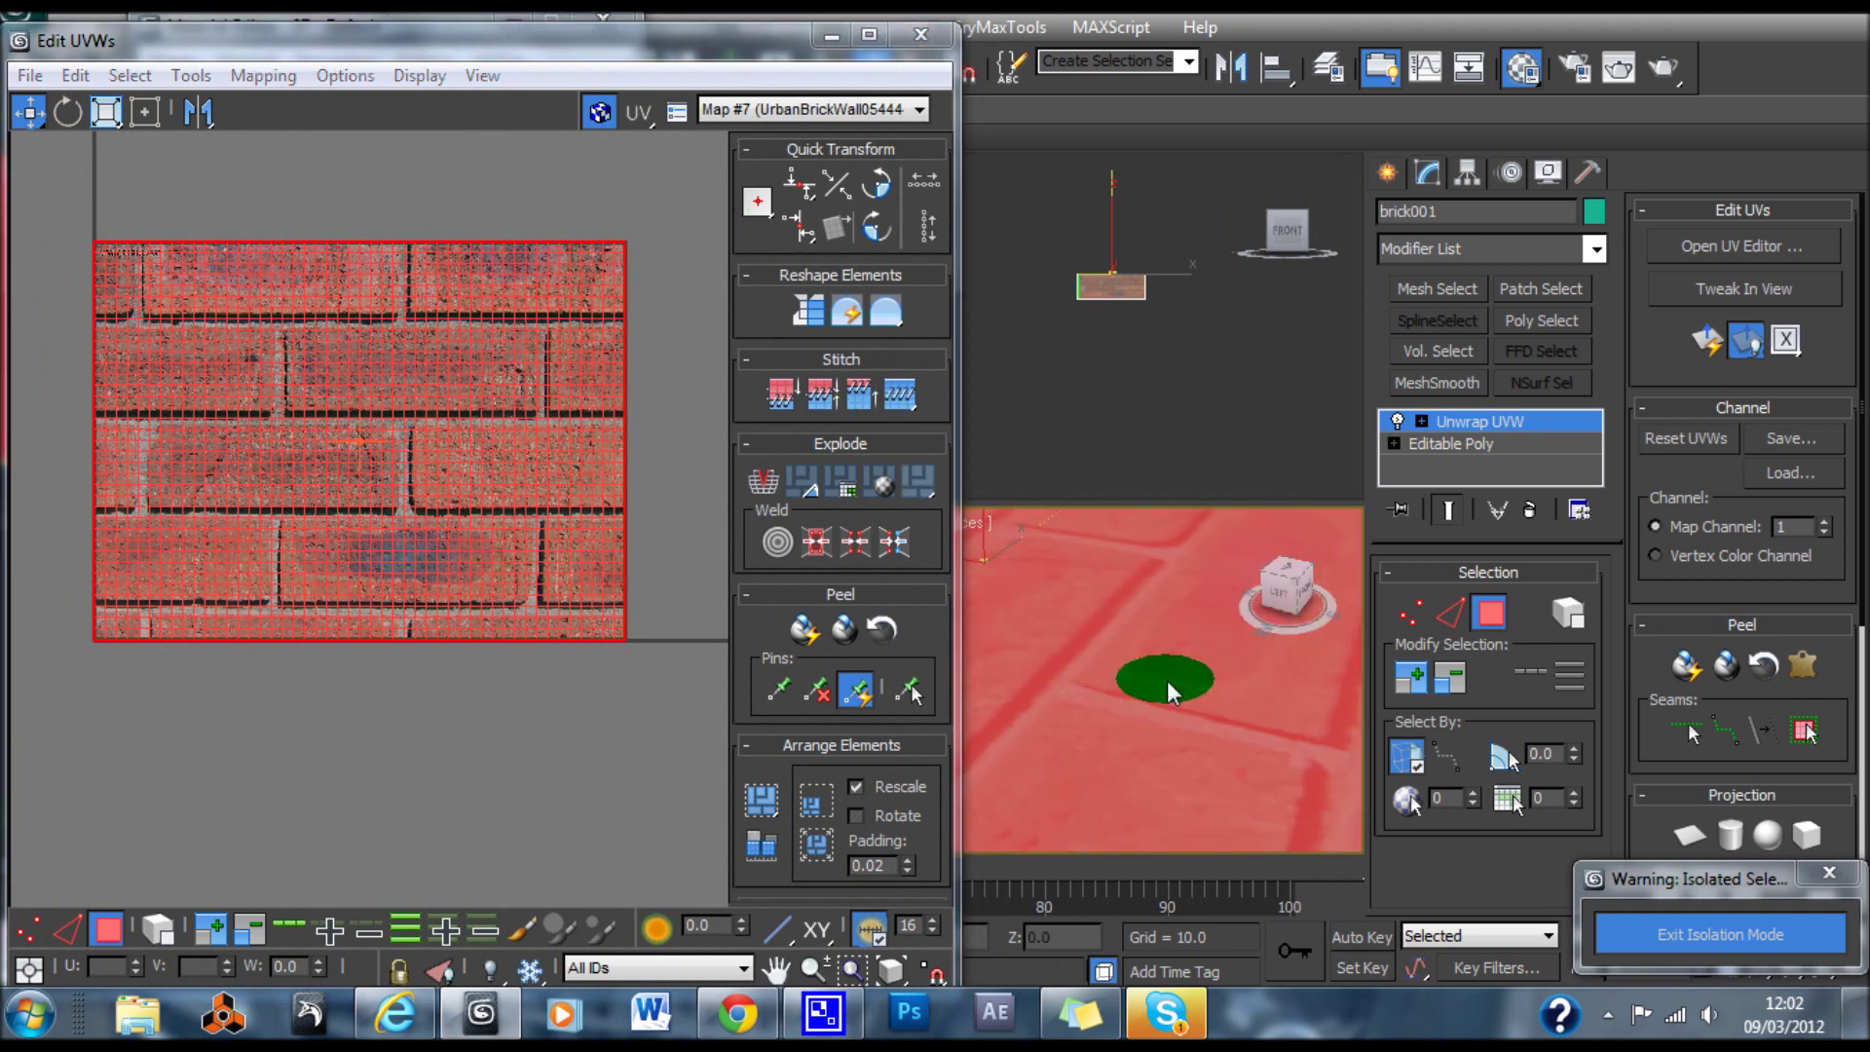
pyautogui.scroll(-2, 1161, 680)
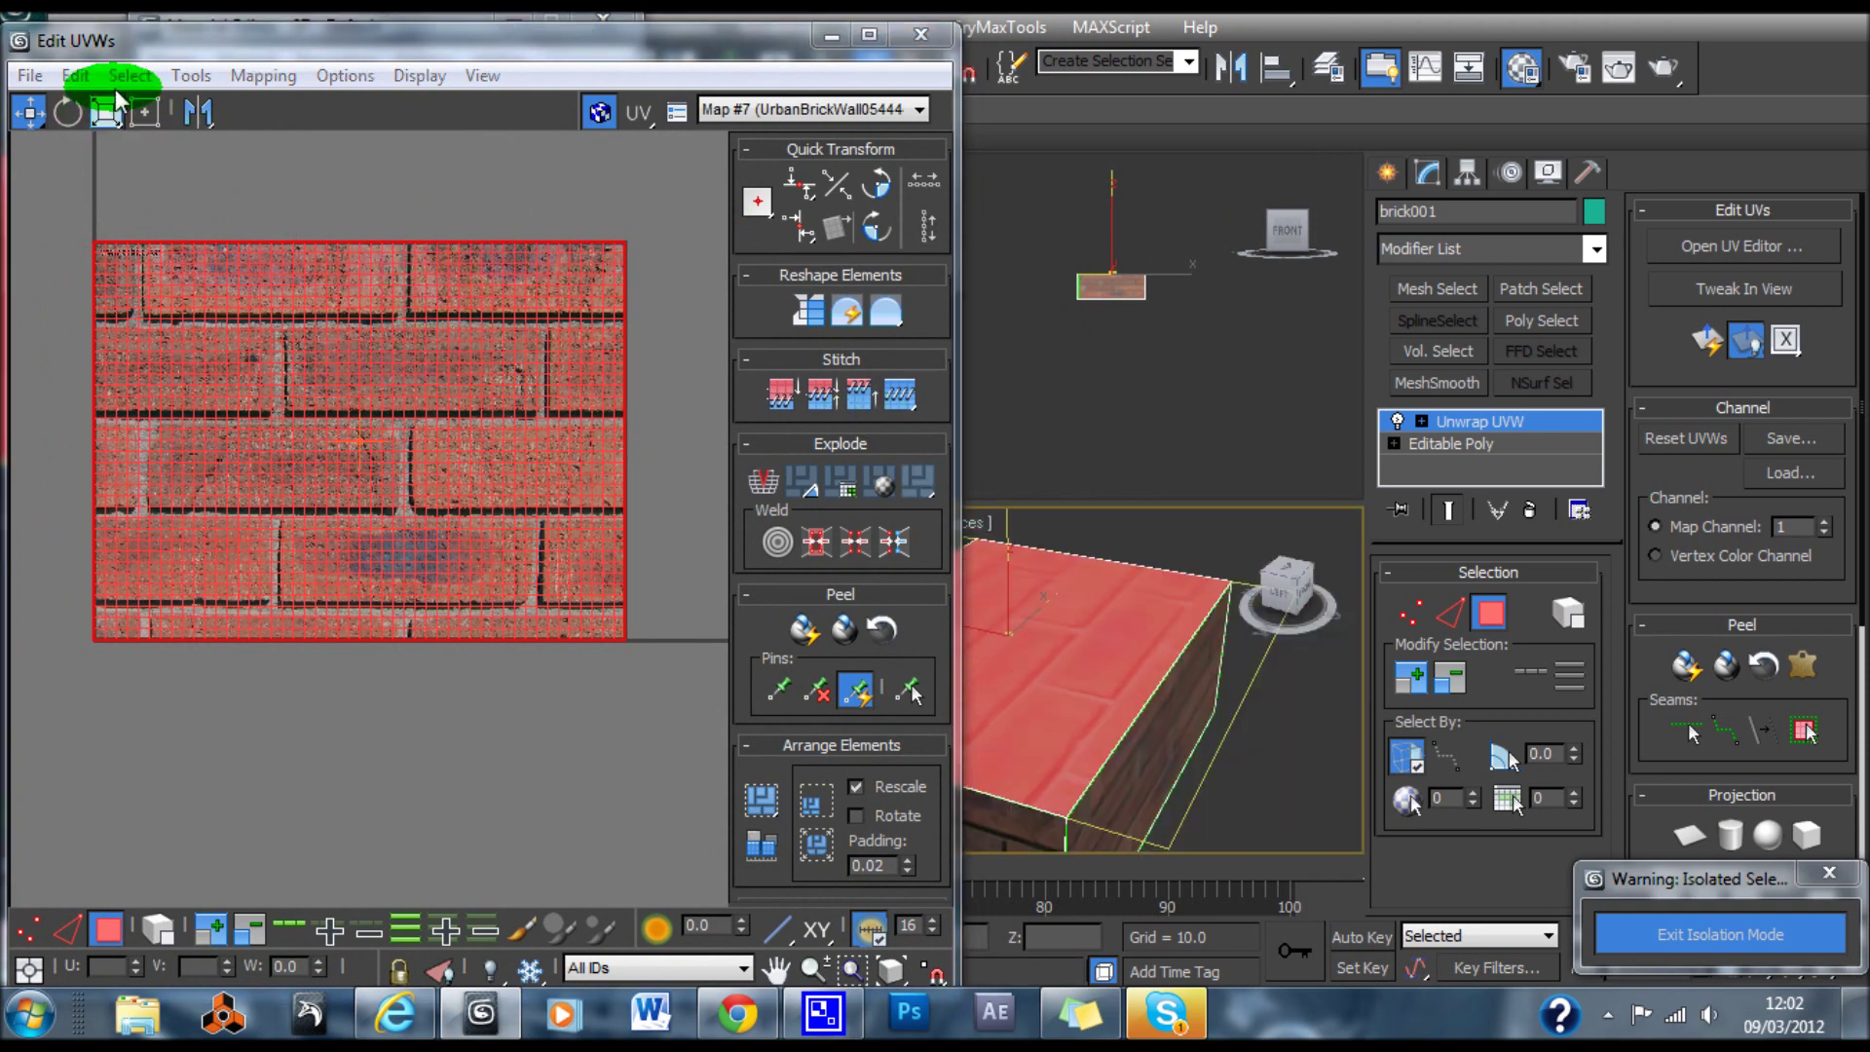
pyautogui.moveTo(550, 288)
pyautogui.mouseDown()
pyautogui.moveTo(466, 353)
pyautogui.moveTo(655, 322)
pyautogui.moveTo(511, 201)
pyautogui.moveTo(487, 297)
pyautogui.moveTo(596, 266)
pyautogui.moveTo(613, 290)
pyautogui.moveTo(535, 209)
pyautogui.moveTo(456, 255)
pyautogui.moveTo(575, 413)
pyautogui.moveTo(636, 297)
pyautogui.moveTo(589, 265)
pyautogui.moveTo(673, 399)
pyautogui.moveTo(598, 172)
pyautogui.moveTo(600, 255)
pyautogui.moveTo(516, 271)
pyautogui.moveTo(504, 433)
pyautogui.moveTo(542, 376)
pyautogui.moveTo(507, 320)
pyautogui.moveTo(420, 310)
pyautogui.moveTo(504, 256)
pyautogui.moveTo(565, 299)
pyautogui.moveTo(579, 351)
pyautogui.moveTo(528, 349)
pyautogui.moveTo(514, 372)
pyautogui.moveTo(534, 292)
pyautogui.mouseUp()
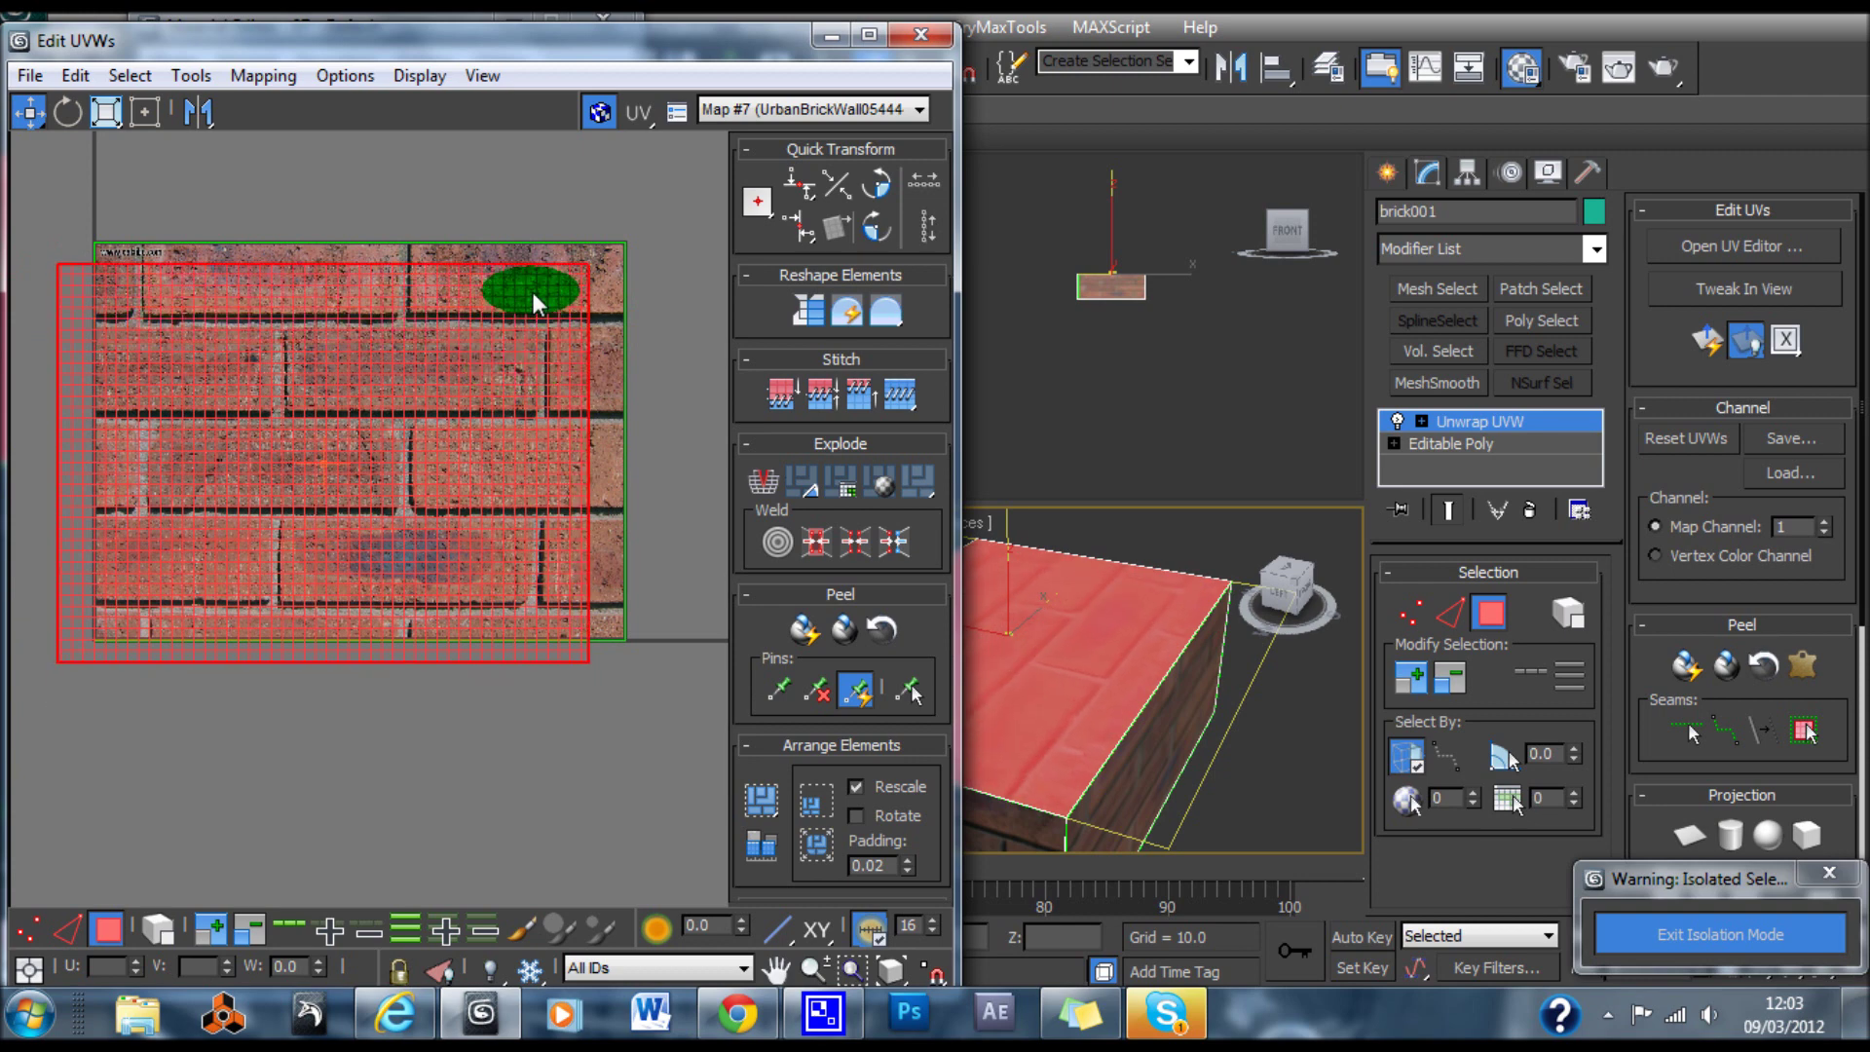
pyautogui.moveTo(190, 296); pyautogui.dragTo(226, 289)
# Try rotating the top face's UVs by -15 degrees over the bitmap
pyautogui.click(75, 76)
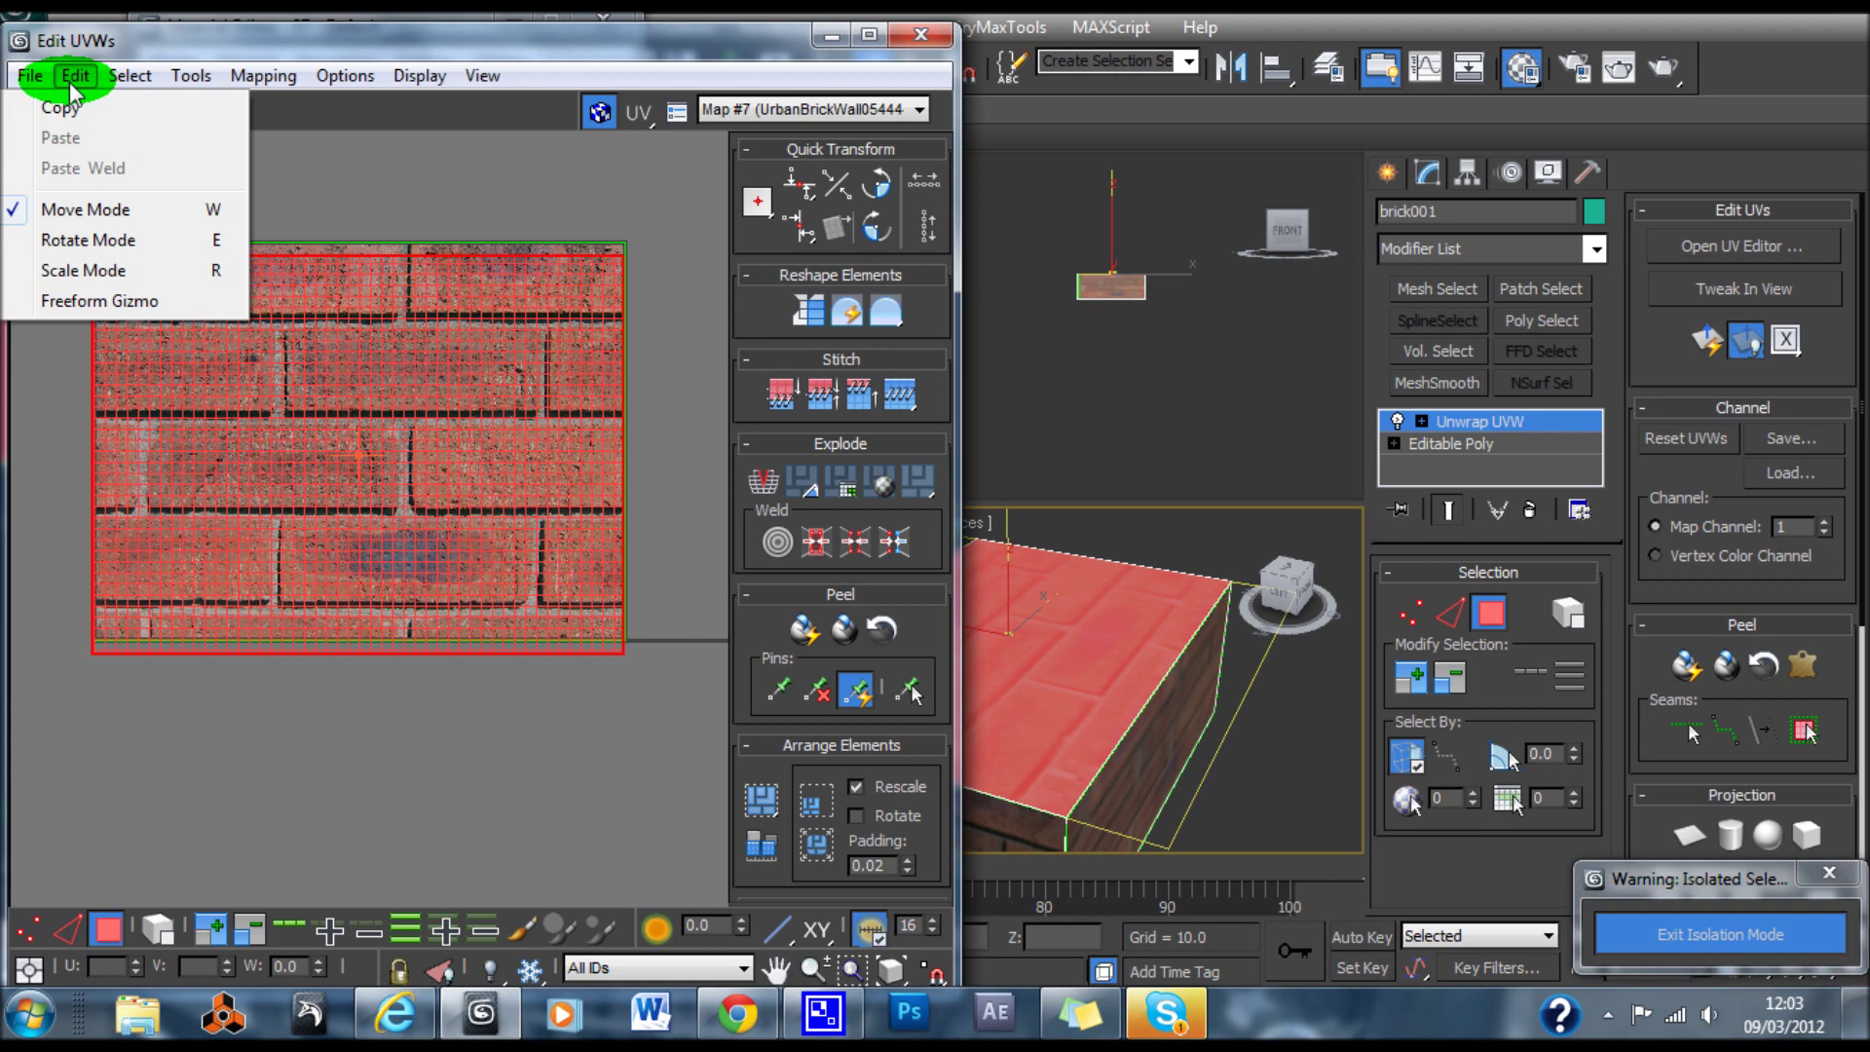
pyautogui.click(78, 272)
pyautogui.click(67, 112)
pyautogui.click(124, 281)
pyautogui.click(96, 185)
pyautogui.moveTo(168, 336); pyautogui.dragTo(247, 360)
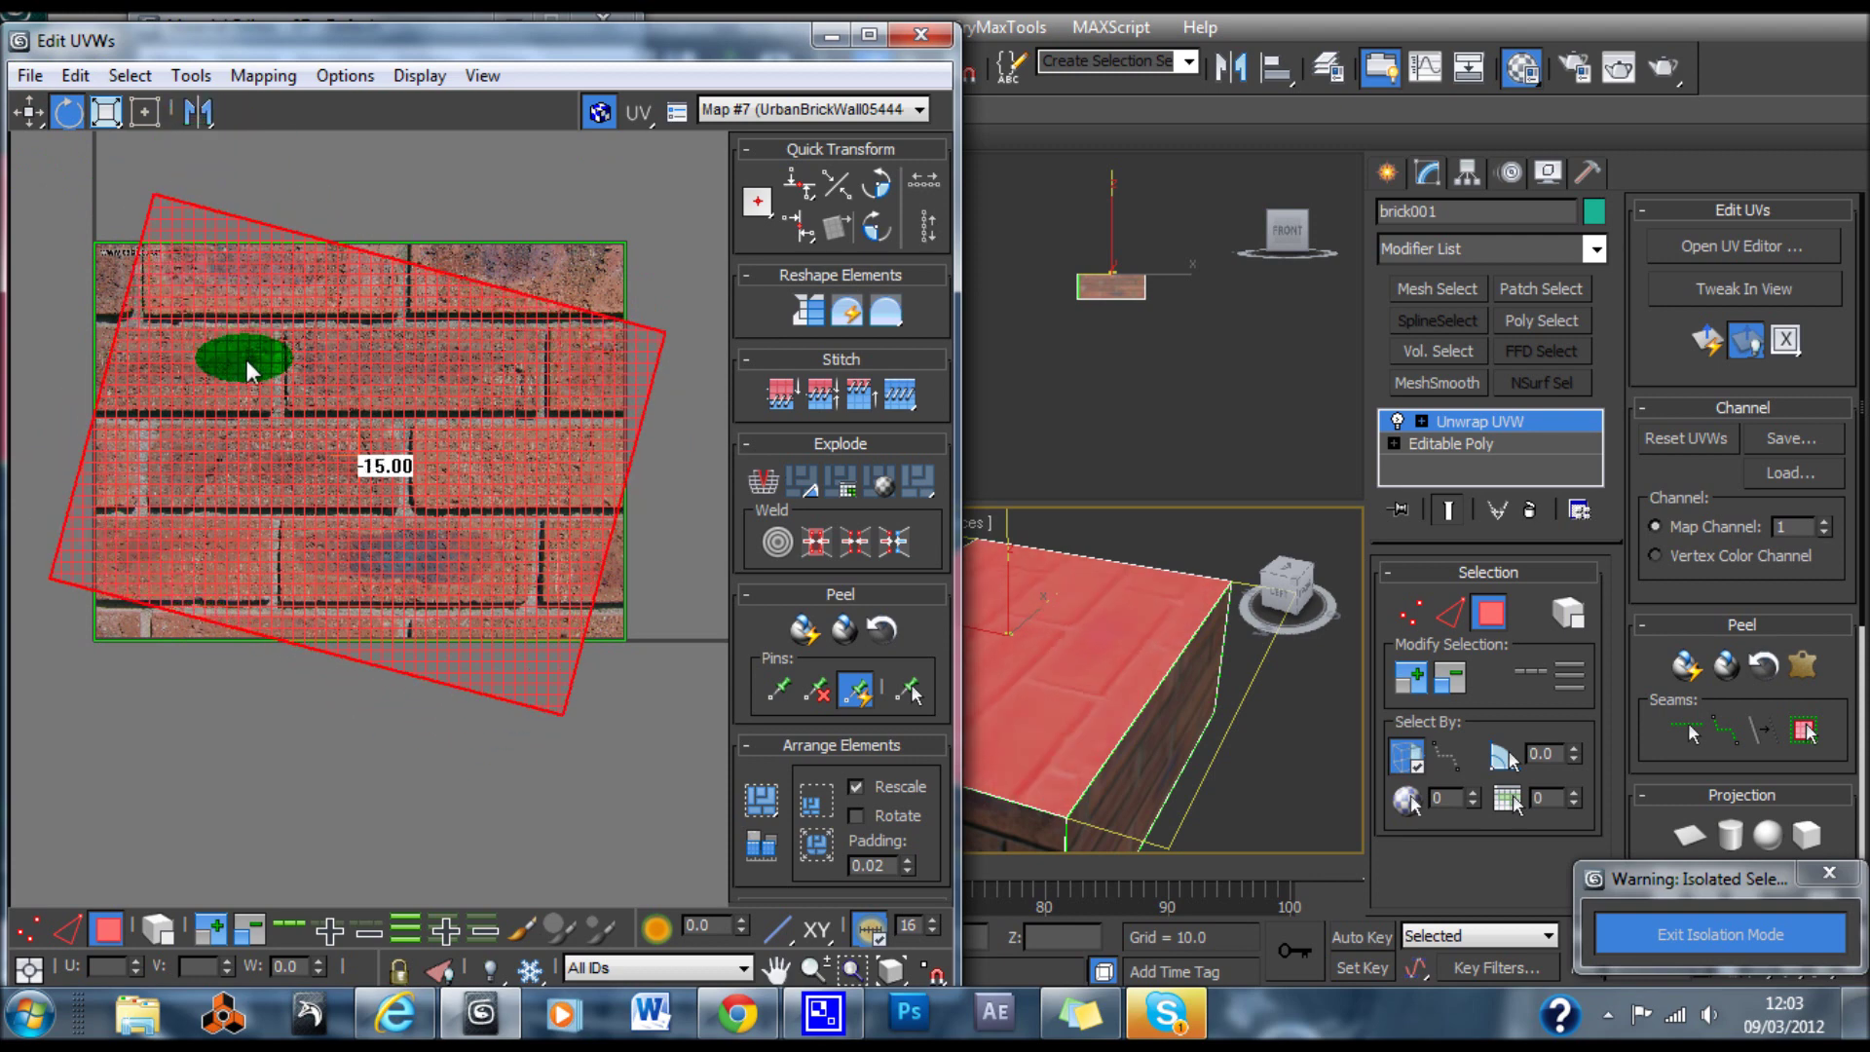
# Scale the top face's UVs up well beyond the edges of the brick wall bitmap
pyautogui.click(75, 75)
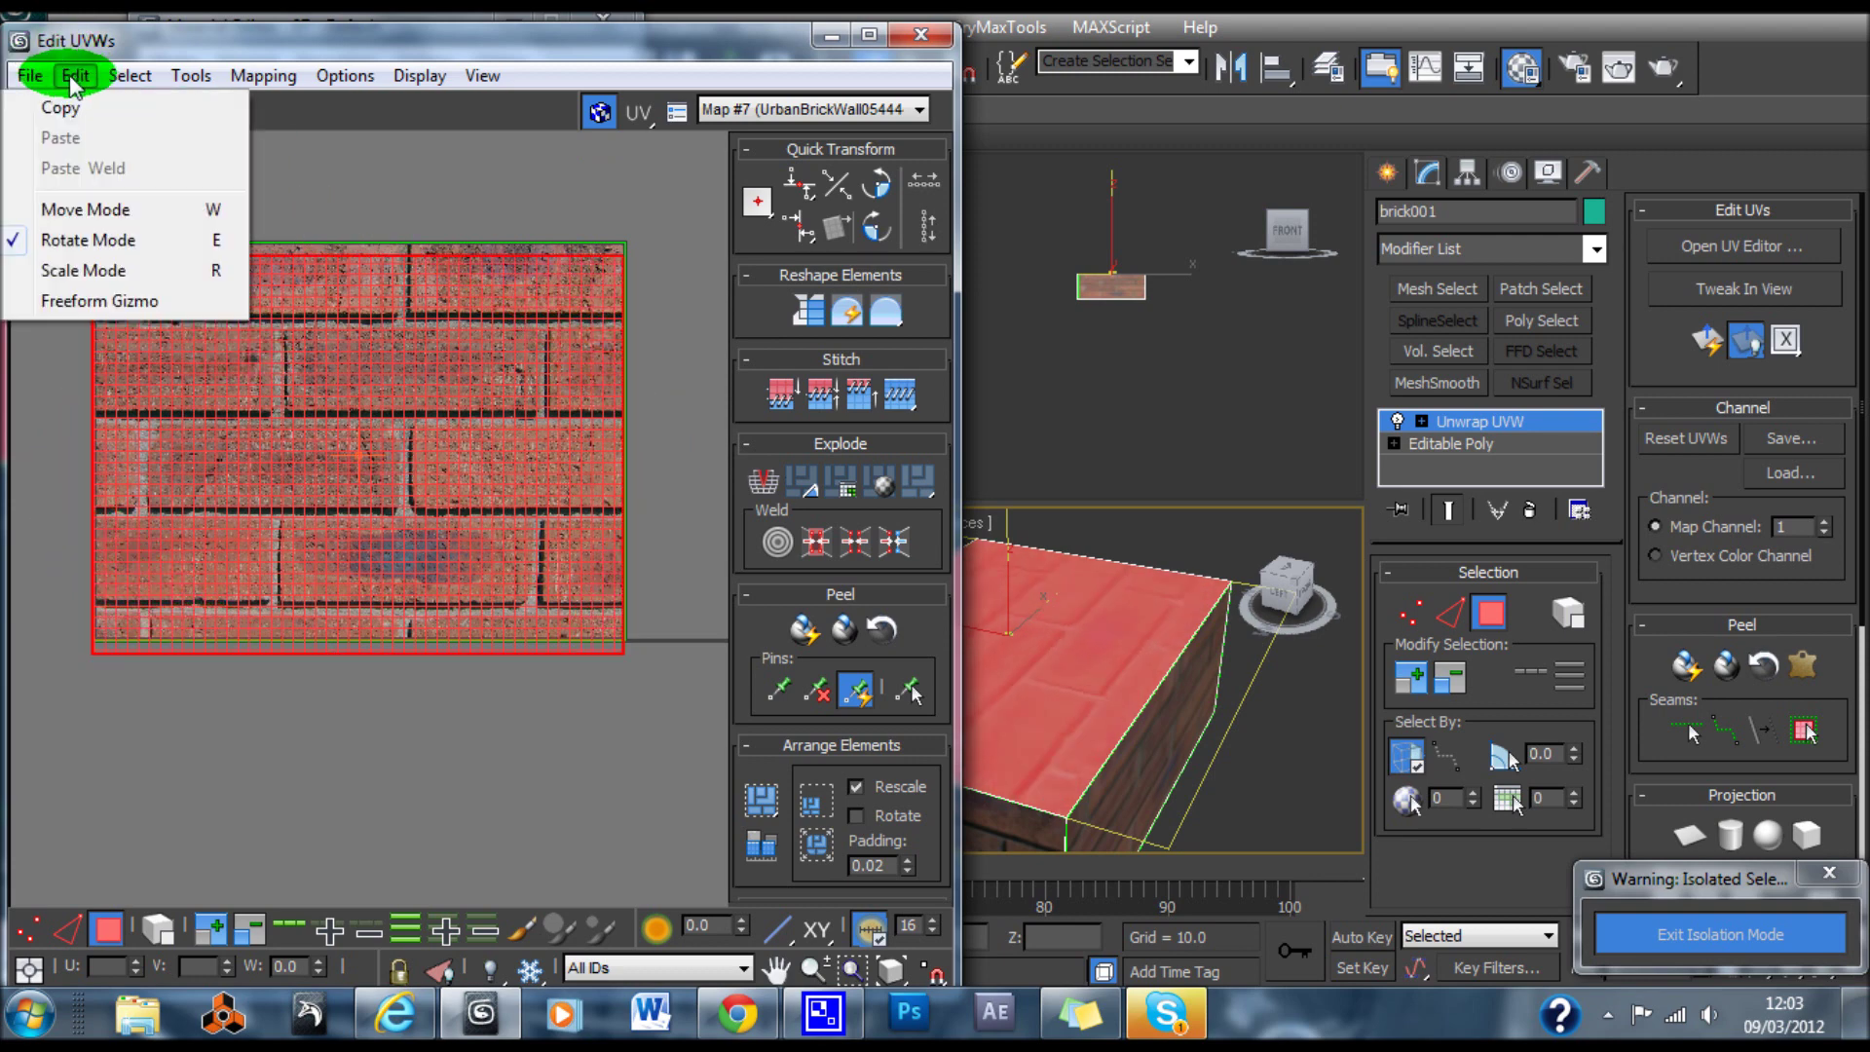
pyautogui.click(73, 270)
pyautogui.moveTo(317, 406)
pyautogui.mouseDown()
pyautogui.moveTo(336, 442)
pyautogui.moveTo(336, 304)
pyautogui.moveTo(349, 464)
pyautogui.moveTo(390, 460)
pyautogui.moveTo(319, 331)
pyautogui.moveTo(263, 347)
pyautogui.moveTo(179, 330)
pyautogui.moveTo(149, 286)
pyautogui.mouseUp()
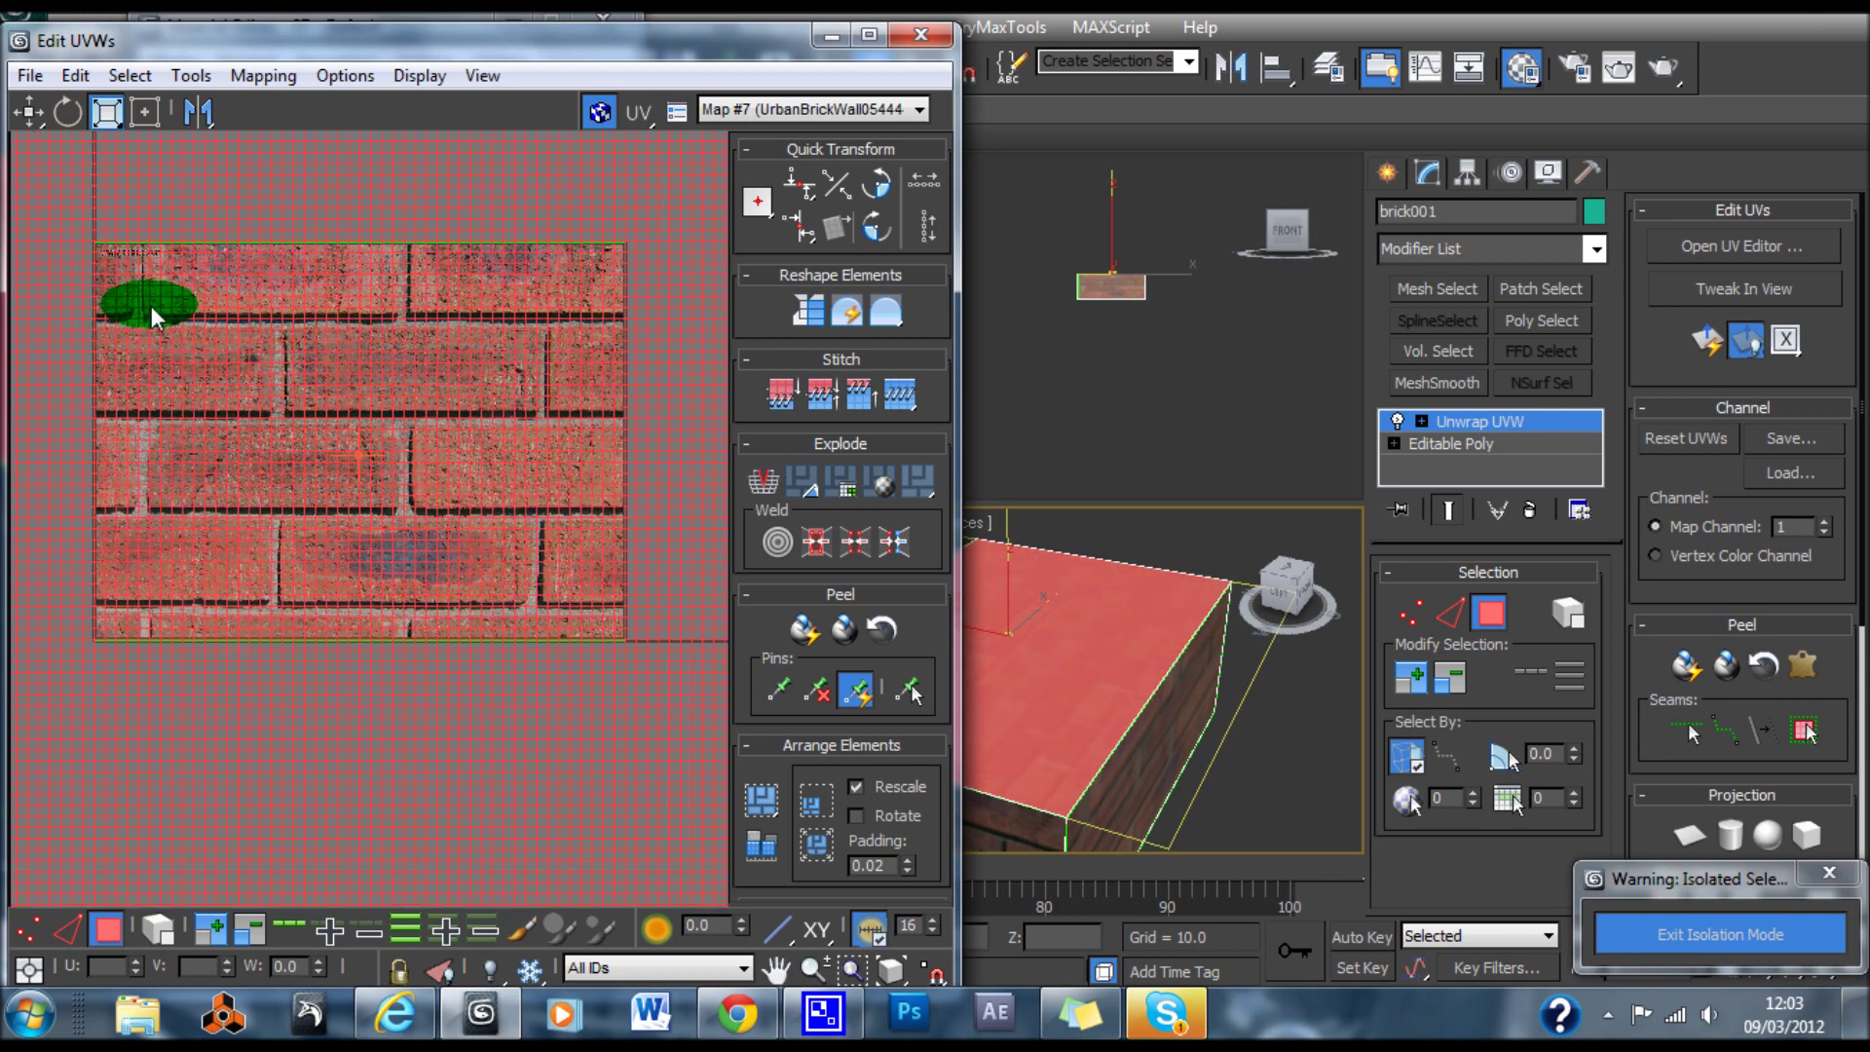
pyautogui.click(1058, 643)
pyautogui.click(355, 215)
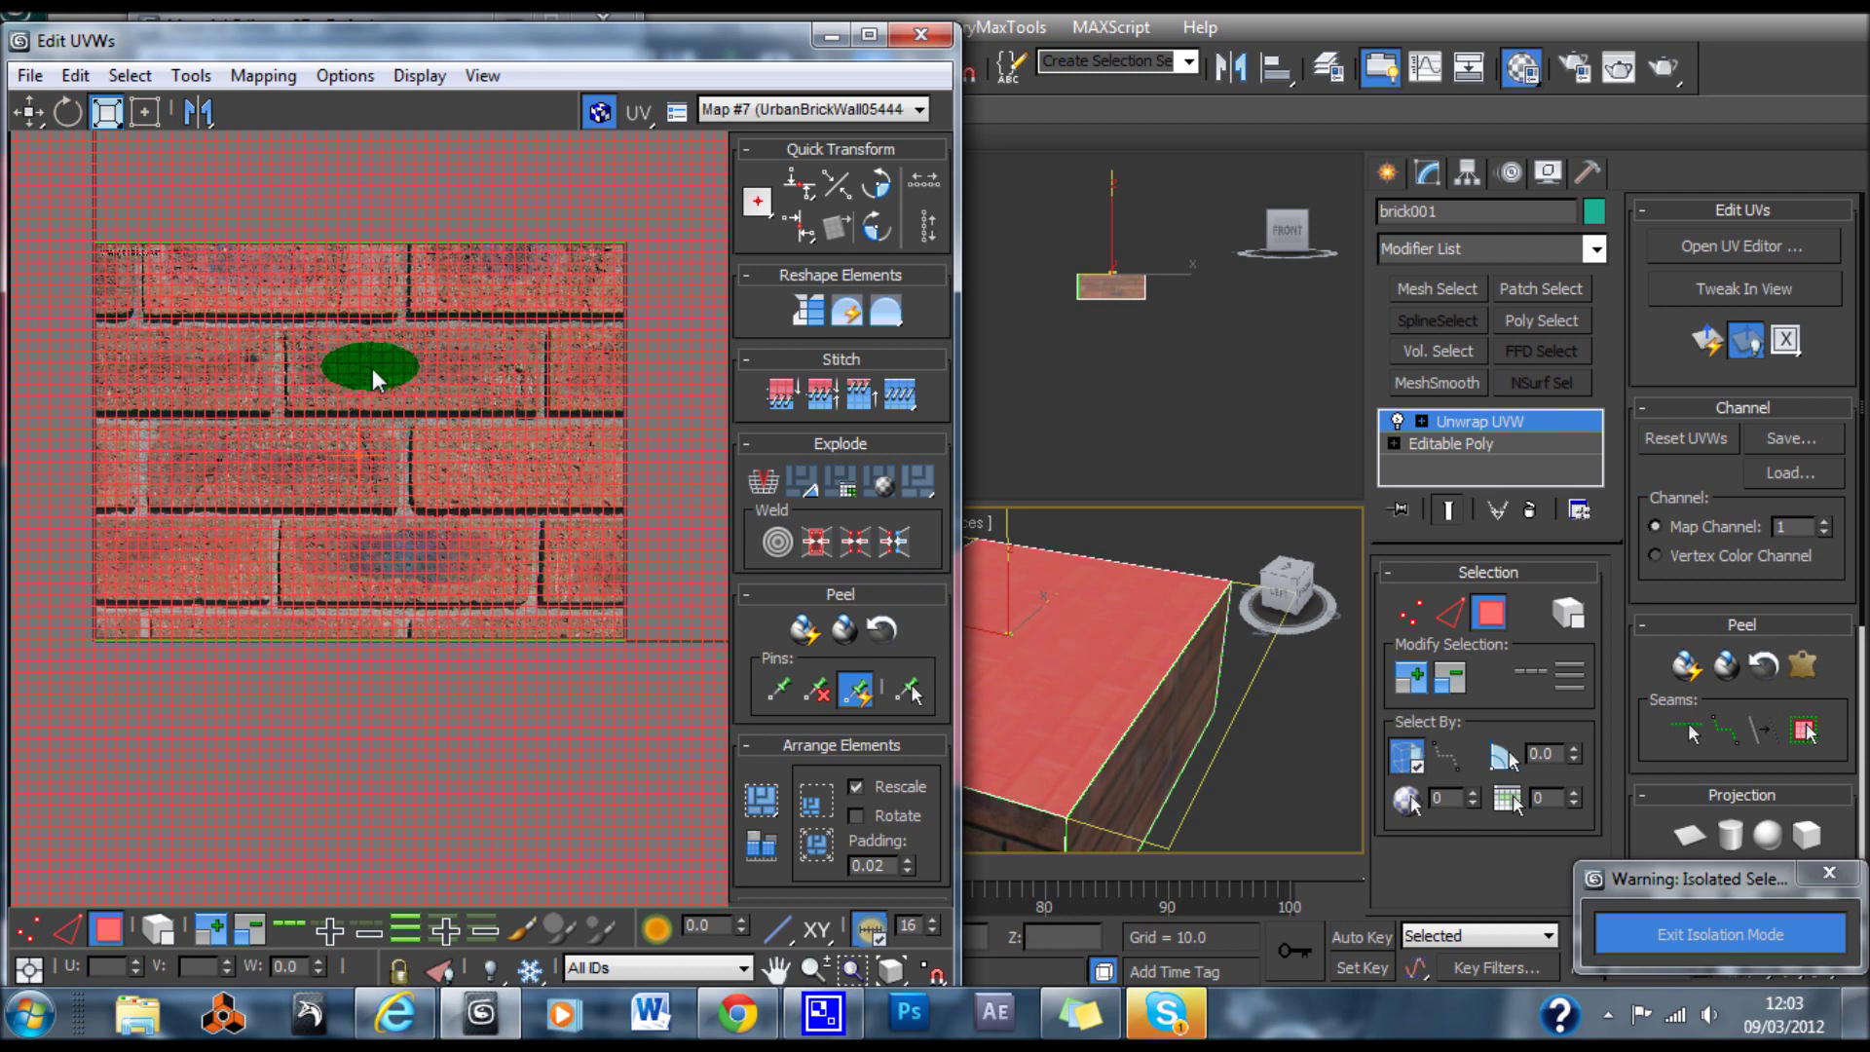
# Scale the top face's UVs back down to about the size of the brick wall bitmap and centre them over it
pyautogui.click(1262, 745)
pyautogui.keyDown('alt'); pyautogui.moveTo(1223, 728); pyautogui.dragTo(1073, 698, button='middle'); pyautogui.keyUp('alt')
pyautogui.scroll(5, 1165, 669)
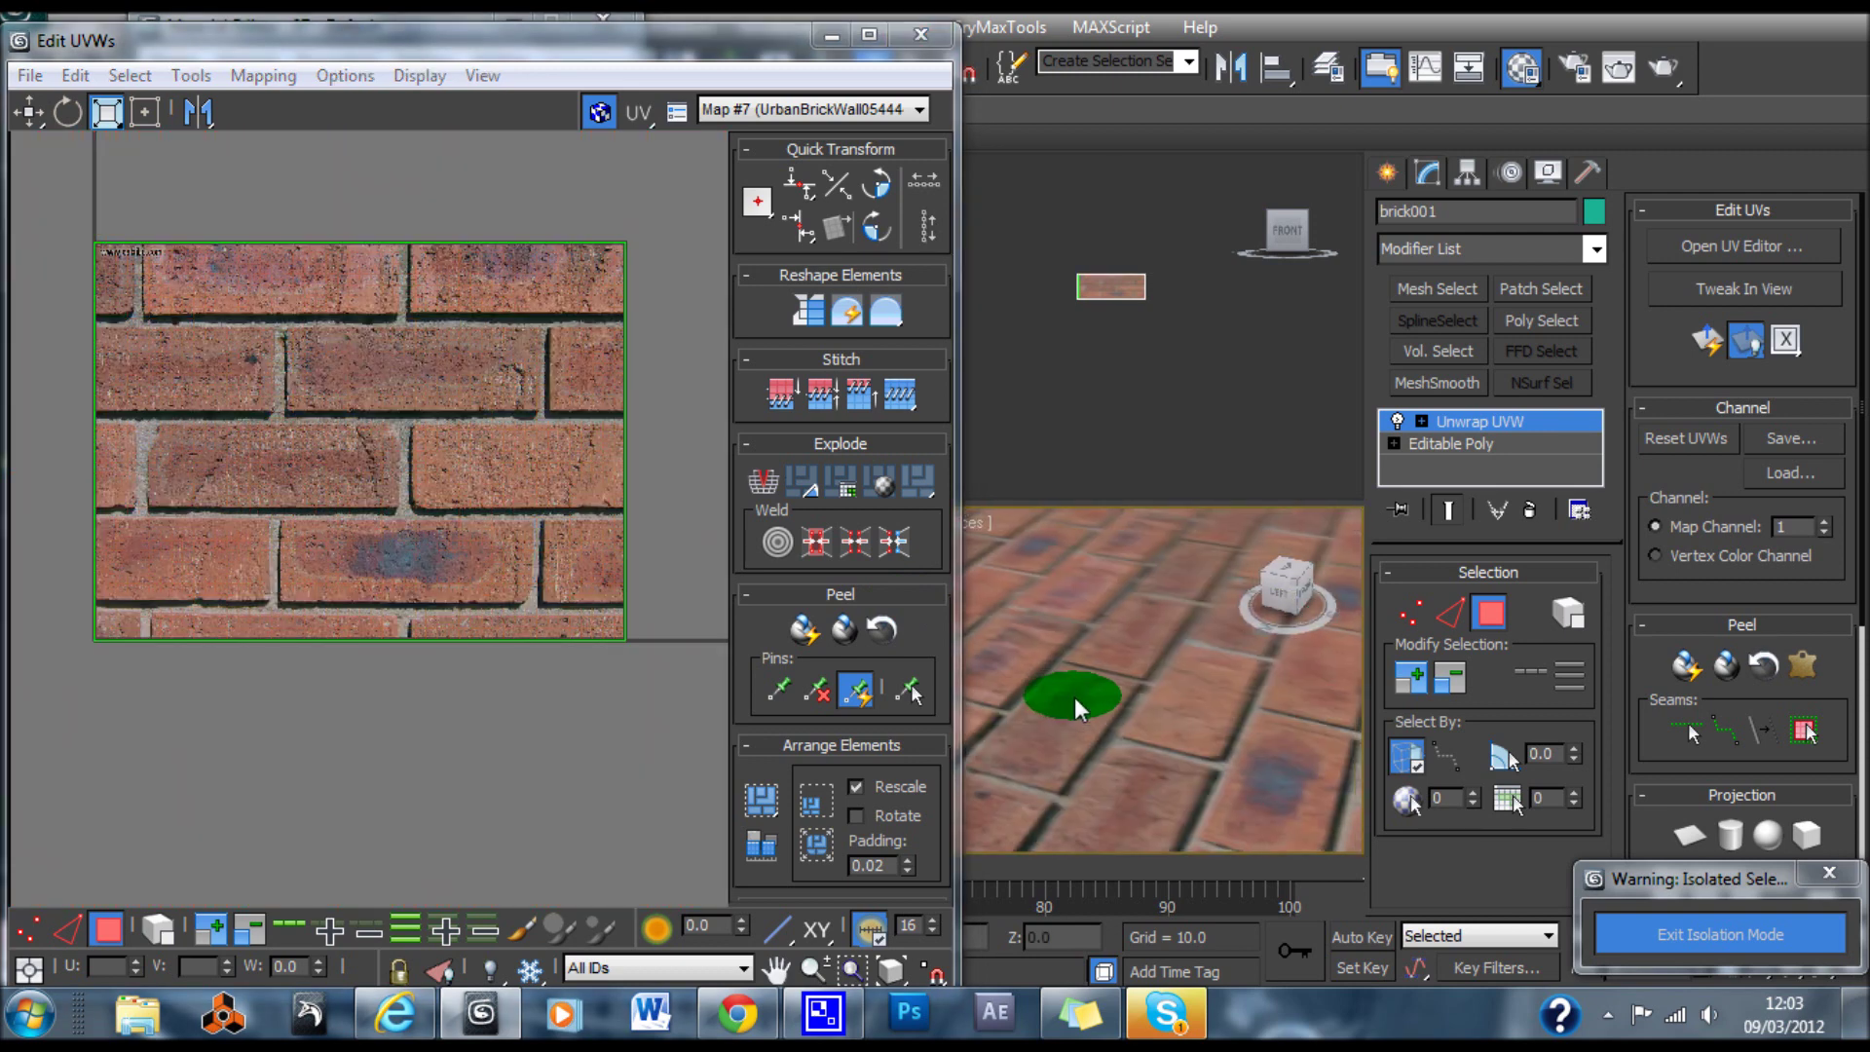
pyautogui.scroll(-5, 364, 429)
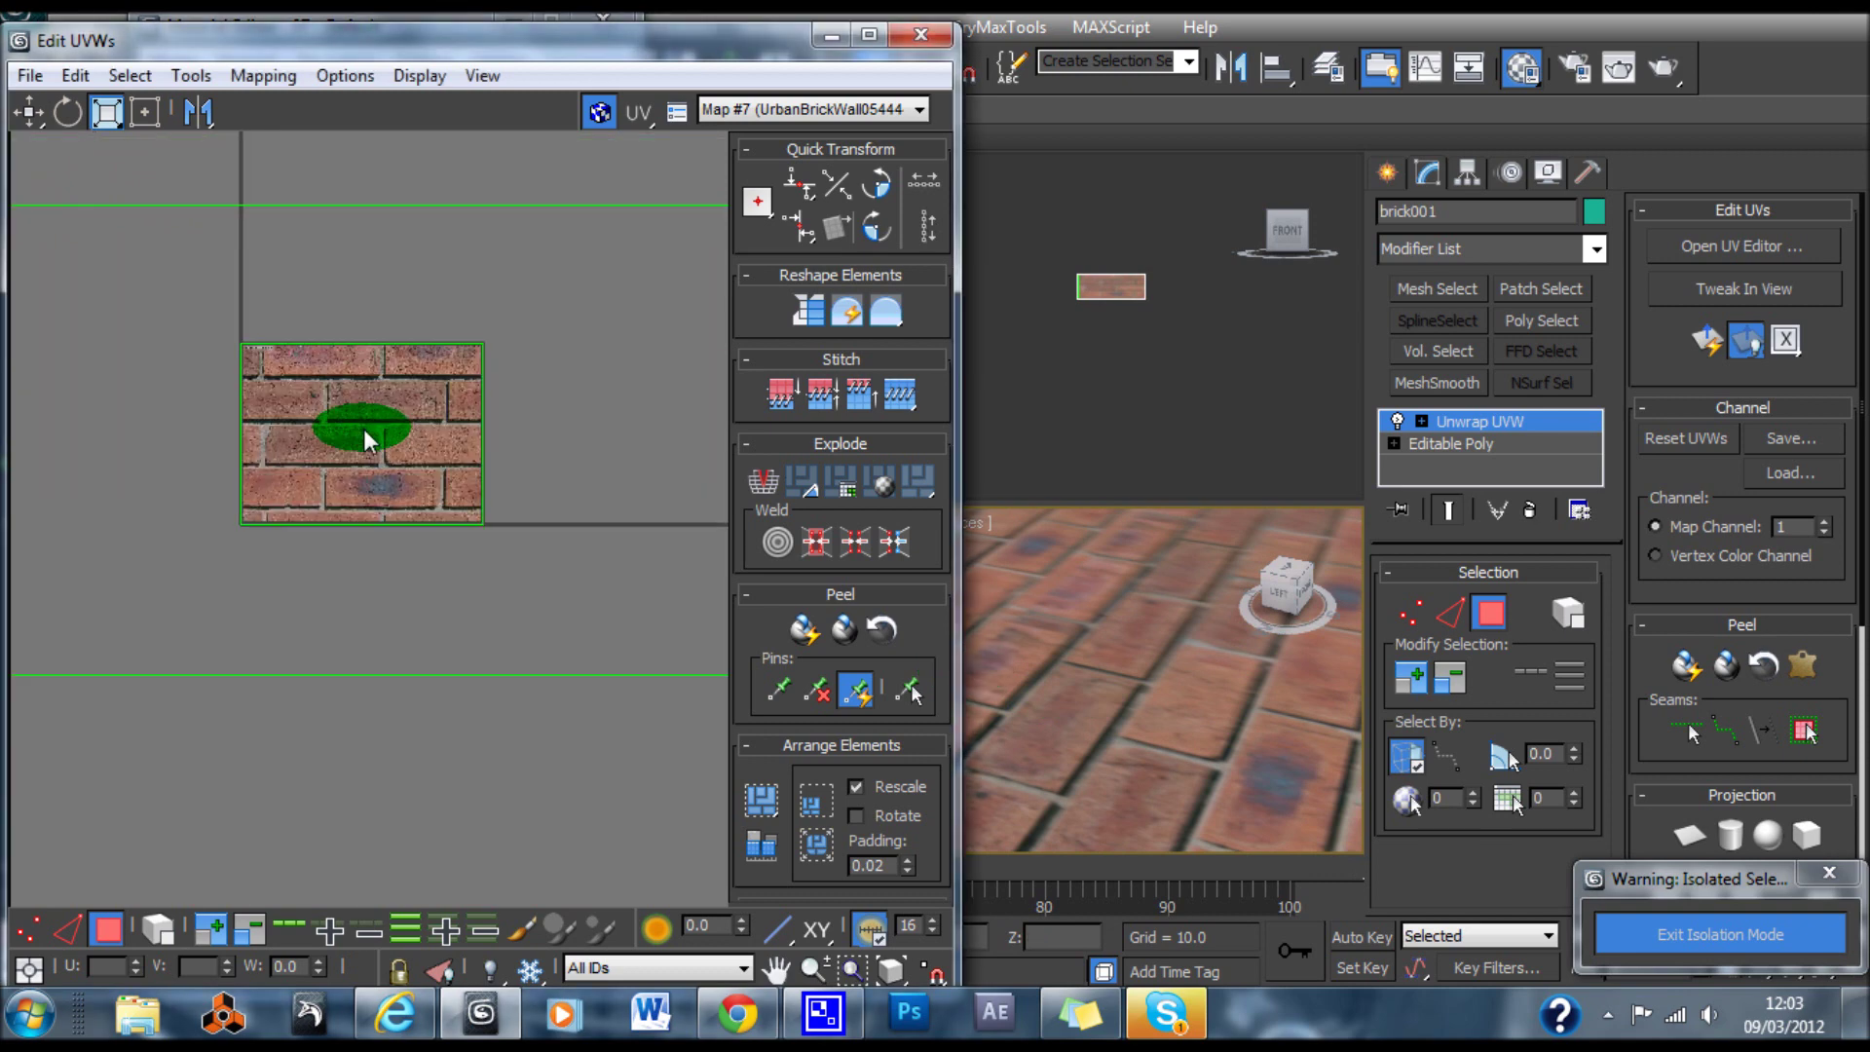
pyautogui.click(337, 209)
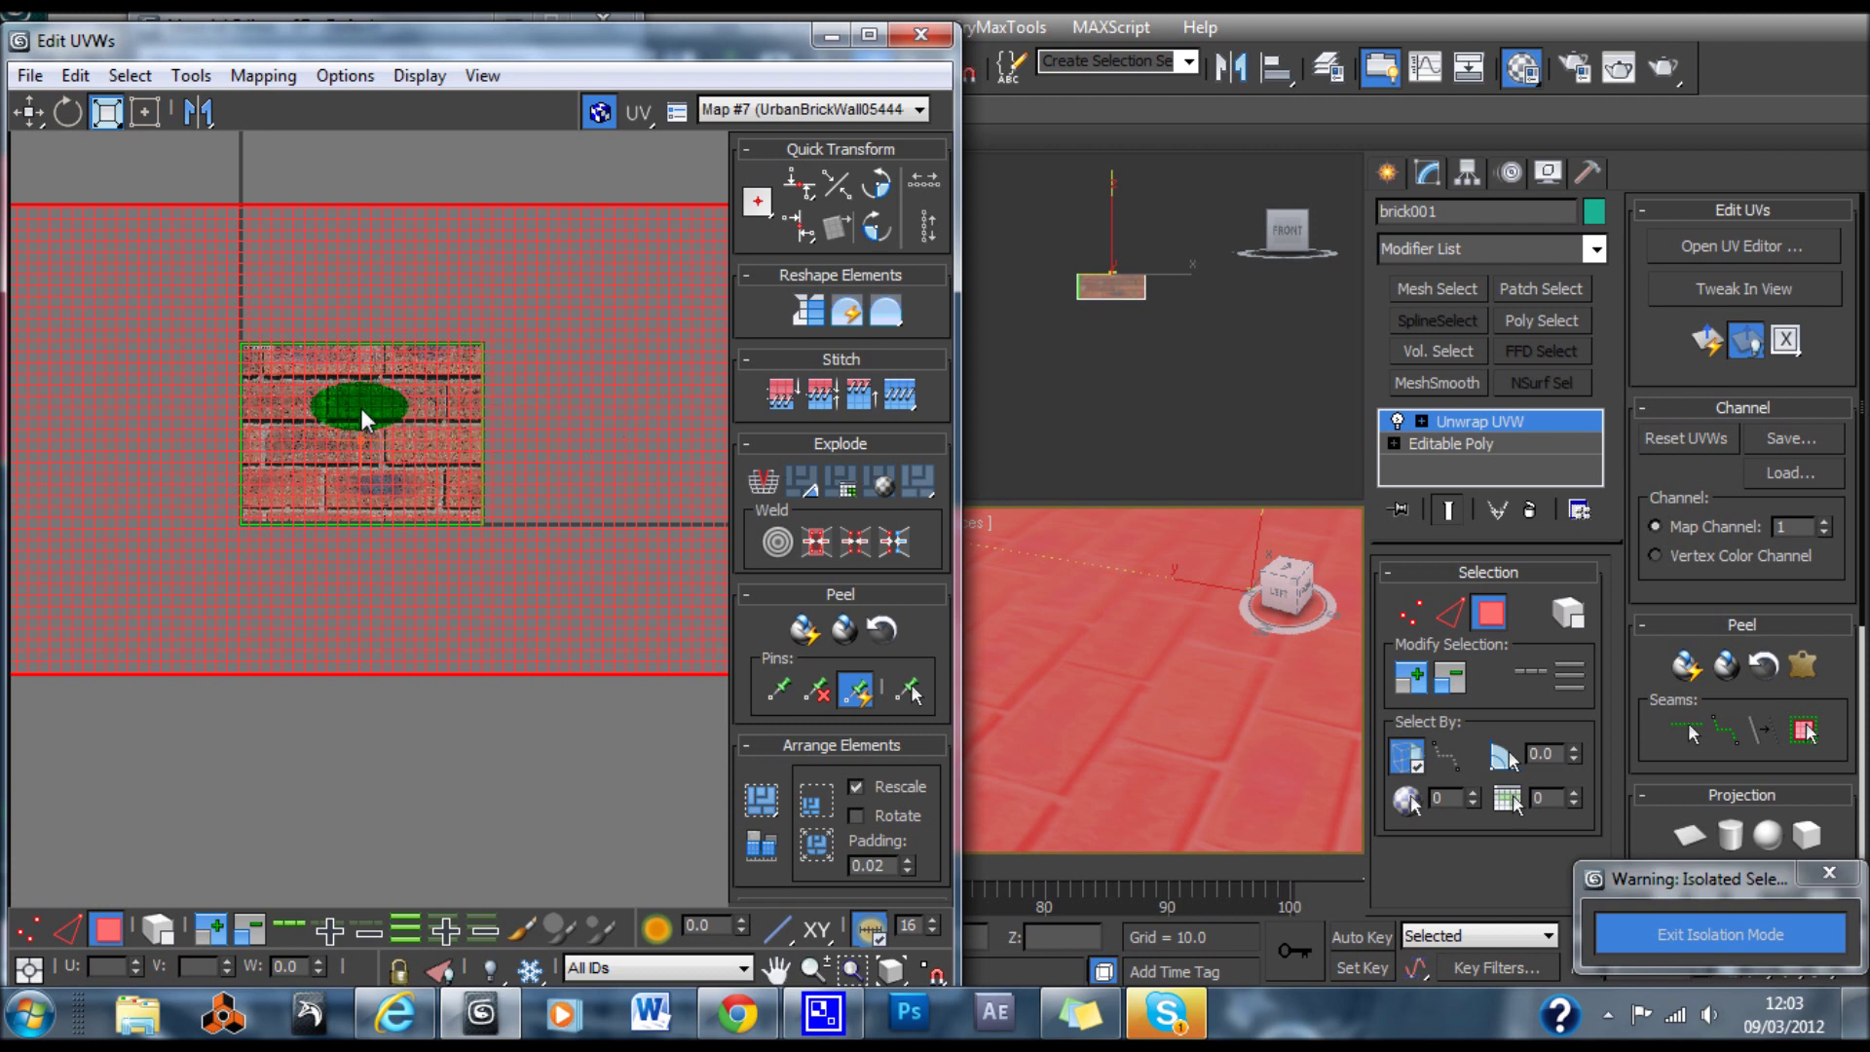
pyautogui.scroll(-5, 1014, 699)
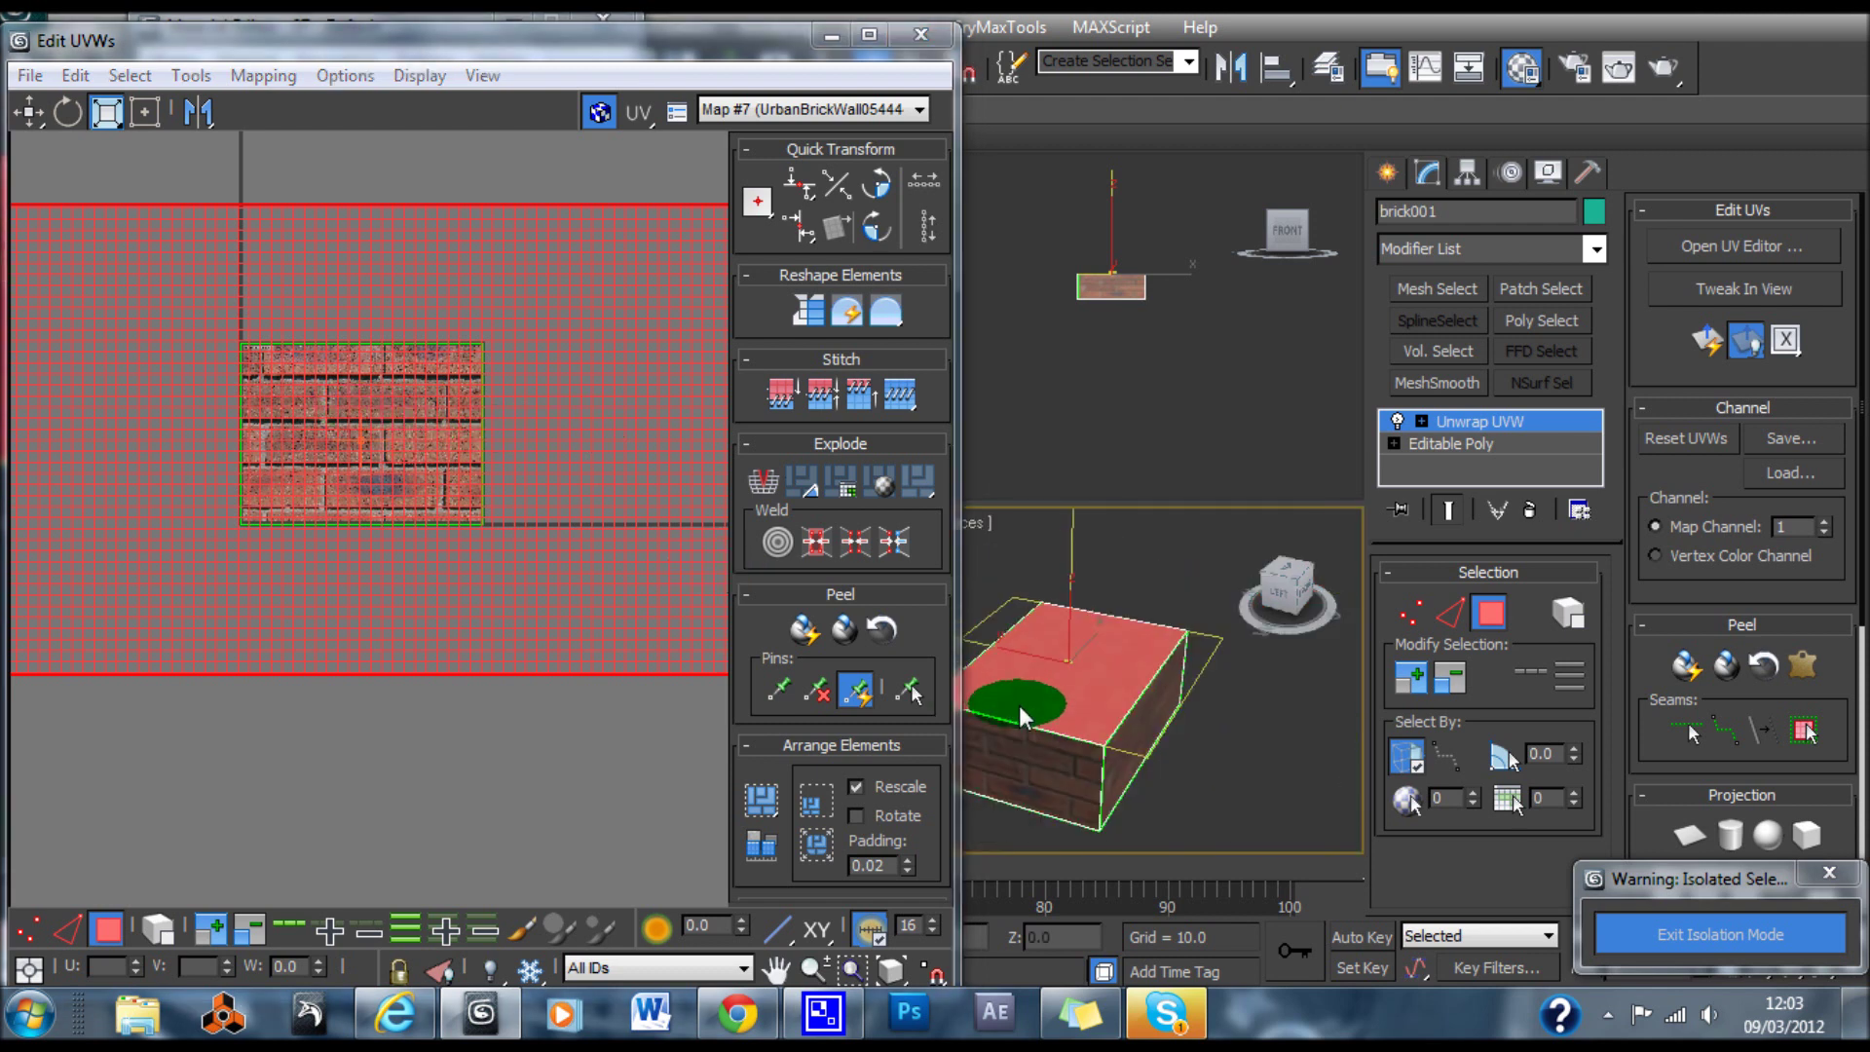
pyautogui.scroll(1, 1101, 726)
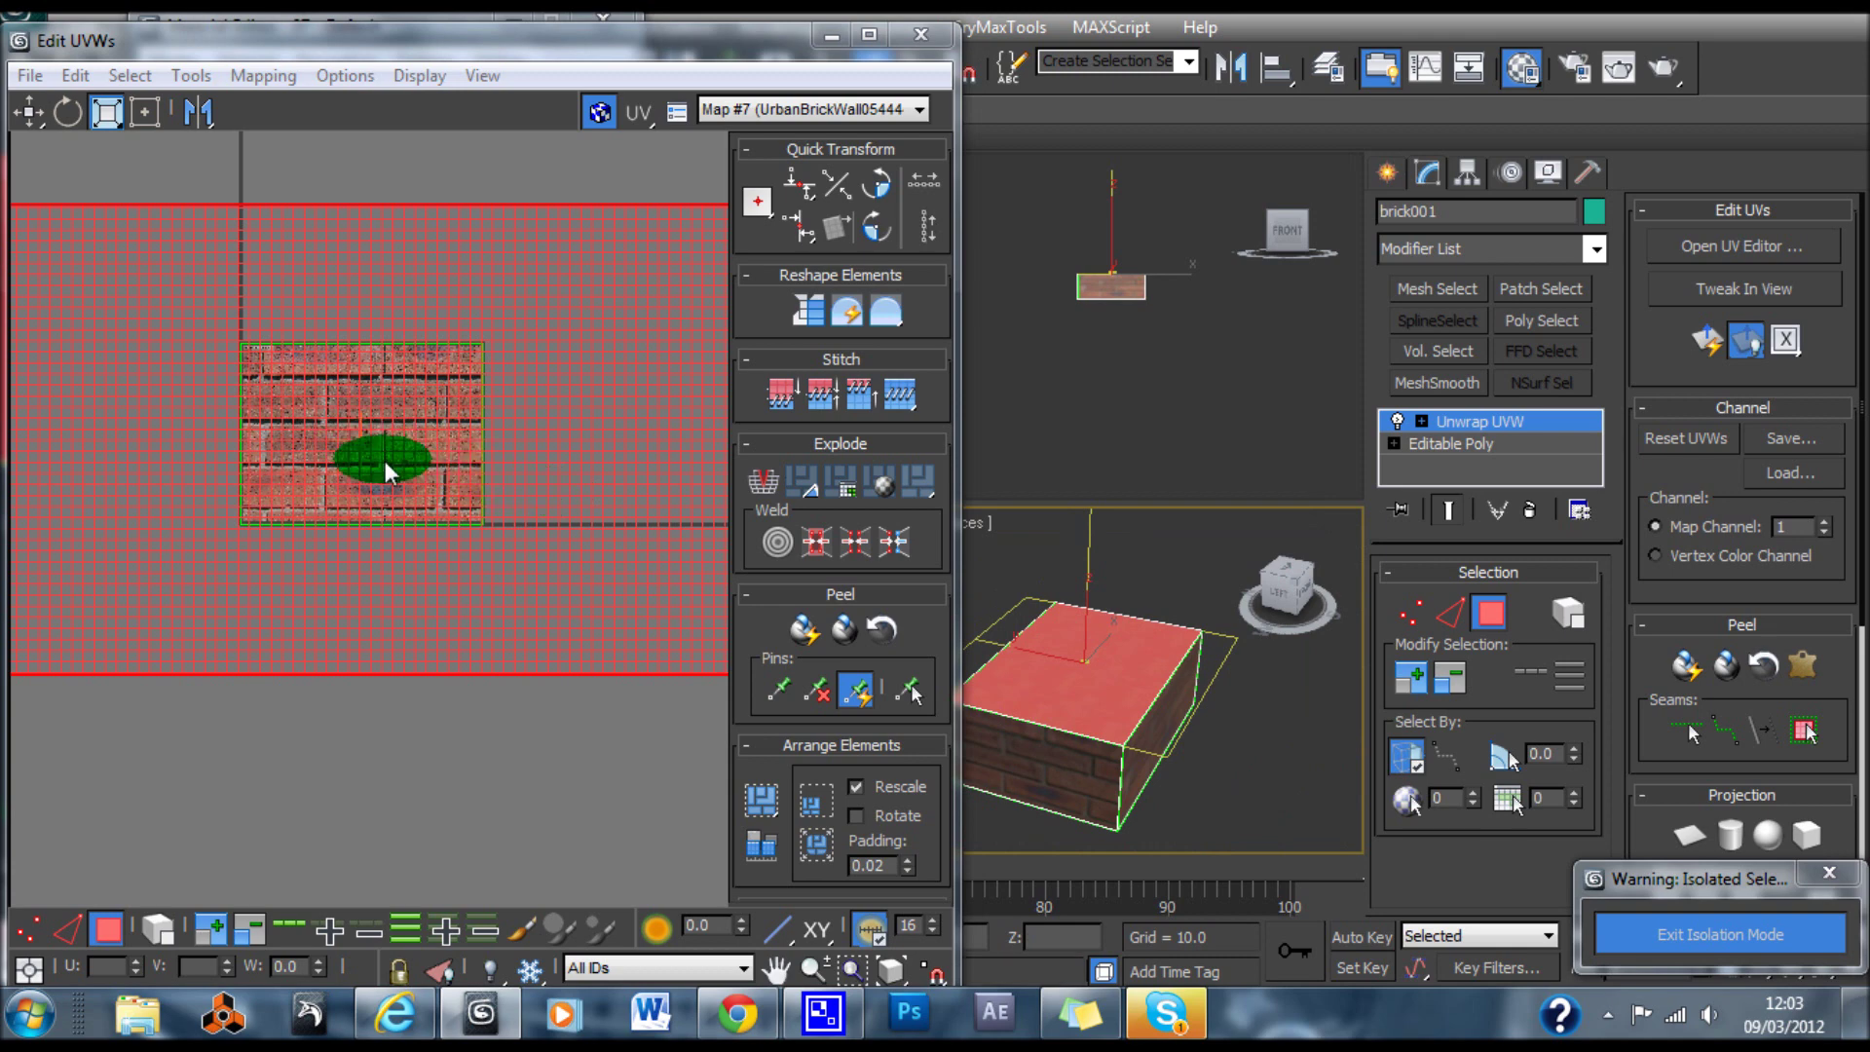
pyautogui.moveTo(423, 448); pyautogui.dragTo(382, 459)
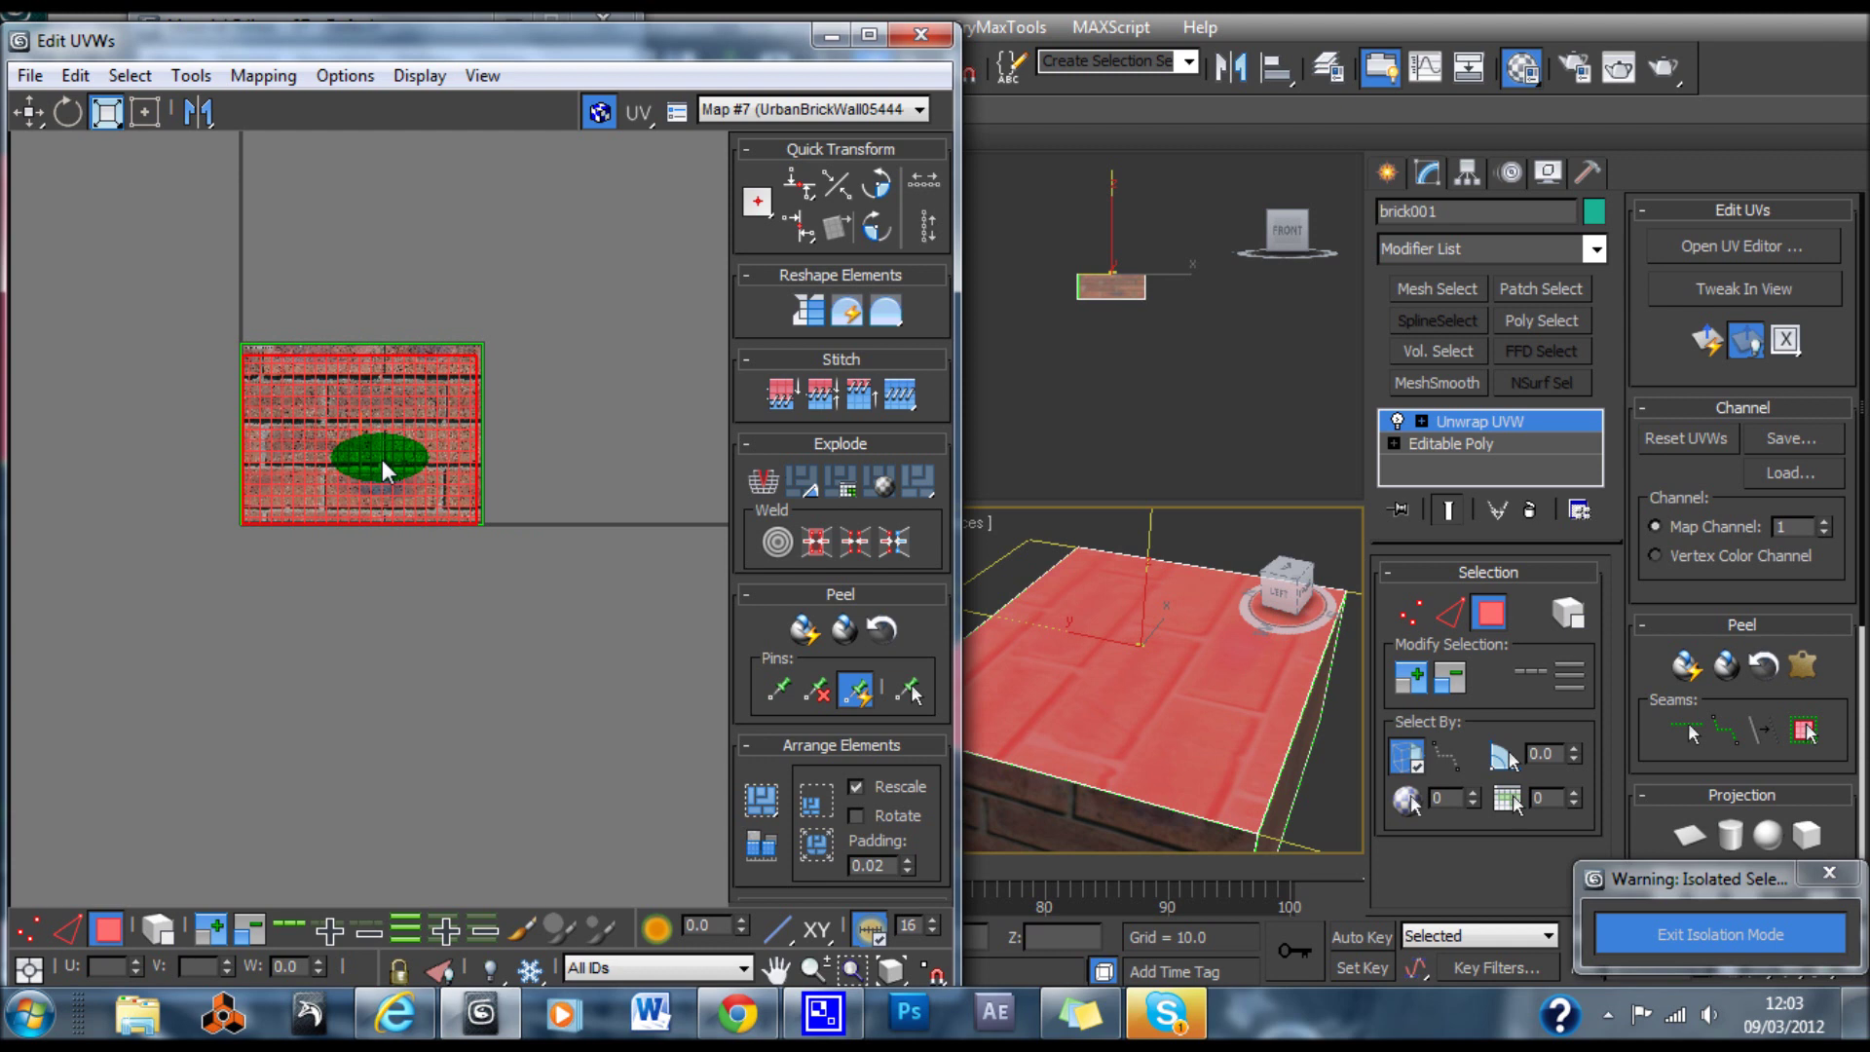
pyautogui.click(30, 111)
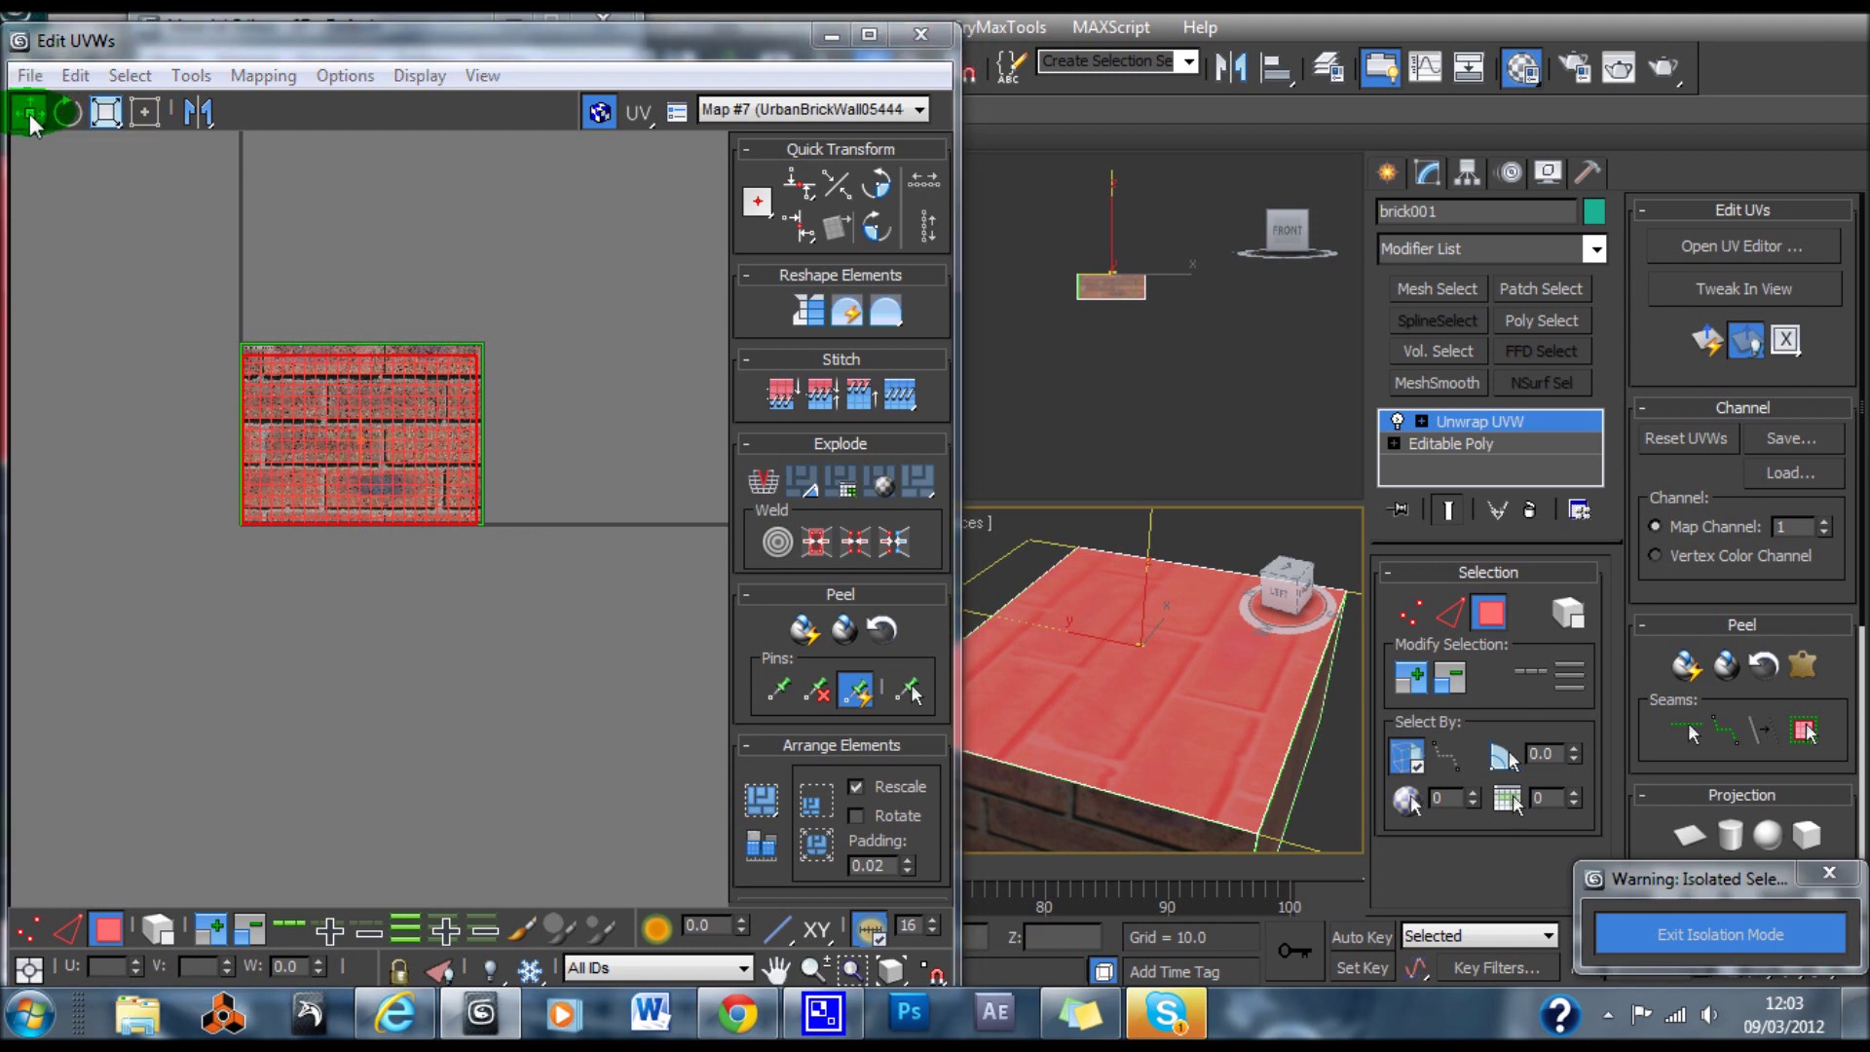
pyautogui.moveTo(412, 477); pyautogui.dragTo(411, 467)
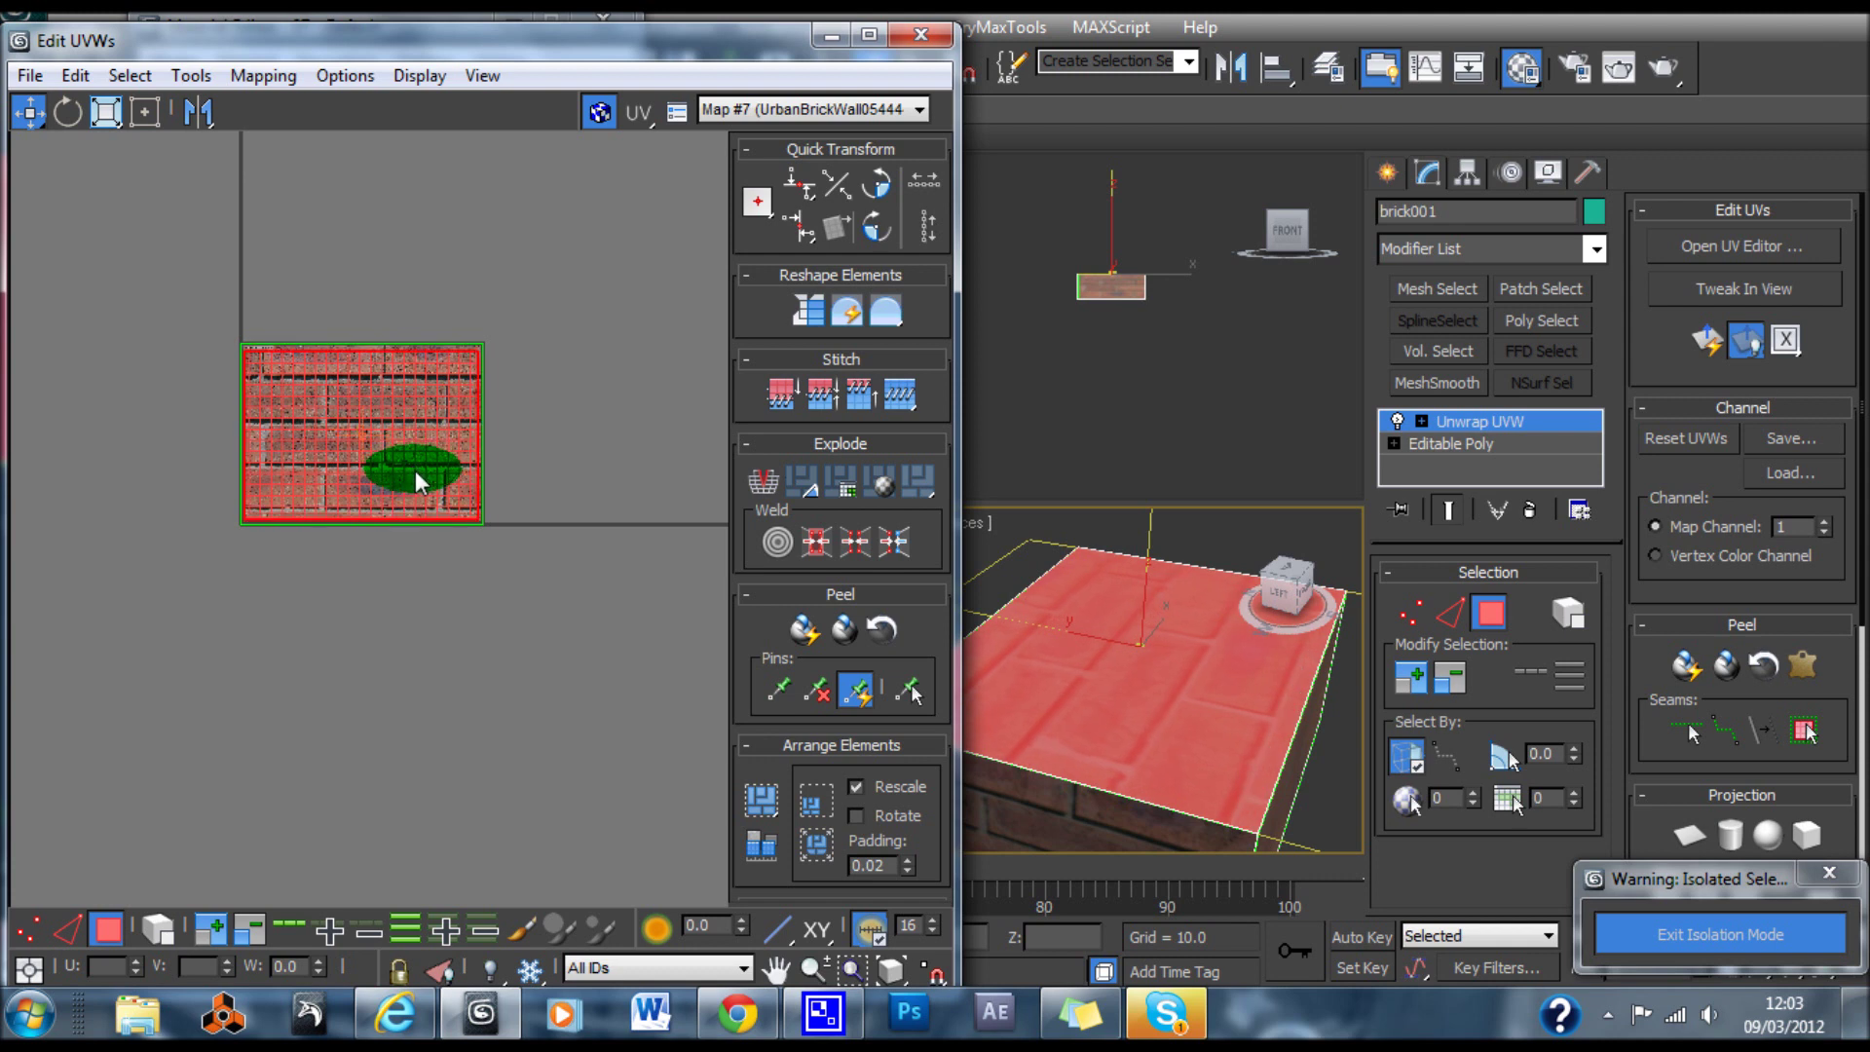
# Pull the stacked UVs apart by moving all six brick faces, one at a time, off the brick wall bitmap
pyautogui.click(471, 553)
pyautogui.click(370, 363)
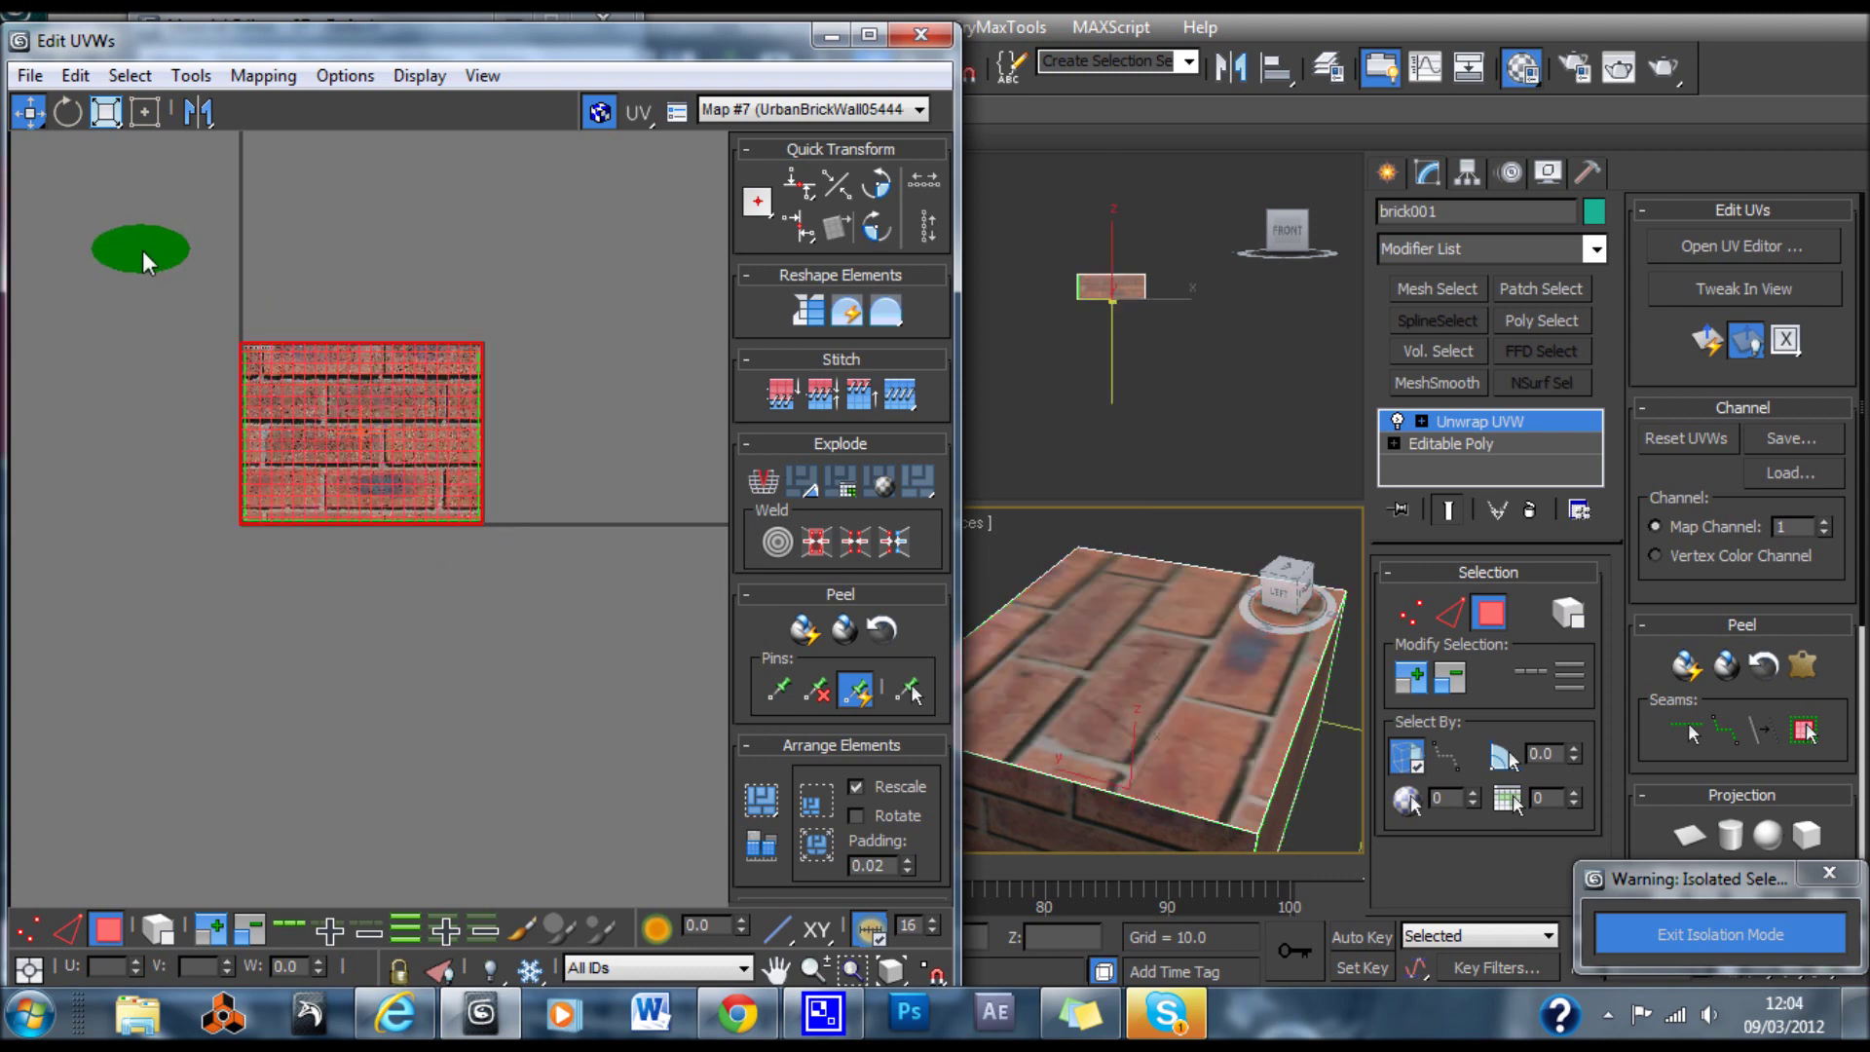
pyautogui.moveTo(357, 383); pyautogui.dragTo(300, 481)
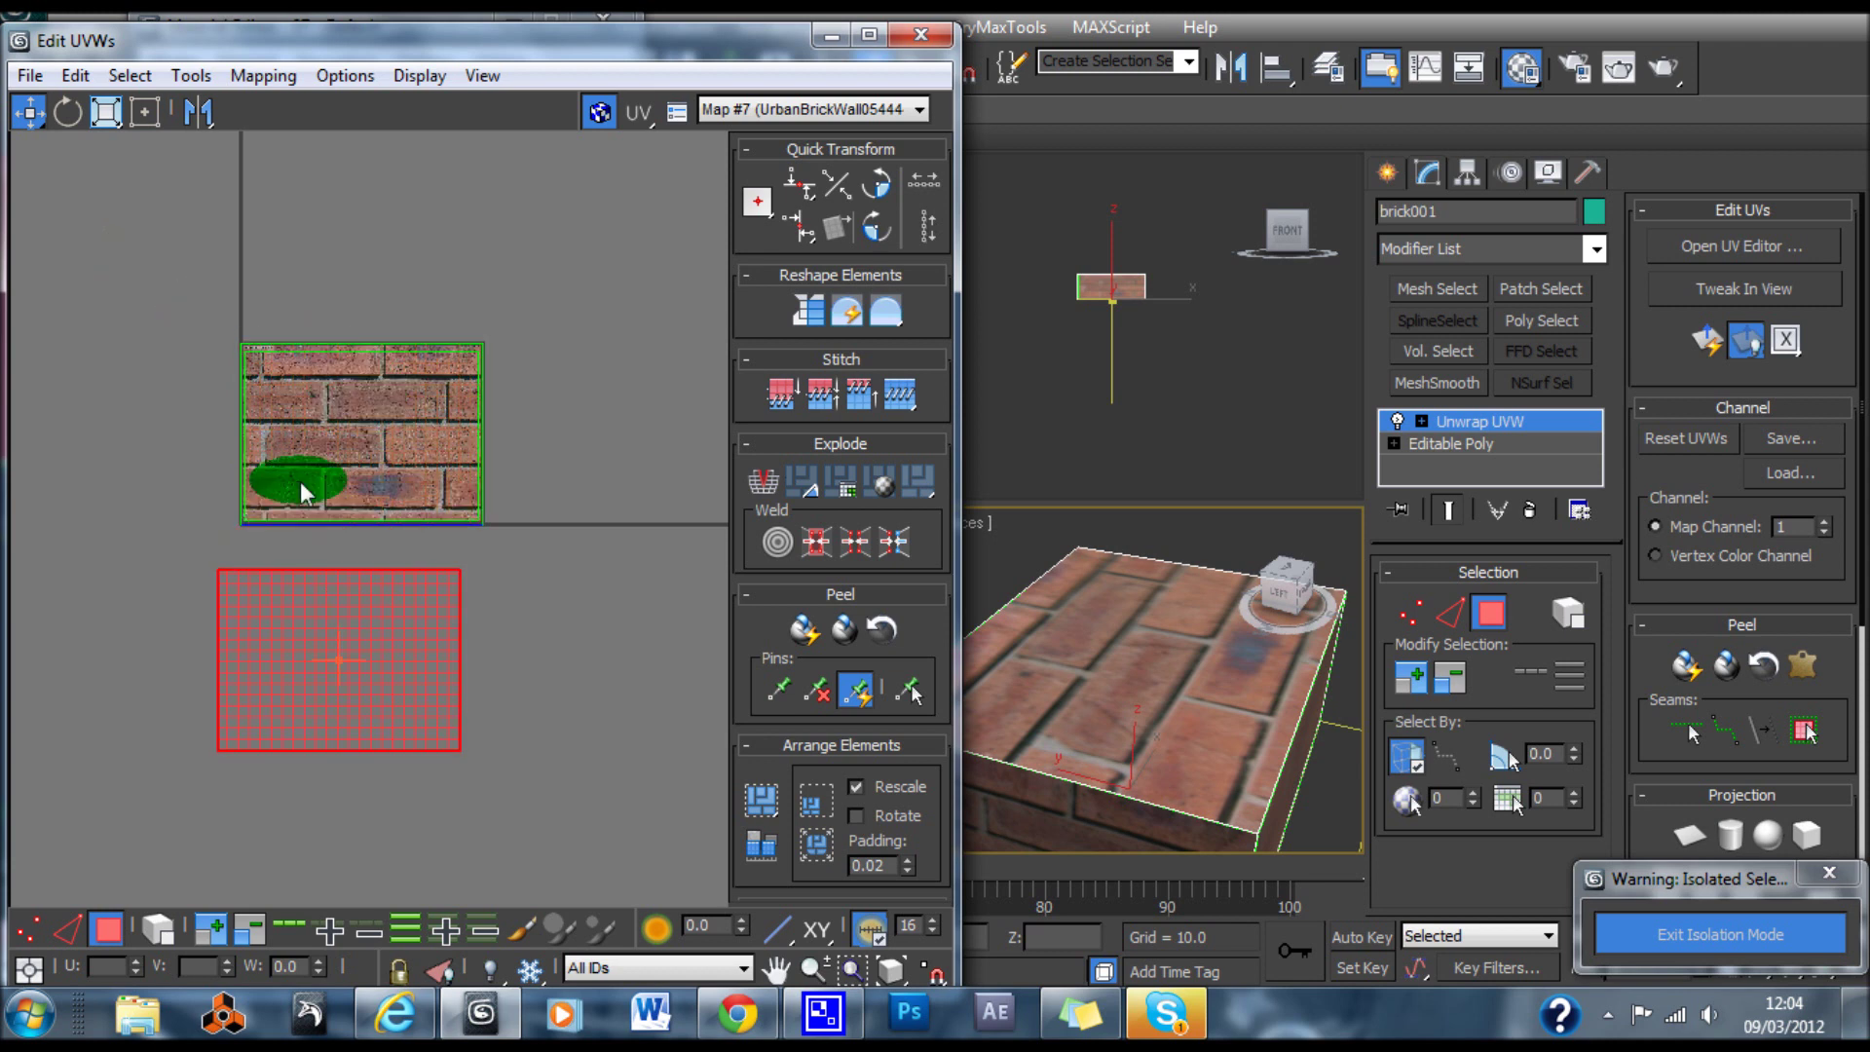
pyautogui.click(304, 361)
pyautogui.moveTo(349, 413); pyautogui.dragTo(664, 695)
pyautogui.moveTo(395, 433); pyautogui.dragTo(113, 463)
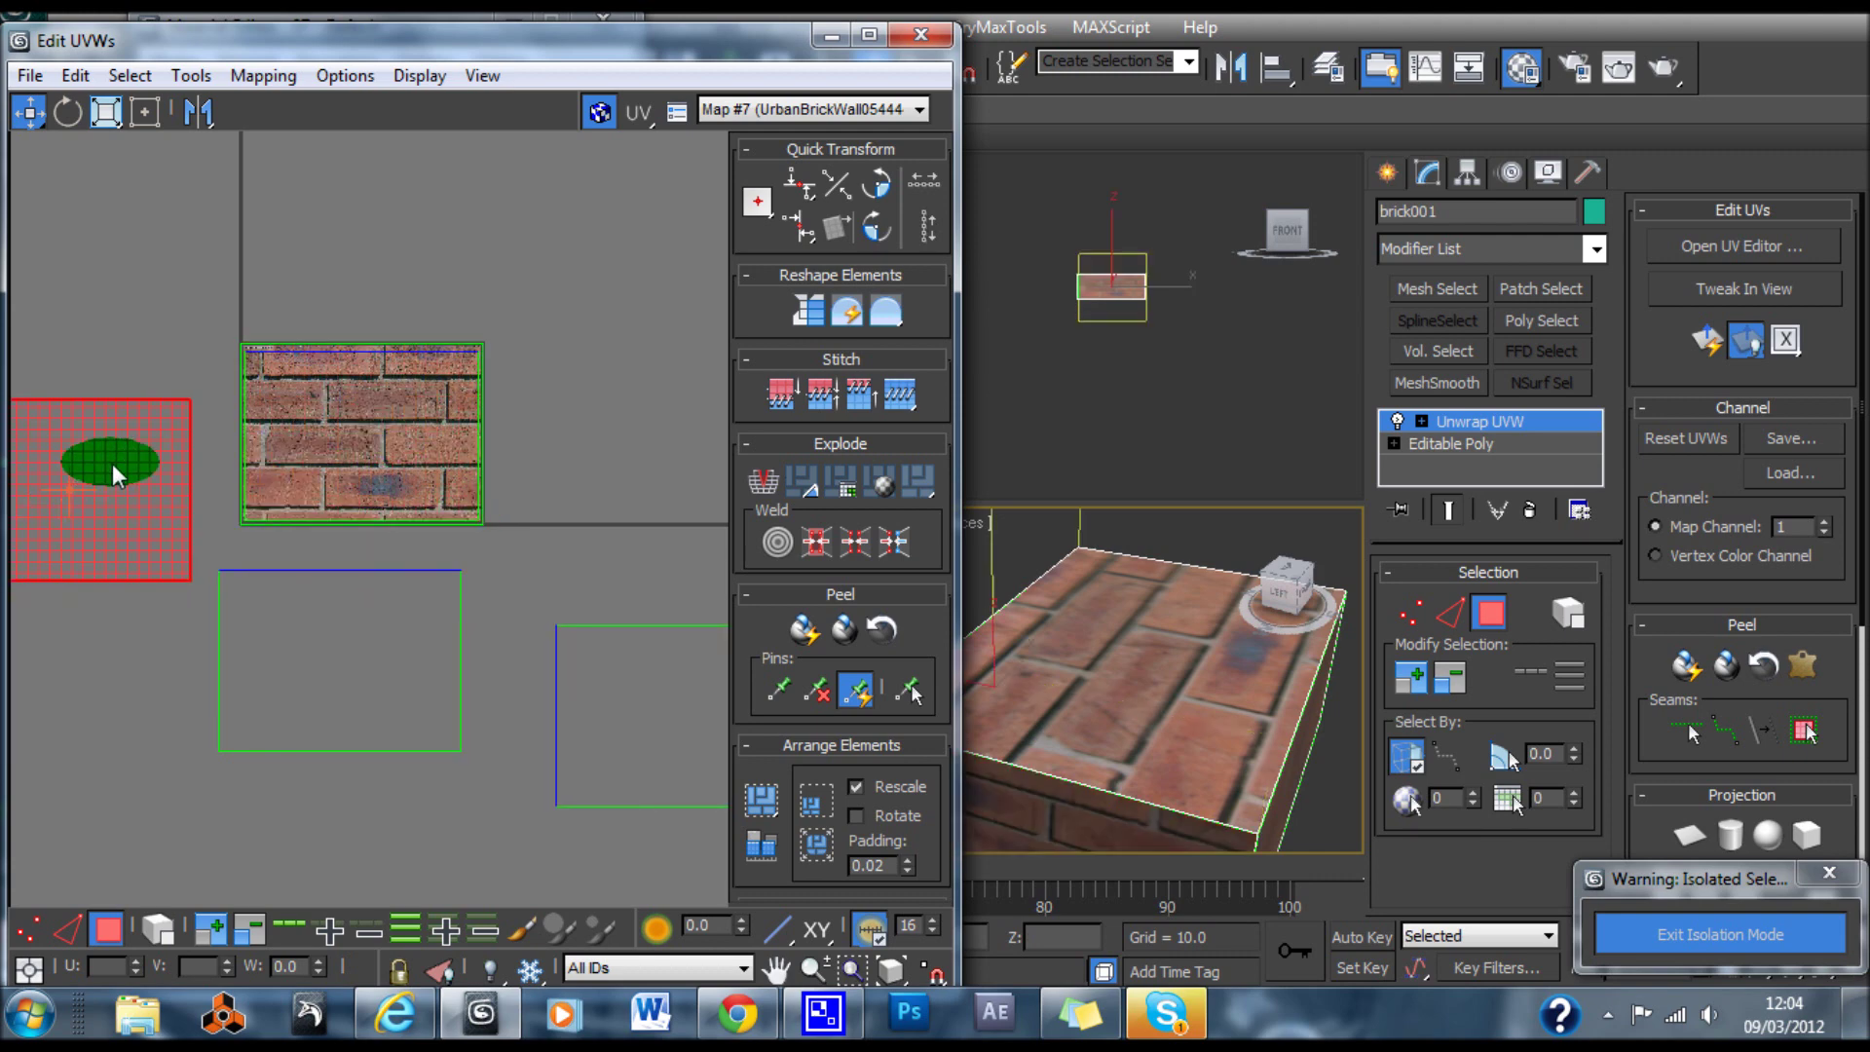
pyautogui.click(296, 440)
pyautogui.moveTo(296, 440); pyautogui.dragTo(23, 704)
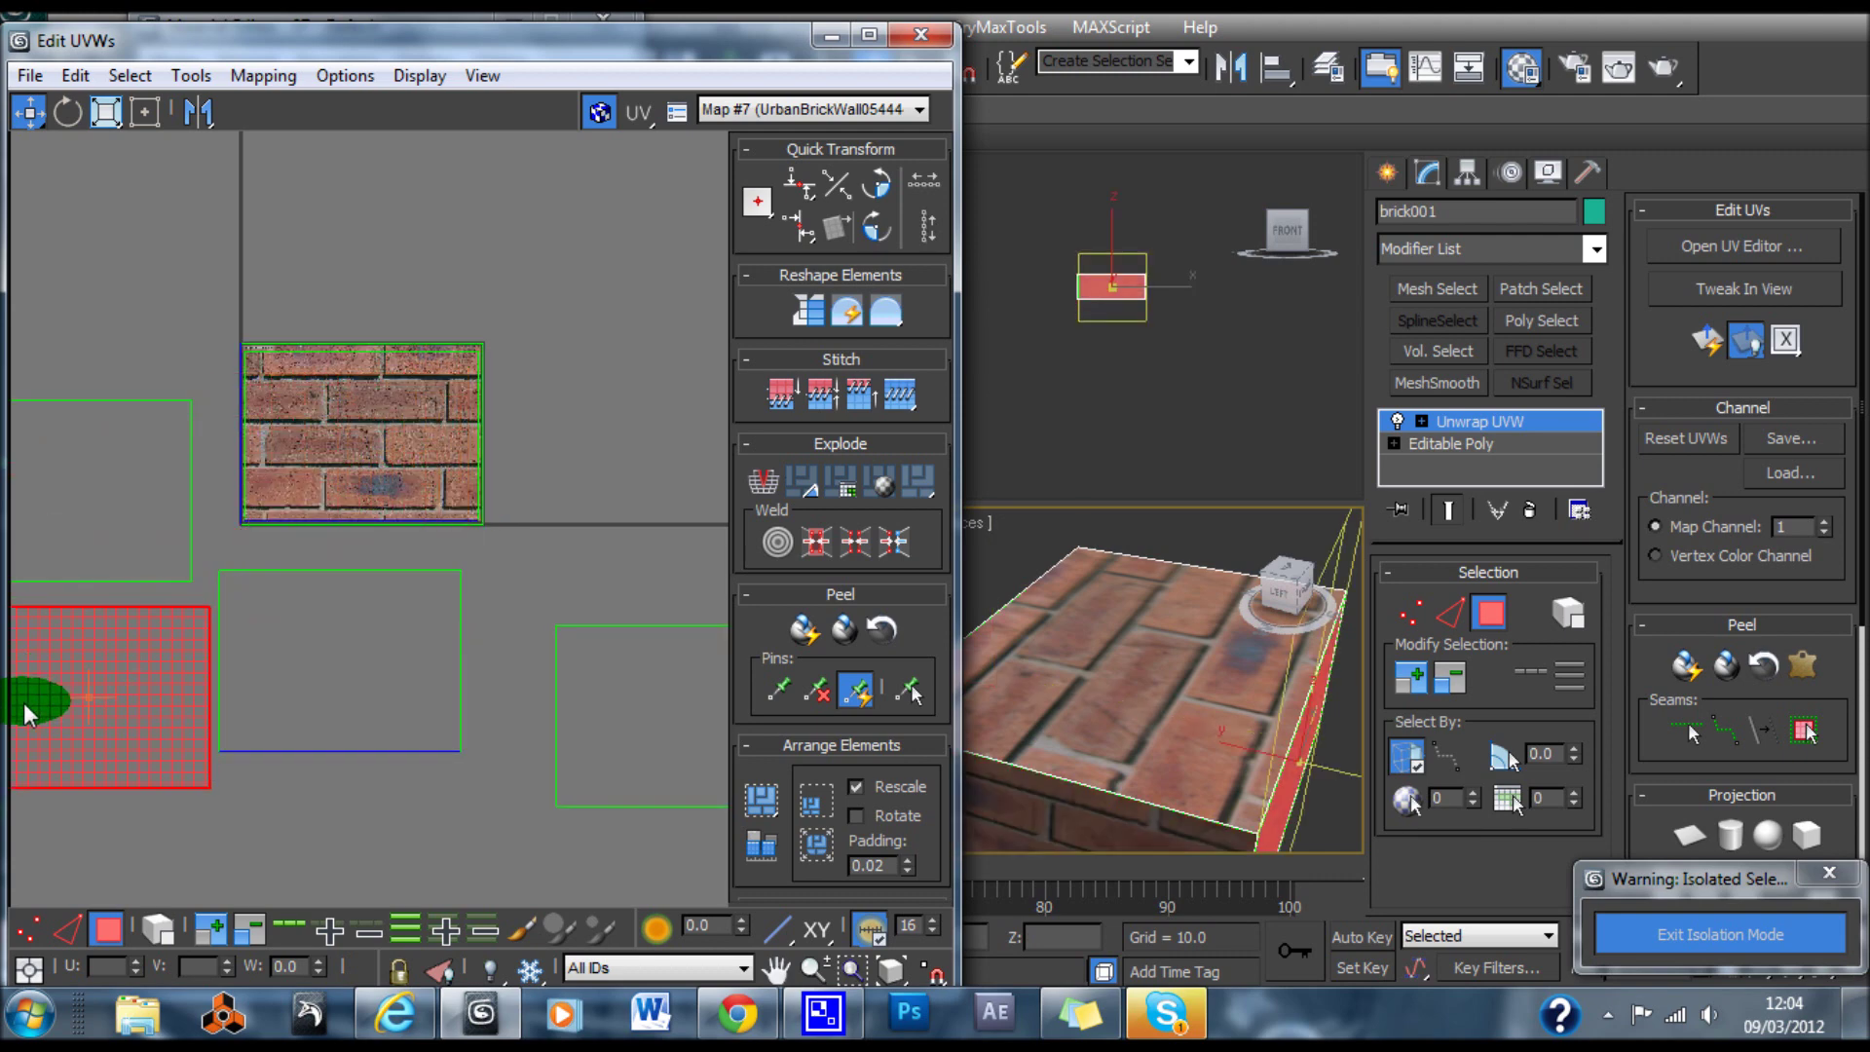
pyautogui.click(393, 380)
pyautogui.moveTo(386, 412); pyautogui.dragTo(120, 255)
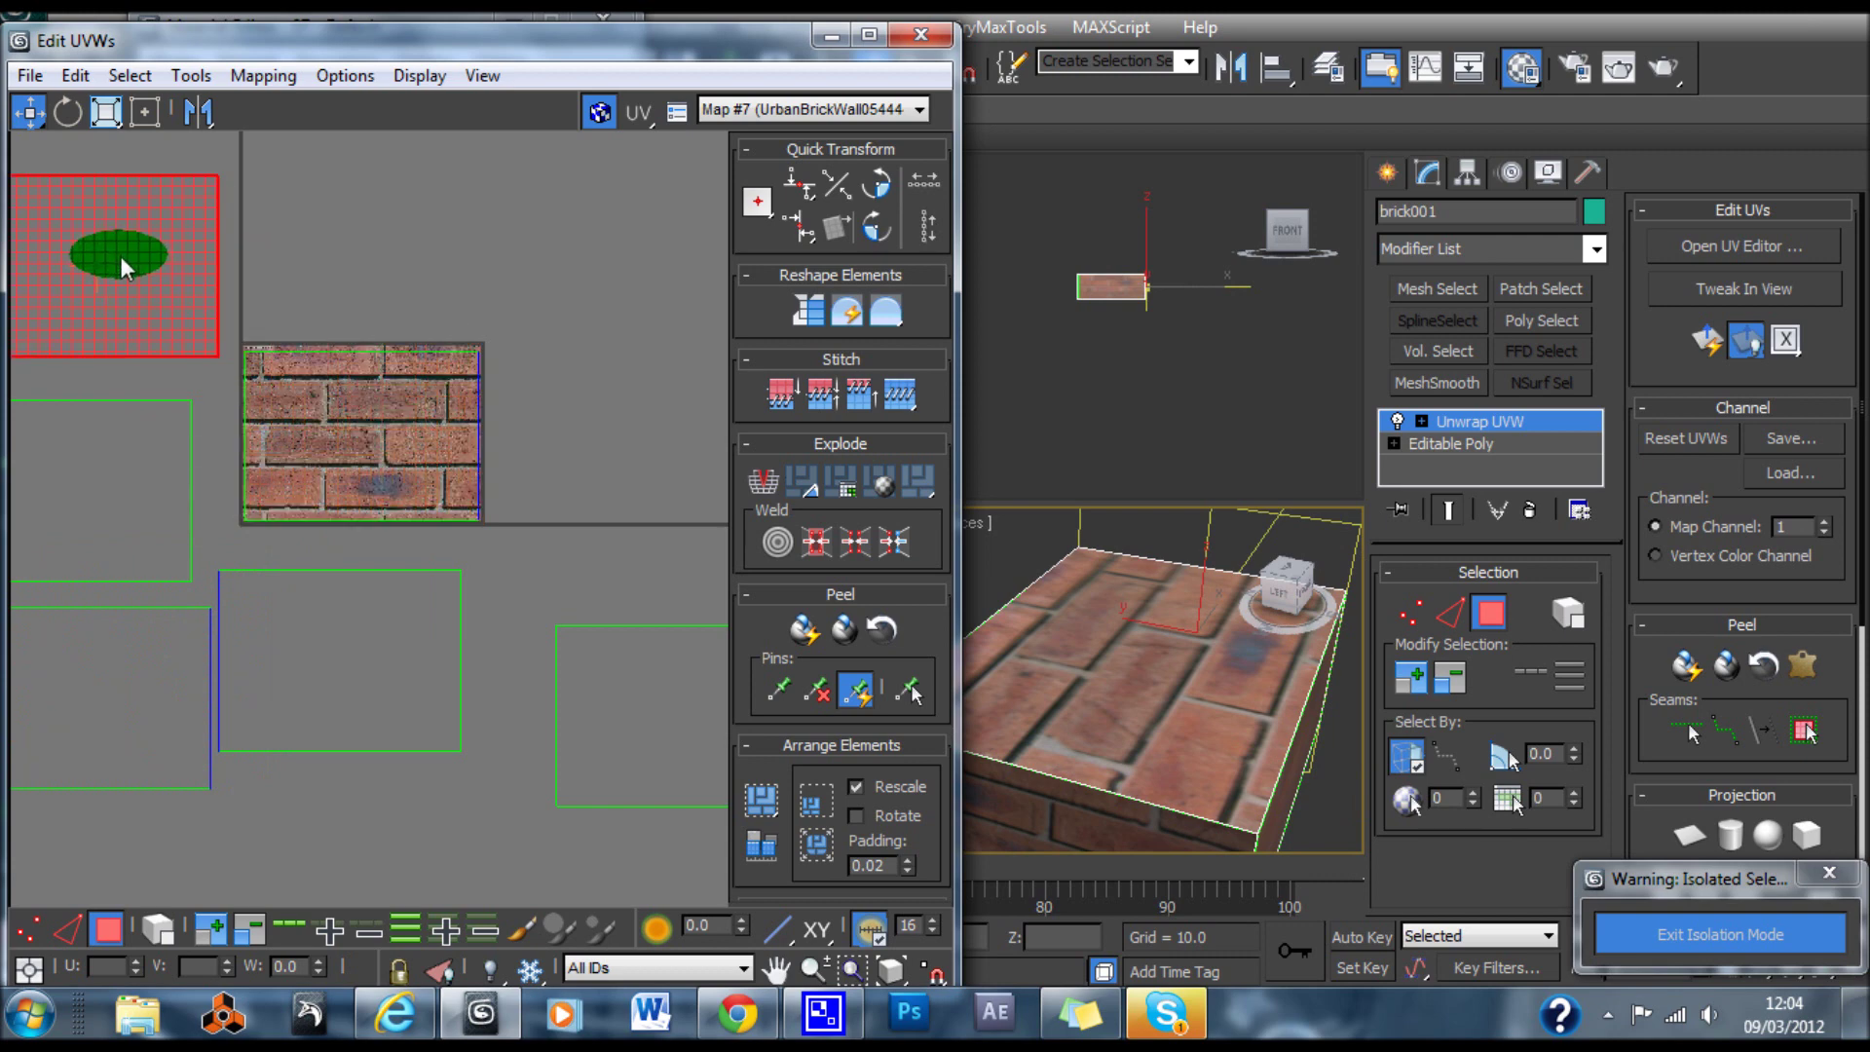
pyautogui.click(360, 419)
pyautogui.moveTo(373, 428); pyautogui.dragTo(125, 284)
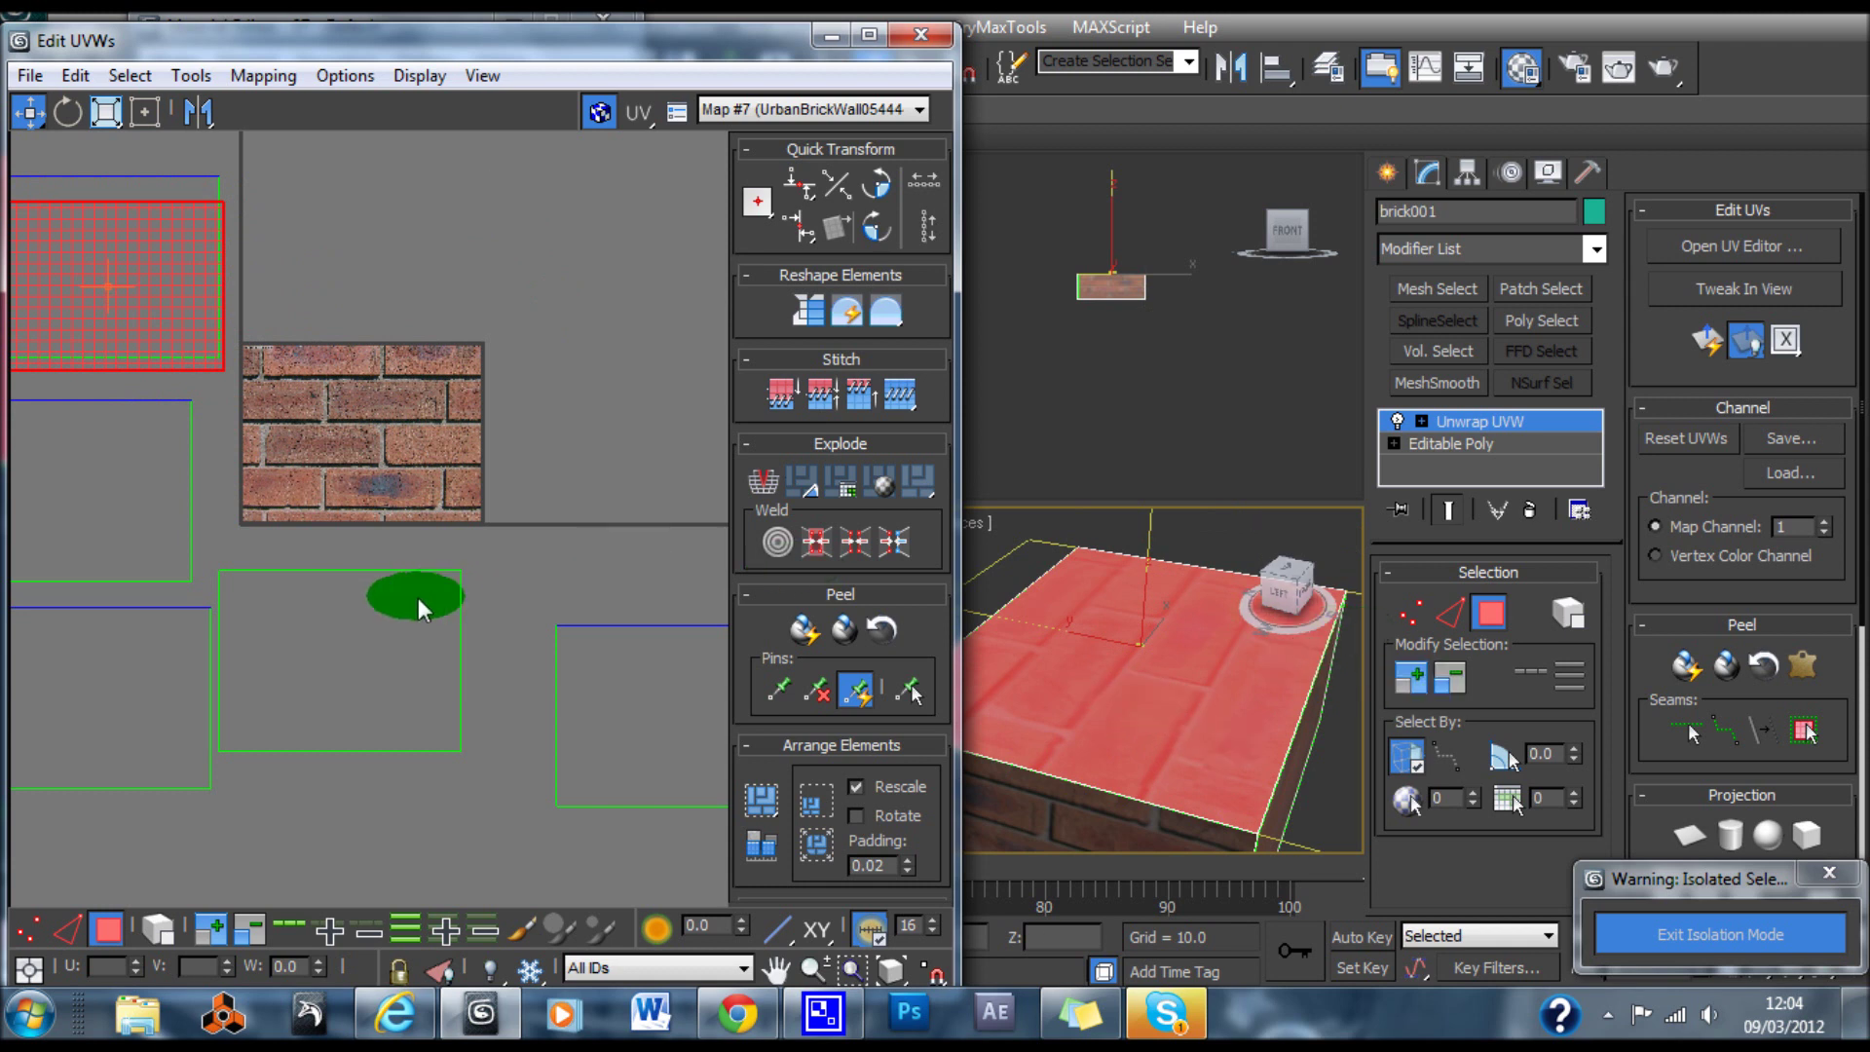
# Undo the separation of the face UVs and select all of the brick's faces in the perspective viewport
pyautogui.scroll(-5, 1119, 752)
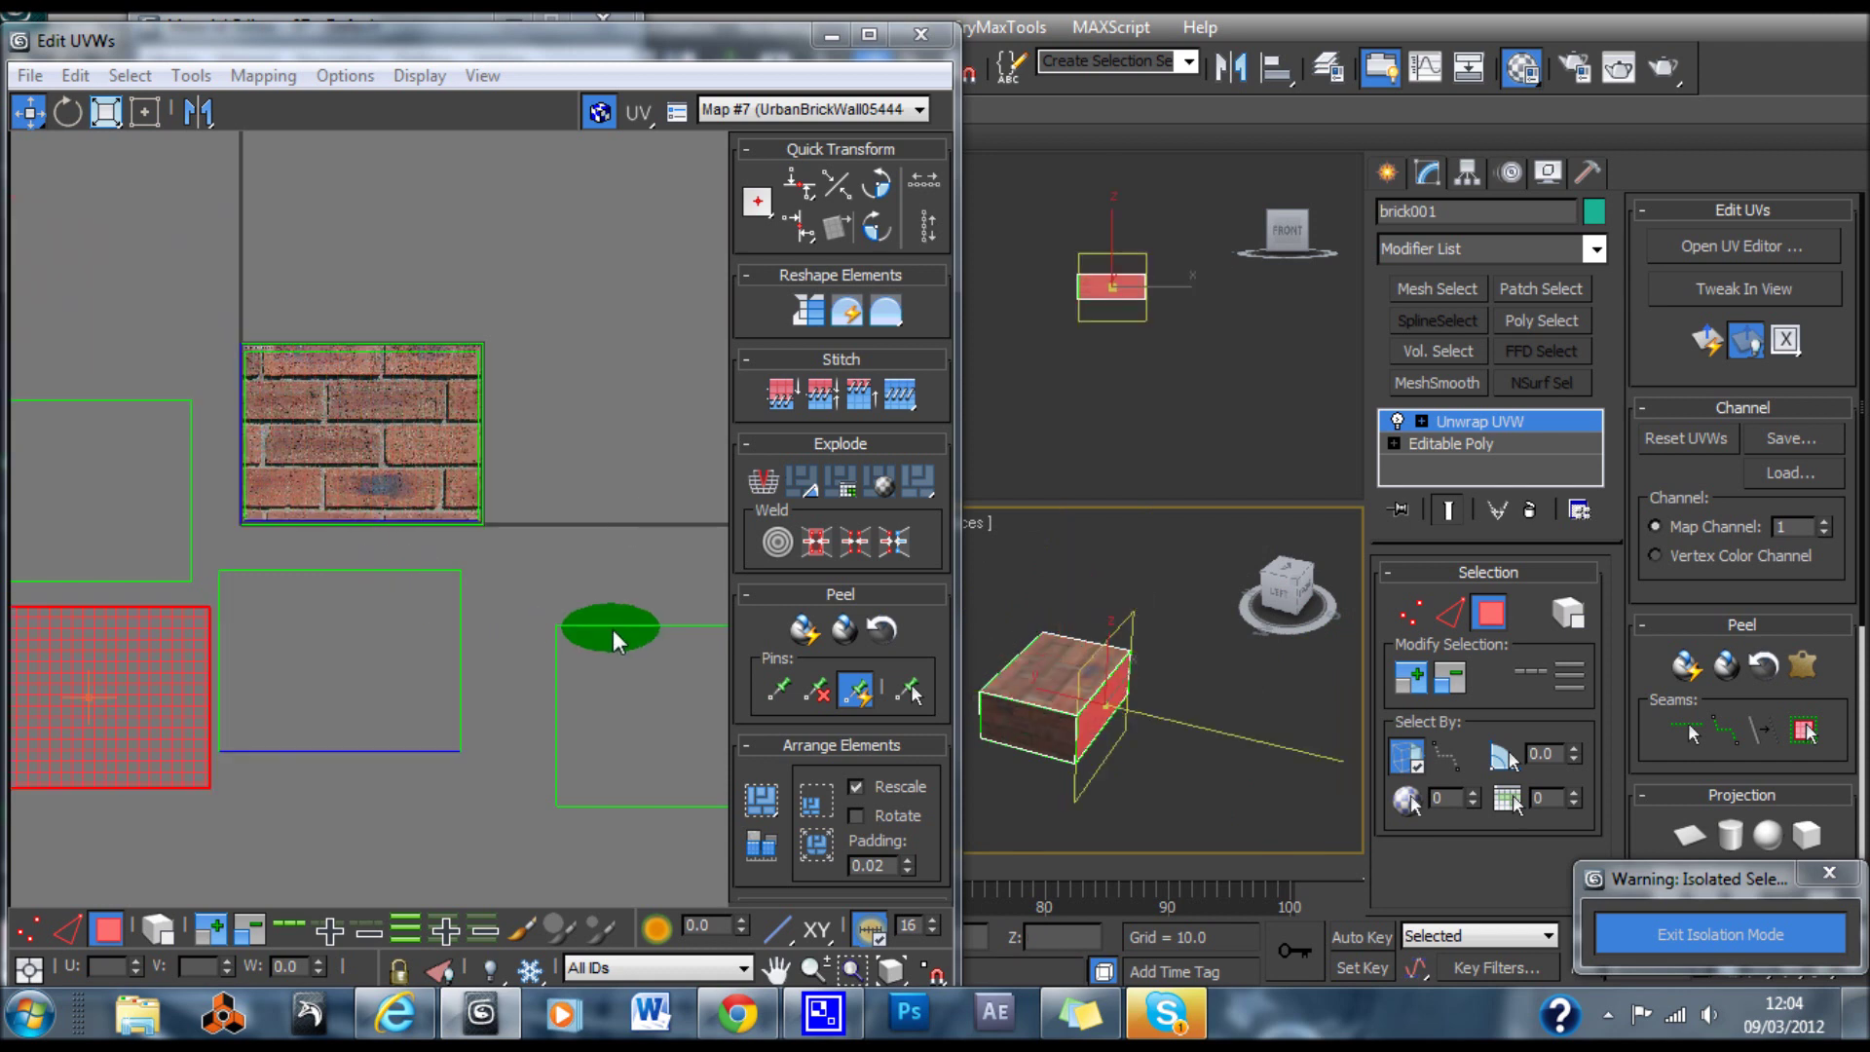
pyautogui.click(612, 630)
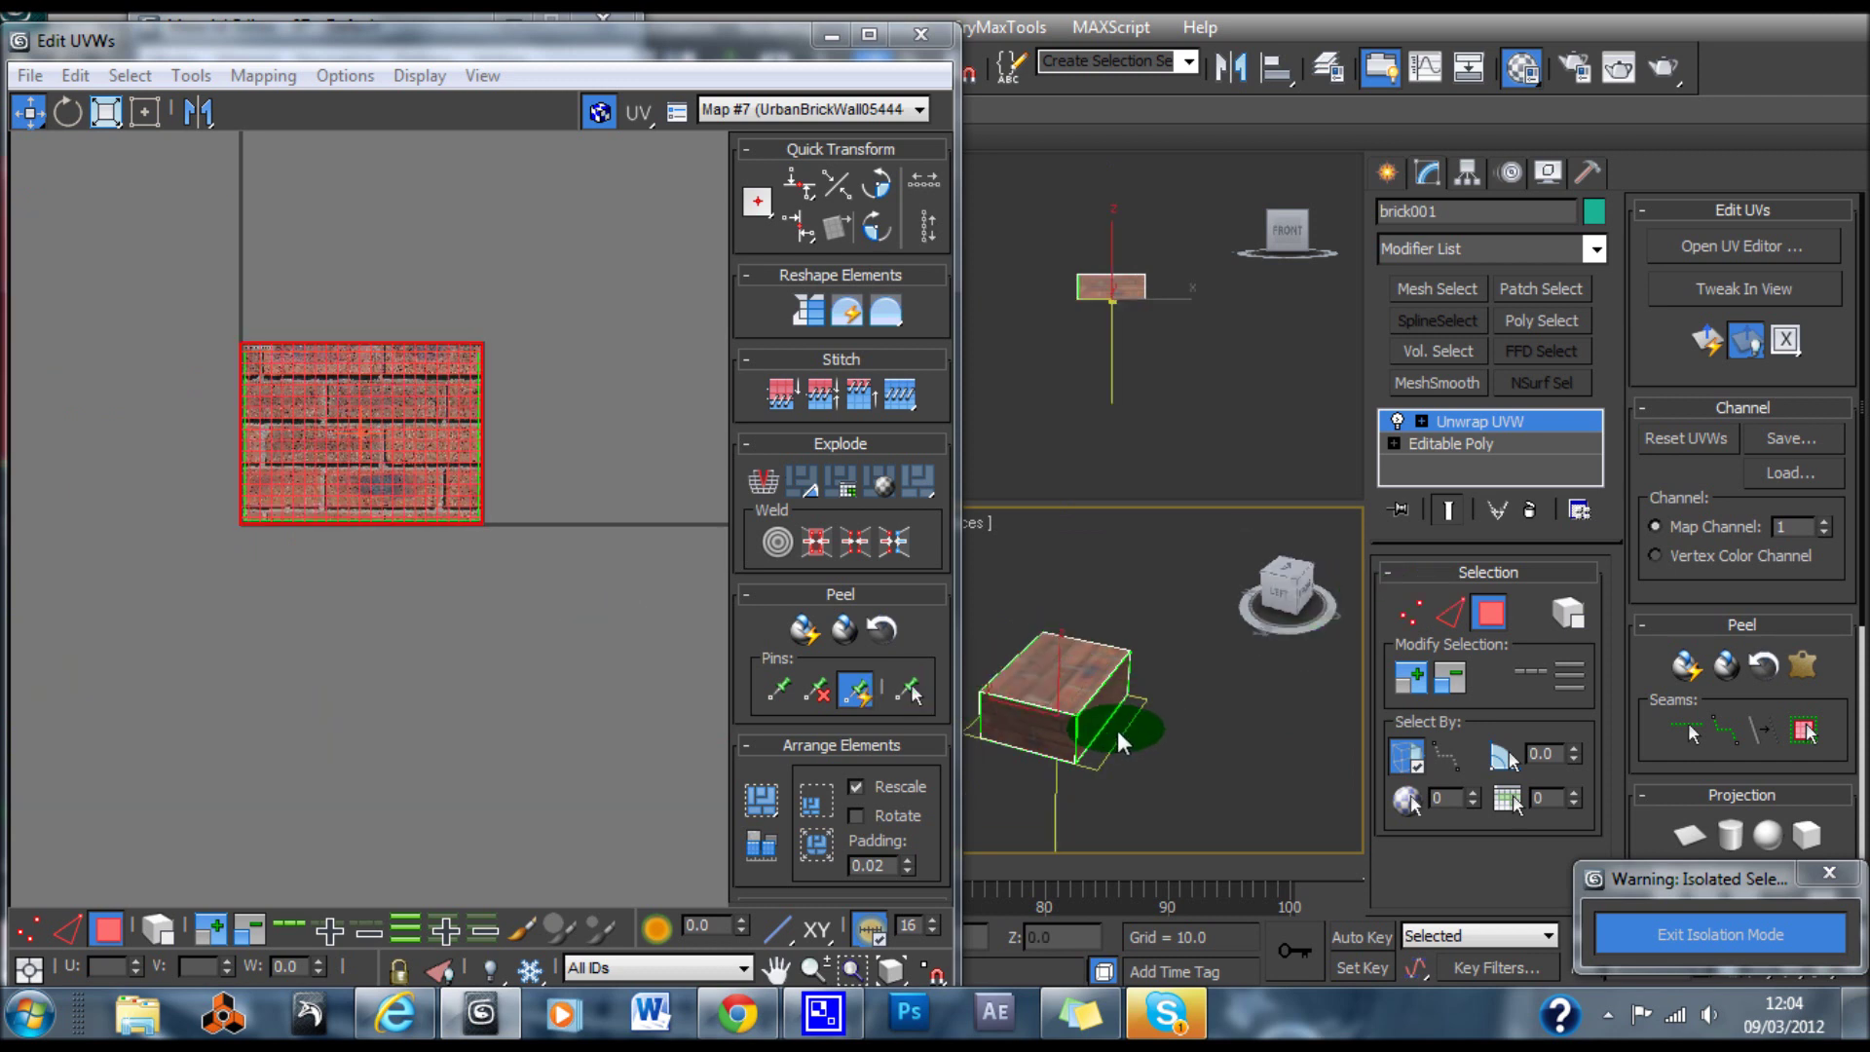
pyautogui.moveTo(1118, 730); pyautogui.dragTo(1253, 792, button='middle')
pyautogui.moveTo(1251, 796); pyautogui.dragTo(943, 518)
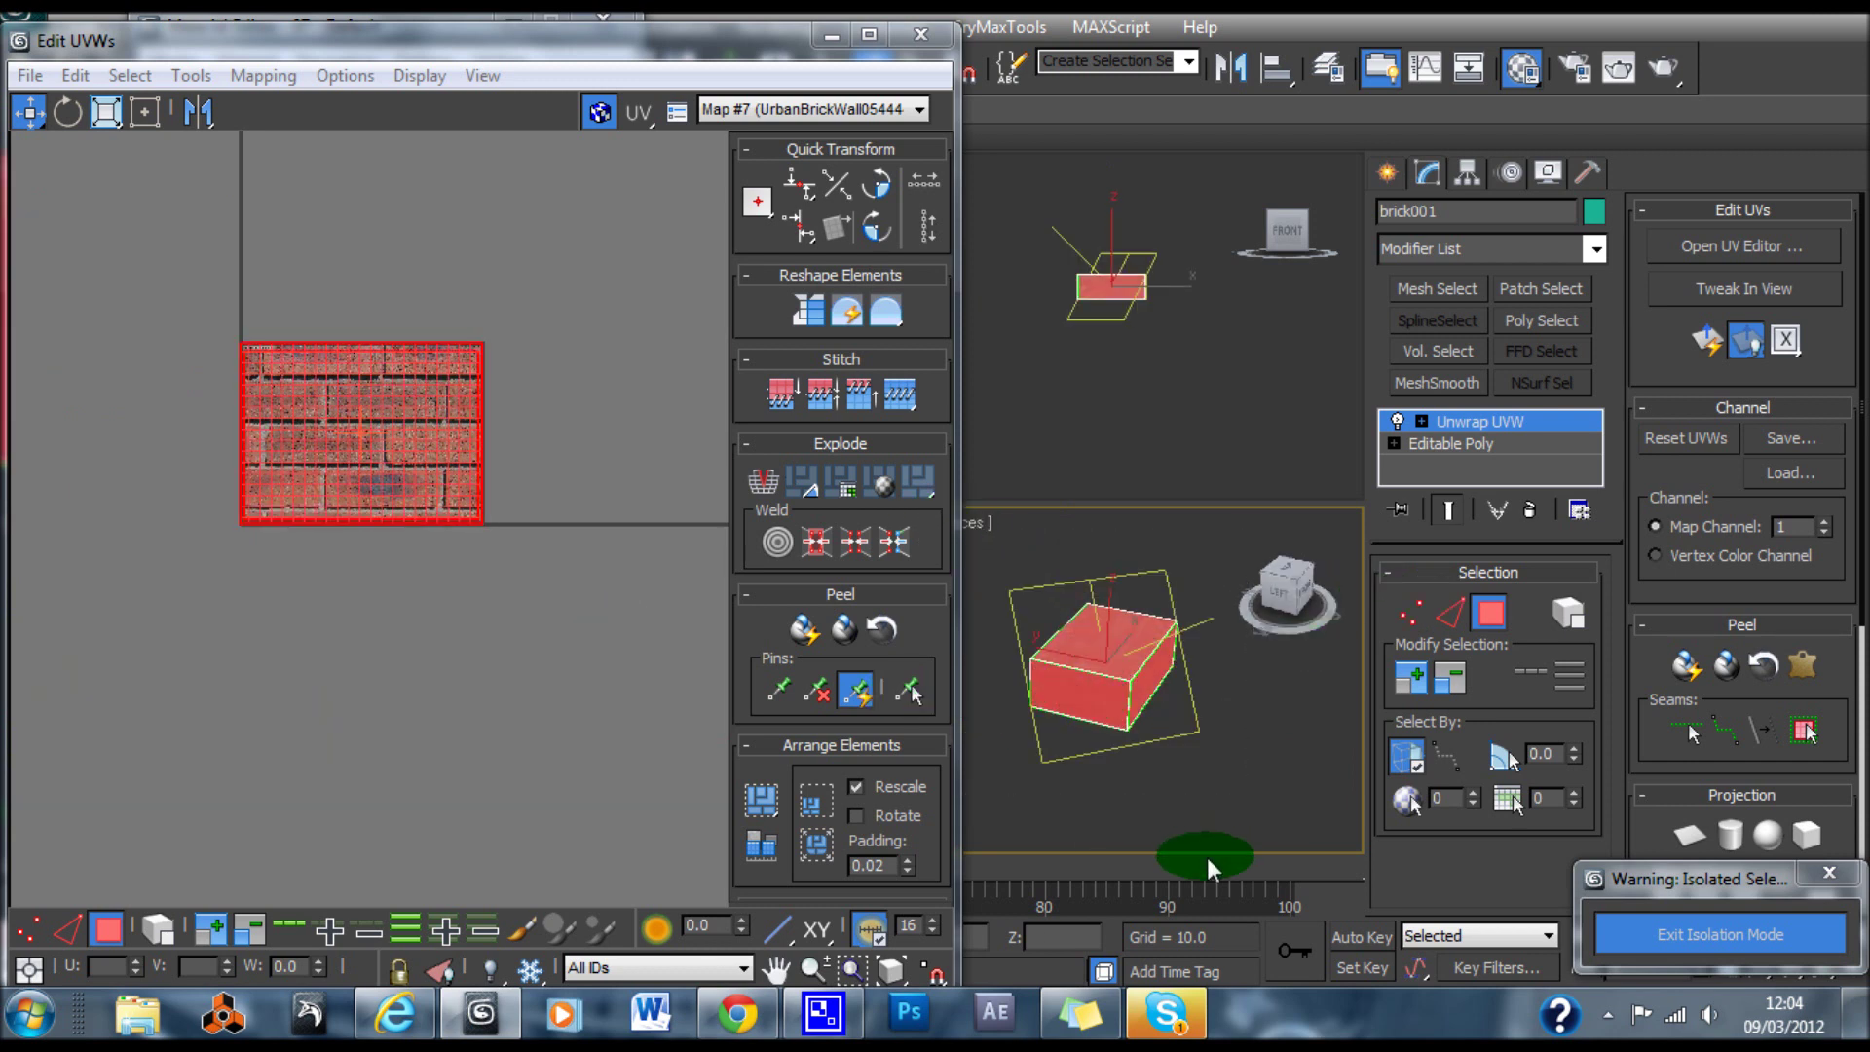
pyautogui.keyDown('alt'); pyautogui.moveTo(1184, 820); pyautogui.dragTo(1260, 728, button='middle'); pyautogui.keyUp('alt')
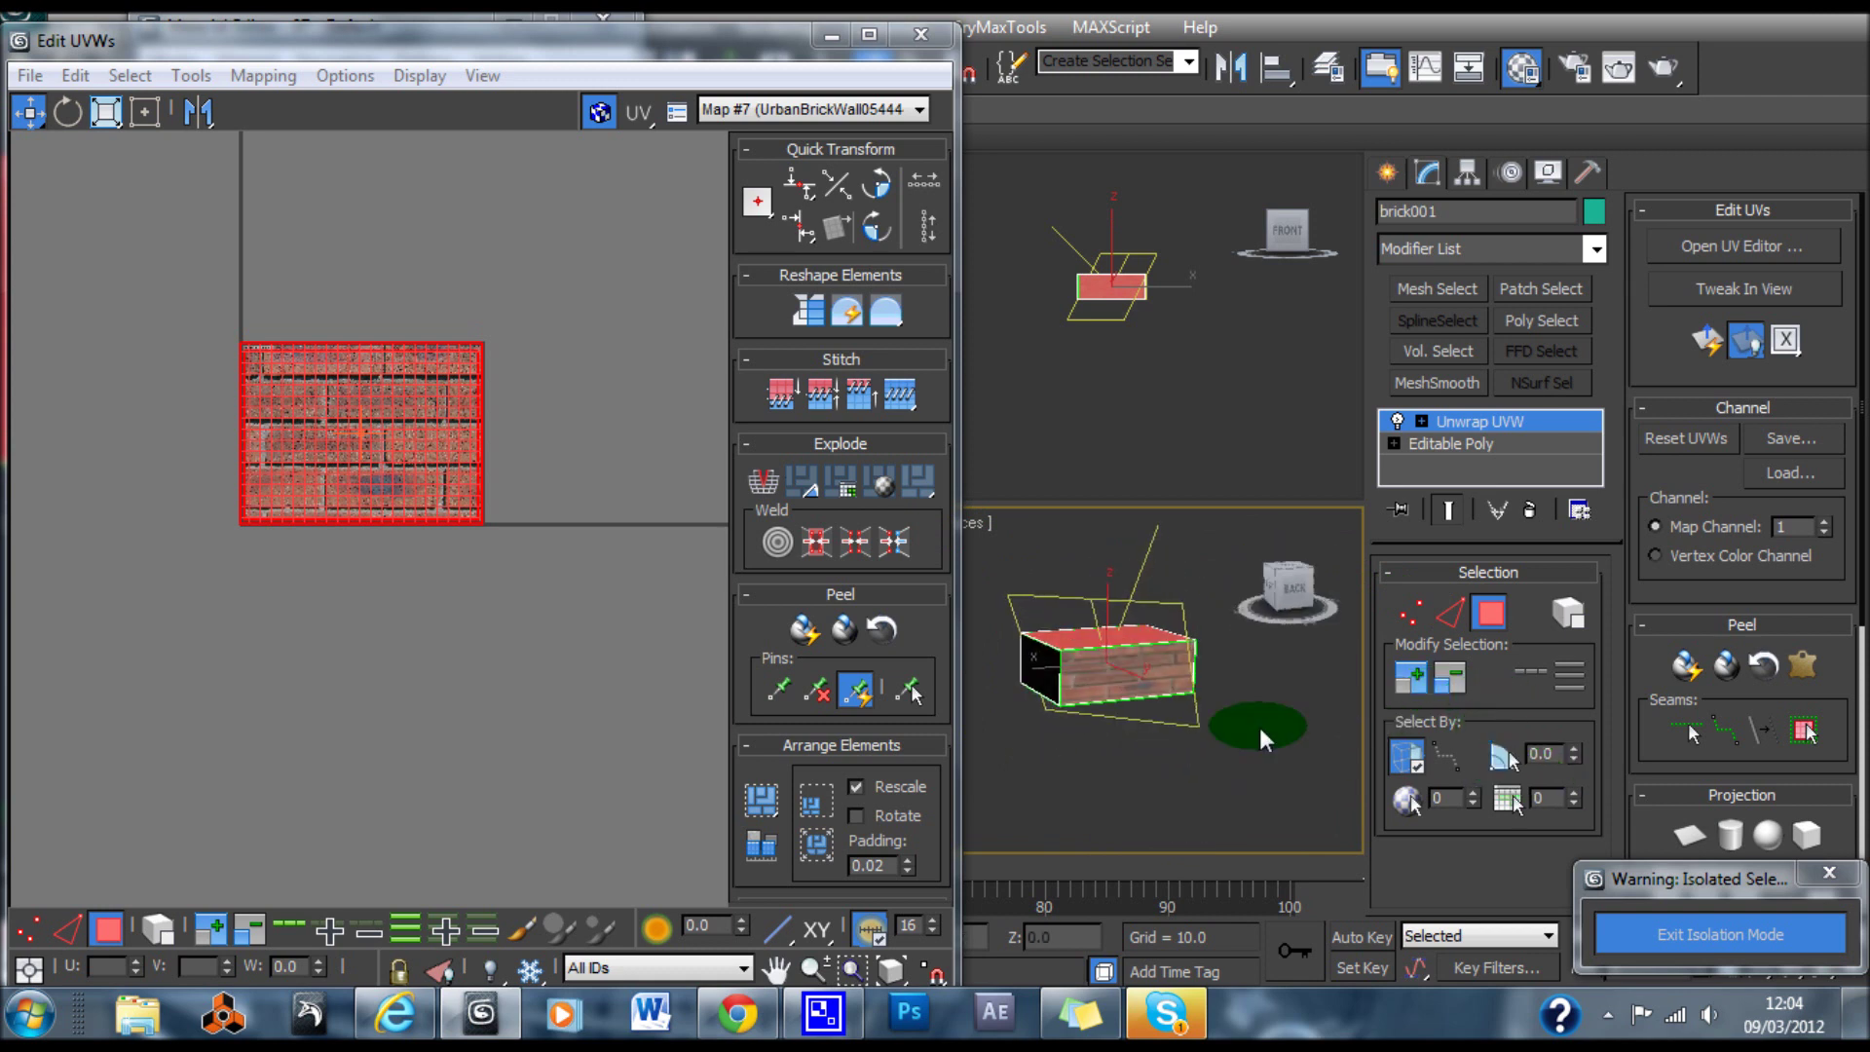
pyautogui.moveTo(1239, 804); pyautogui.dragTo(984, 633)
pyautogui.keyDown('alt'); pyautogui.moveTo(1121, 815); pyautogui.dragTo(60, 275, button='middle'); pyautogui.keyUp('alt')
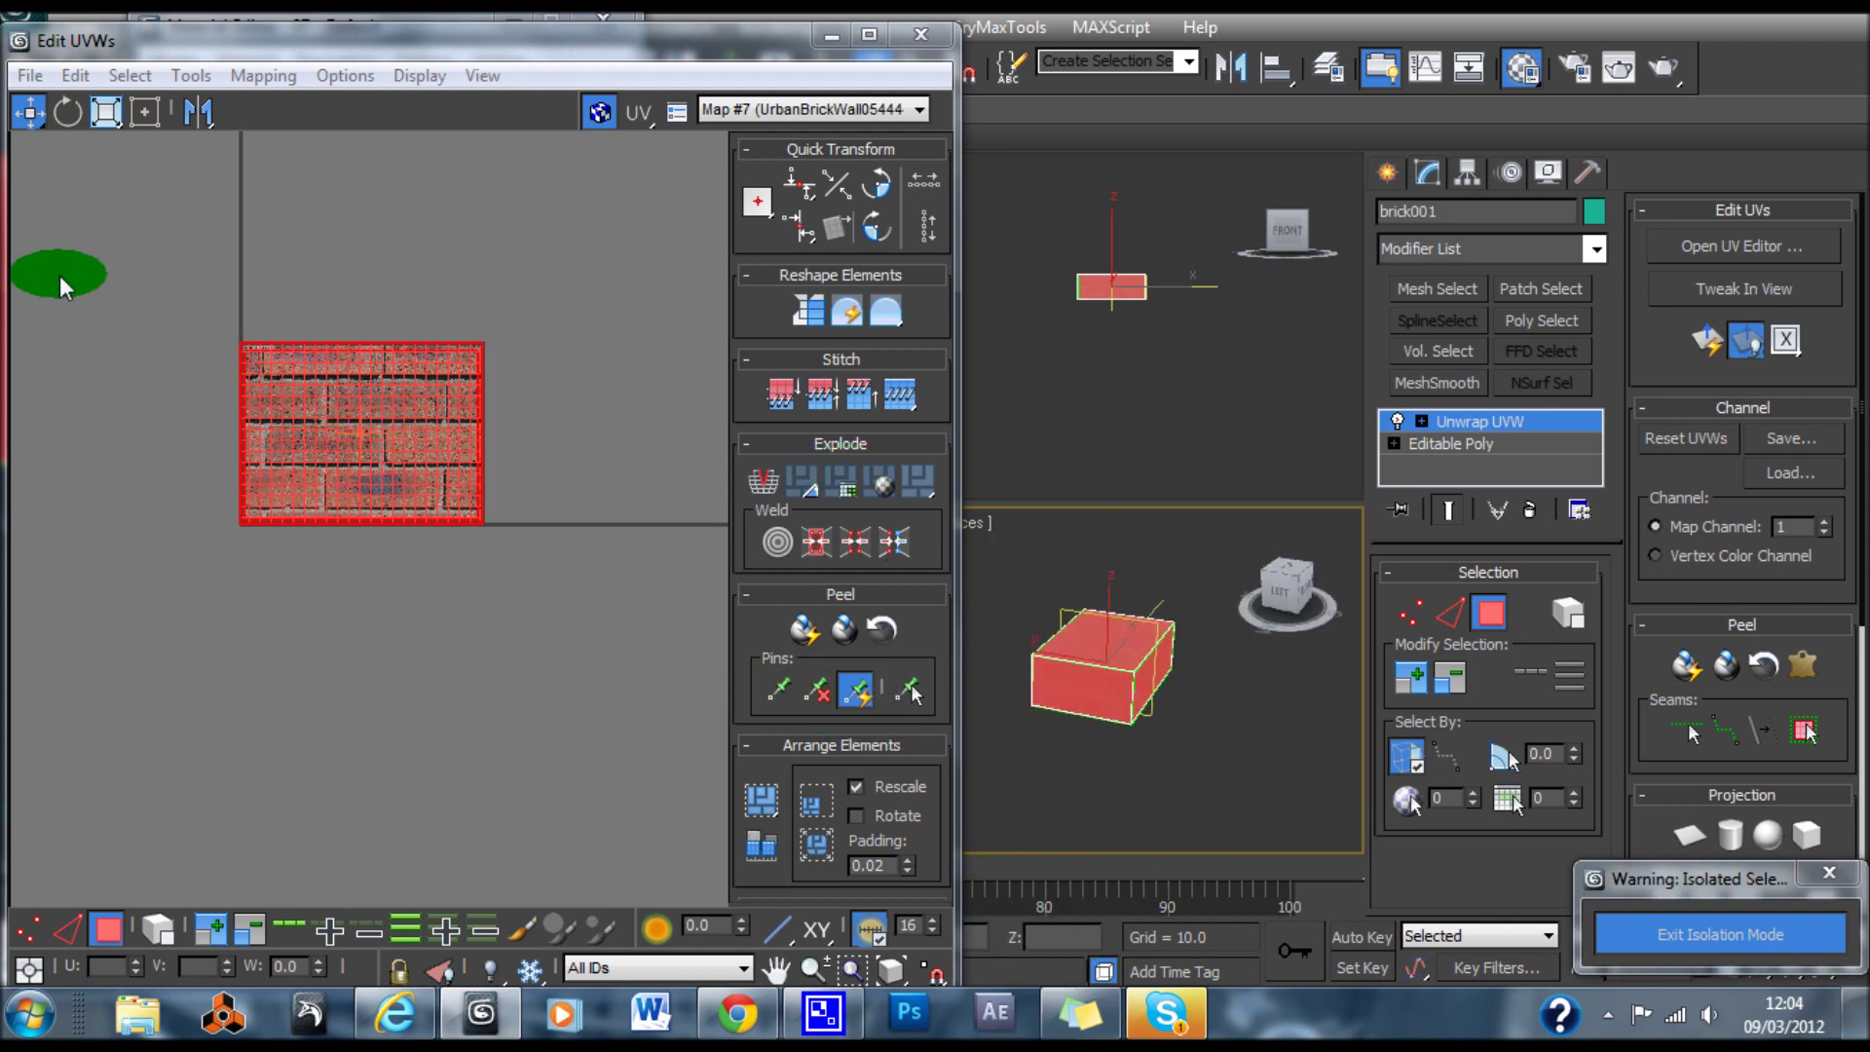
# Apply Flatten Mapping to all the brick's faces with a 45.0 face angle threshold, 0.02 spacing, and normalized, rotated clusters with holes filled
pyautogui.click(189, 78)
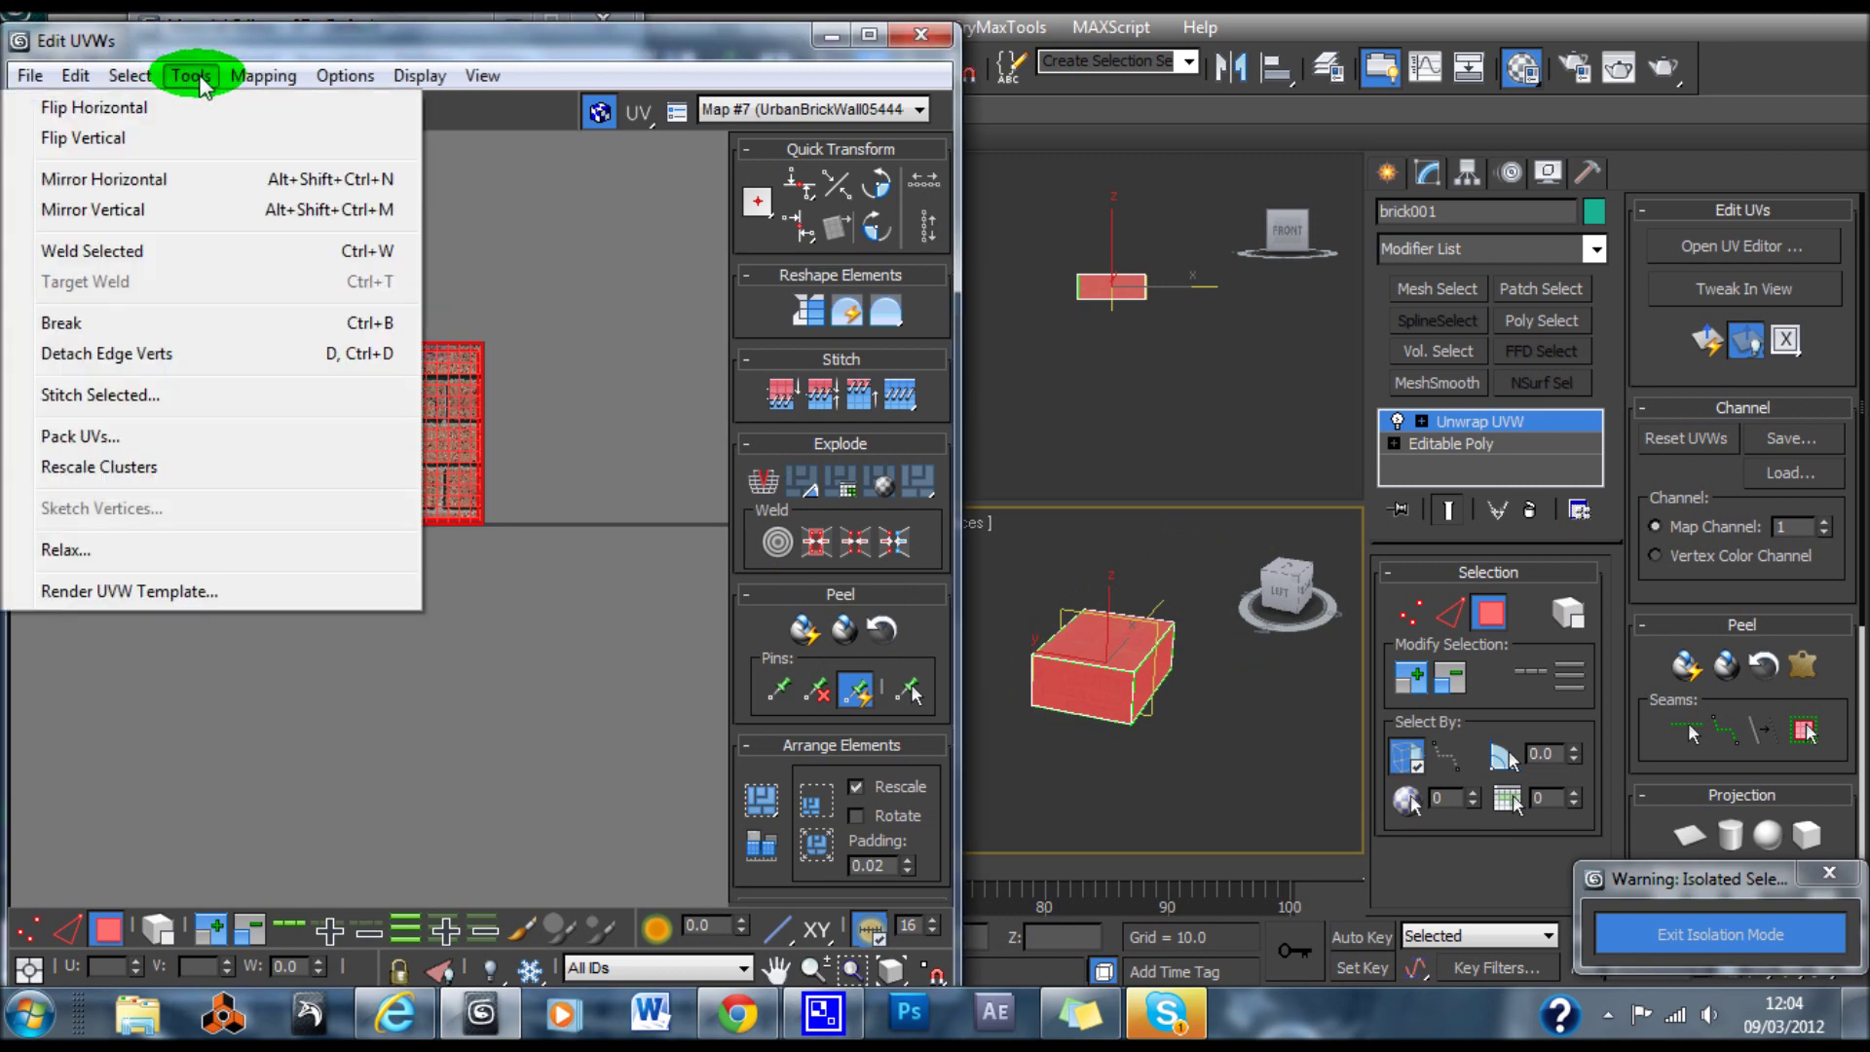
pyautogui.moveTo(234, 83)
pyautogui.click(218, 107)
pyautogui.click(353, 171)
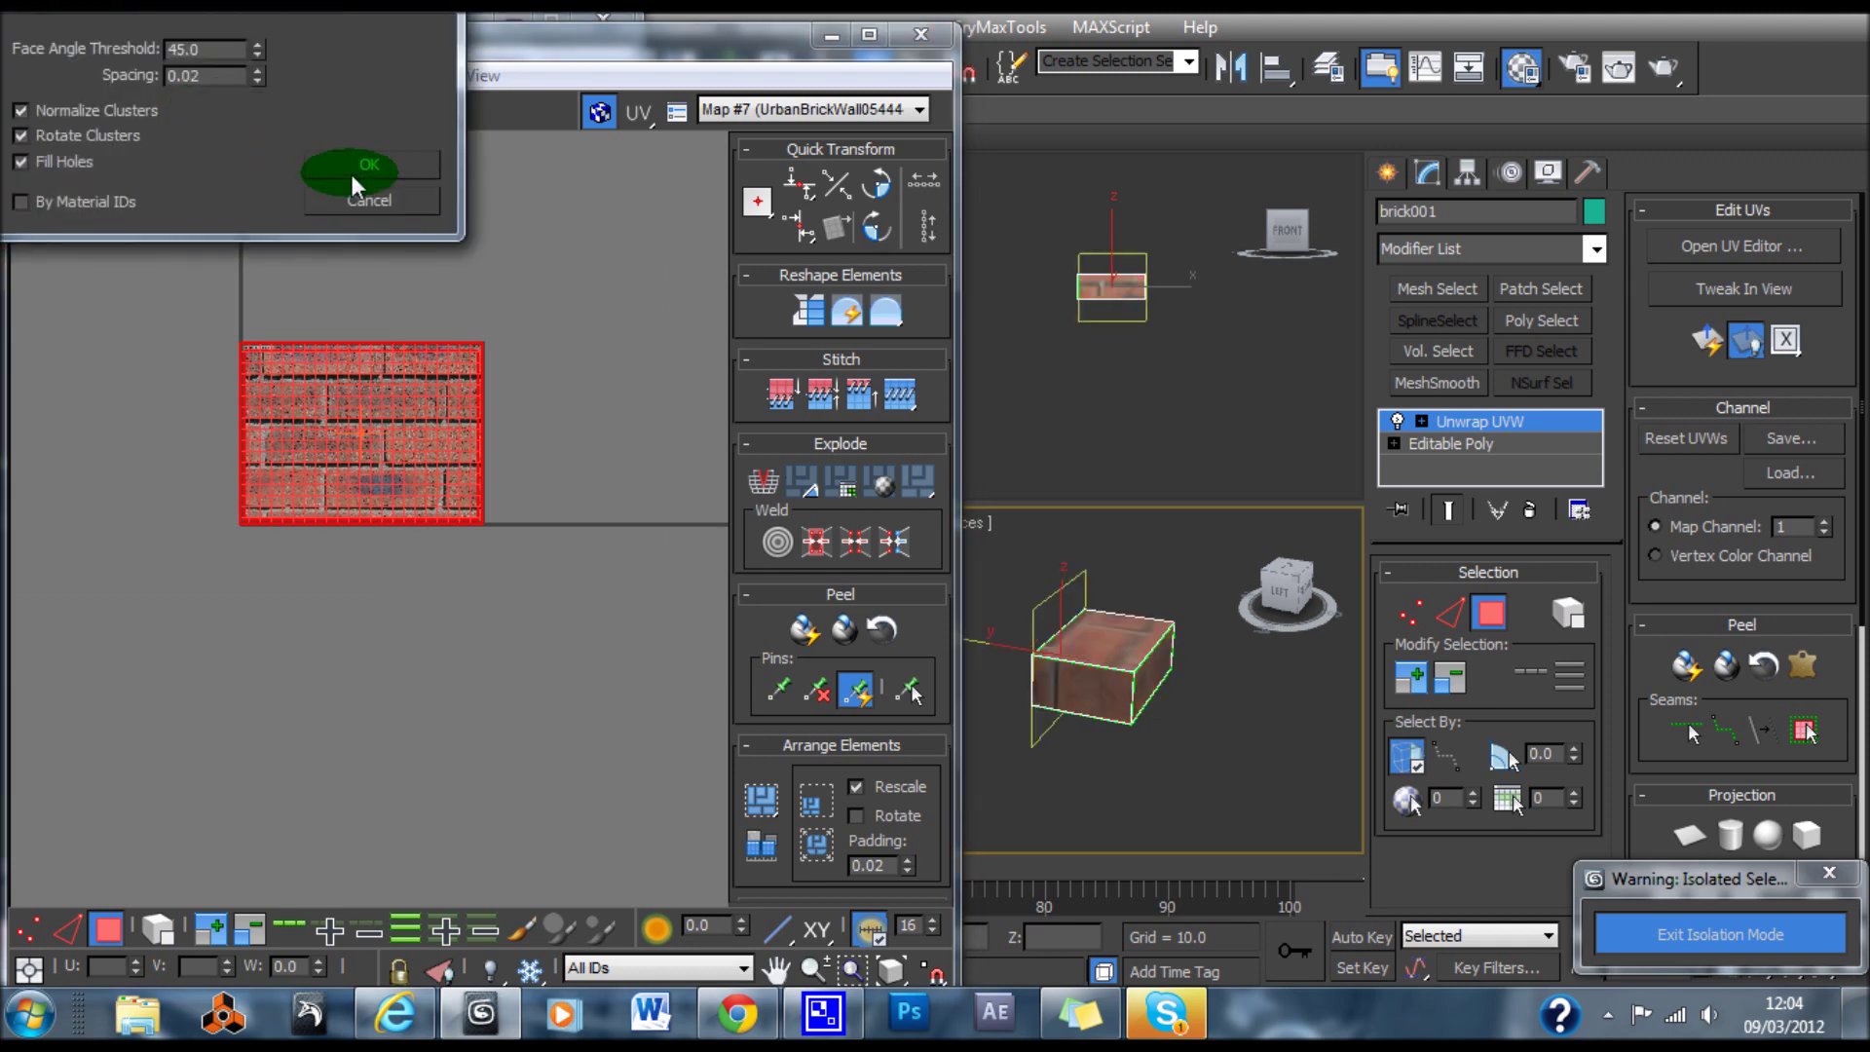
pyautogui.click(347, 233)
pyautogui.scroll(3, 412, 458)
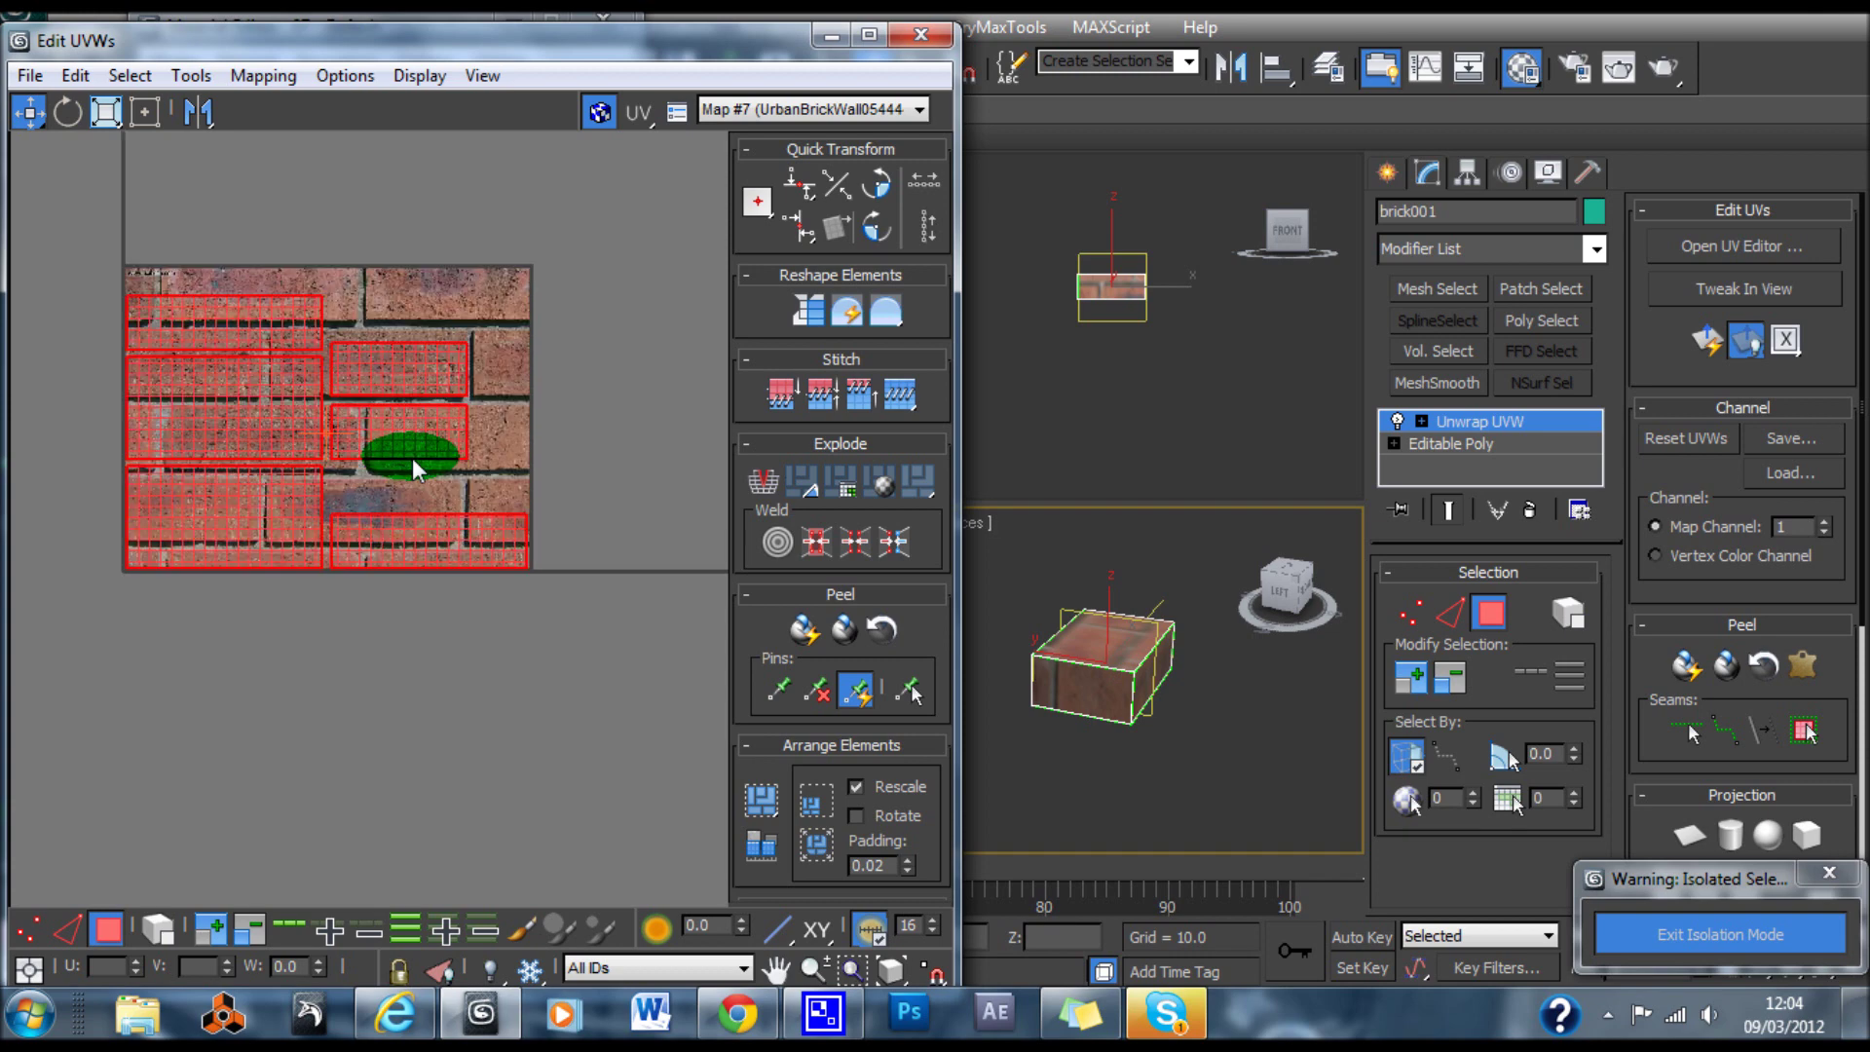
pyautogui.moveTo(406, 458); pyautogui.dragTo(456, 472, button='middle')
pyautogui.scroll(2, 458, 471)
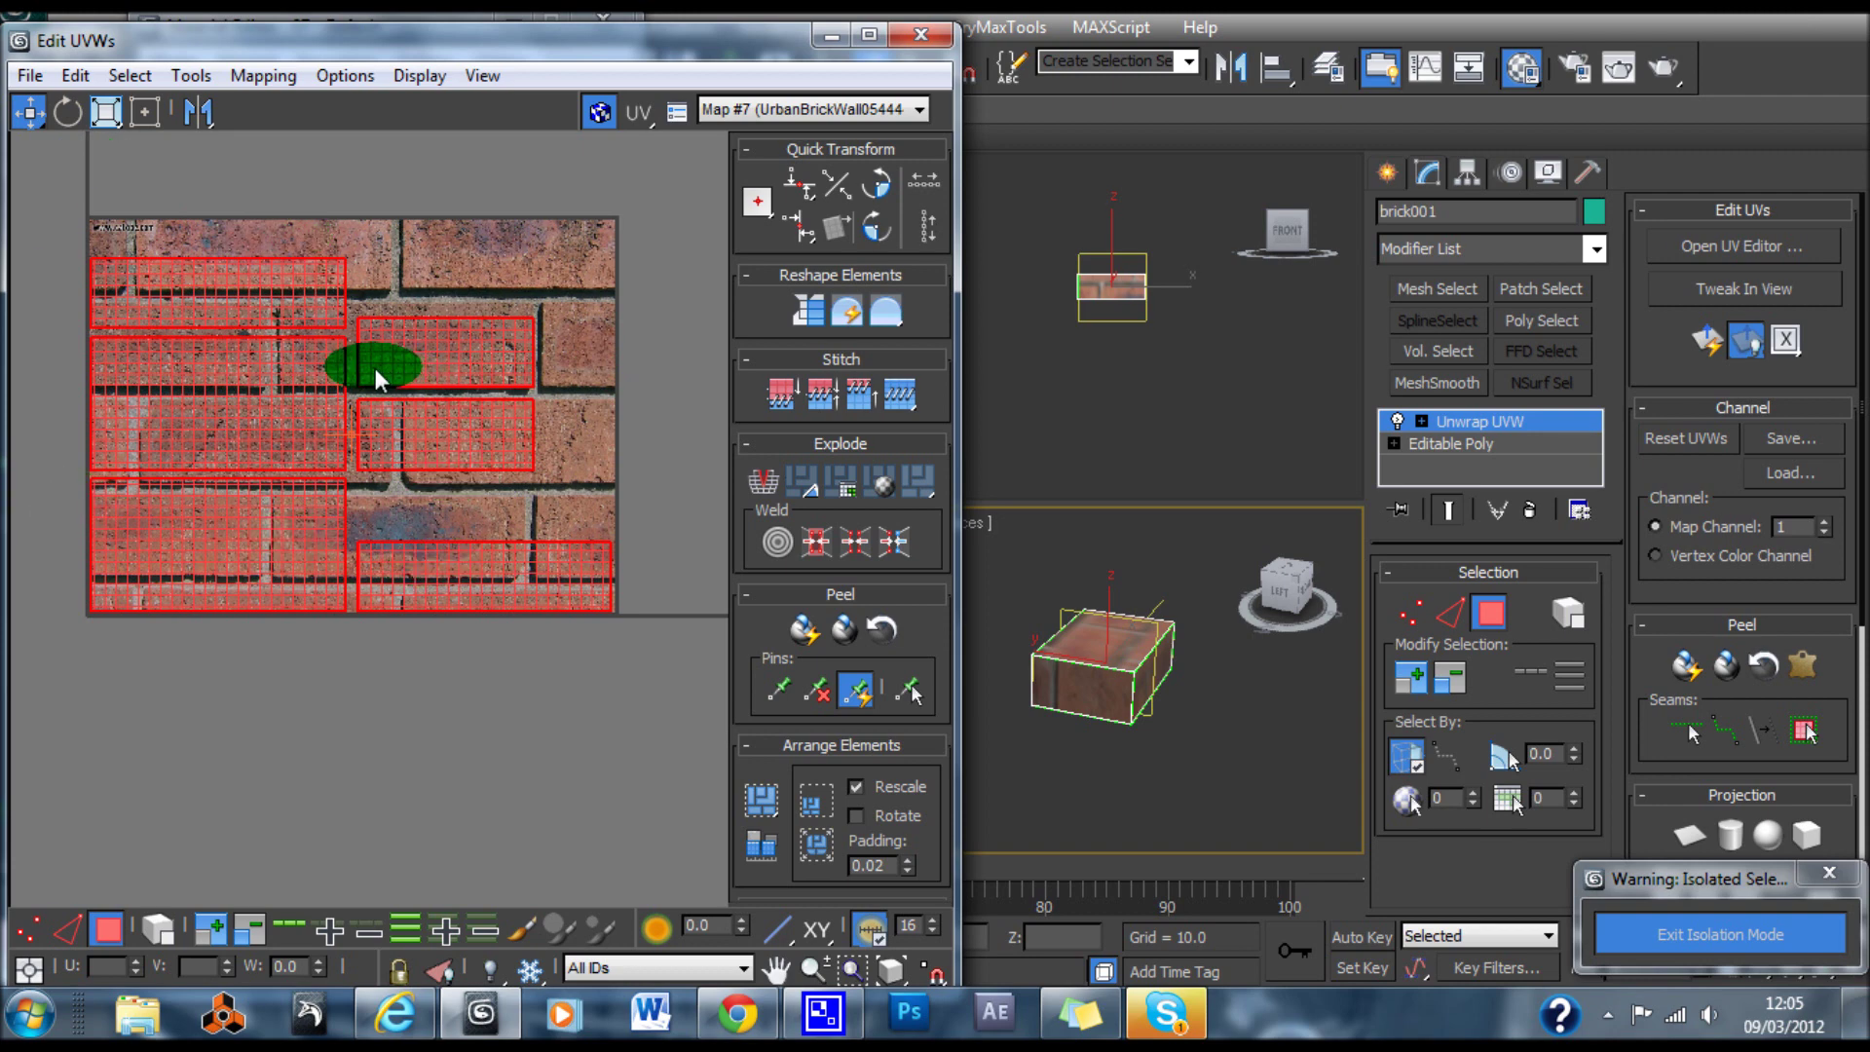
# Show the brick's selected faces shaded and compare them with the flattened UV layout over the bitmap
pyautogui.click(1127, 626)
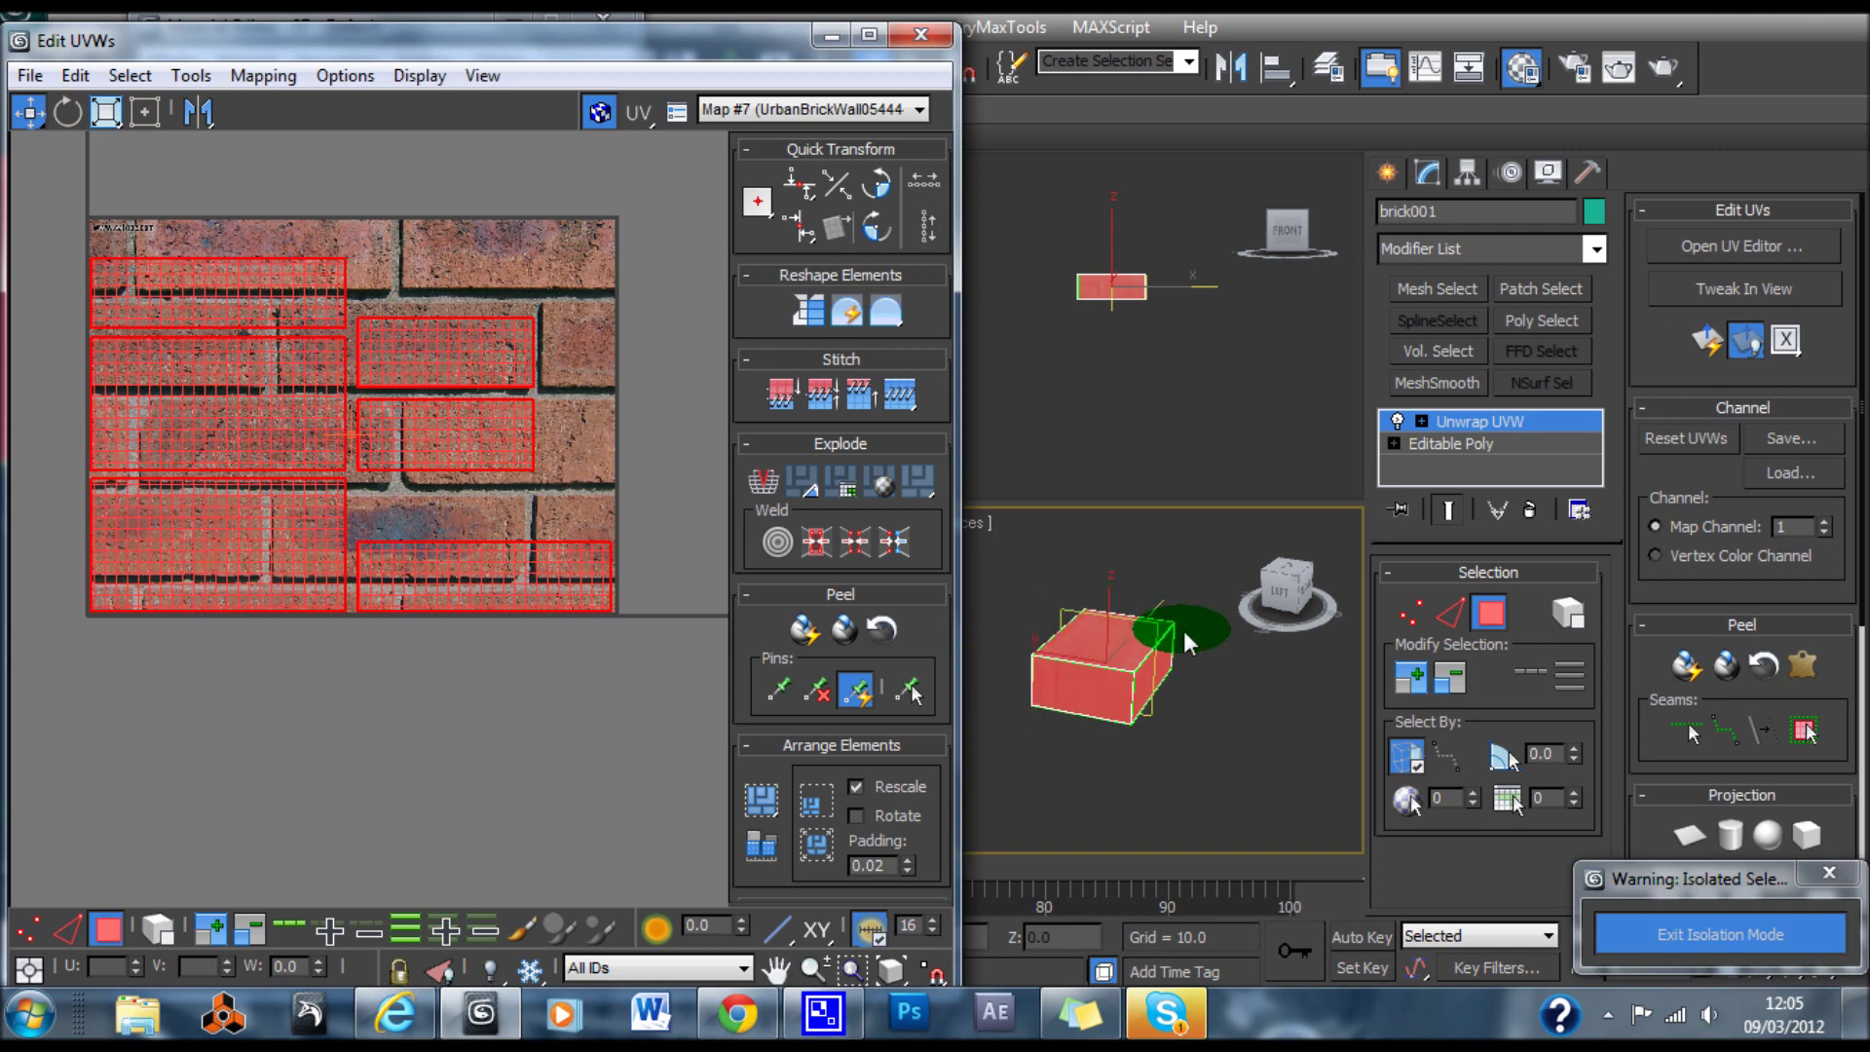
pyautogui.keyDown('alt'); pyautogui.moveTo(1171, 693); pyautogui.dragTo(1223, 666, button='middle'); pyautogui.keyUp('alt')
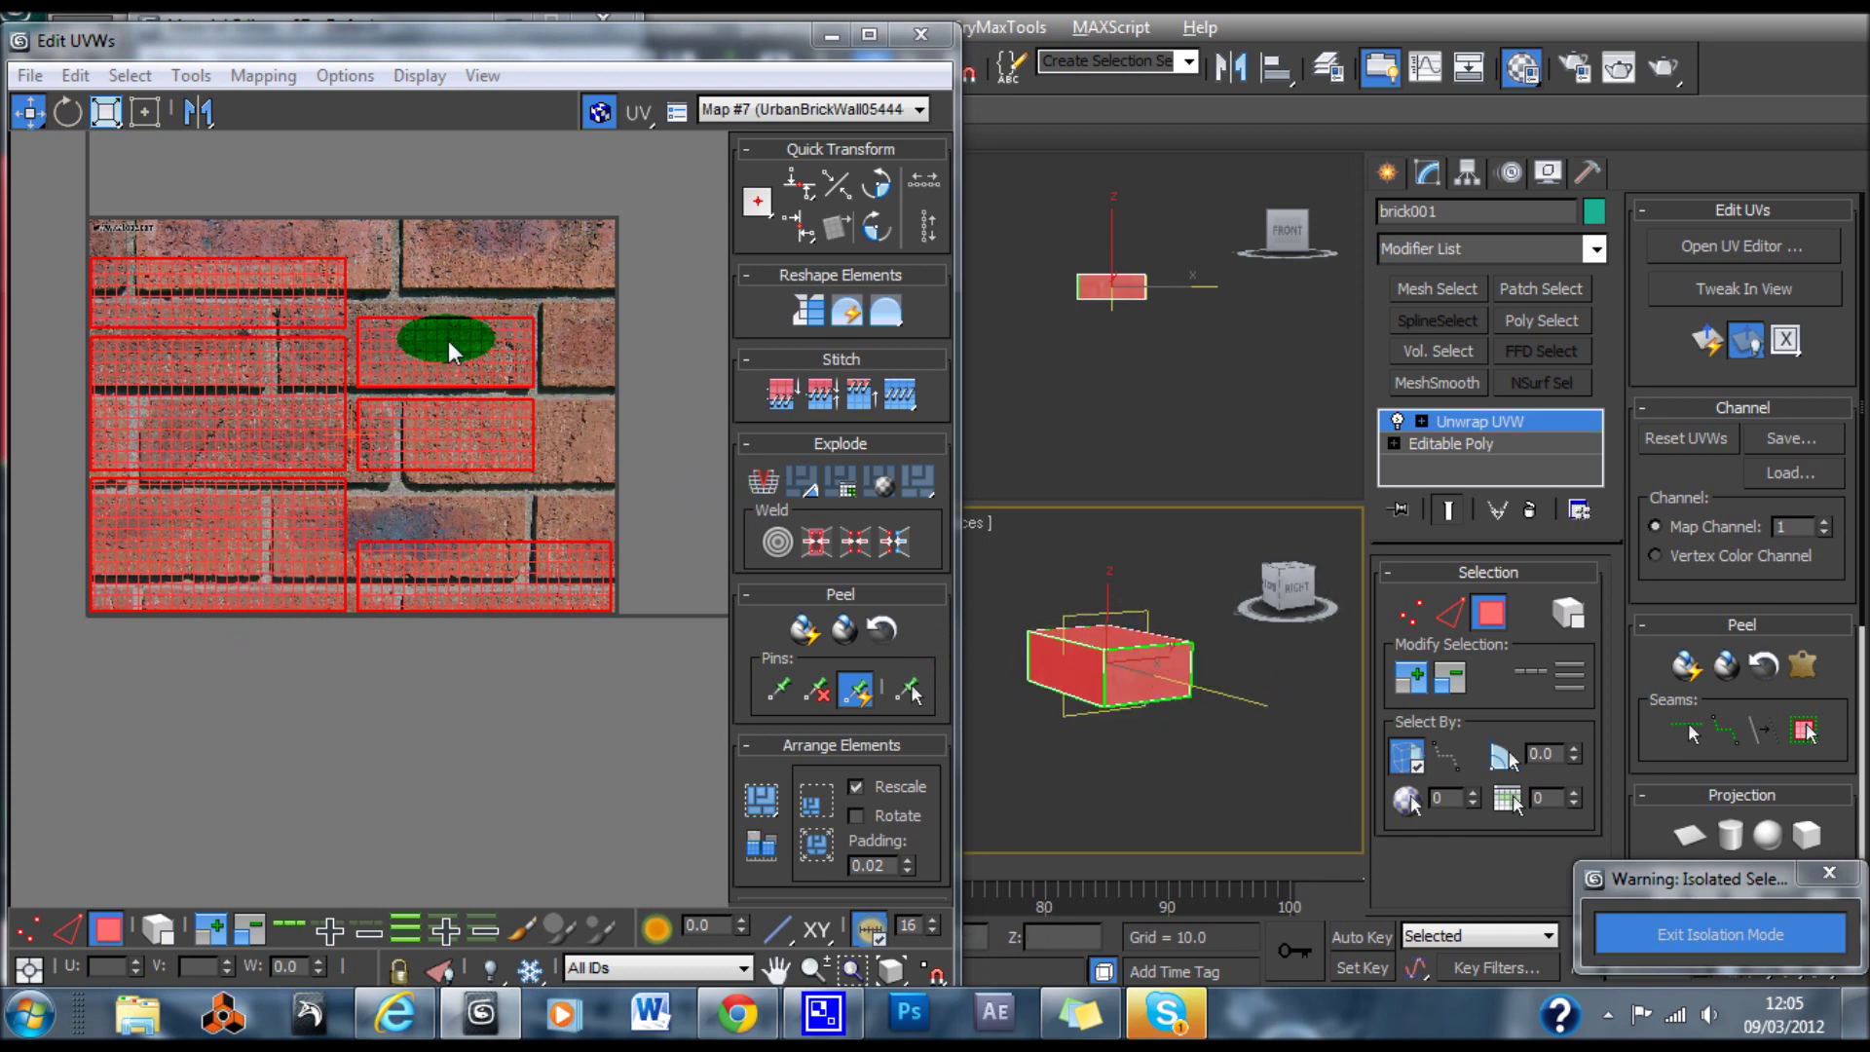
pyautogui.moveTo(384, 658); pyautogui.dragTo(394, 693, button='middle')
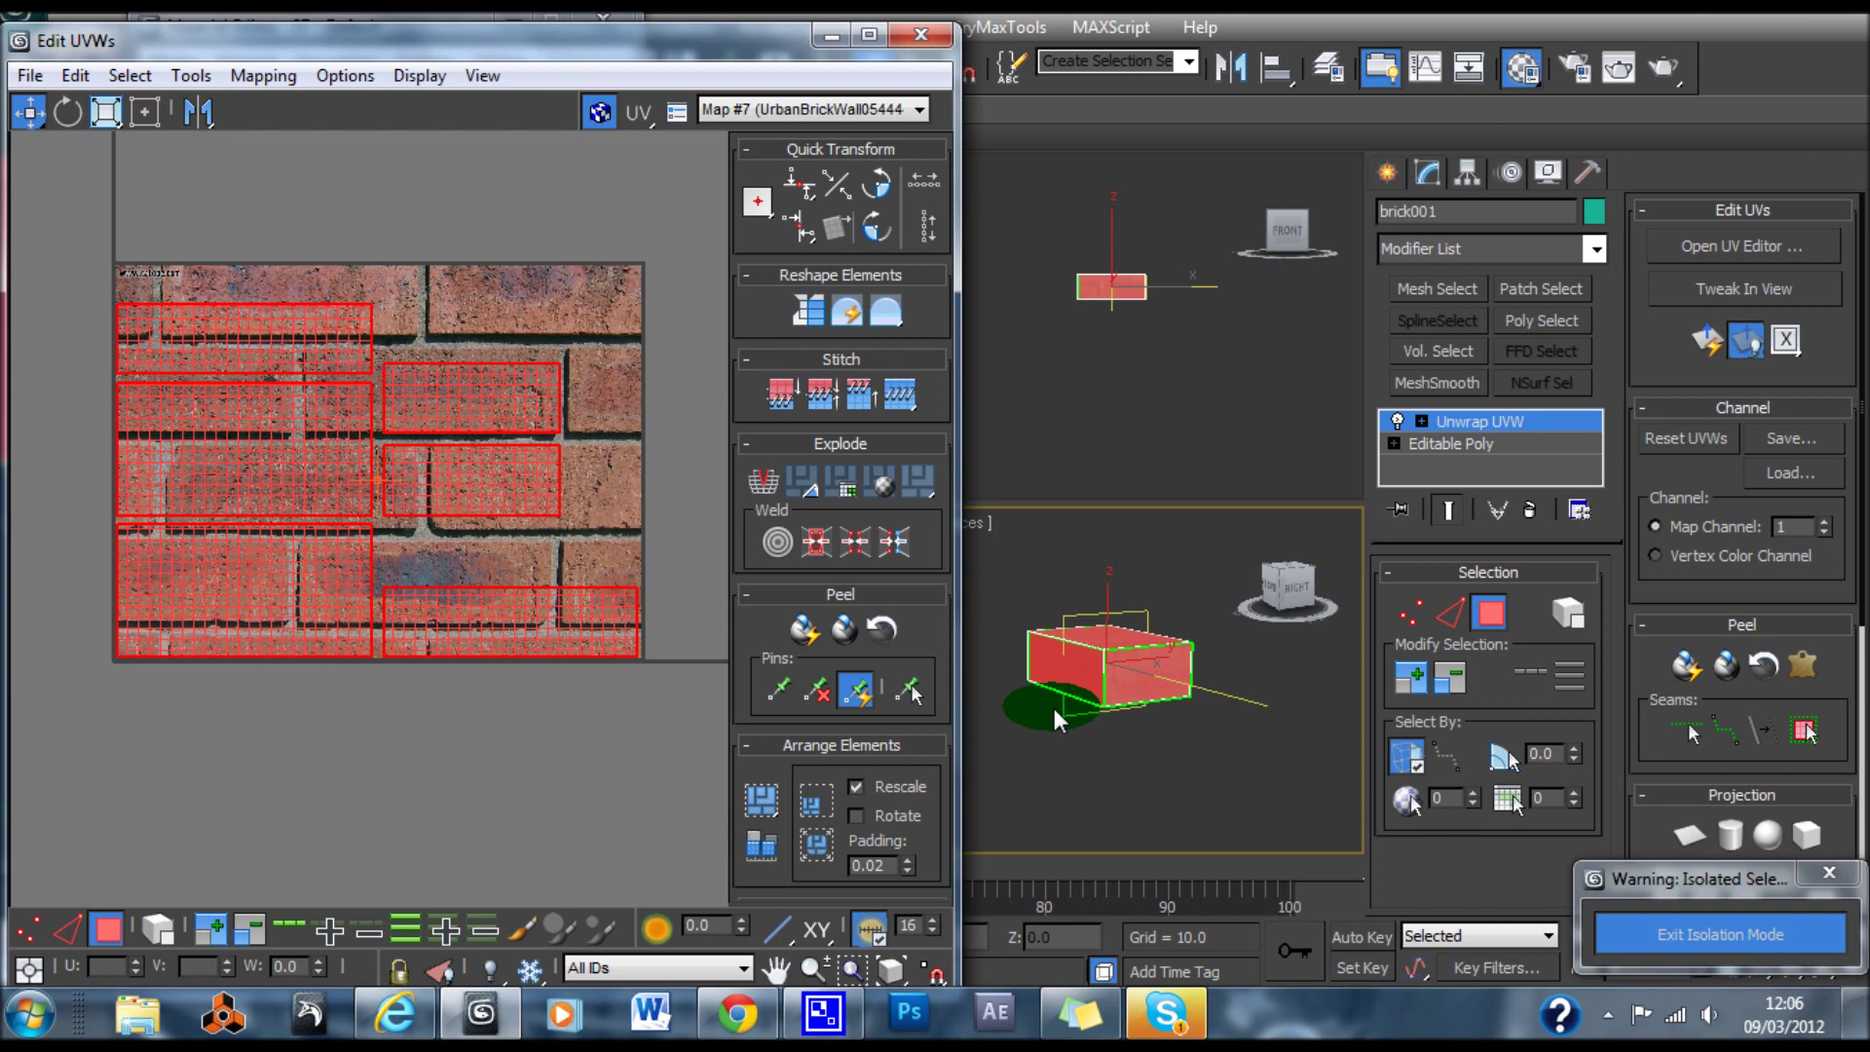
pyautogui.click(183, 215)
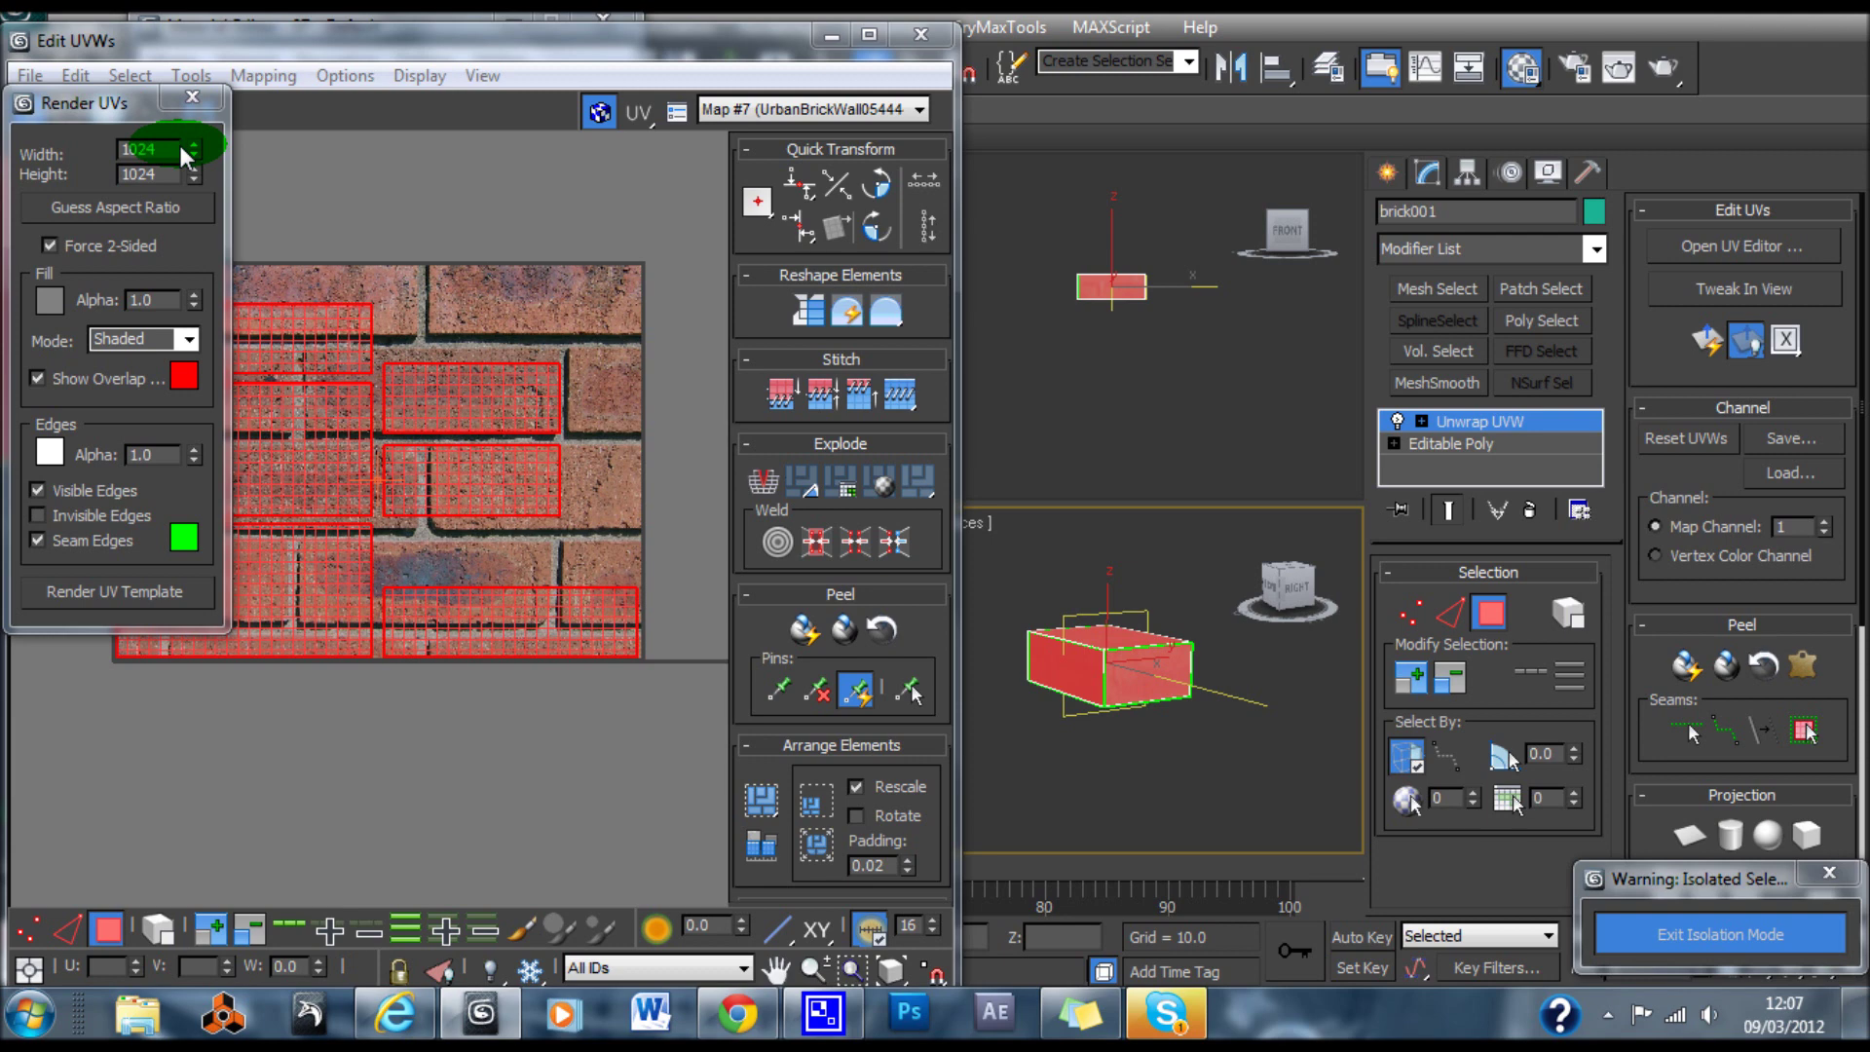
pyautogui.moveTo(130, 113); pyautogui.dragTo(292, 429)
pyautogui.click(292, 427)
# Render the brick's UVW template with the fill mode set to None, and close the rendered map after checking it
pyautogui.click(193, 75)
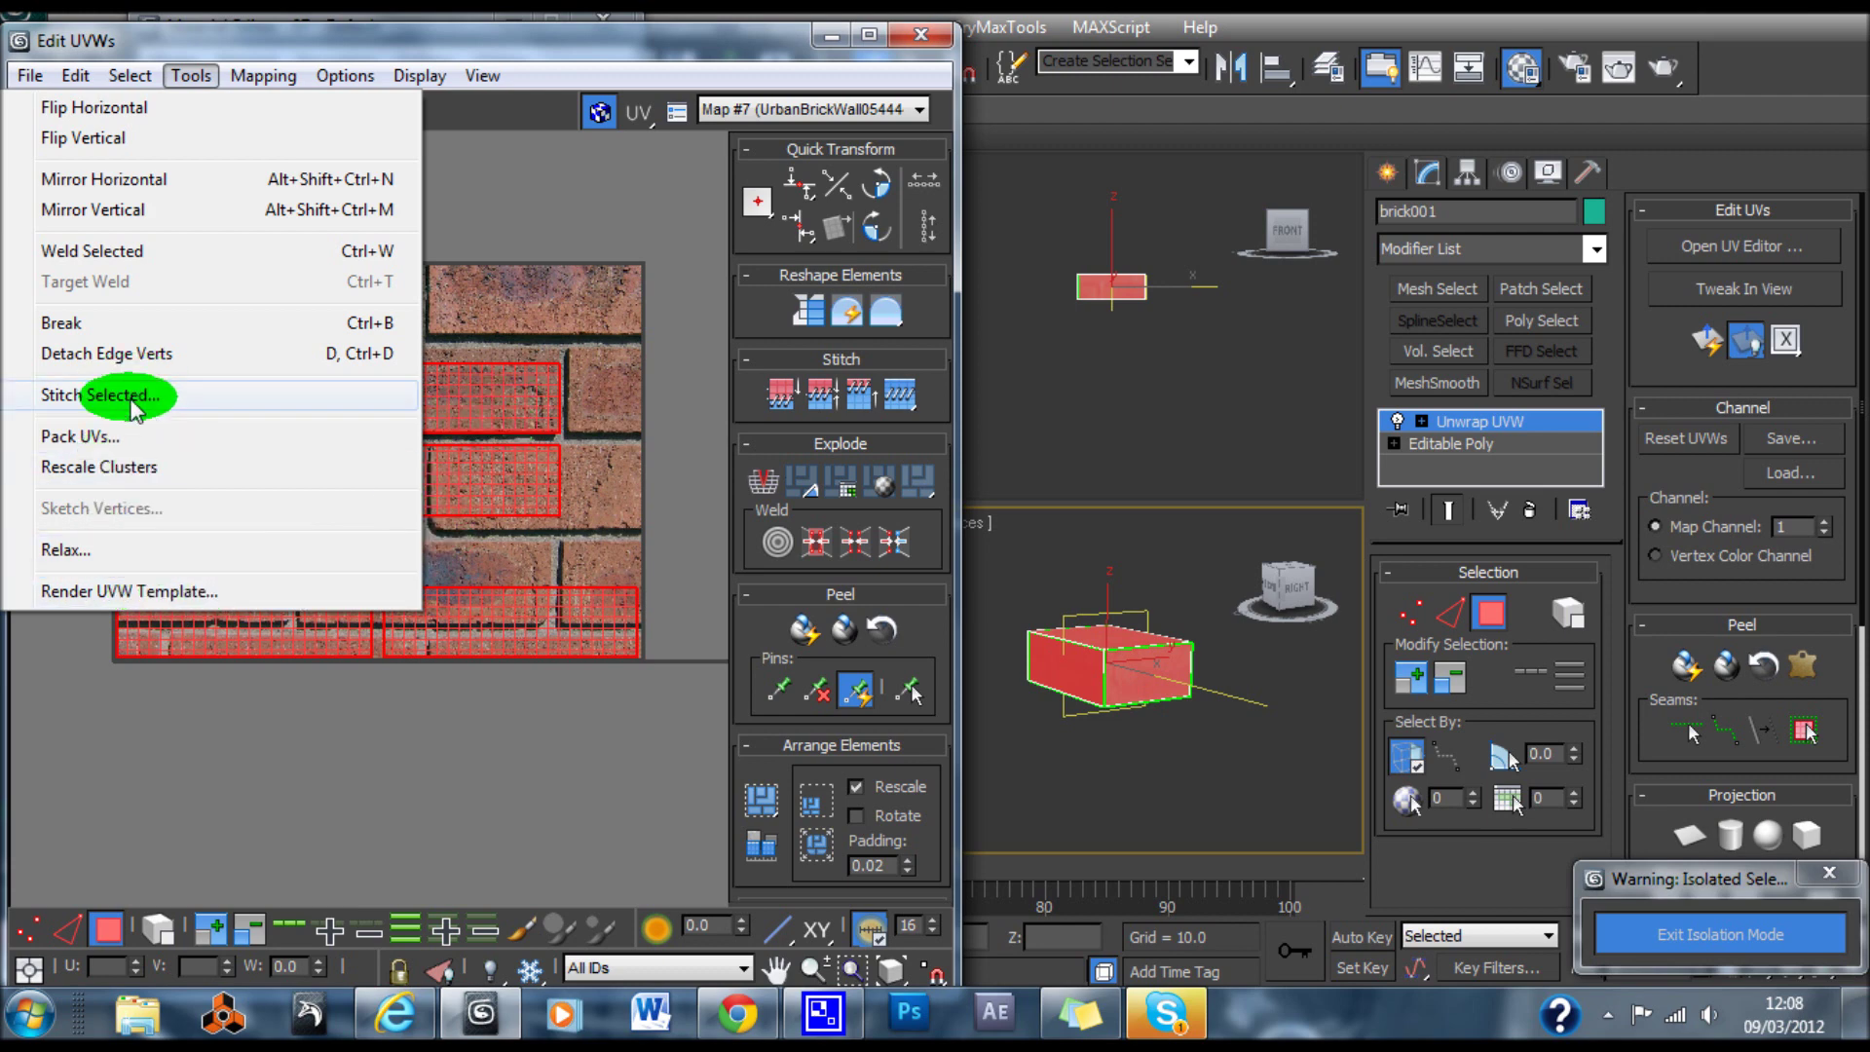
pyautogui.click(105, 594)
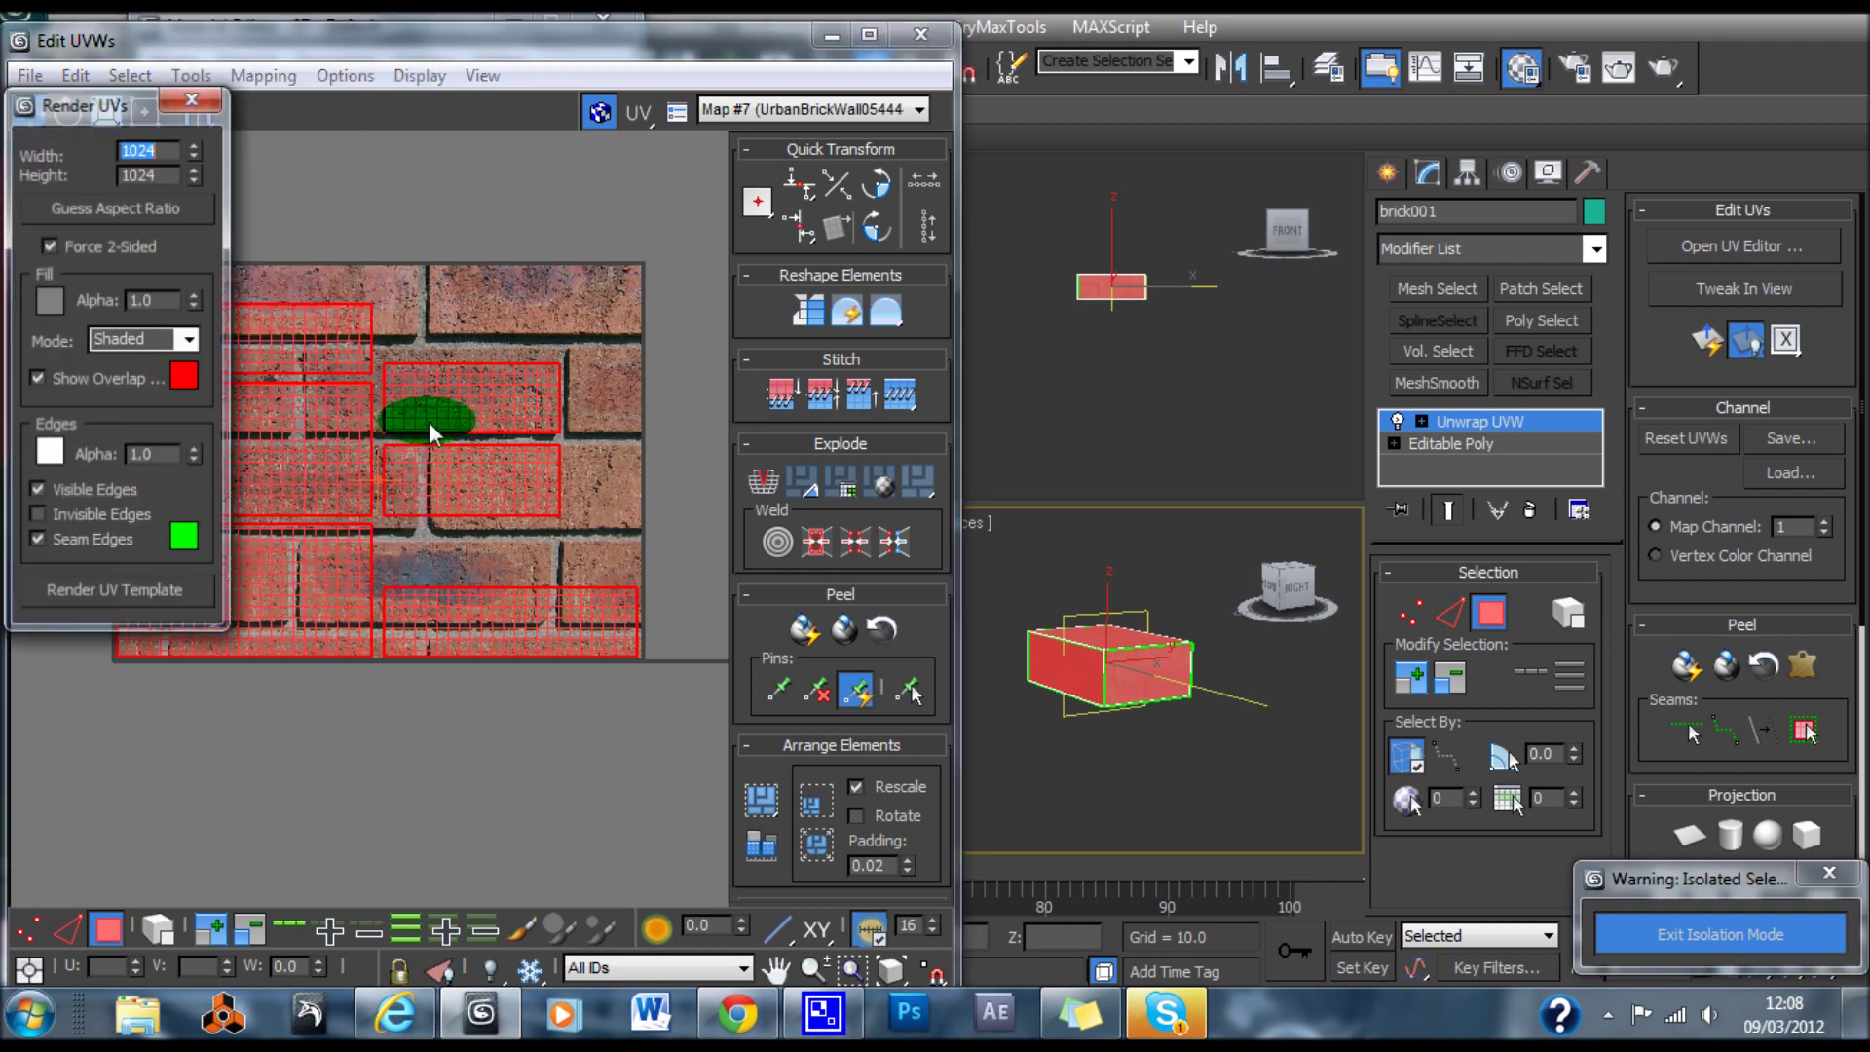
pyautogui.click(142, 339)
pyautogui.click(149, 366)
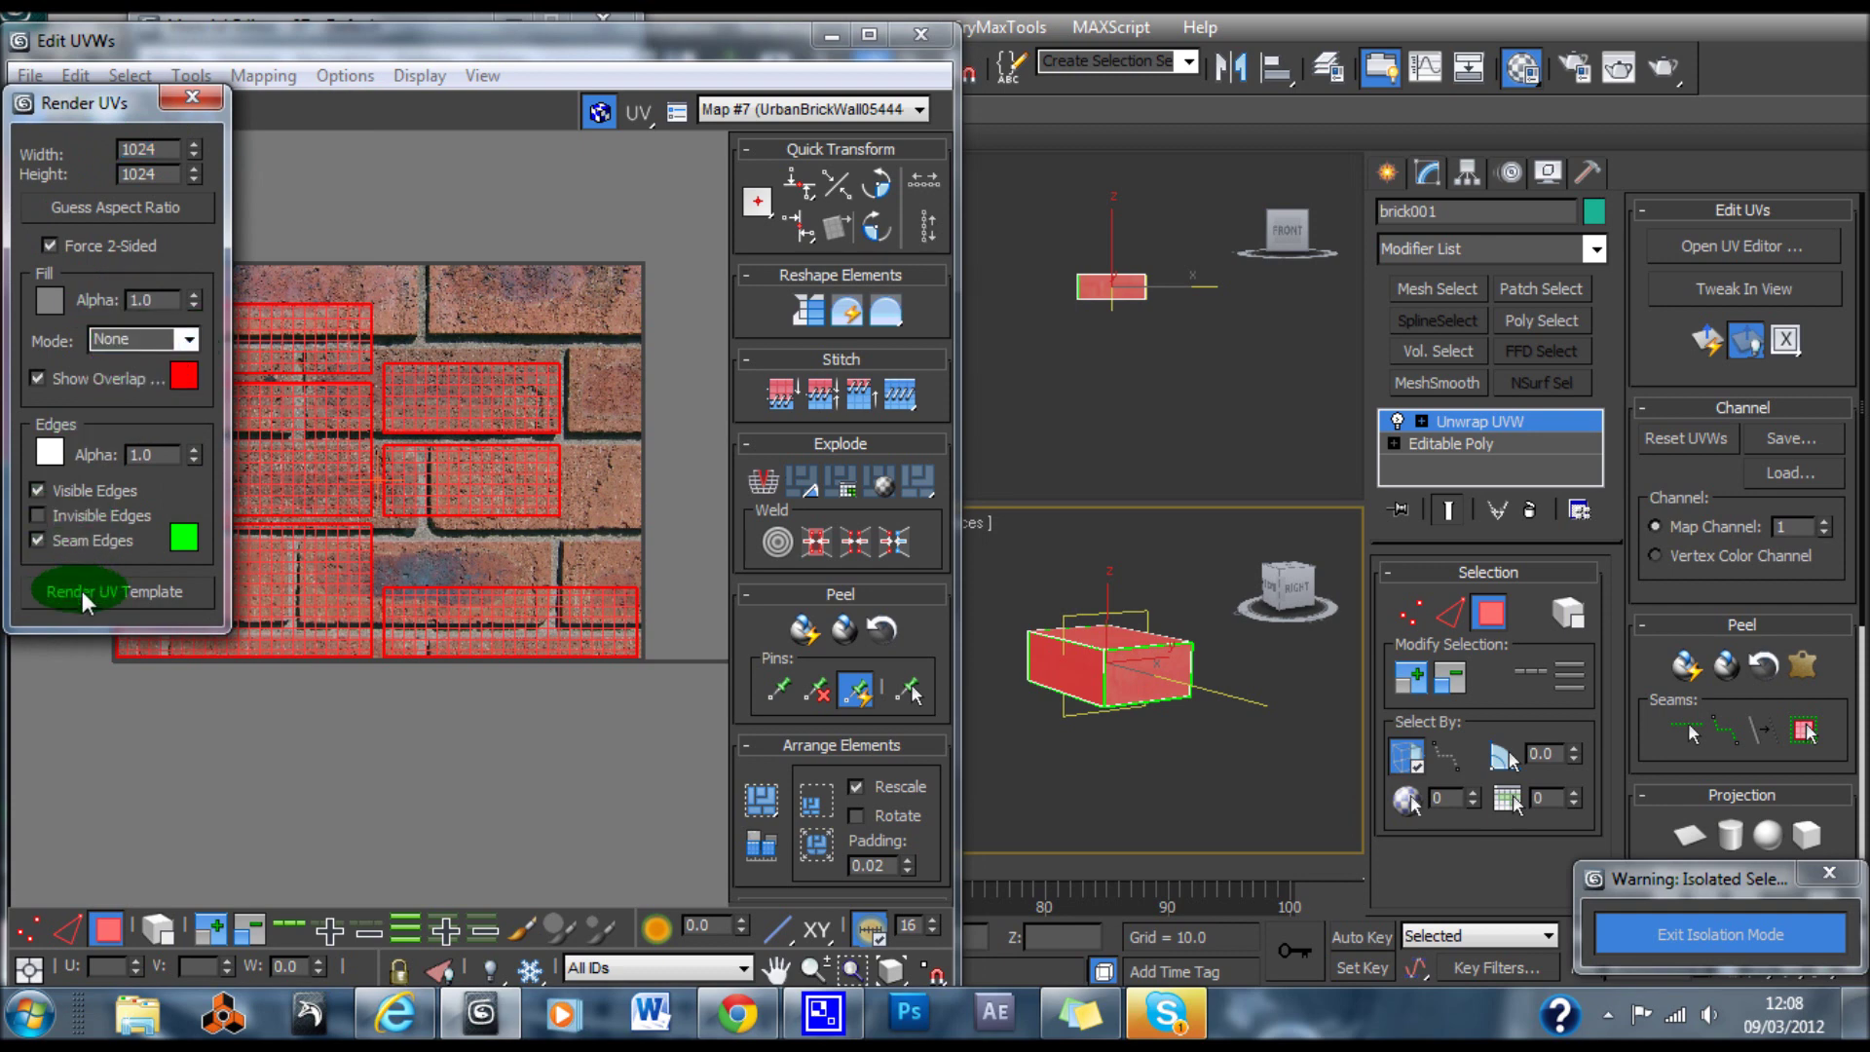
pyautogui.click(81, 590)
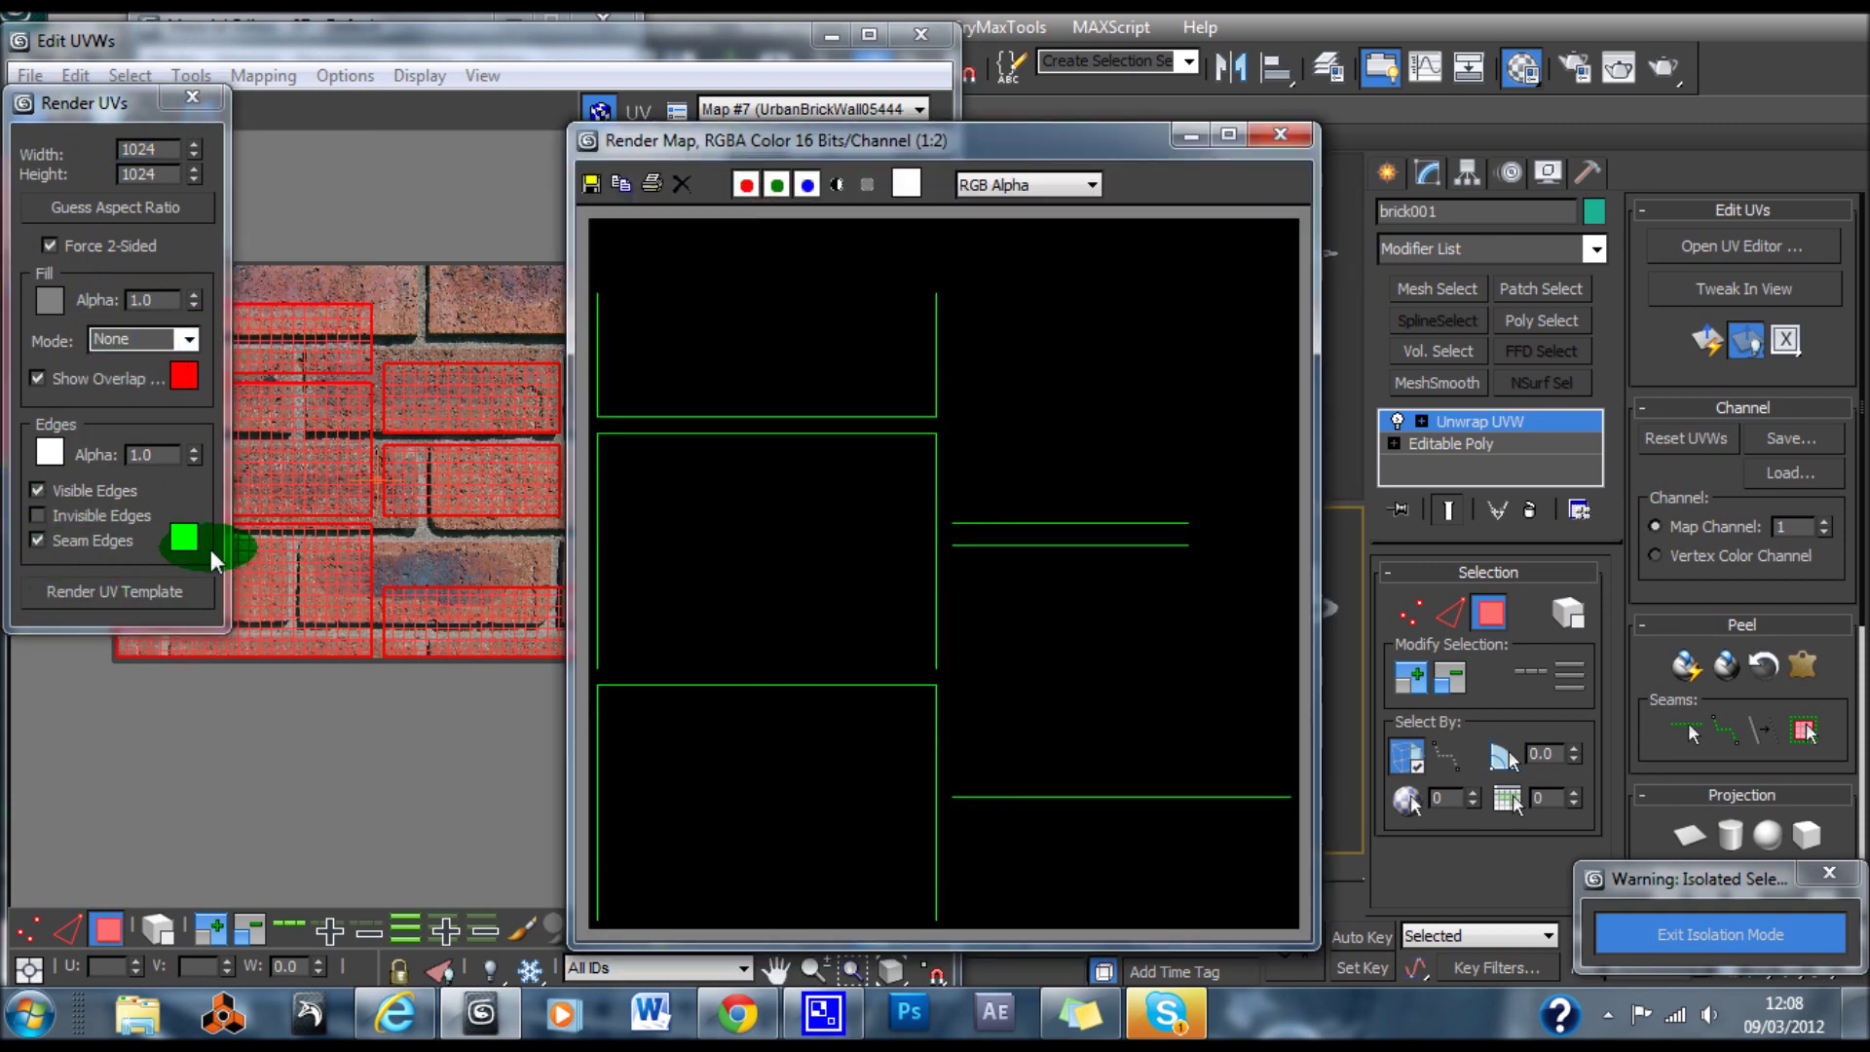
pyautogui.click(1268, 139)
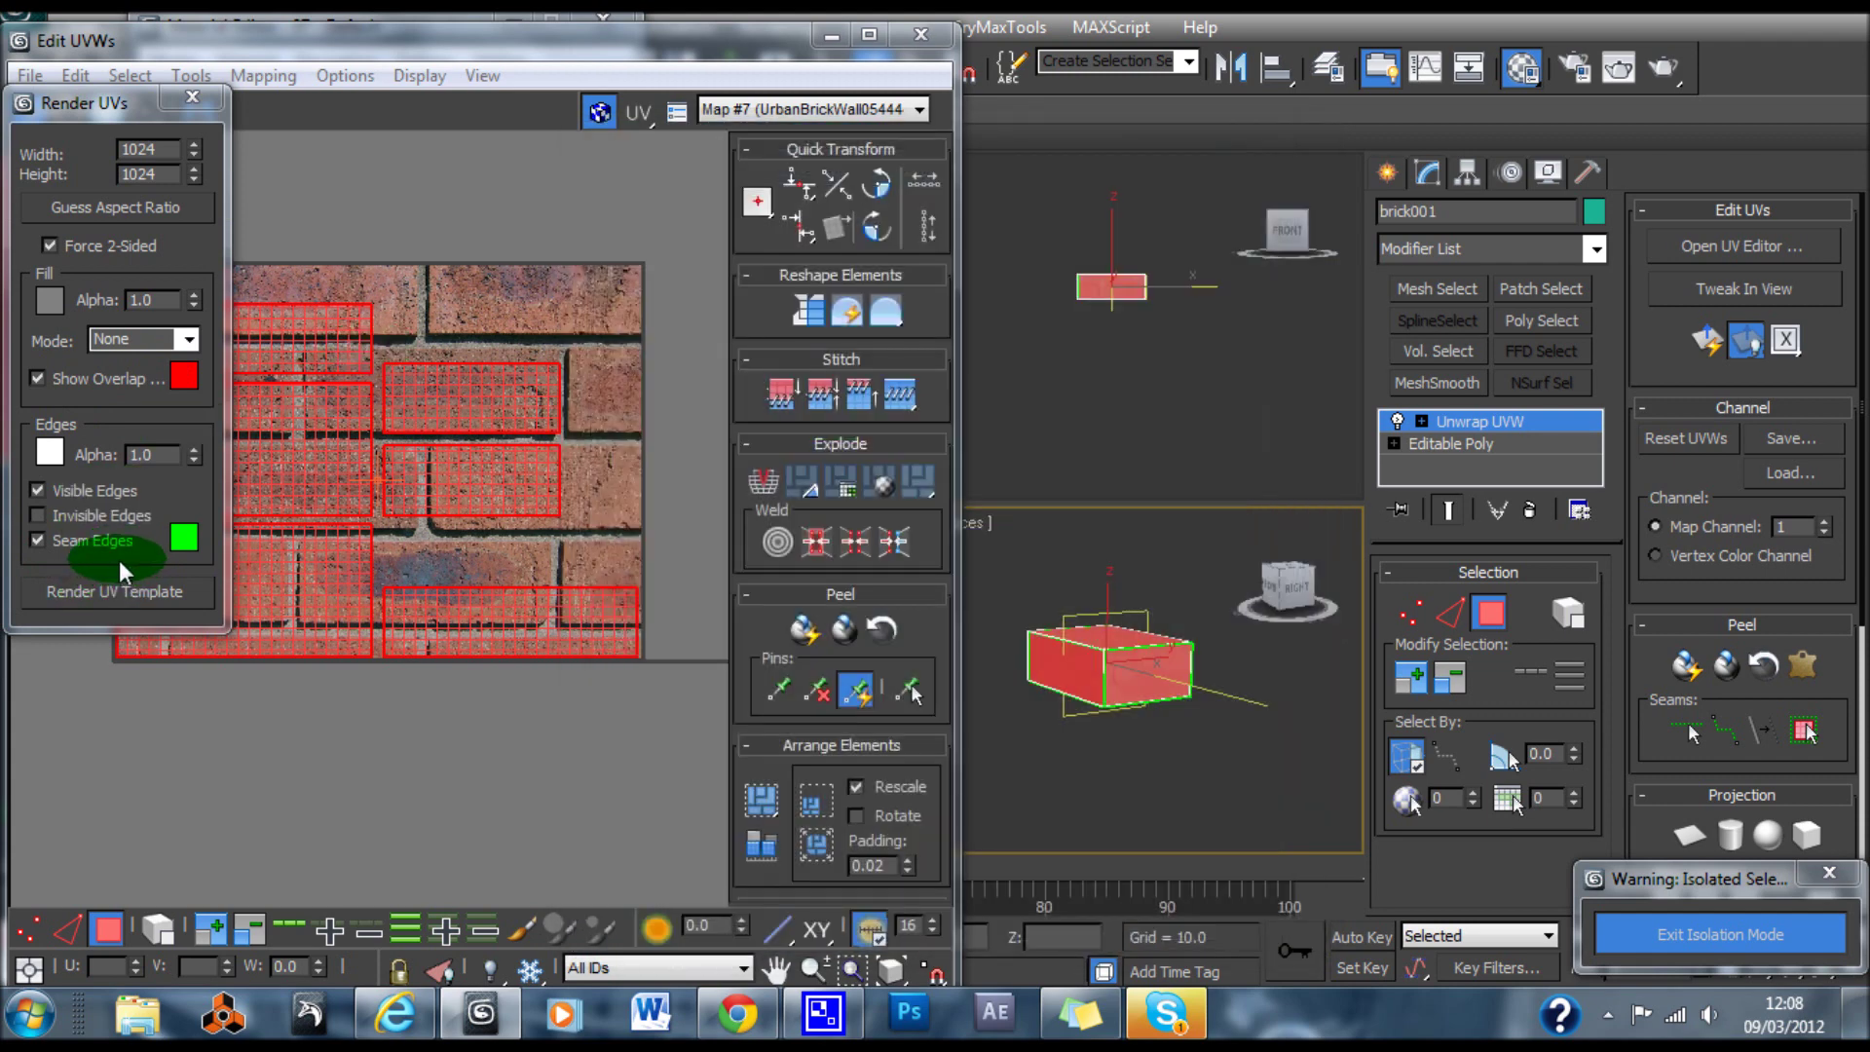
pyautogui.click(113, 587)
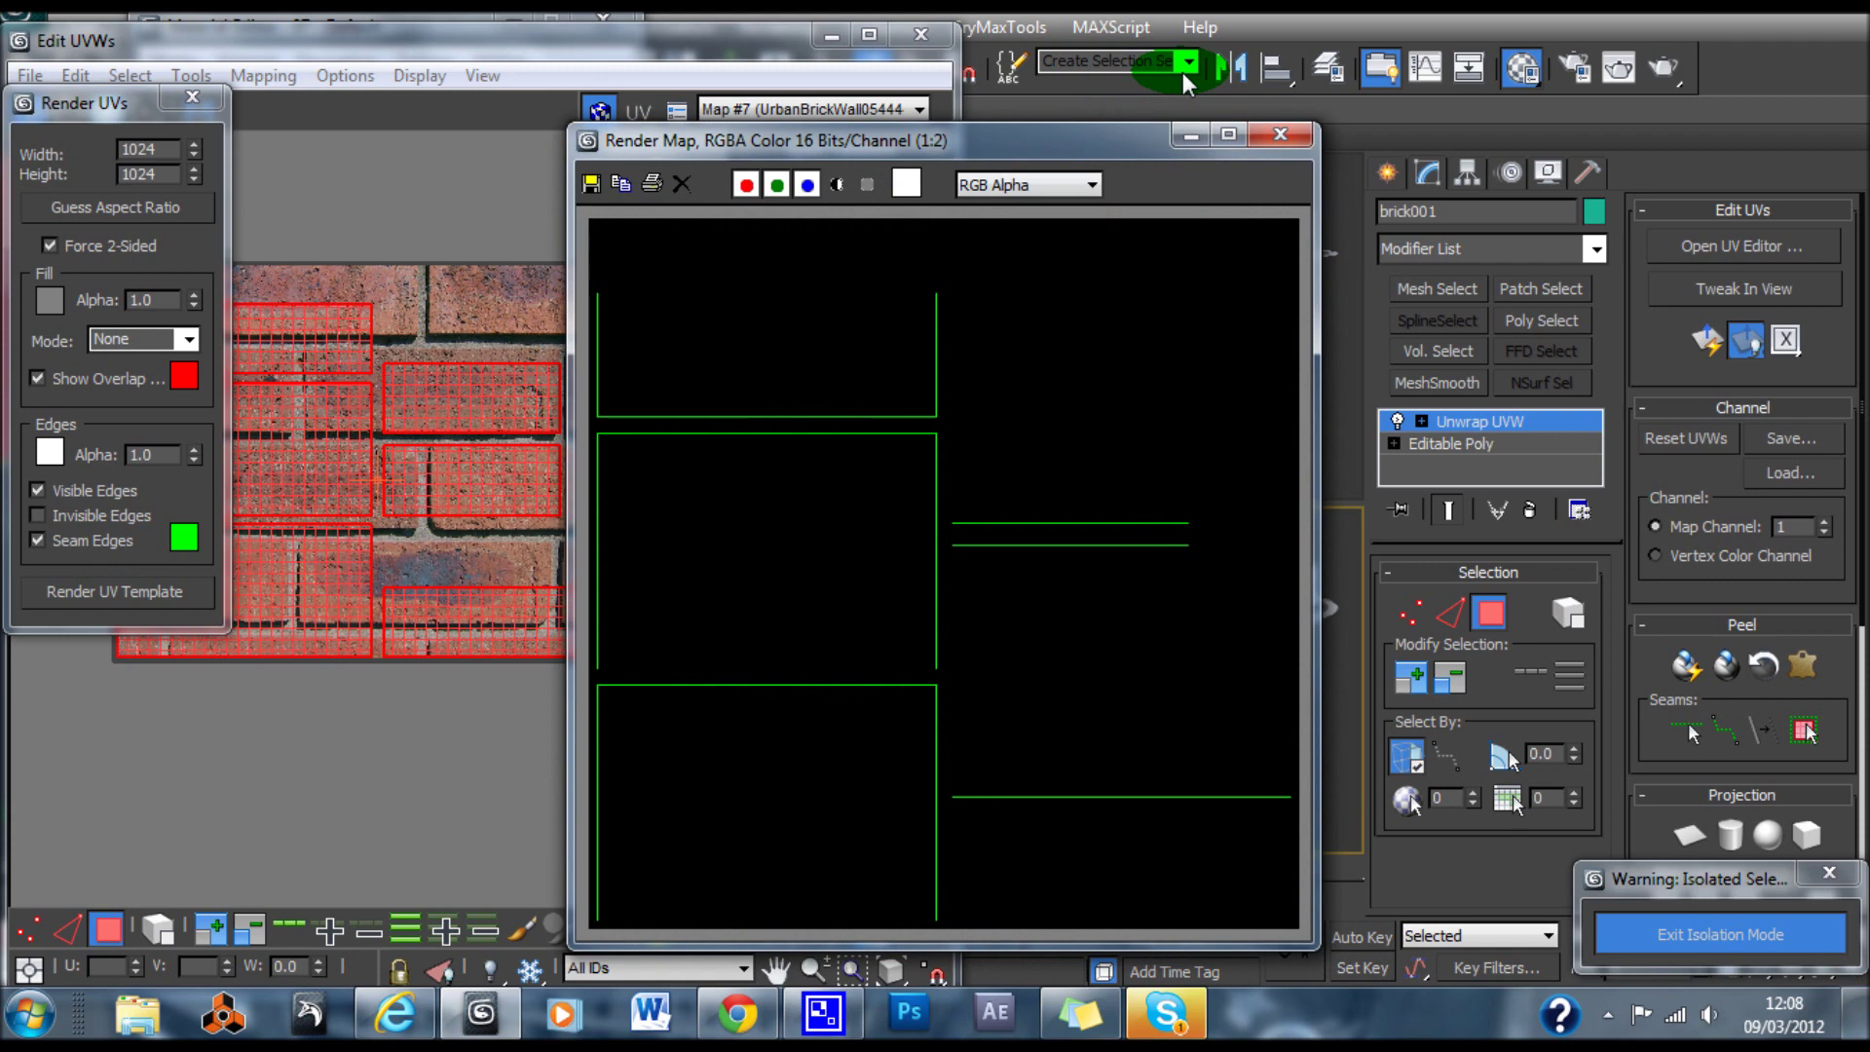
pyautogui.click(1279, 136)
# Change the template's fill mode to Solid and render the UV template again
pyautogui.click(185, 339)
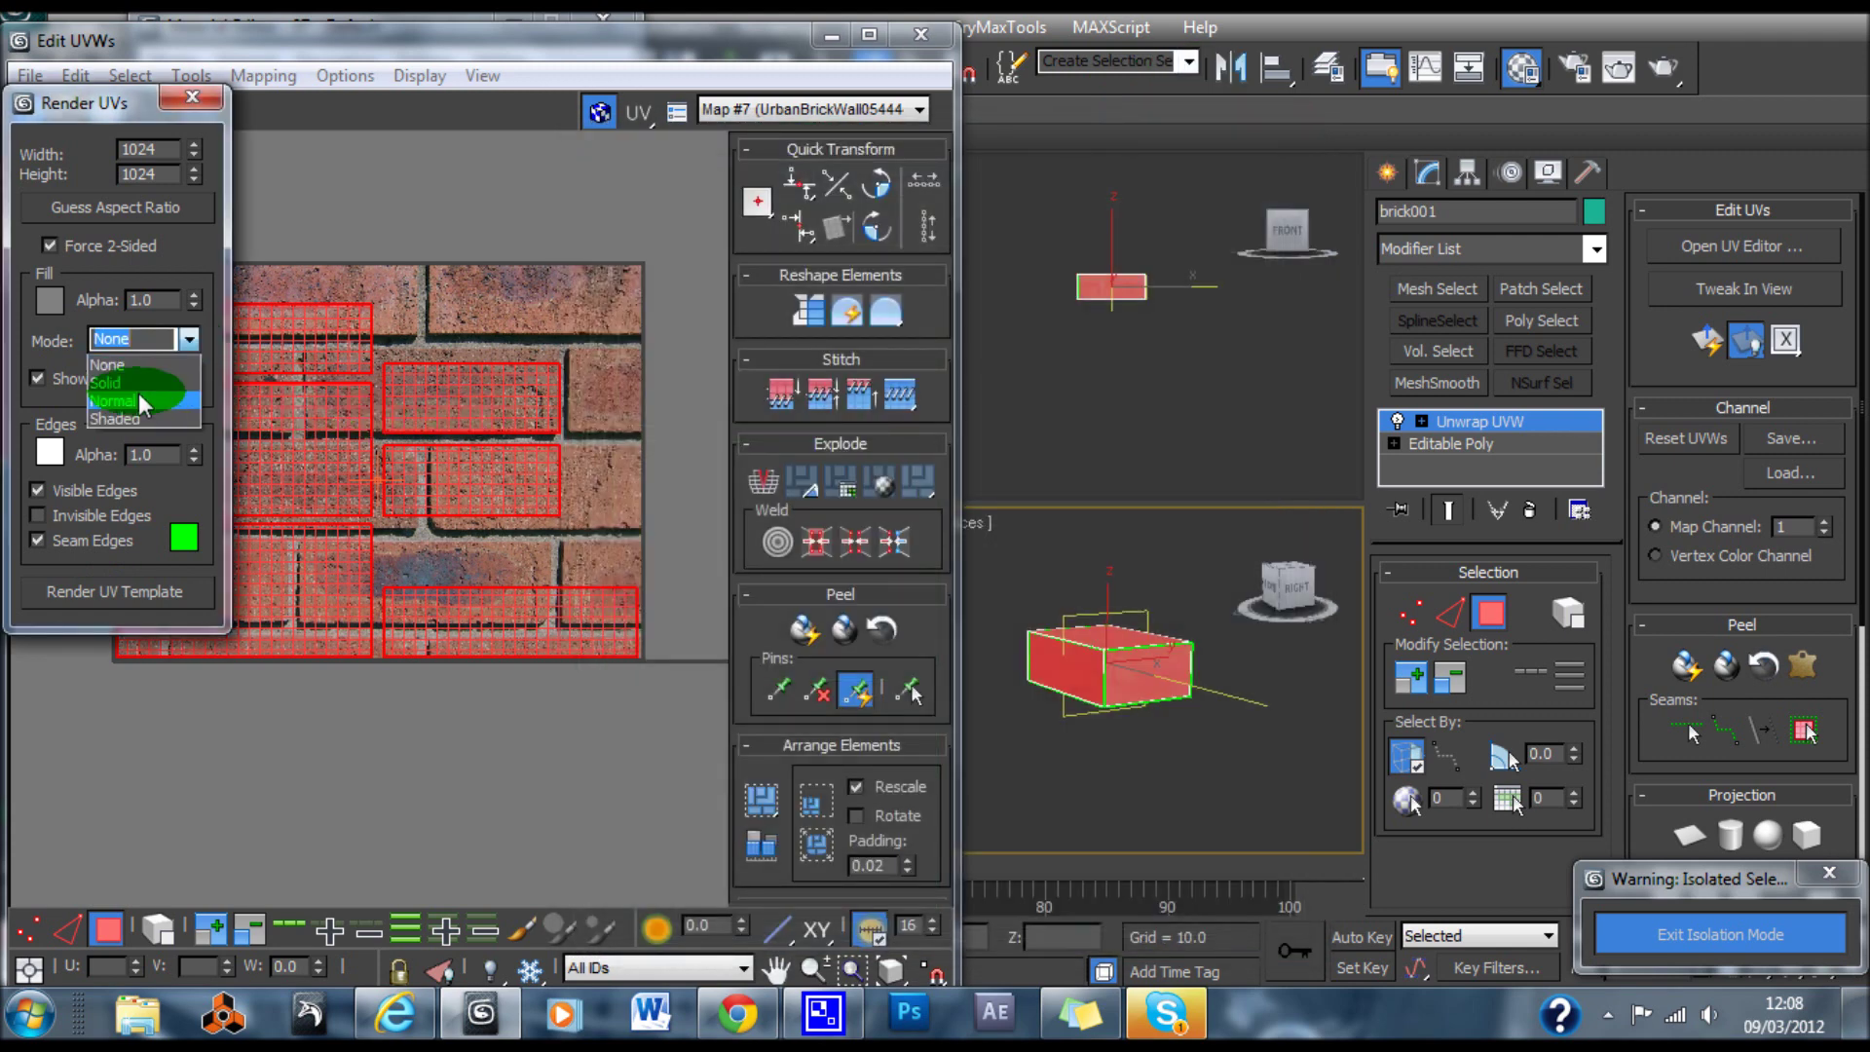
pyautogui.click(136, 383)
pyautogui.click(115, 597)
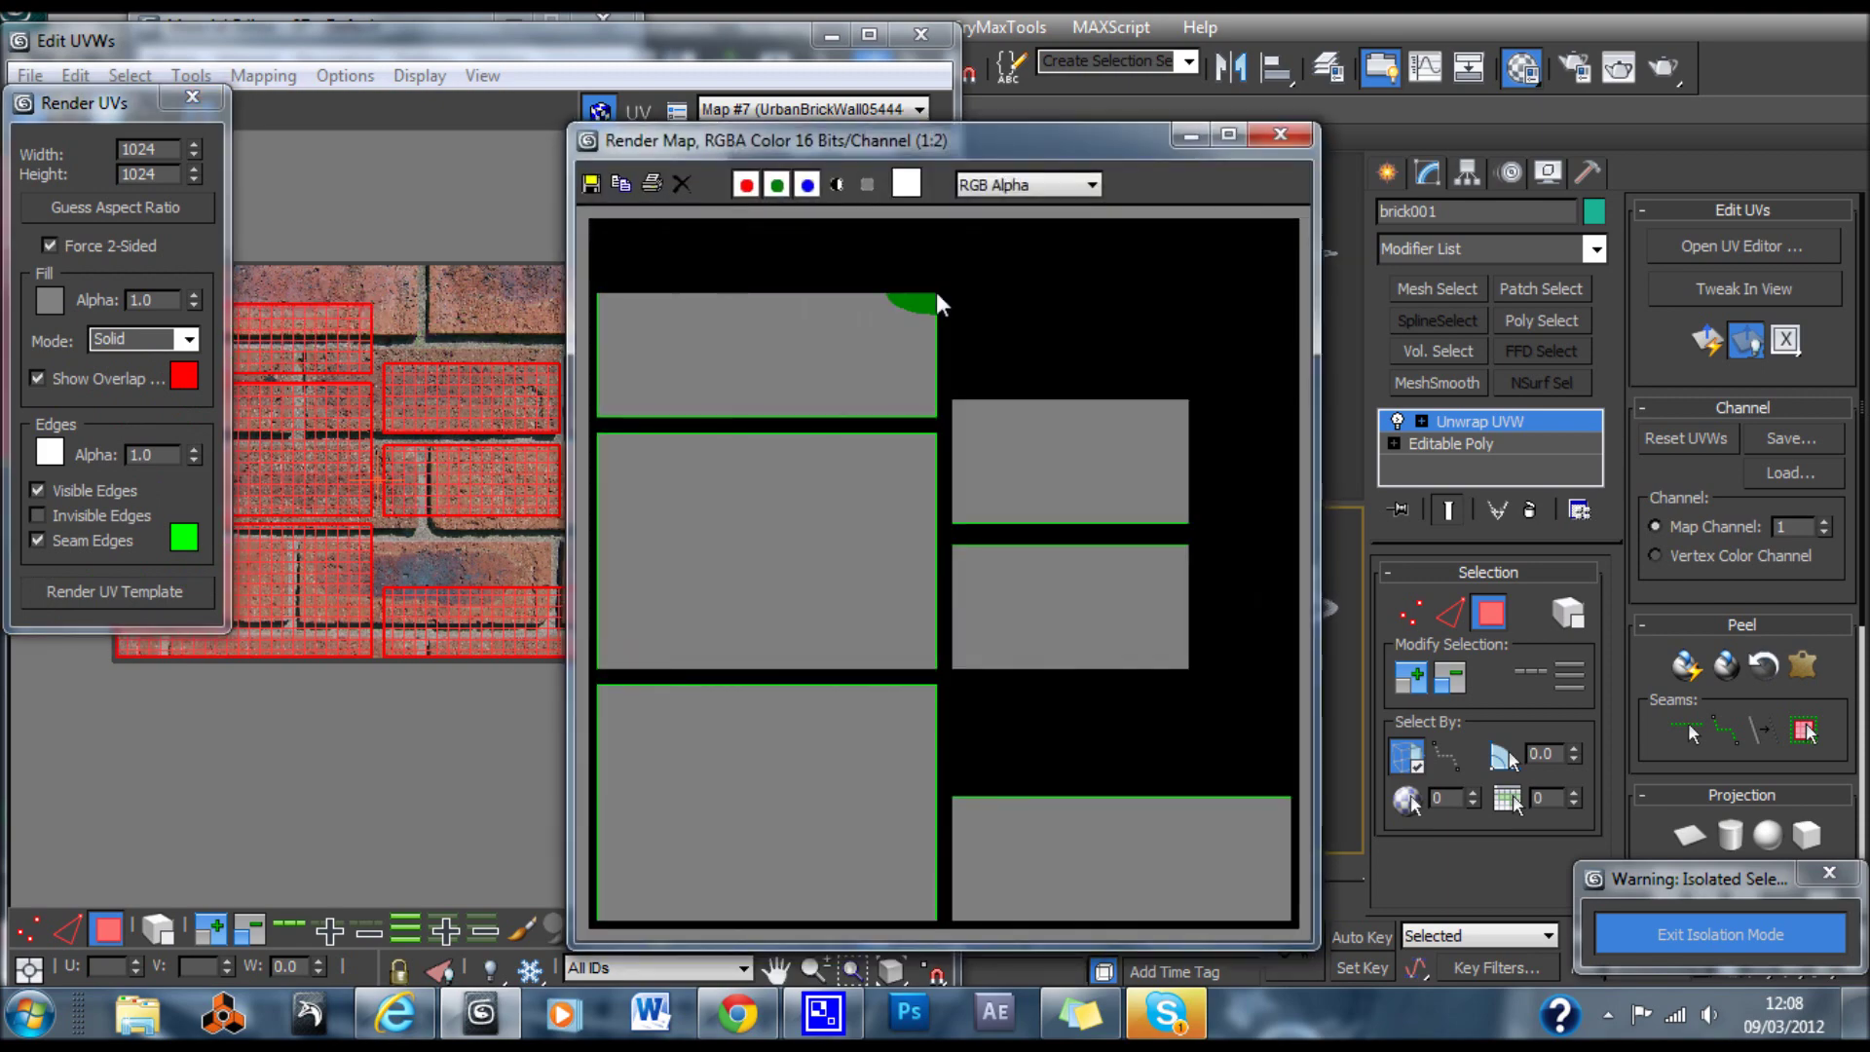
pyautogui.click(591, 184)
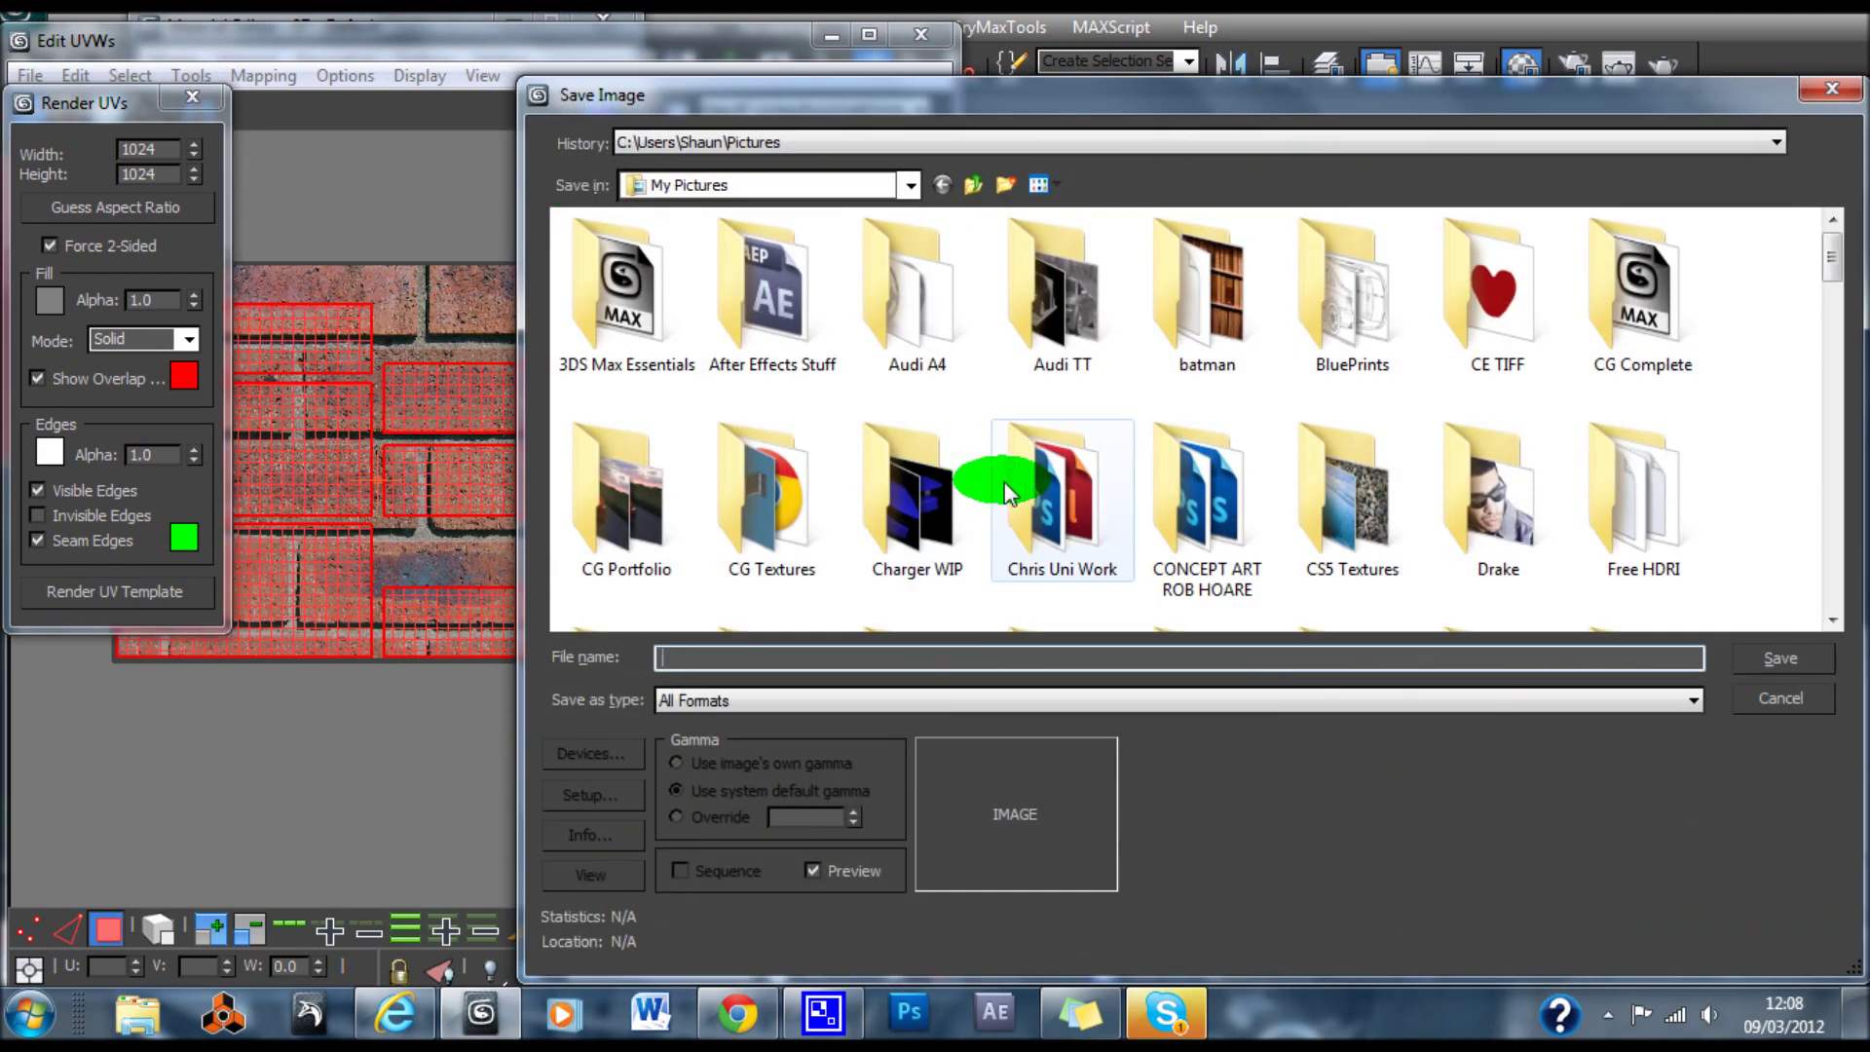
pyautogui.click(948, 665)
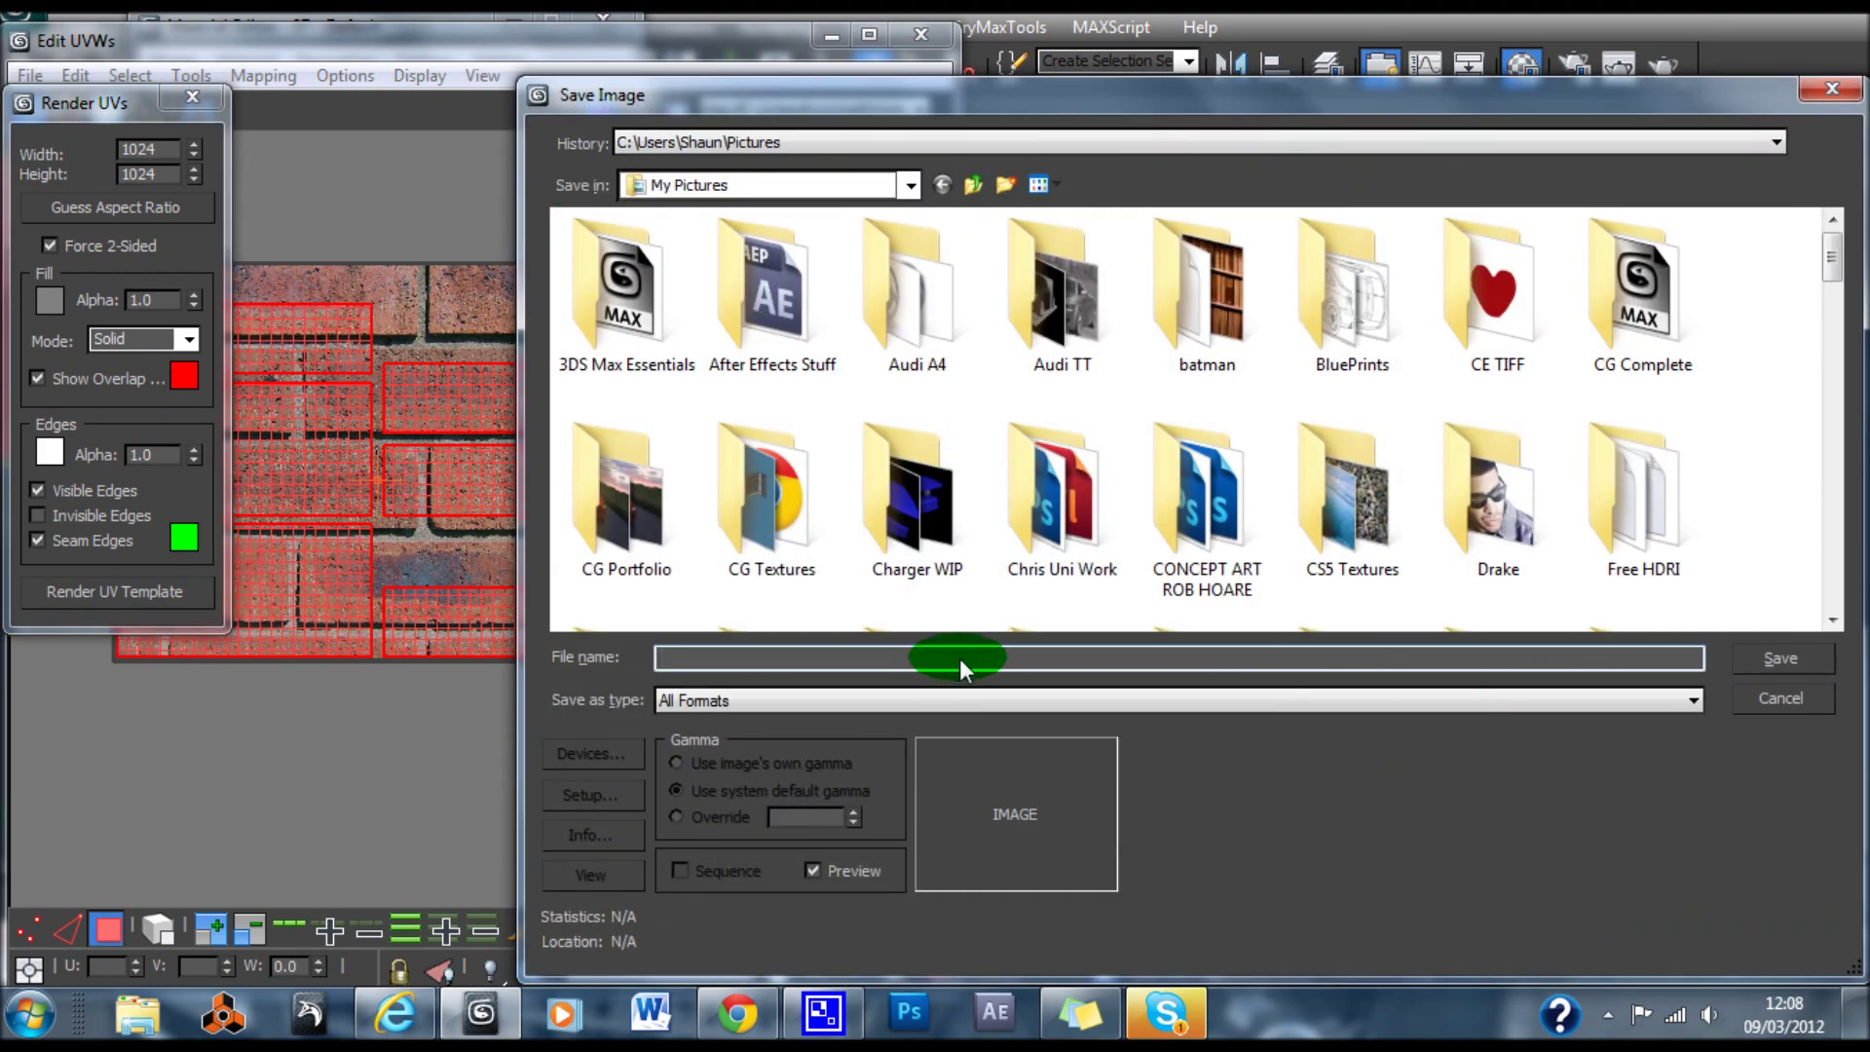
pyautogui.write('brick template for photoshop')
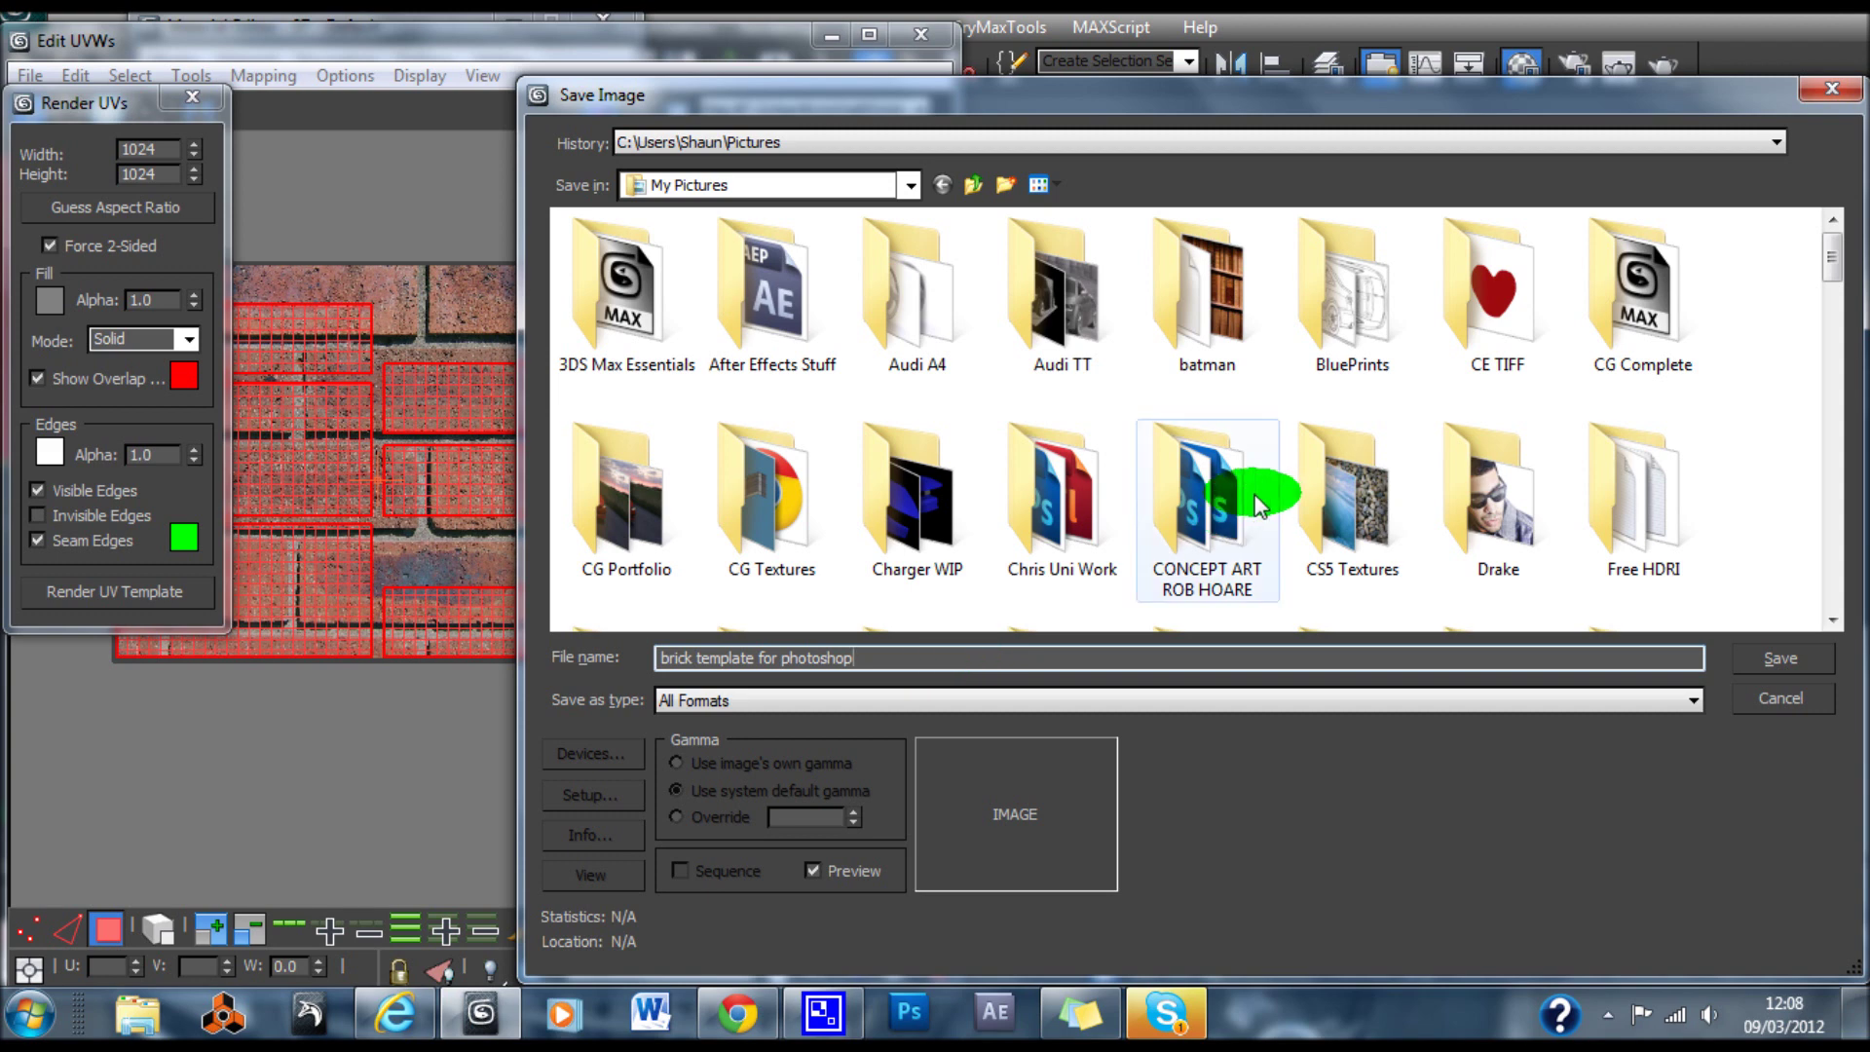
pyautogui.click(1827, 91)
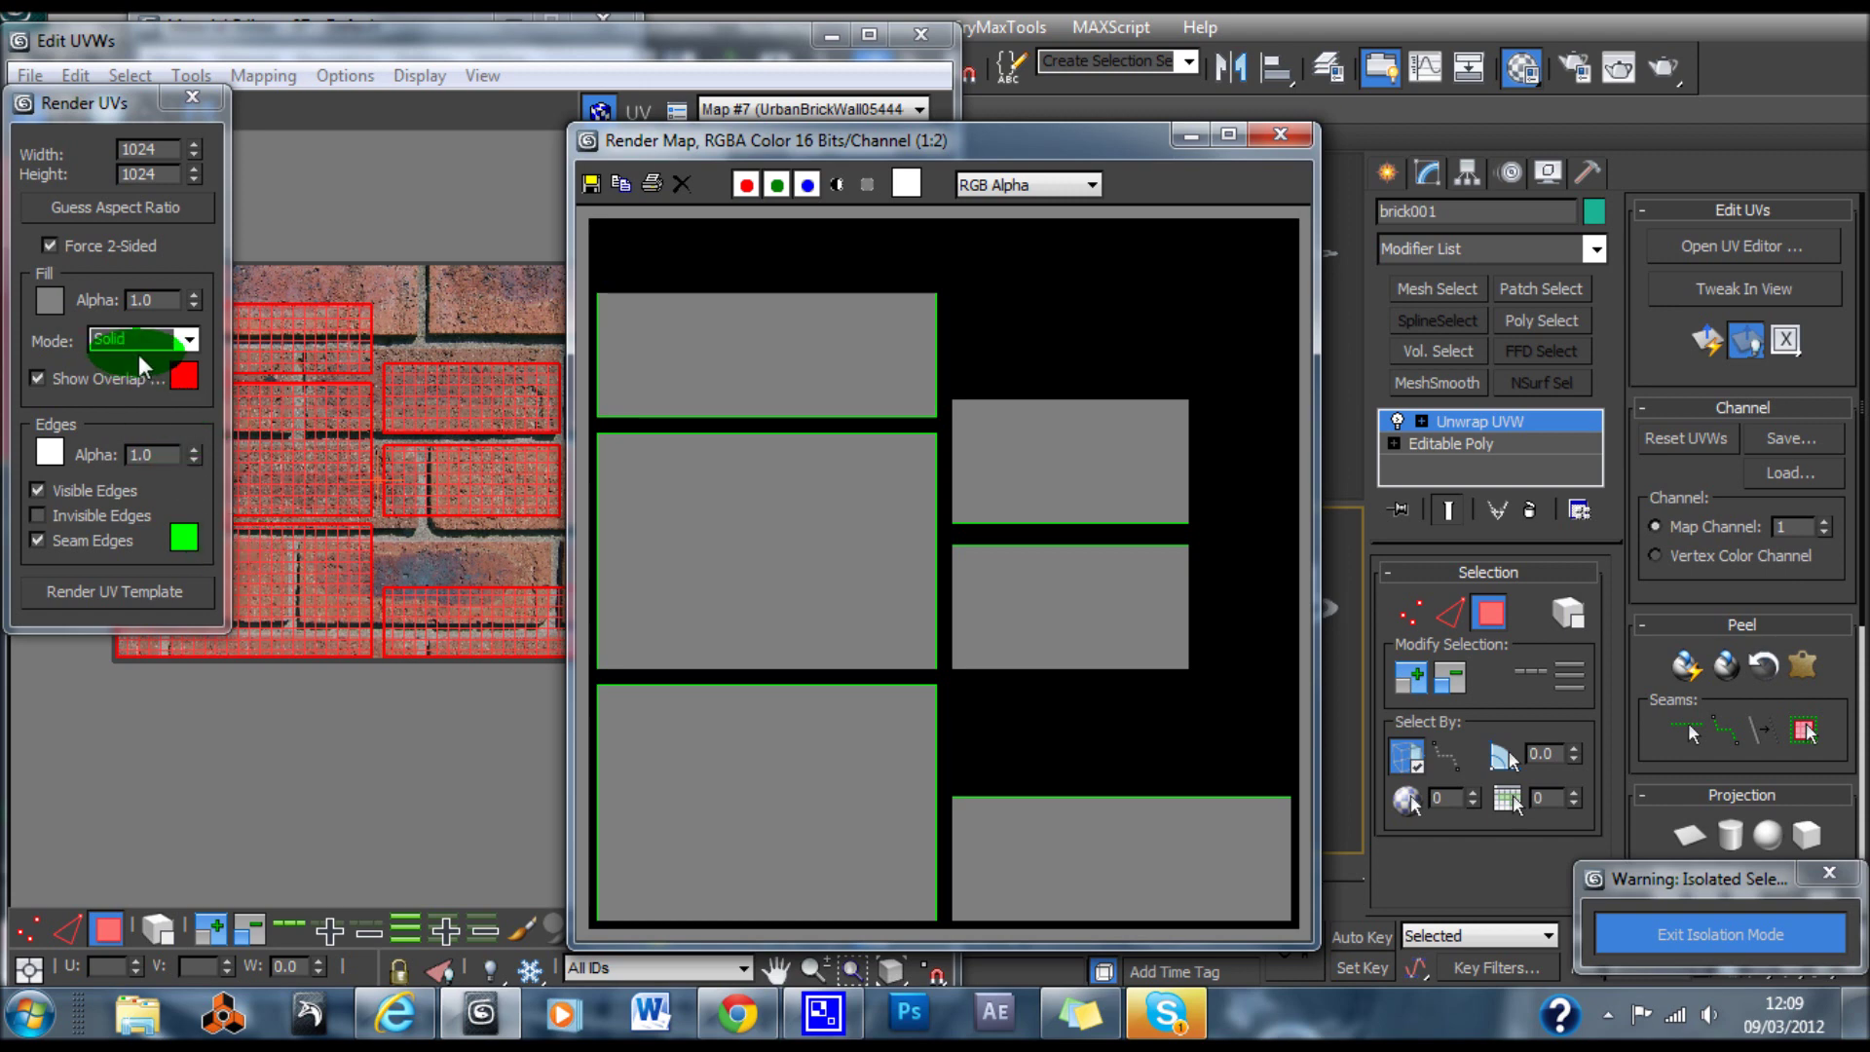
# Render the brick's UV template with the fill mode set to Normal, and close the rendered map after checking it
pyautogui.click(191, 336)
pyautogui.click(167, 390)
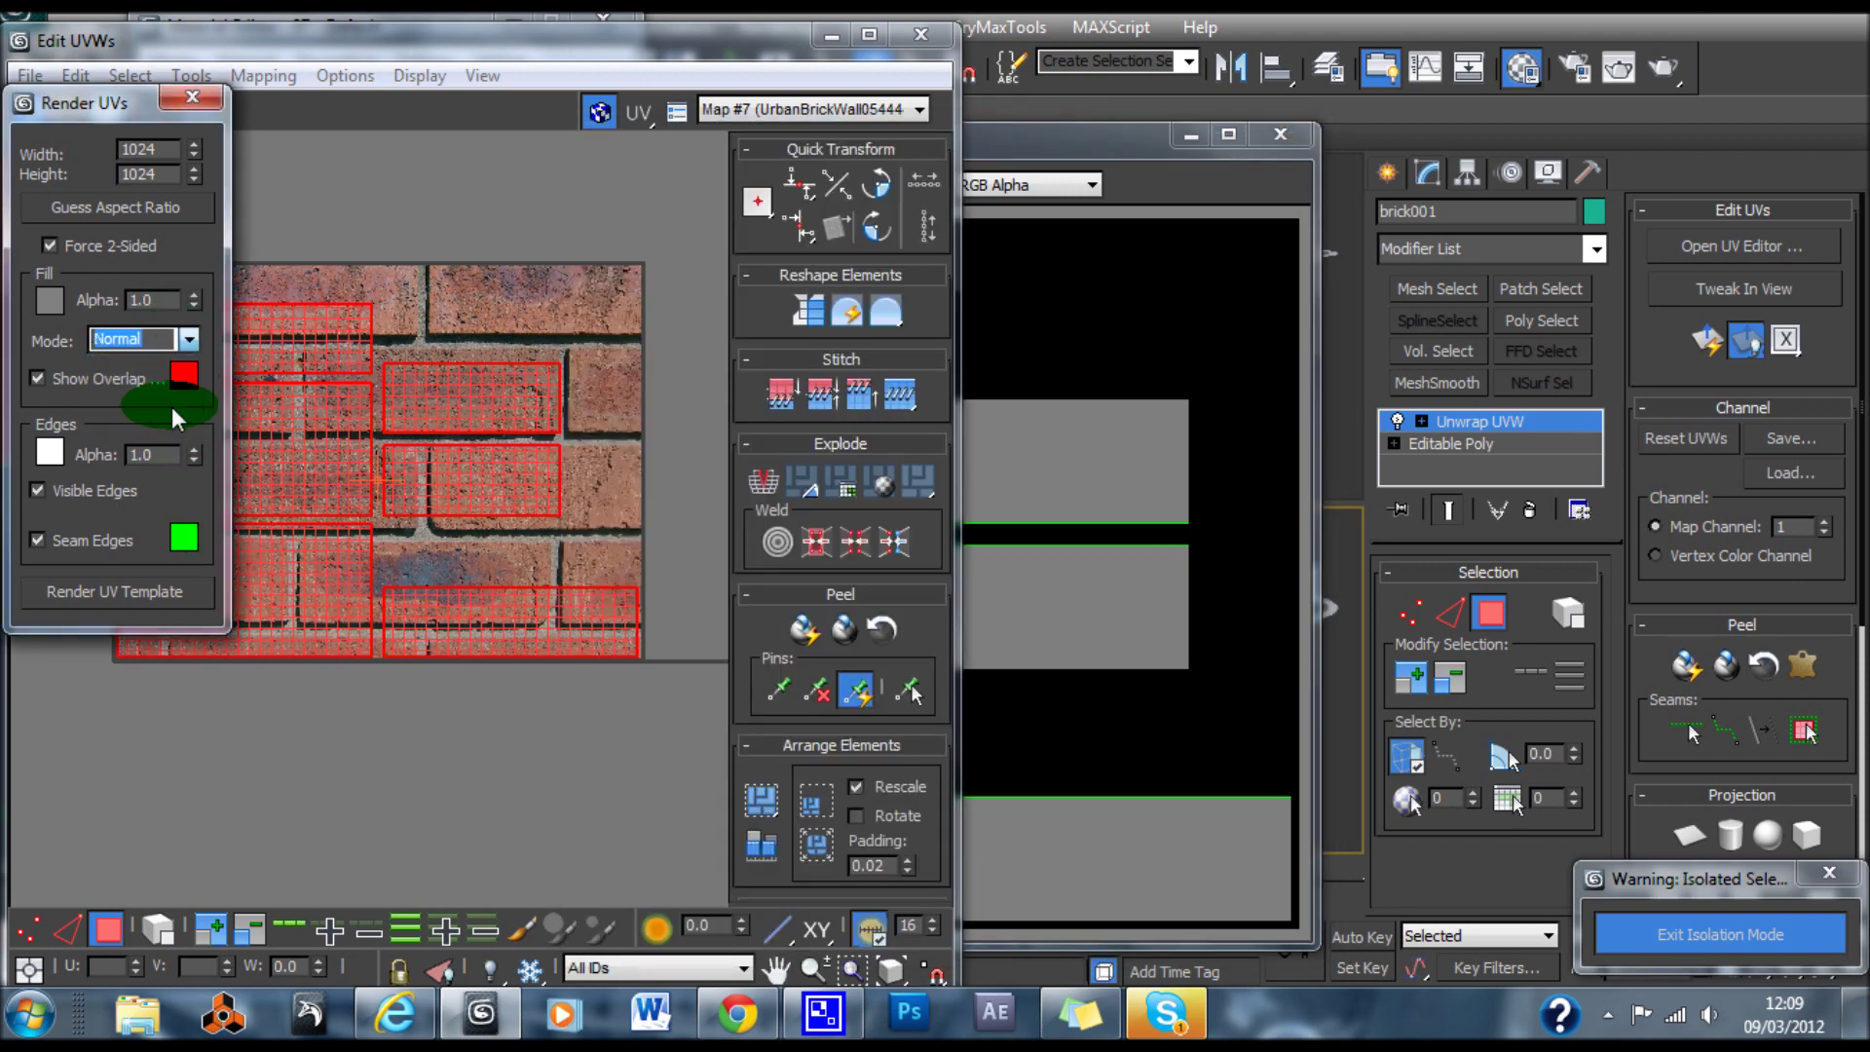
pyautogui.click(88, 589)
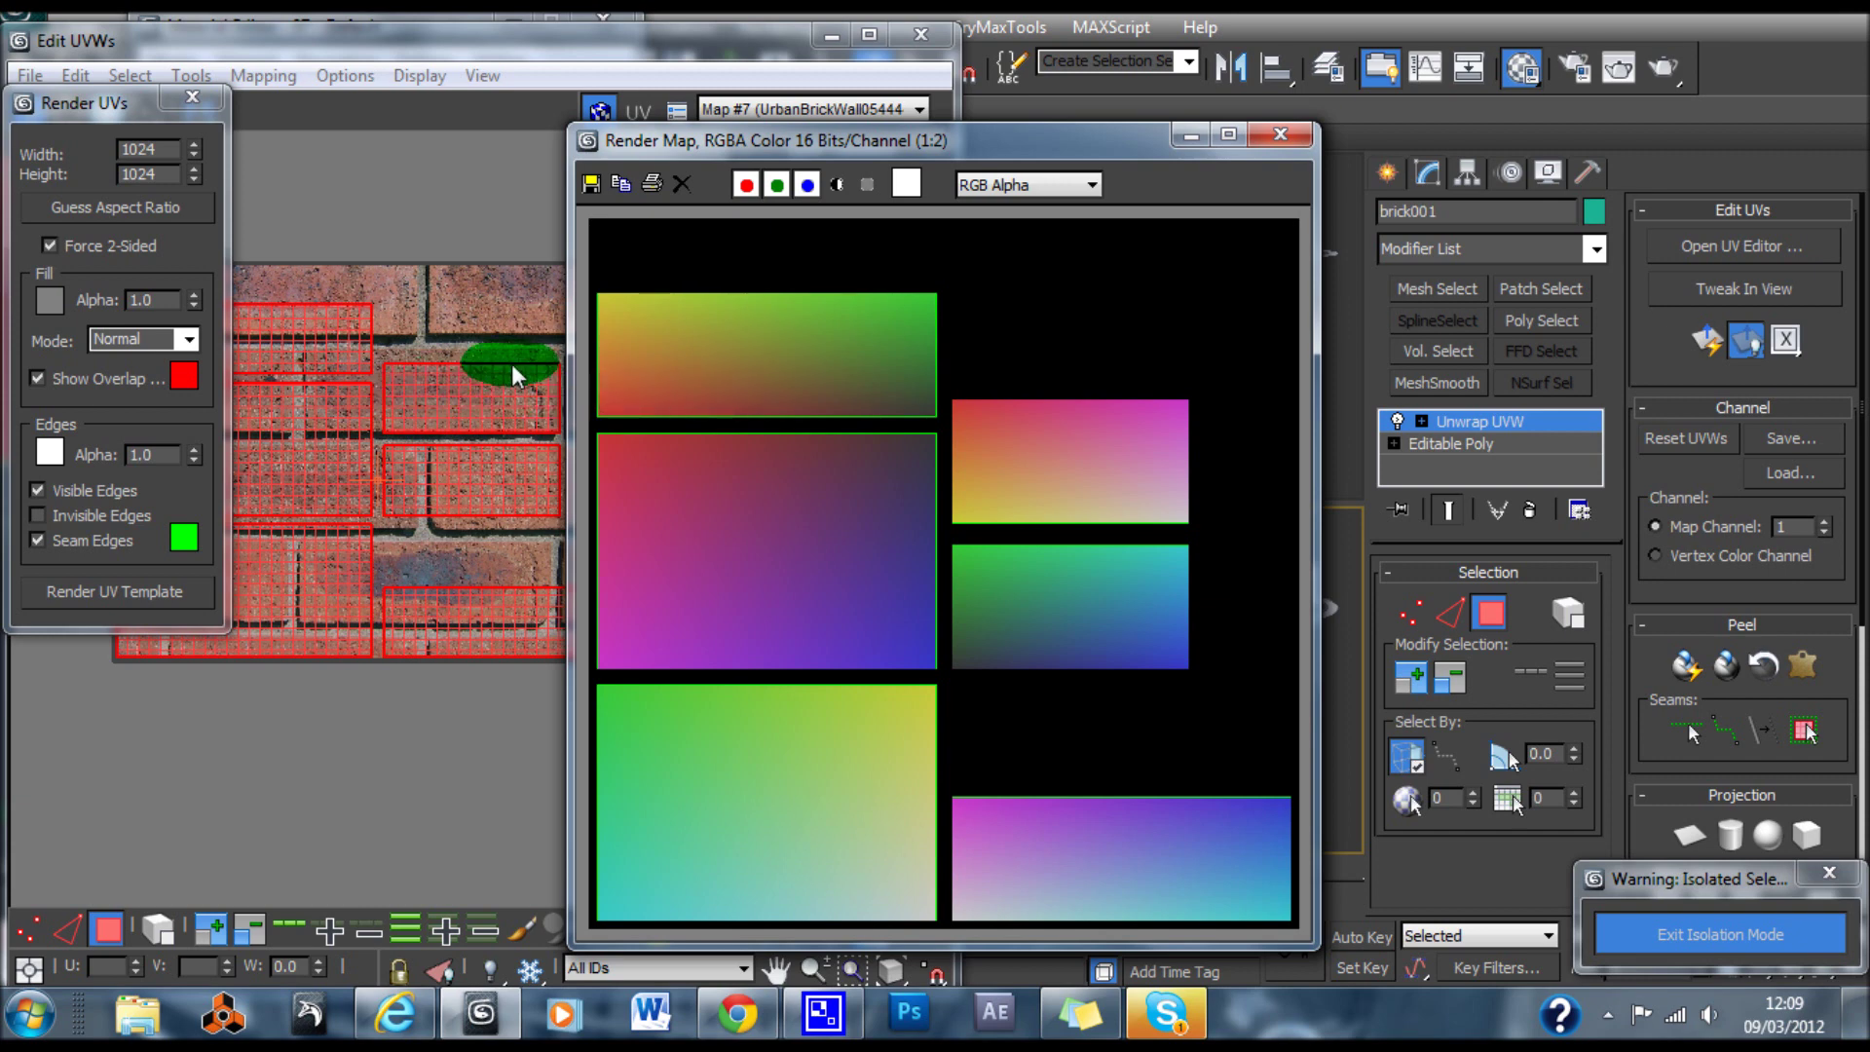
pyautogui.click(1282, 138)
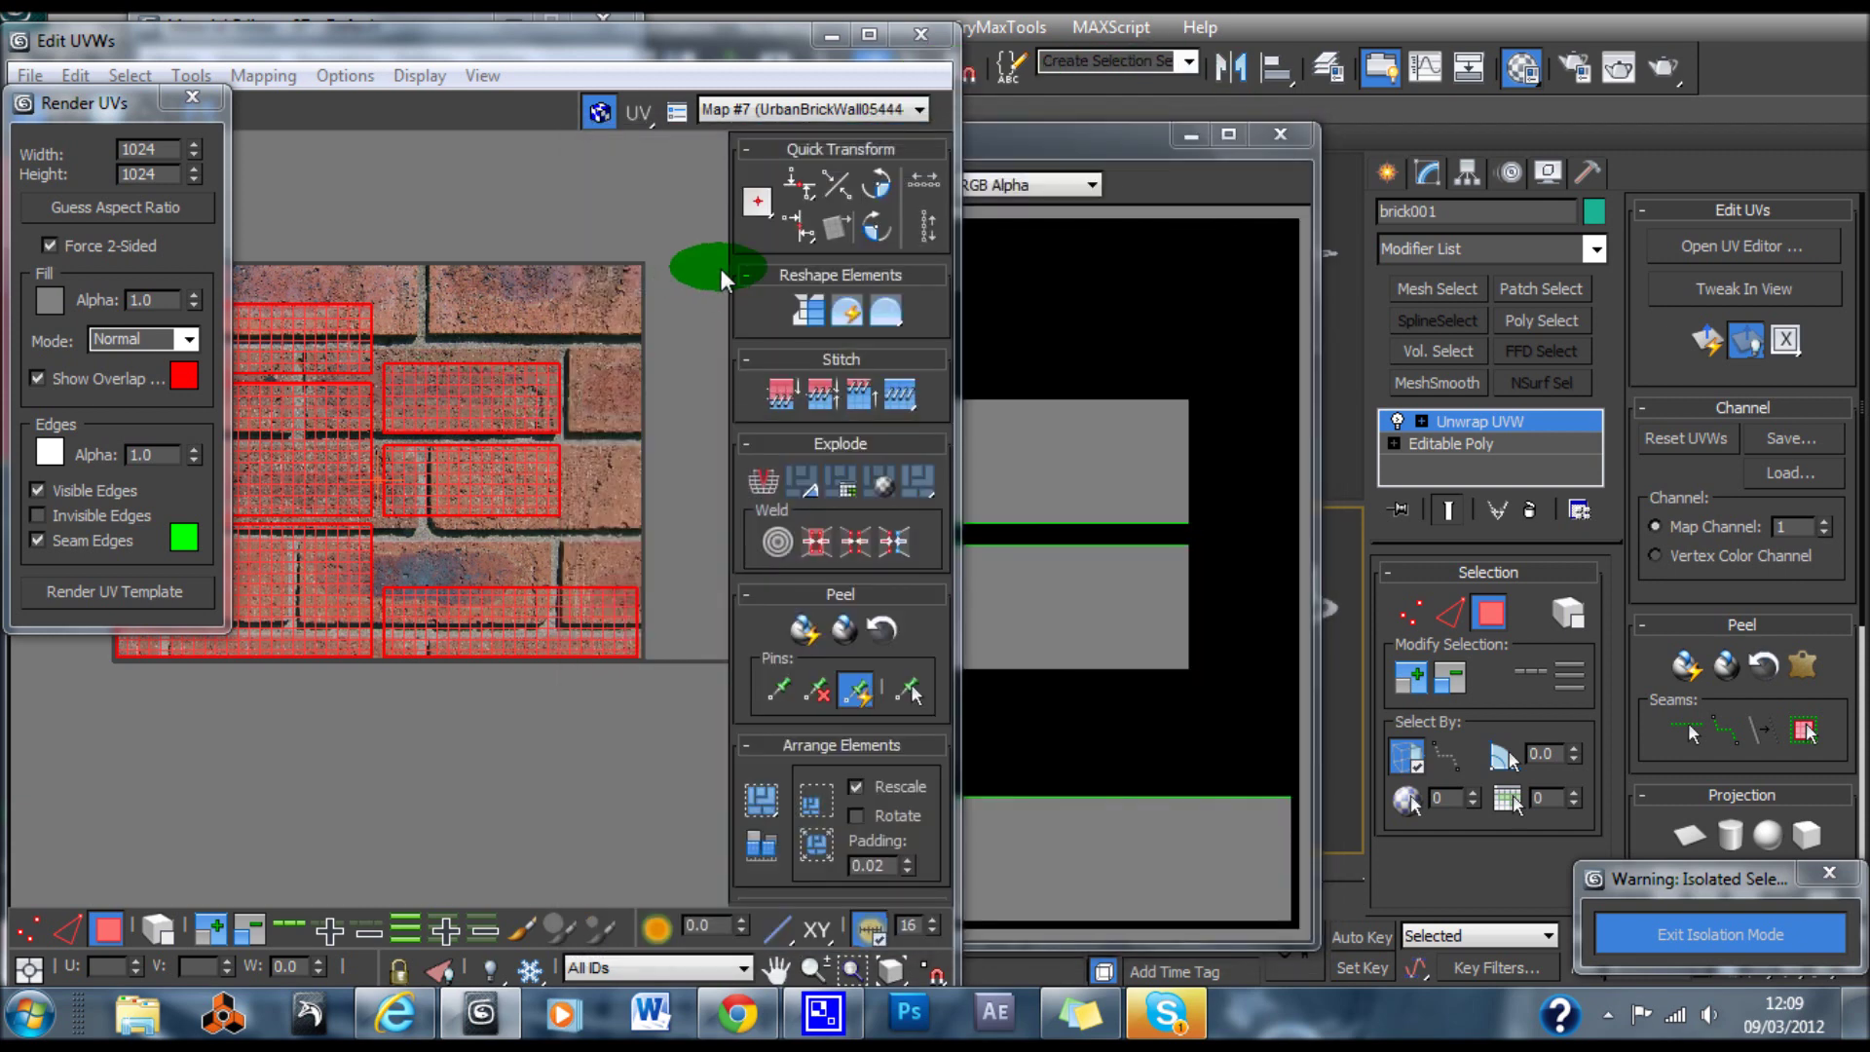